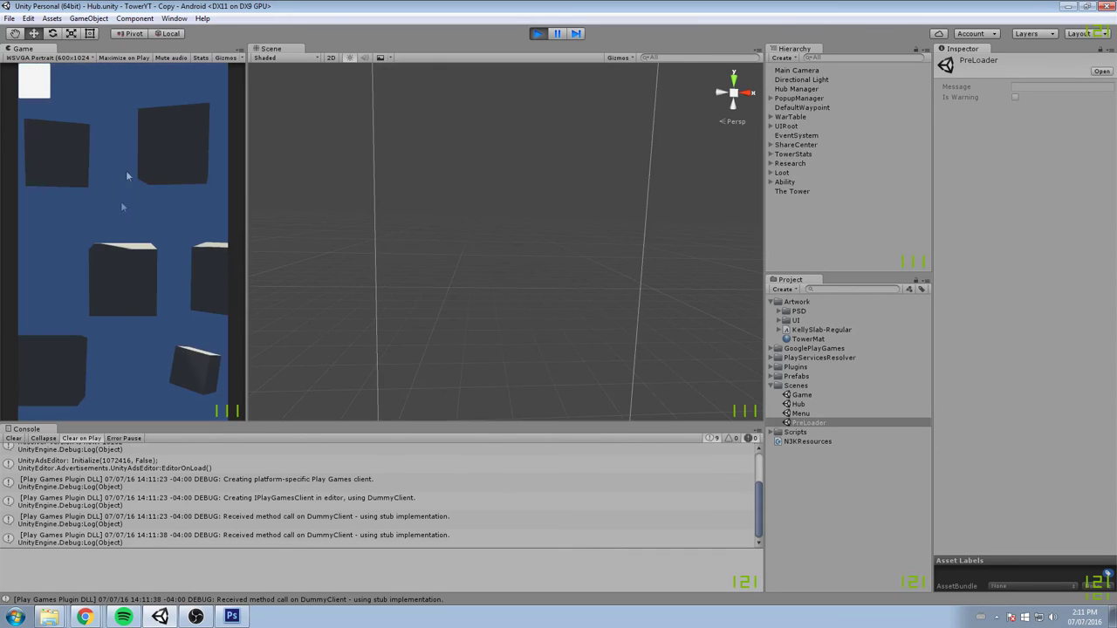
- Look through the loot, difficulty and rewarded-ad screens in the running Hub scene
{"action": "left_click", "coordinate": [58, 158]}
{"action": "left_click_drag", "start_coordinate": [140, 349], "coordinate": [154, 288]}
{"action": "scroll", "coordinate": [131, 296], "scroll_direction": "down", "scroll_amount": 5}
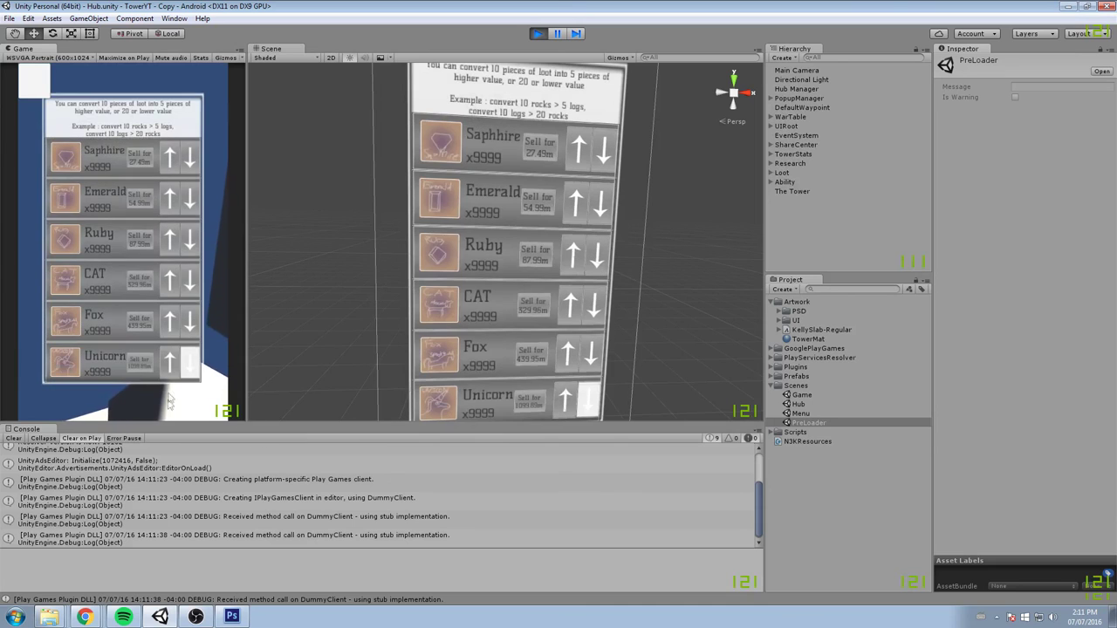
{"action": "left_click", "coordinate": [170, 409]}
{"action": "left_click", "coordinate": [154, 297]}
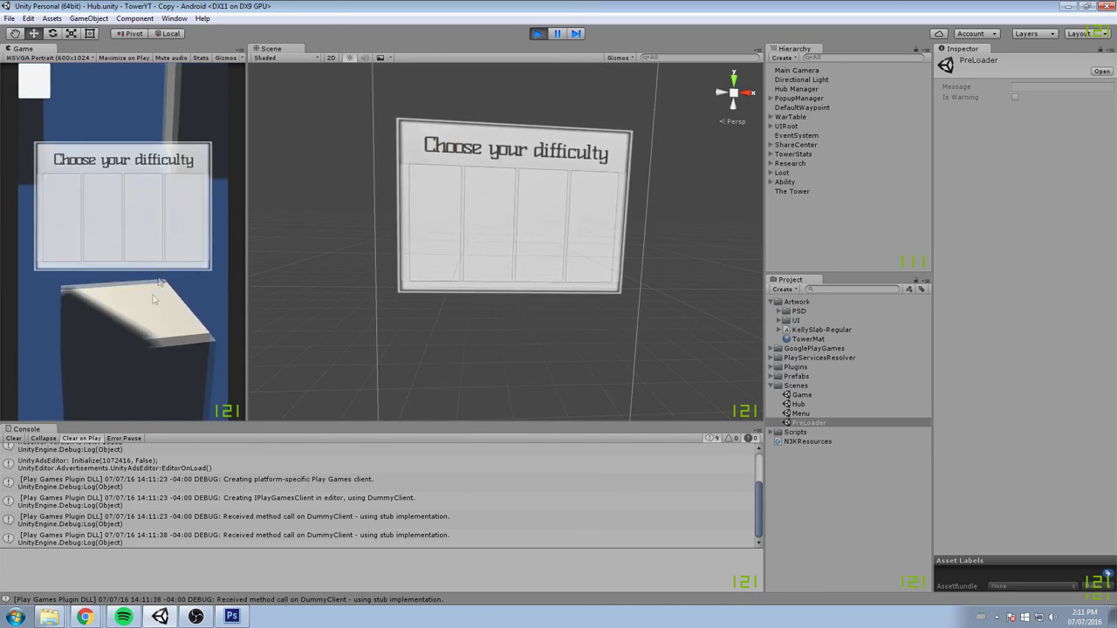
{"action": "left_click", "coordinate": [164, 109]}
{"action": "left_click", "coordinate": [171, 371]}
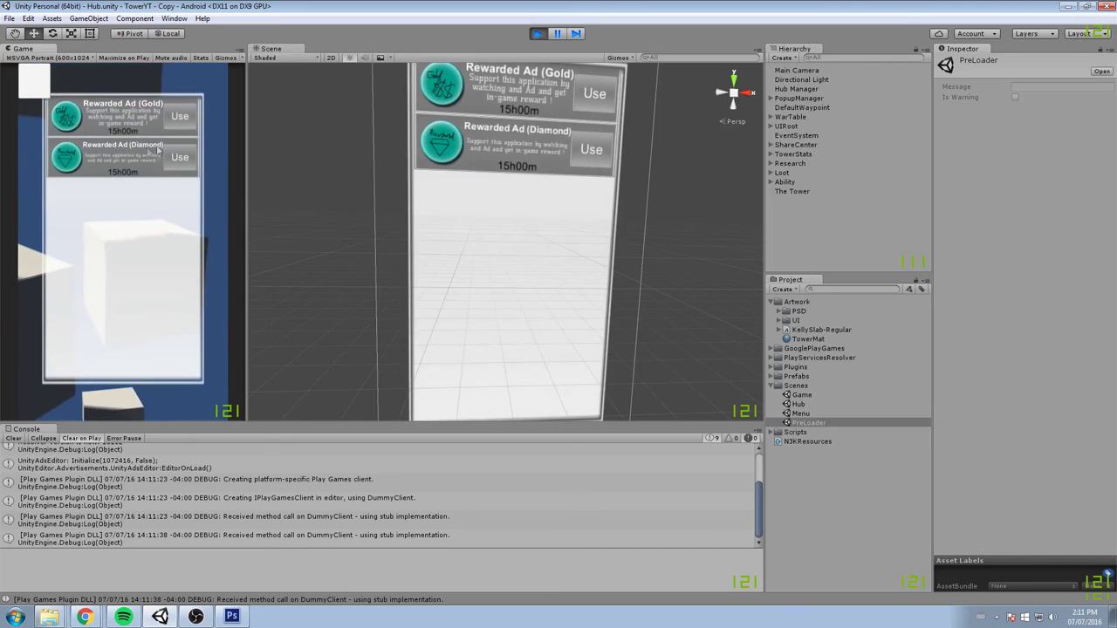
{"action": "left_click", "coordinate": [221, 299]}
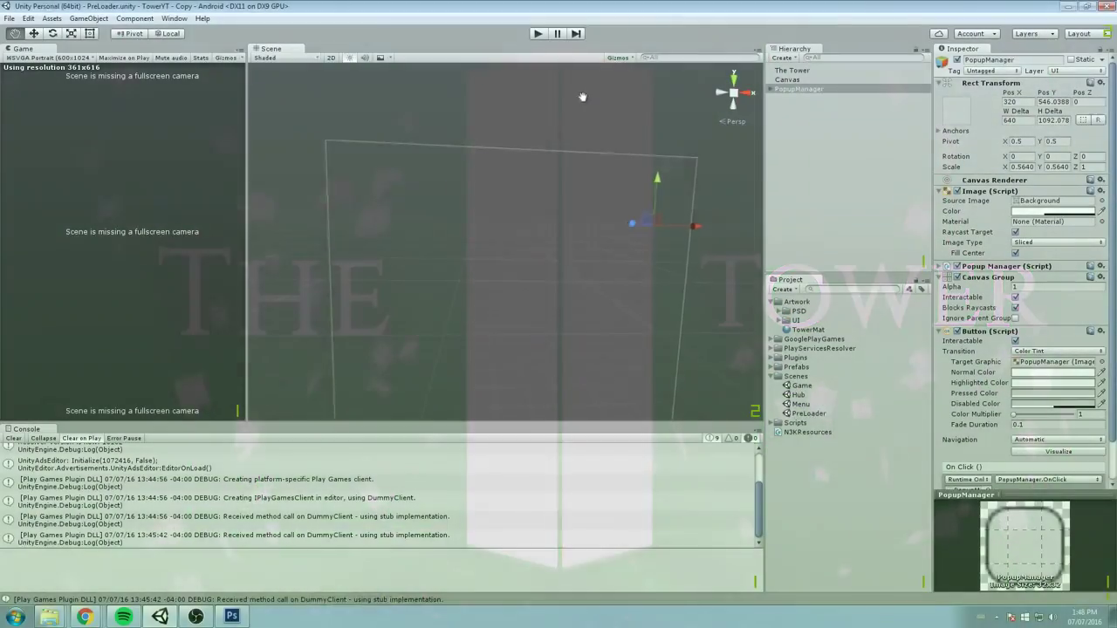
{"action": "middle_click_drag", "start_coordinate": [584, 94], "coordinate": [559, 106]}
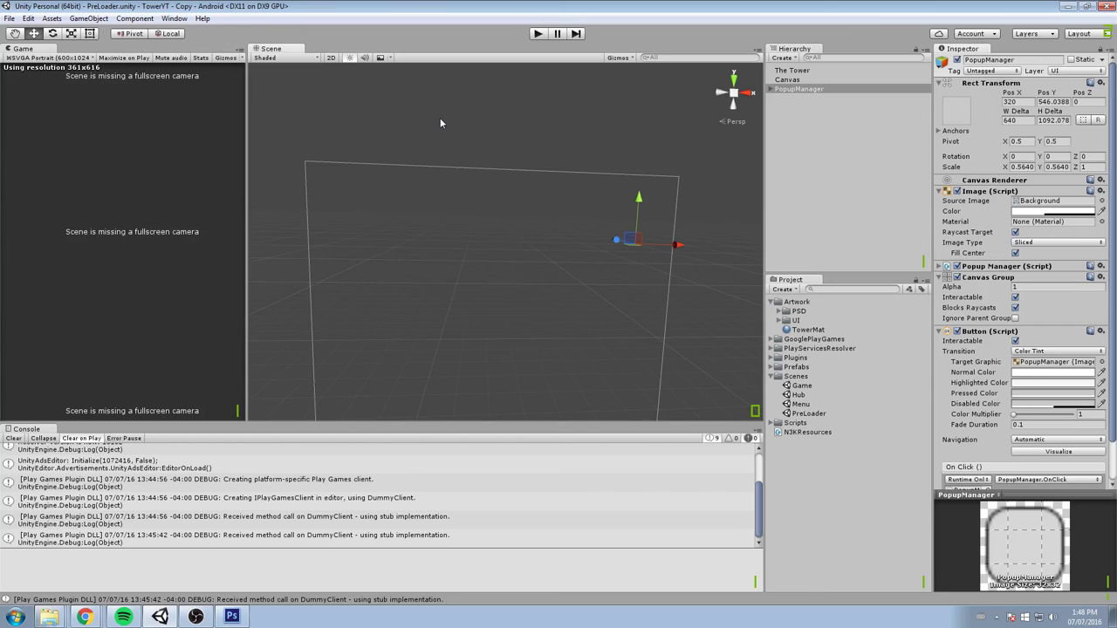
{"action": "left_click", "coordinate": [406, 392]}
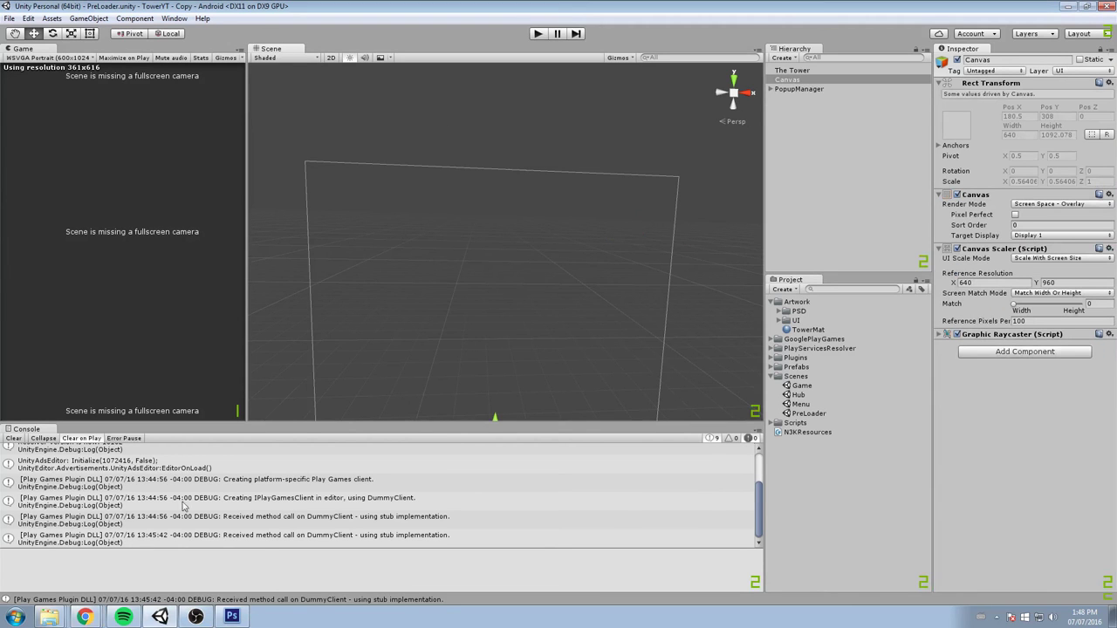
- Switch to Chrome and look over the Free Commercial Use Fonts page on 1001fonts.com
{"action": "left_click", "coordinate": [85, 617]}
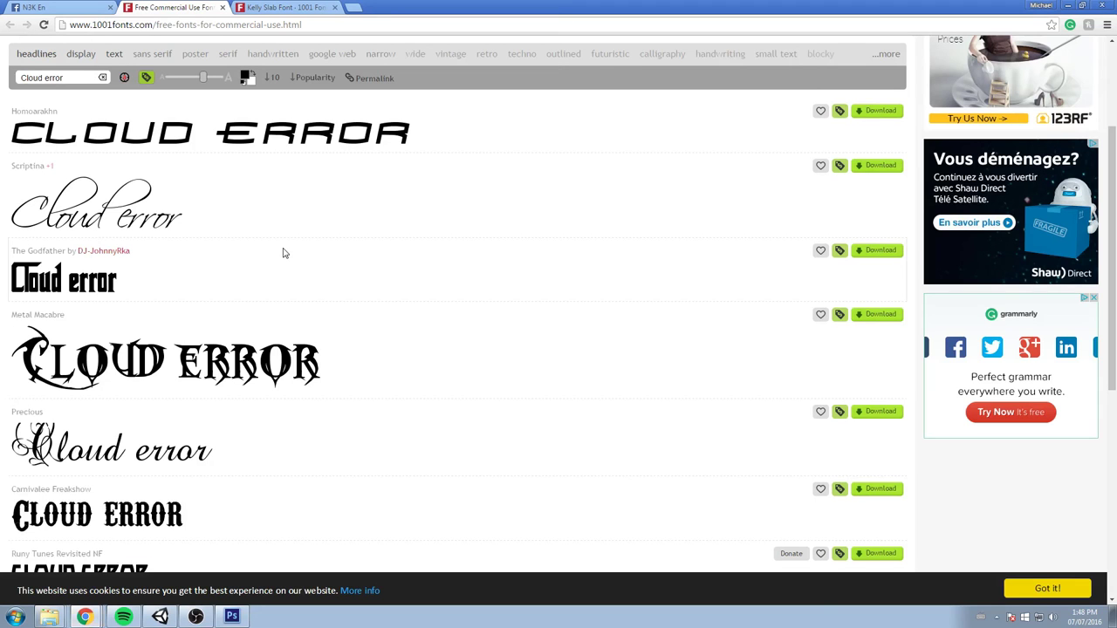
{"action": "scroll", "coordinate": [295, 213], "scroll_direction": "up", "scroll_amount": 3}
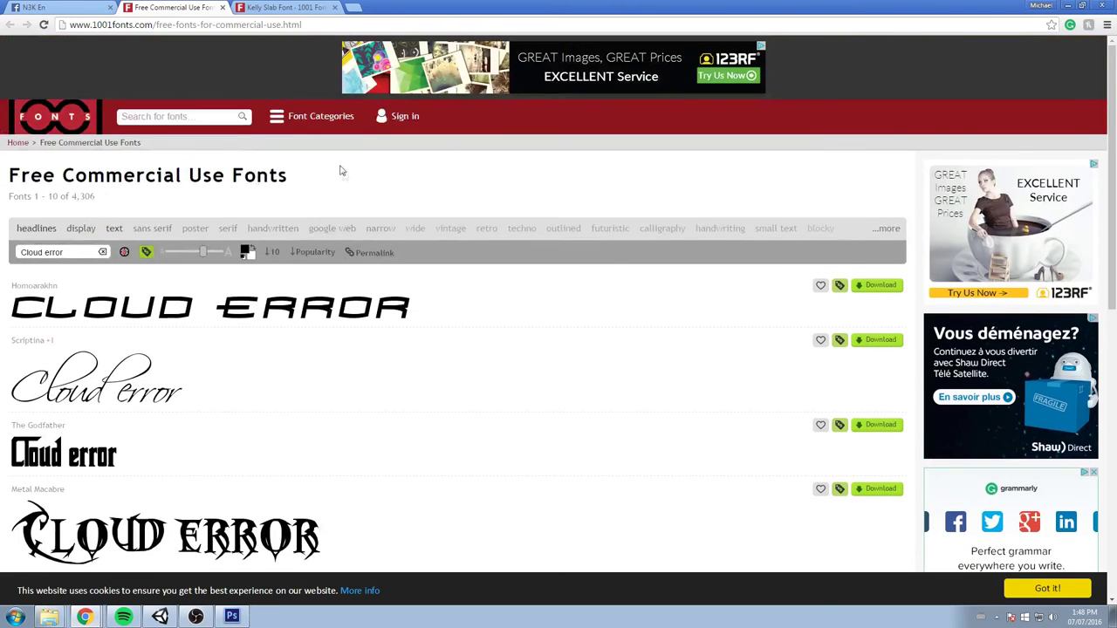
{"action": "left_click_drag", "start_coordinate": [341, 171], "coordinate": [3, 174]}
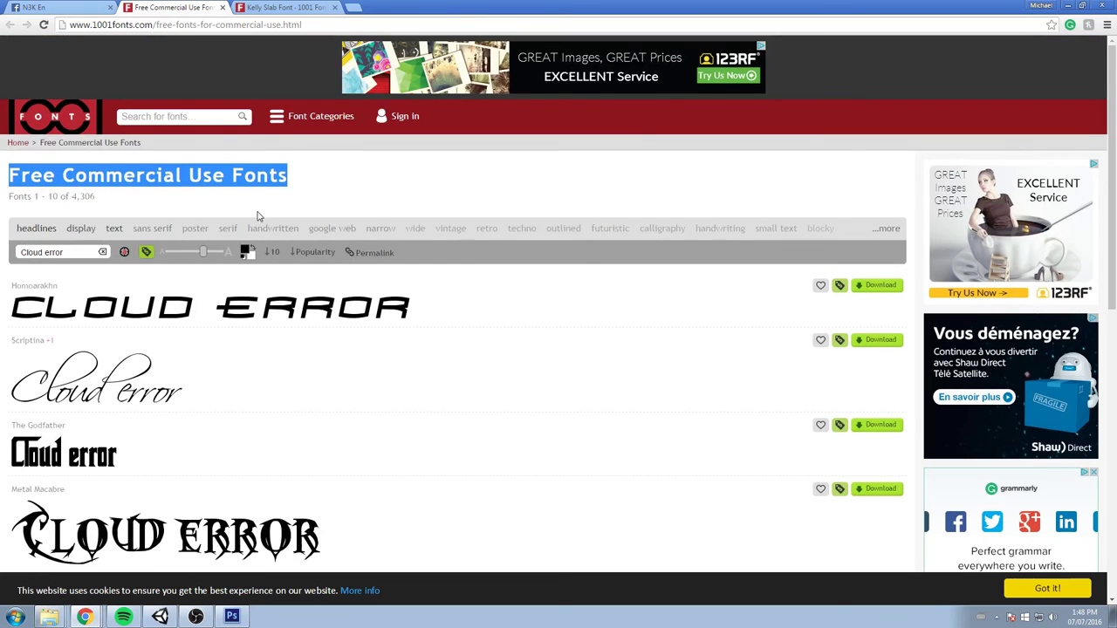
{"action": "scroll", "coordinate": [254, 214], "scroll_direction": "down", "scroll_amount": 1}
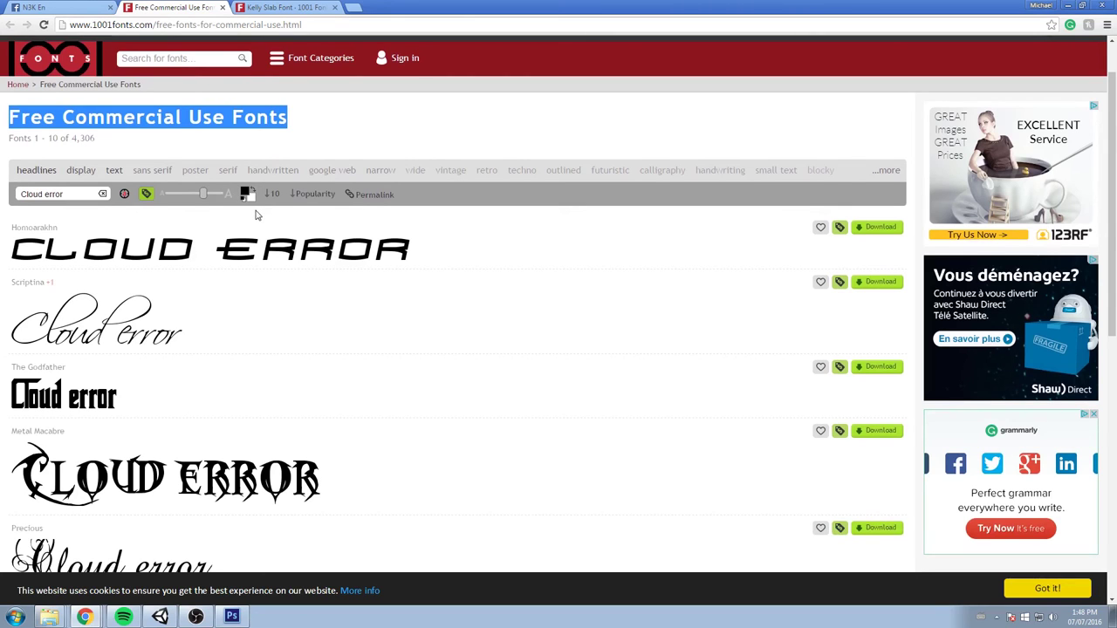
- Bring up the Kelly Slab font page, reload it and look through its preview and description
{"action": "left_click", "coordinate": [263, 11]}
{"action": "scroll", "coordinate": [267, 188], "scroll_direction": "up", "scroll_amount": 3}
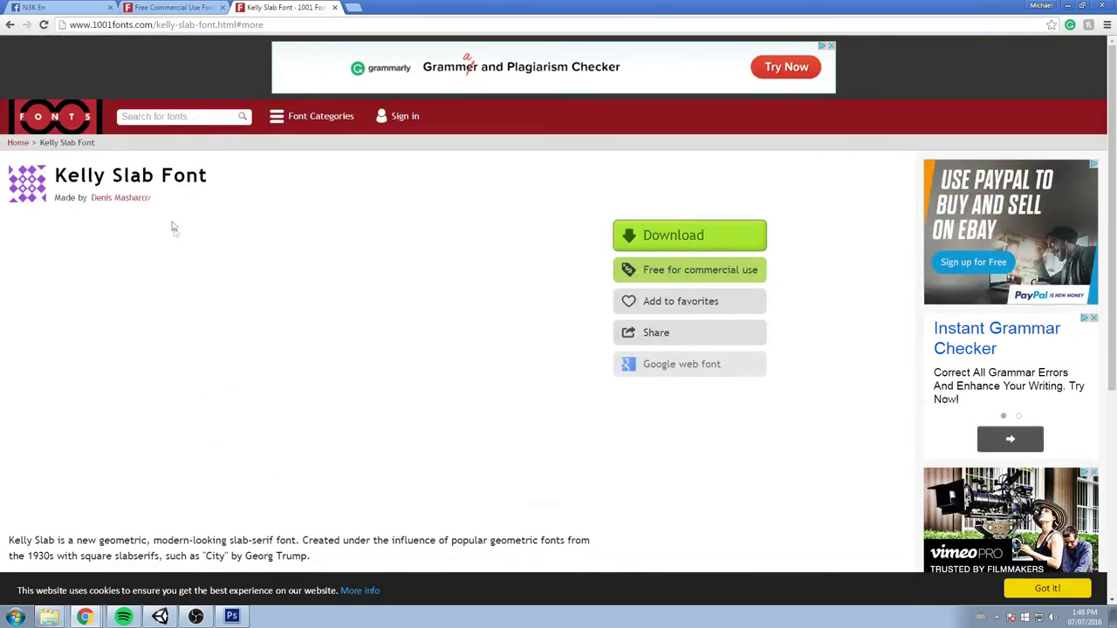
{"action": "key", "text": "F5"}
{"action": "scroll", "coordinate": [493, 360], "scroll_direction": "down", "scroll_amount": 2}
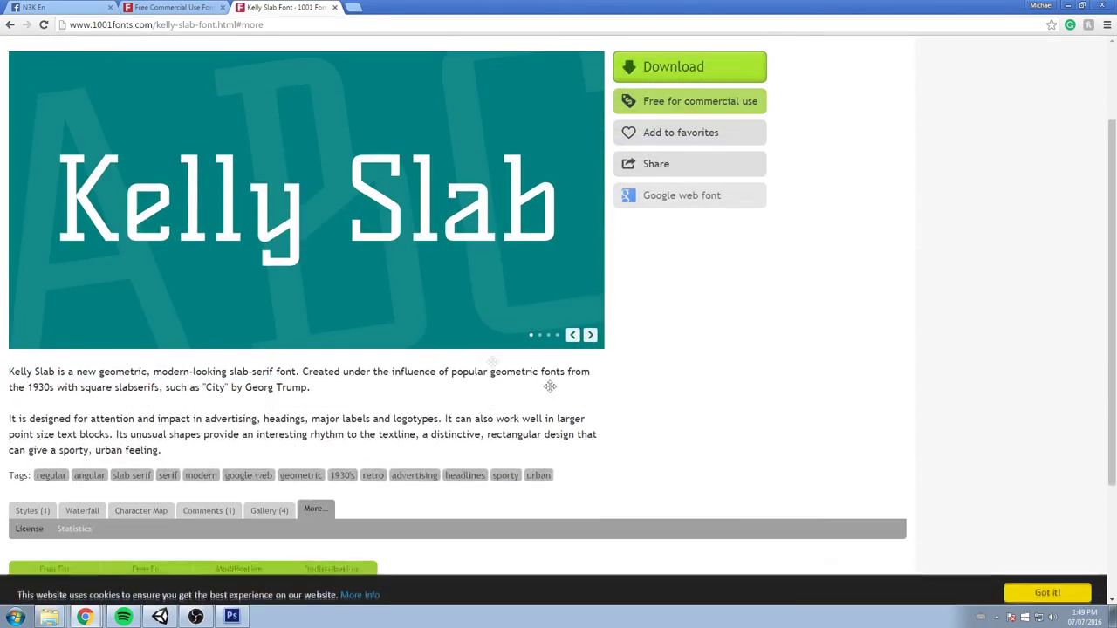
{"action": "scroll", "coordinate": [571, 317], "scroll_direction": "down", "scroll_amount": 3}
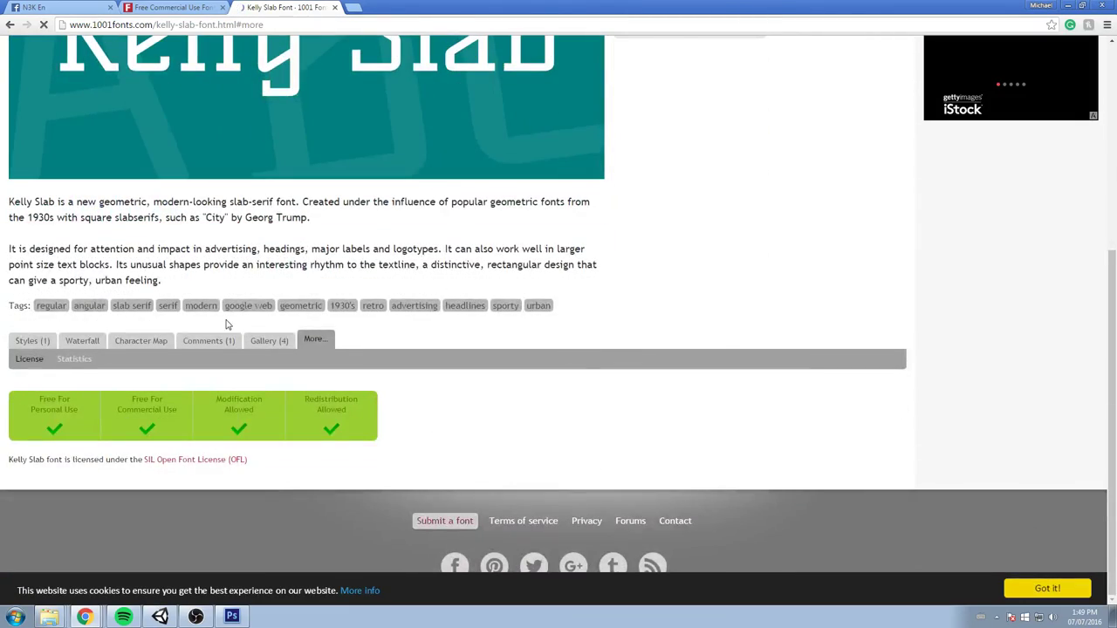
{"action": "scroll", "coordinate": [226, 324], "scroll_direction": "up", "scroll_amount": 4}
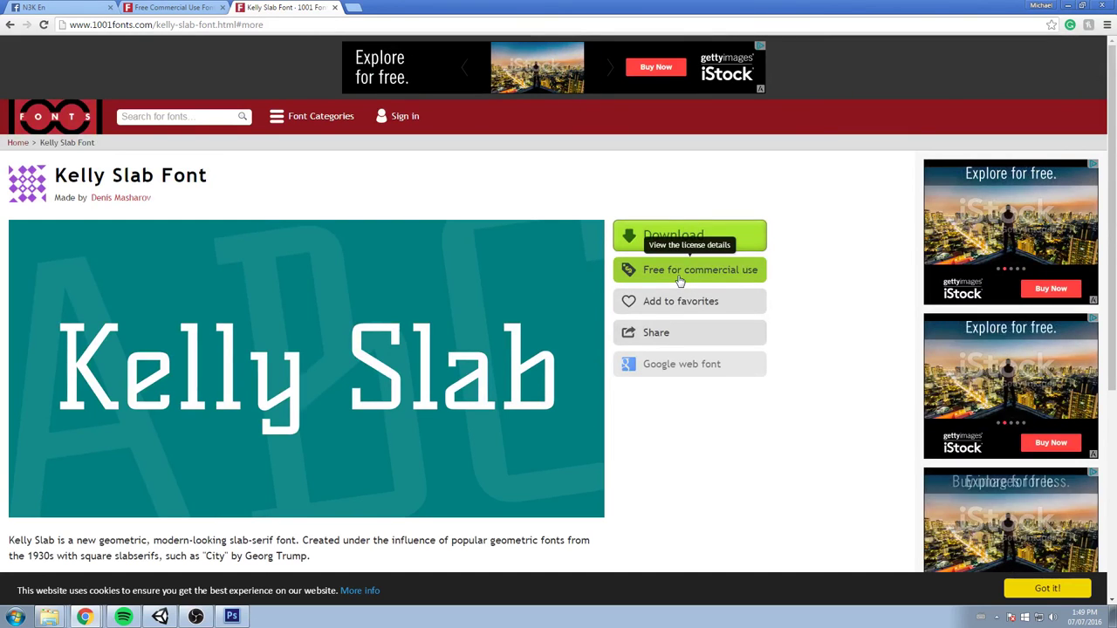
- View the Kelly Slab license details, checking the personal use, commercial use, modification and redistribution terms
{"action": "left_click", "coordinate": [679, 272]}
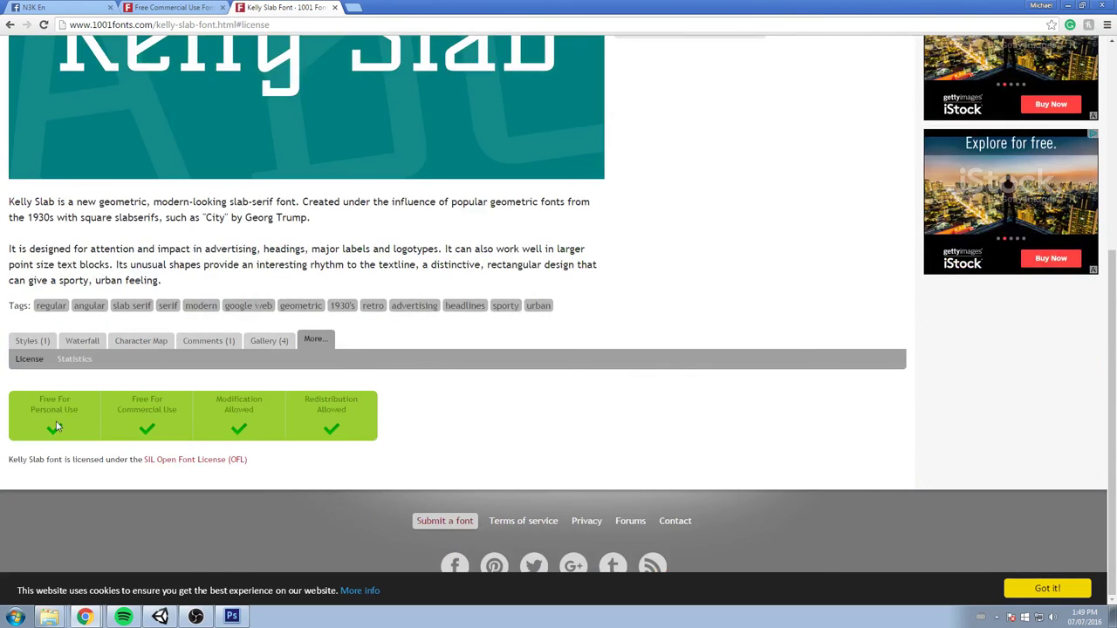
{"action": "left_click_drag", "start_coordinate": [78, 411], "coordinate": [29, 402]}
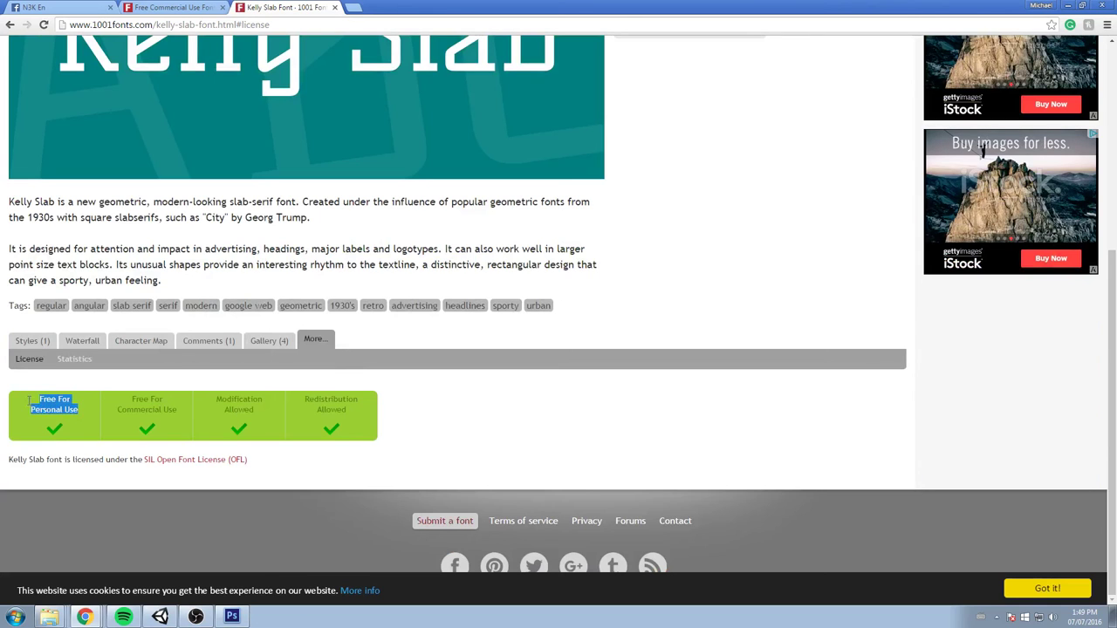
{"action": "left_click", "coordinate": [75, 408]}
{"action": "left_click_drag", "start_coordinate": [222, 399], "coordinate": [236, 417]}
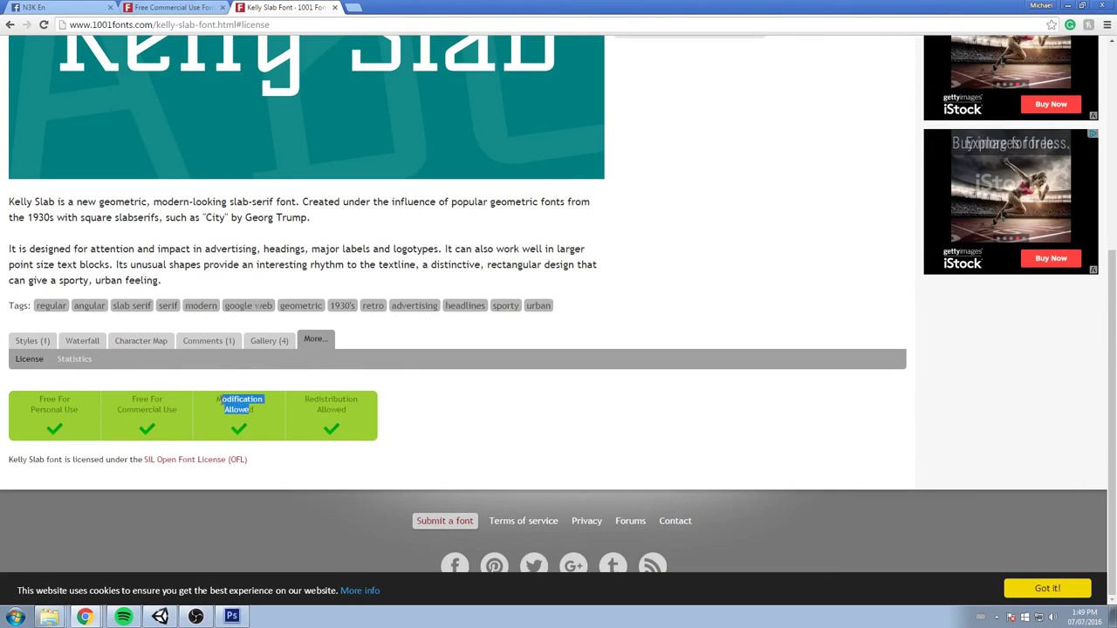
{"action": "left_click_drag", "start_coordinate": [305, 397], "coordinate": [352, 418]}
{"action": "left_click", "coordinate": [355, 423]}
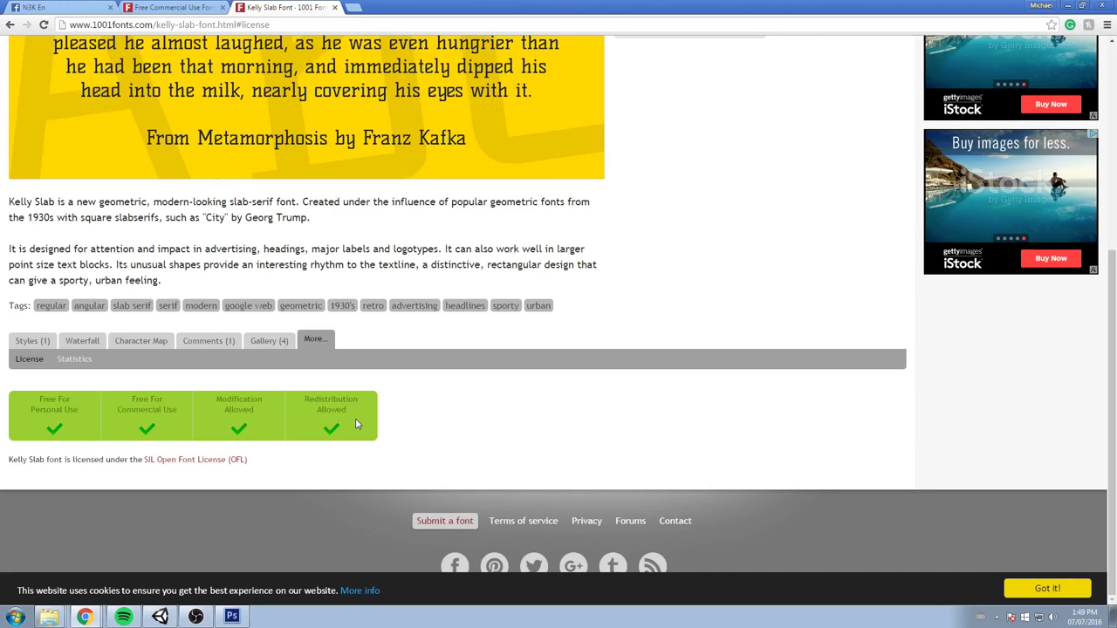
- Download the Kelly Slab font and open kelly-slab.zip in WinRAR, dismissing the reminder window
{"action": "scroll", "coordinate": [628, 369], "scroll_direction": "up", "scroll_amount": 4}
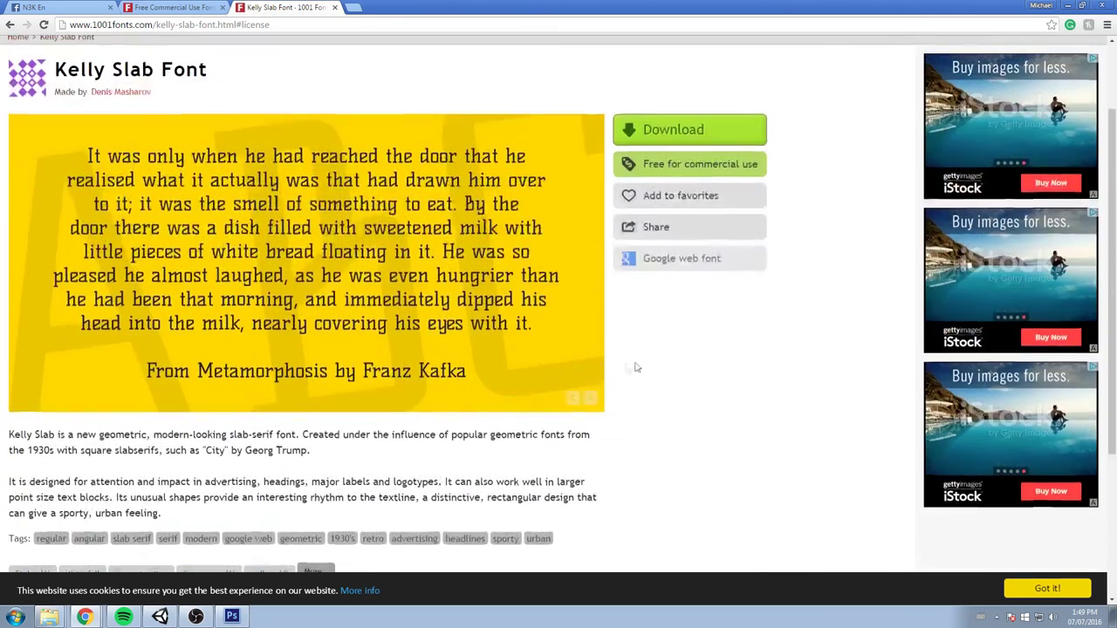
{"action": "left_click", "coordinate": [701, 189]}
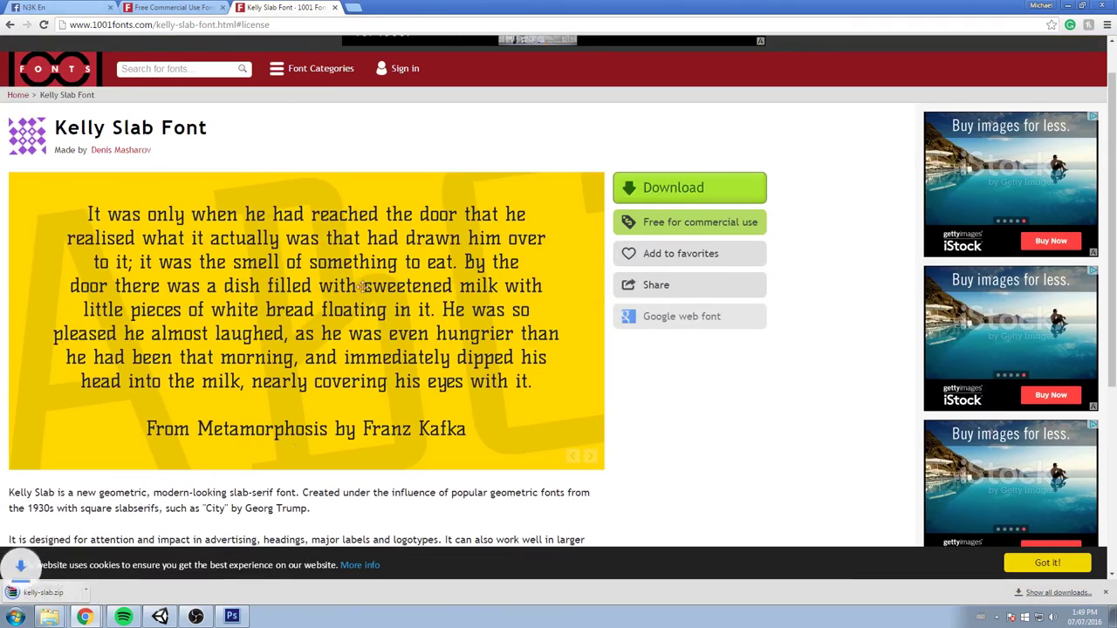
{"action": "left_click", "coordinate": [117, 592]}
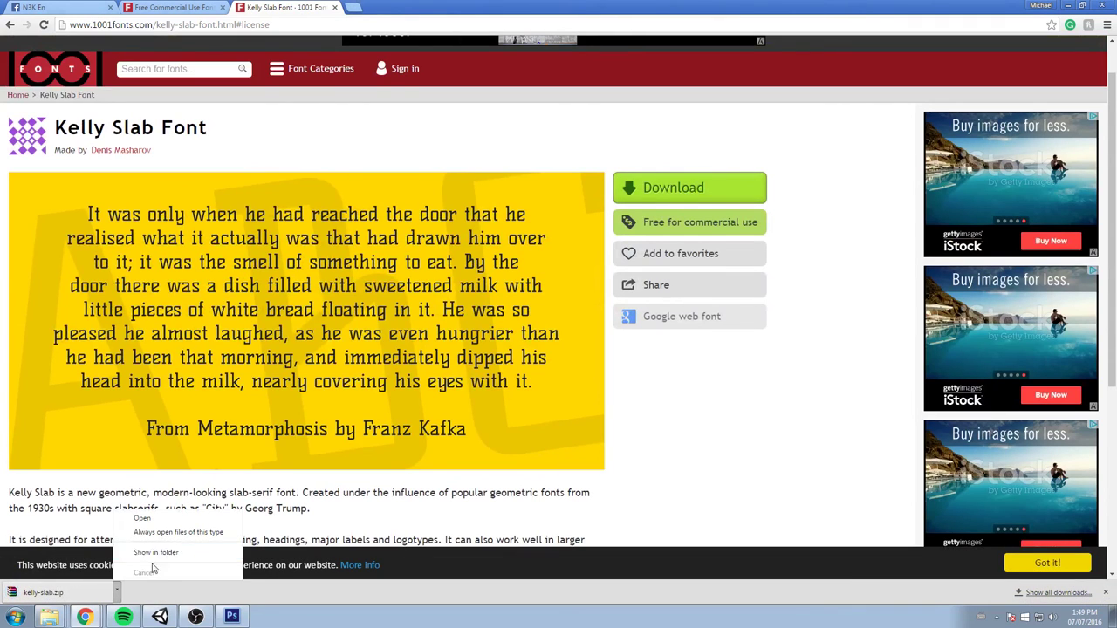
{"action": "left_click", "coordinate": [144, 518]}
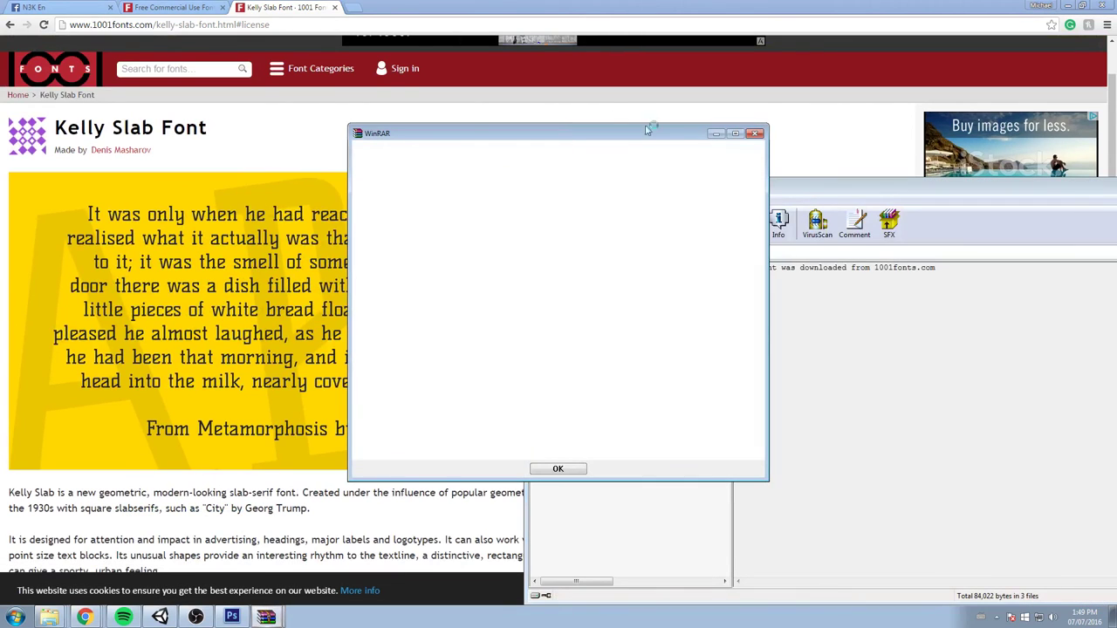
{"action": "left_click", "coordinate": [757, 134]}
{"action": "left_click_drag", "start_coordinate": [615, 187], "coordinate": [471, 154]}
- Start extracting KellySlab-Regular.ttf and browse the destination folder tree to C:\N3K\Unity
{"action": "left_click", "coordinate": [461, 274]}
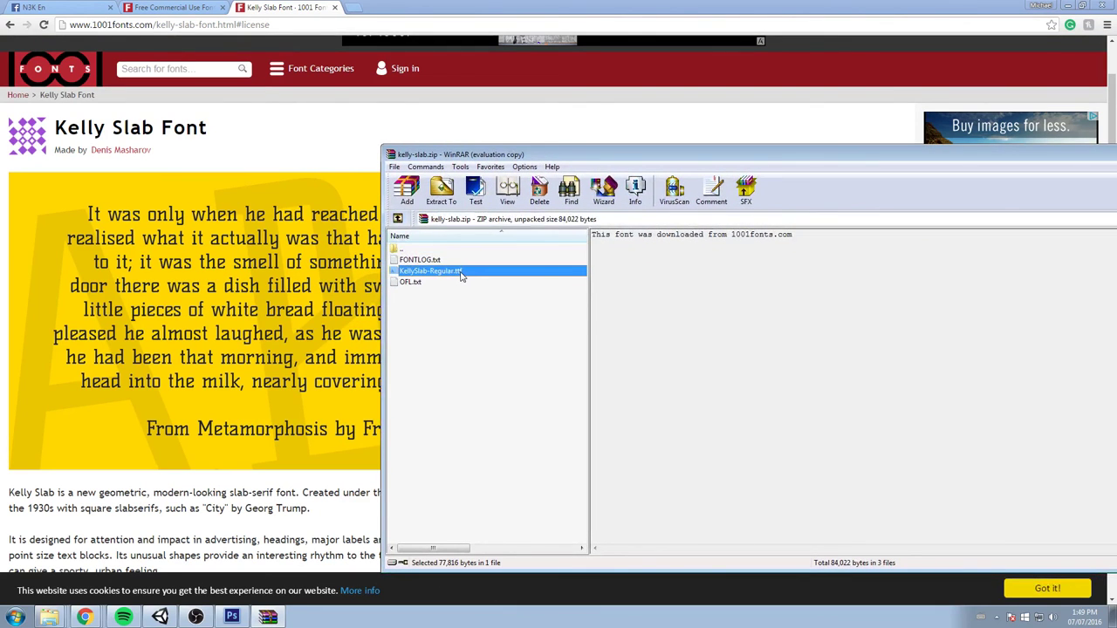
{"action": "left_click", "coordinate": [440, 194]}
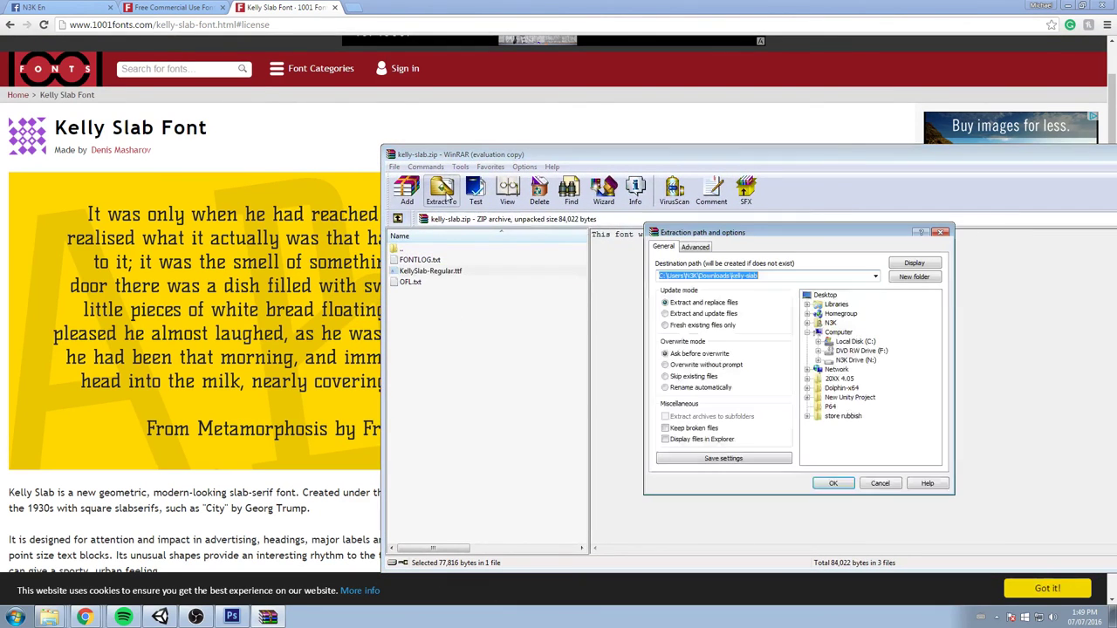
{"action": "double_click", "coordinate": [828, 343]}
{"action": "left_click", "coordinate": [860, 399]}
{"action": "left_click", "coordinate": [829, 389]}
{"action": "scroll", "coordinate": [862, 404], "scroll_direction": "down", "scroll_amount": 1}
{"action": "double_click", "coordinate": [865, 407]}
{"action": "scroll", "coordinate": [867, 420], "scroll_direction": "down", "scroll_amount": 1}
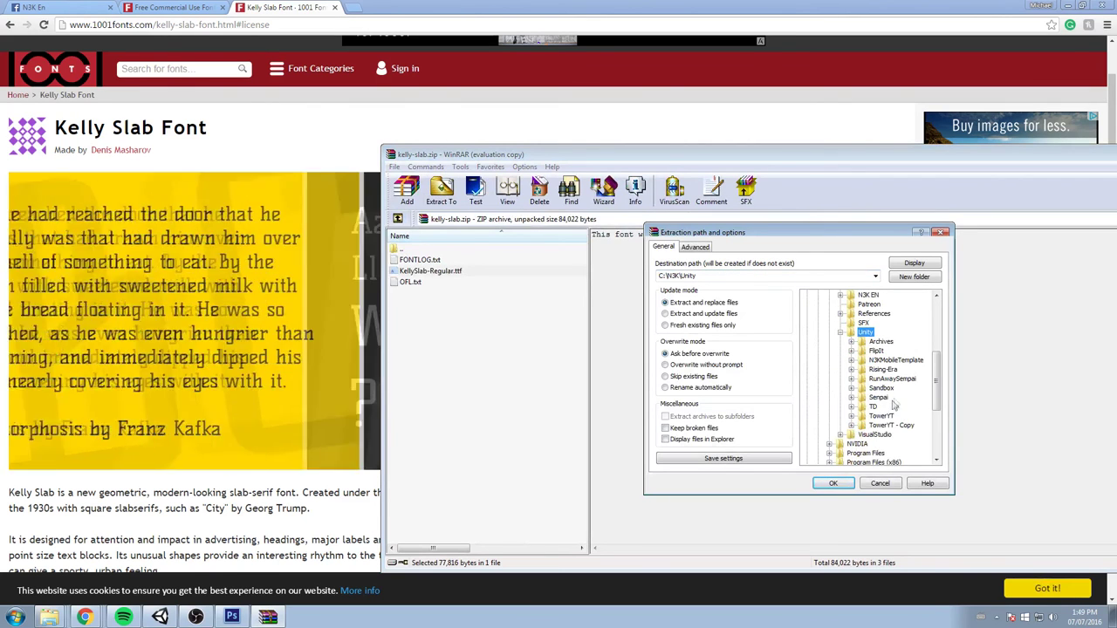
- Check the project name in Unity, and extract the font into TowerYT - Copy\Assets\Artwork
{"action": "left_click", "coordinate": [150, 619]}
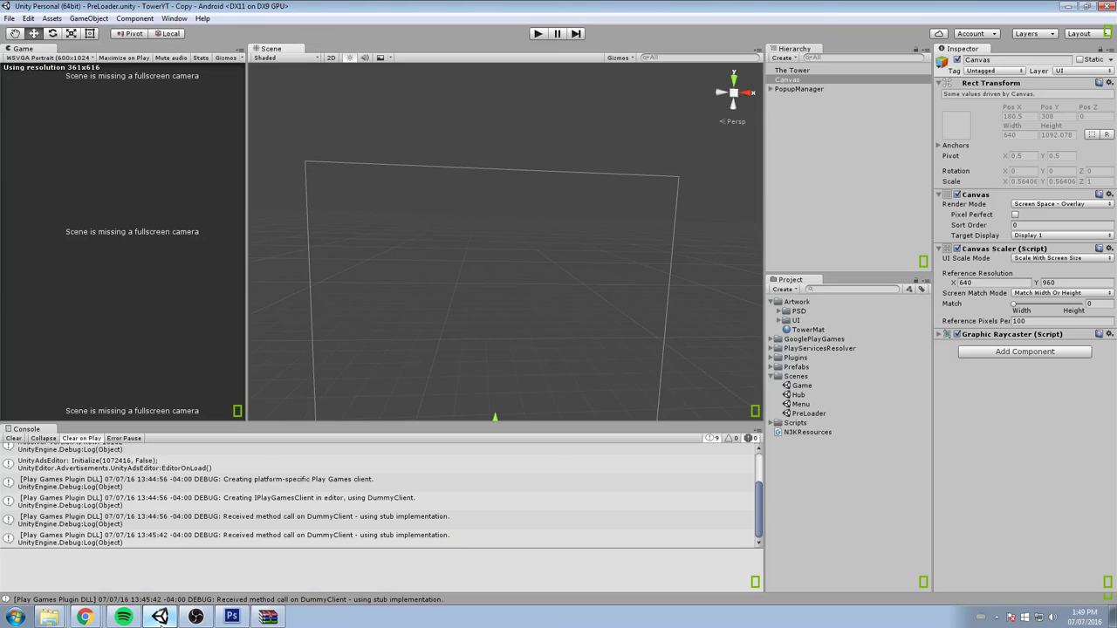
{"action": "left_click", "coordinate": [159, 617]}
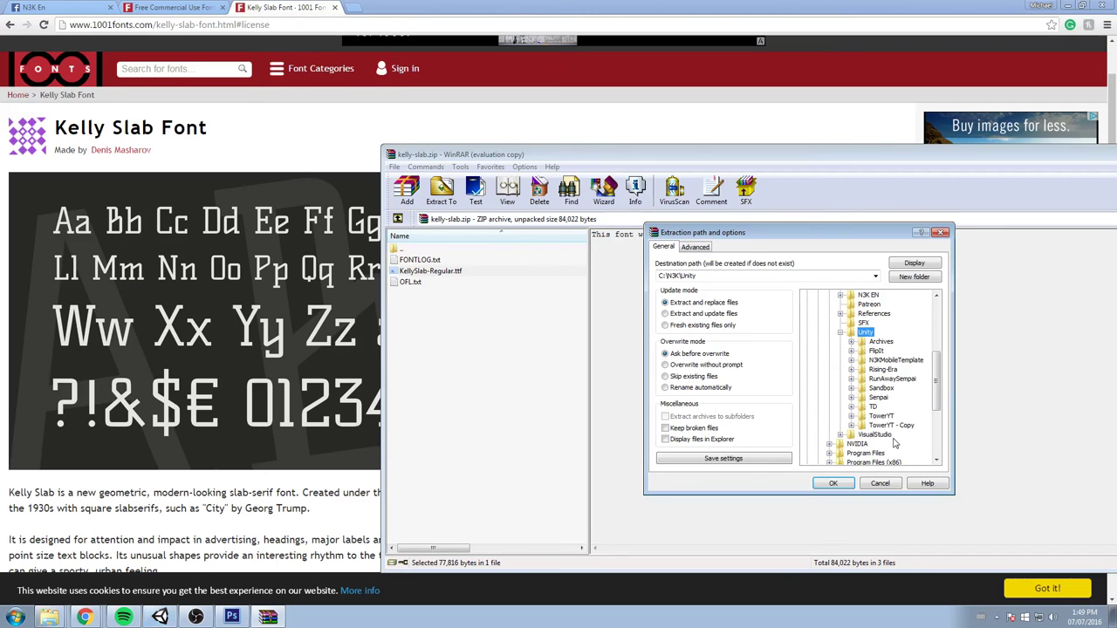
{"action": "double_click", "coordinate": [892, 425]}
{"action": "double_click", "coordinate": [889, 332]}
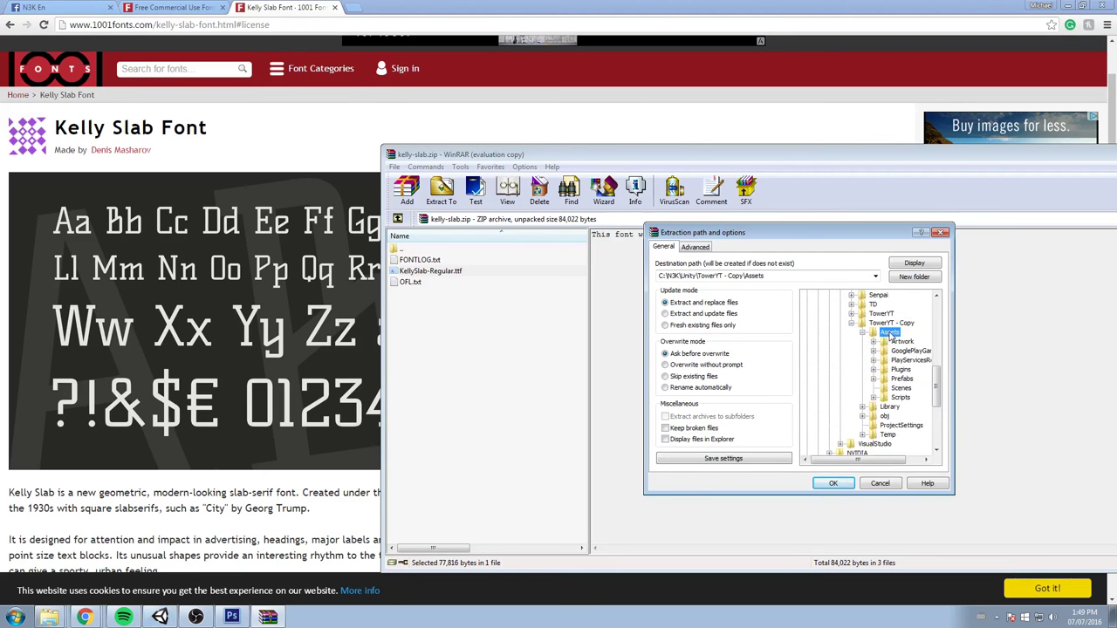
{"action": "left_click", "coordinate": [899, 341]}
{"action": "left_click", "coordinate": [901, 341]}
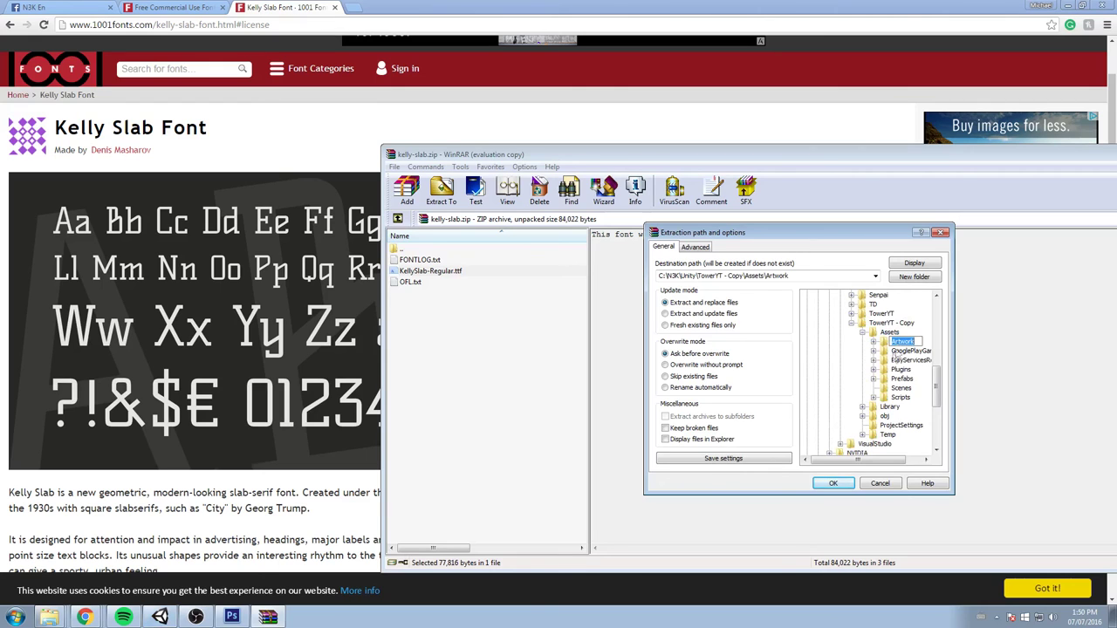
{"action": "left_click", "coordinate": [834, 482]}
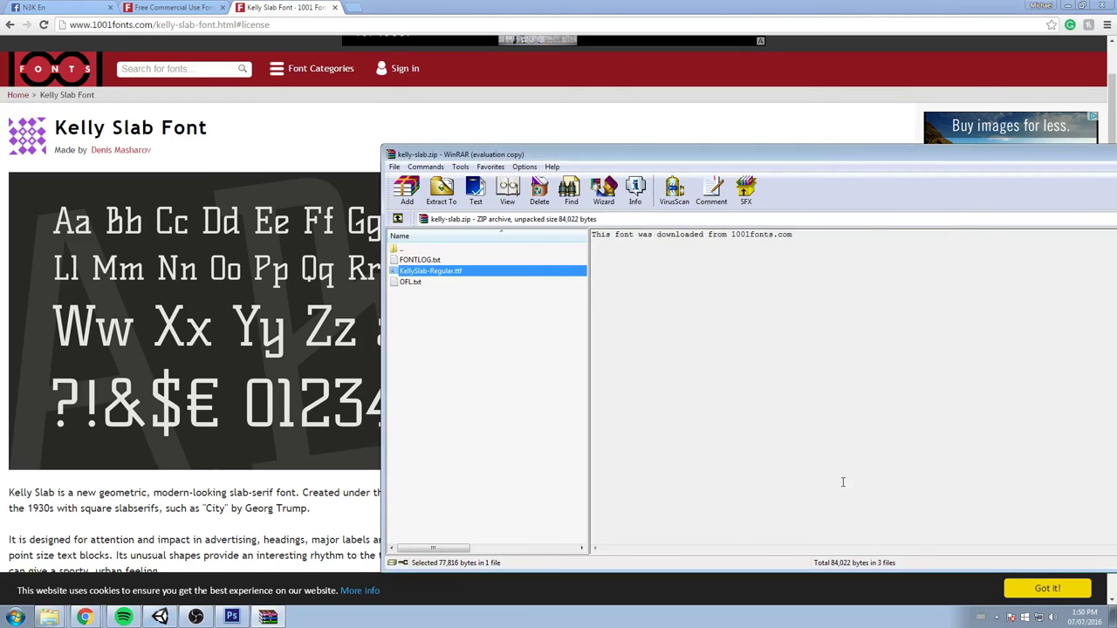
- Switch to Unity and select KellySlab-Regular in the Artwork folder to view its import settings
{"action": "key", "text": "alt+Tab"}
{"action": "left_click", "coordinate": [825, 330]}
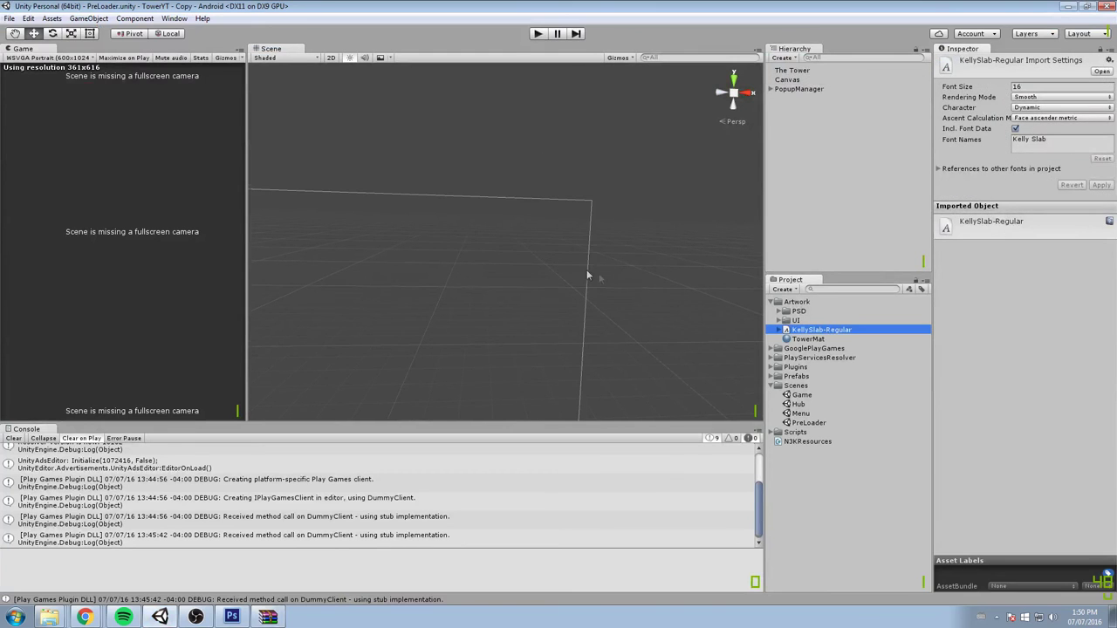
{"action": "middle_click_drag", "start_coordinate": [611, 287], "coordinate": [541, 206]}
{"action": "scroll", "coordinate": [581, 240], "scroll_direction": "up", "scroll_amount": 6}
{"action": "left_click", "coordinate": [823, 334]}
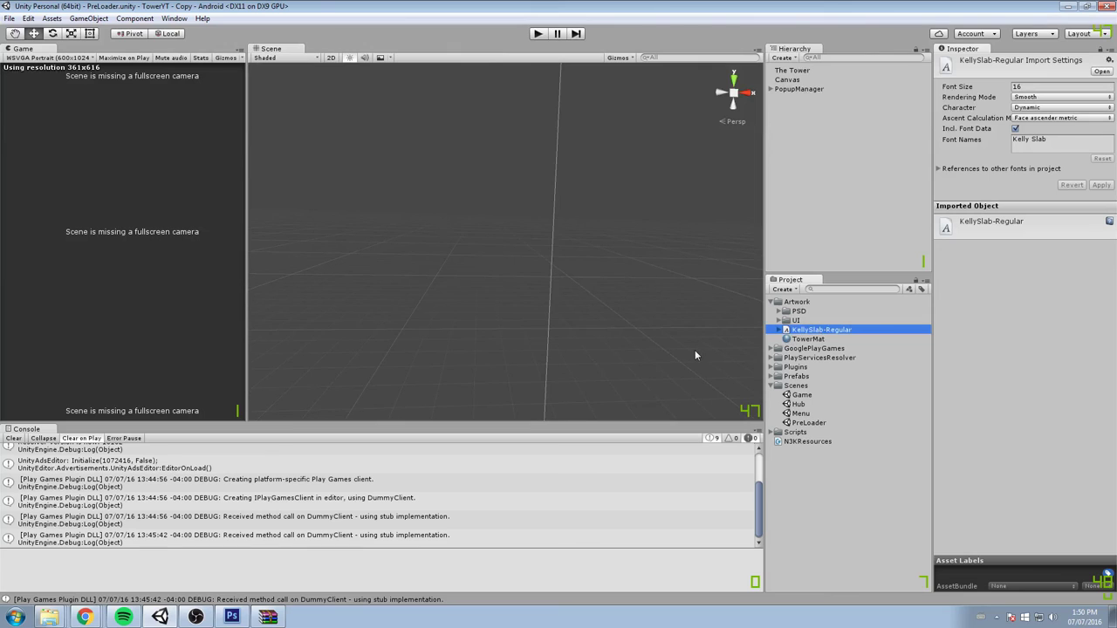
- Look briefly at the Hub scene and open the Menu scene from the Scenes folder
{"action": "double_click", "coordinate": [797, 405]}
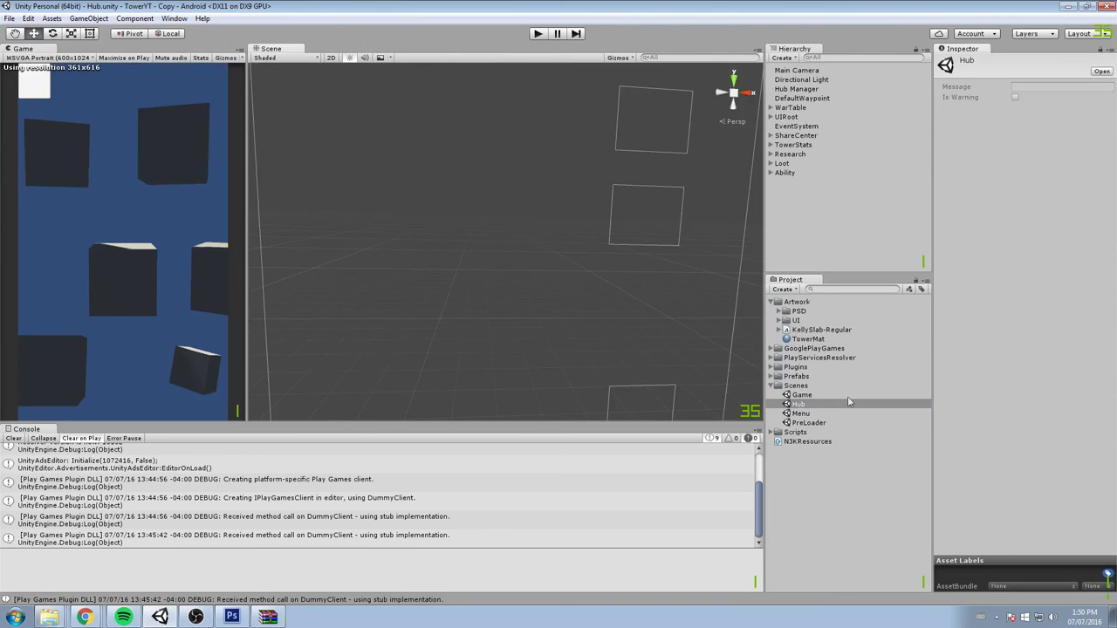
{"action": "double_click", "coordinate": [801, 414]}
{"action": "scroll", "coordinate": [385, 237], "scroll_direction": "down", "scroll_amount": 7}
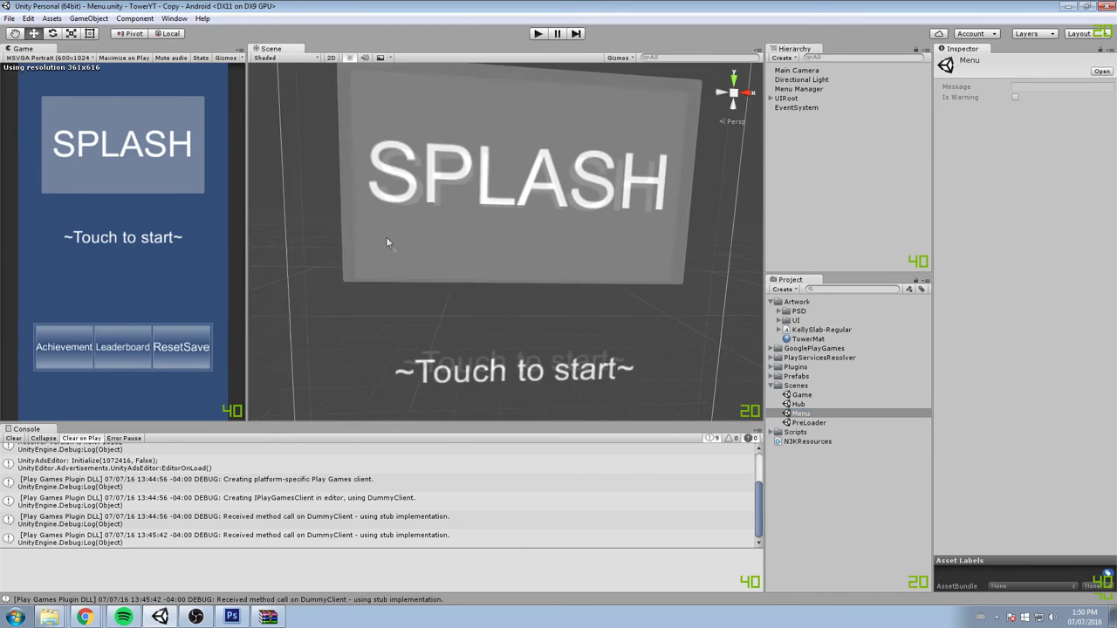
{"action": "middle_click_drag", "start_coordinate": [386, 236], "coordinate": [381, 180]}
{"action": "scroll", "coordinate": [422, 218], "scroll_direction": "up", "scroll_amount": 8}
{"action": "middle_click_drag", "start_coordinate": [433, 262], "coordinate": [422, 180]}
- Examine the UIRoot and Menu Manager objects in the Menu scene's hierarchy
{"action": "left_click", "coordinate": [782, 98]}
{"action": "left_click", "coordinate": [771, 99]}
{"action": "left_click", "coordinate": [796, 108]}
{"action": "left_click", "coordinate": [772, 99]}
{"action": "left_click", "coordinate": [807, 89]}
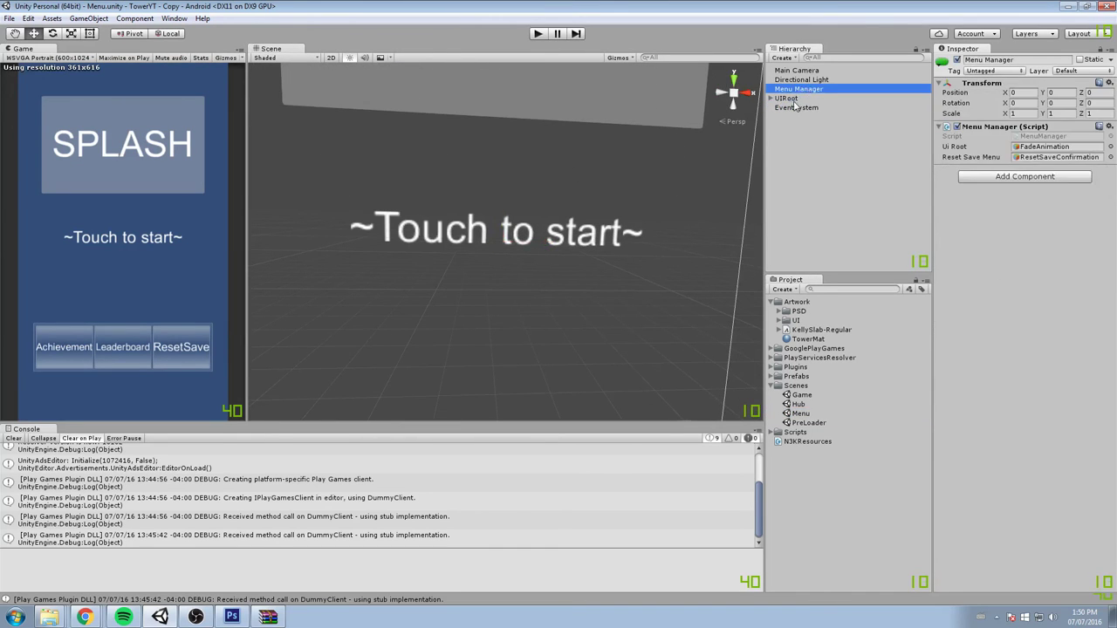
- Expand UIRoot down to the Splash panel's Text object and frame it in the scene to view its text settings
{"action": "left_click", "coordinate": [785, 99]}
{"action": "left_click", "coordinate": [771, 98]}
{"action": "left_click", "coordinate": [796, 108]}
{"action": "left_click", "coordinate": [779, 107]}
{"action": "left_click", "coordinate": [801, 117]}
{"action": "left_click", "coordinate": [787, 117]}
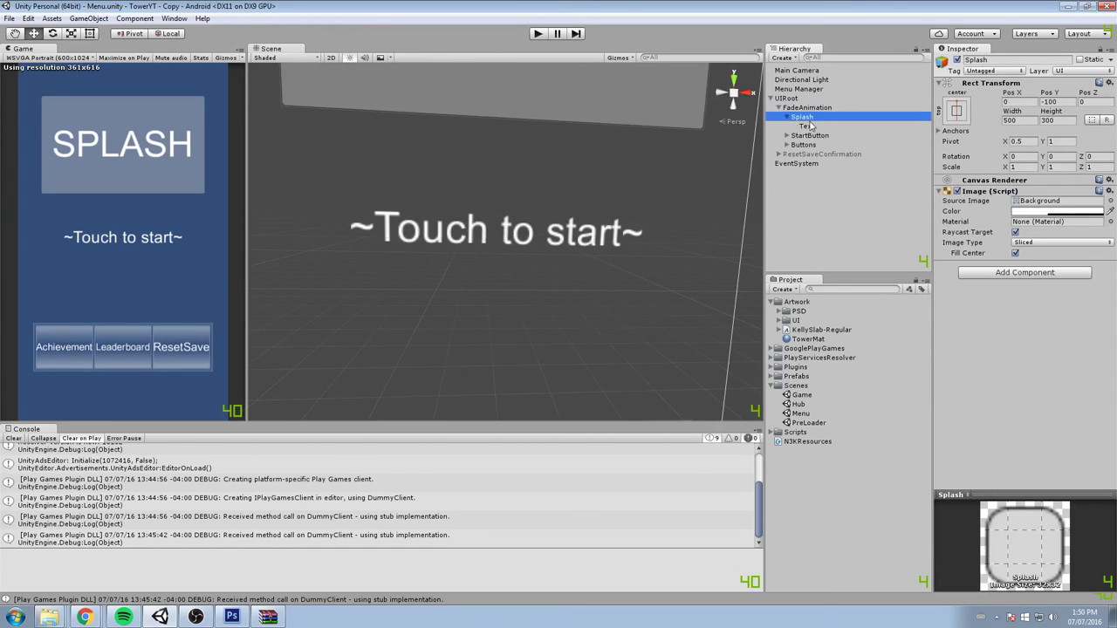
{"action": "left_click", "coordinate": [806, 126]}
{"action": "key", "text": "f"}
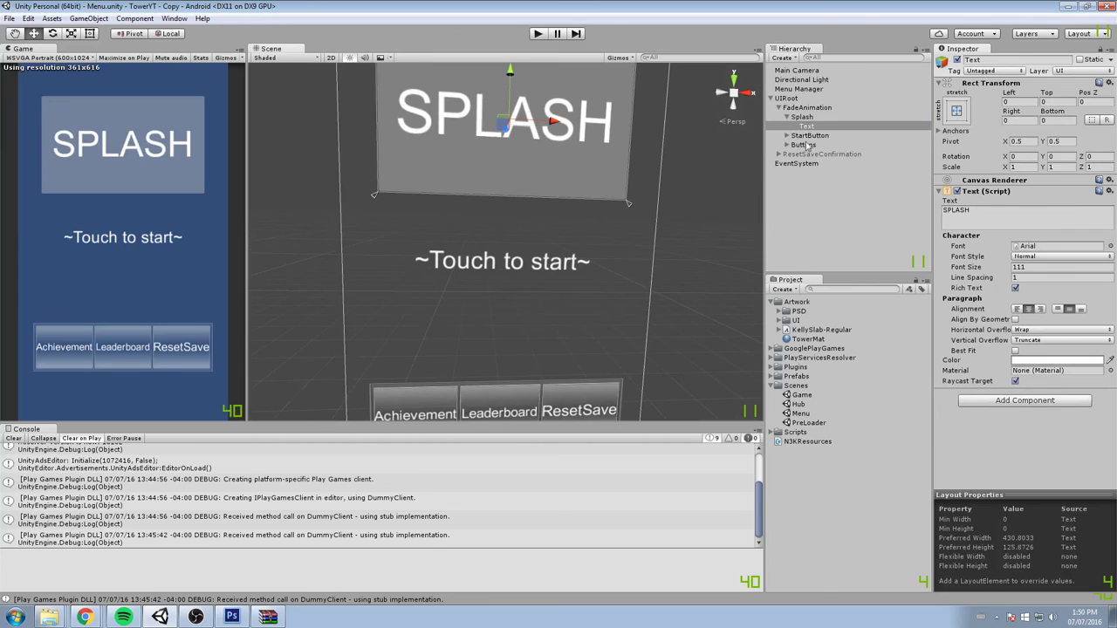
- Set the font of the StartButton's "~Touch to start~" text to KellySlab-Regular
{"action": "left_click", "coordinate": [807, 137]}
{"action": "left_click", "coordinate": [786, 137]}
{"action": "left_click", "coordinate": [786, 136]}
{"action": "left_click", "coordinate": [790, 144]}
{"action": "left_click", "coordinate": [786, 136]}
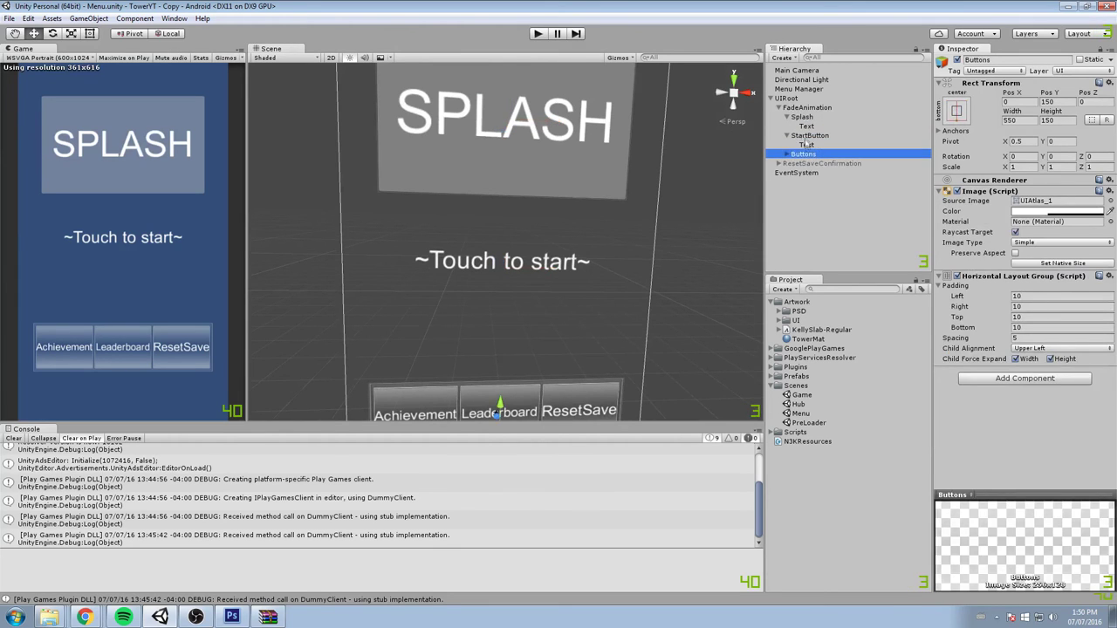
{"action": "left_click", "coordinate": [806, 144]}
{"action": "left_click", "coordinate": [1106, 246]}
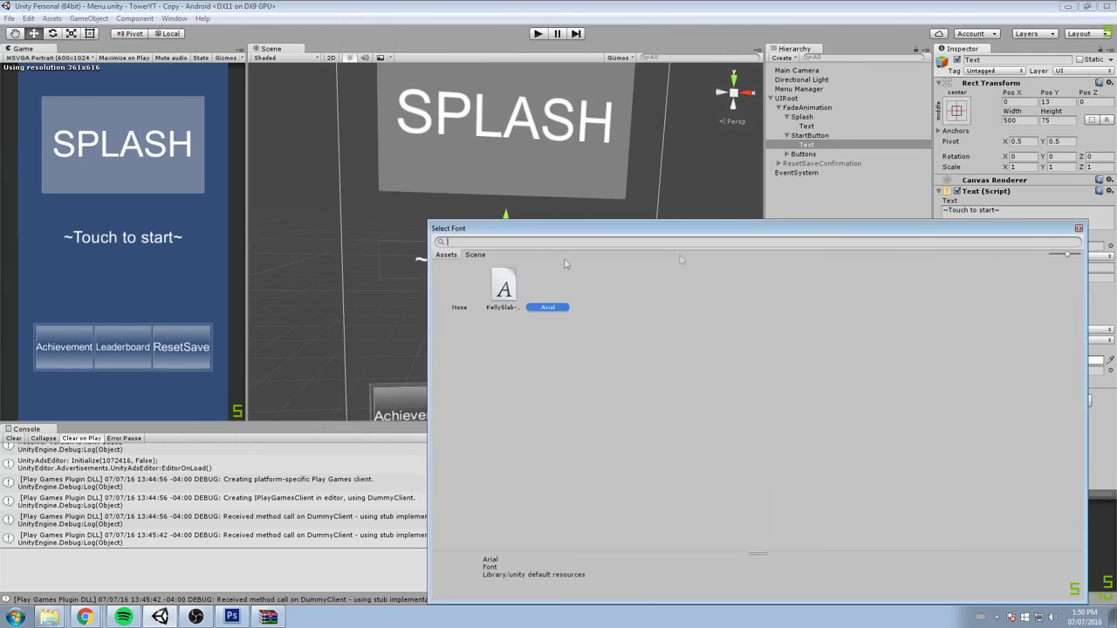
{"action": "left_click", "coordinate": [506, 288]}
{"action": "left_click_drag", "start_coordinate": [576, 228], "coordinate": [713, 300]}
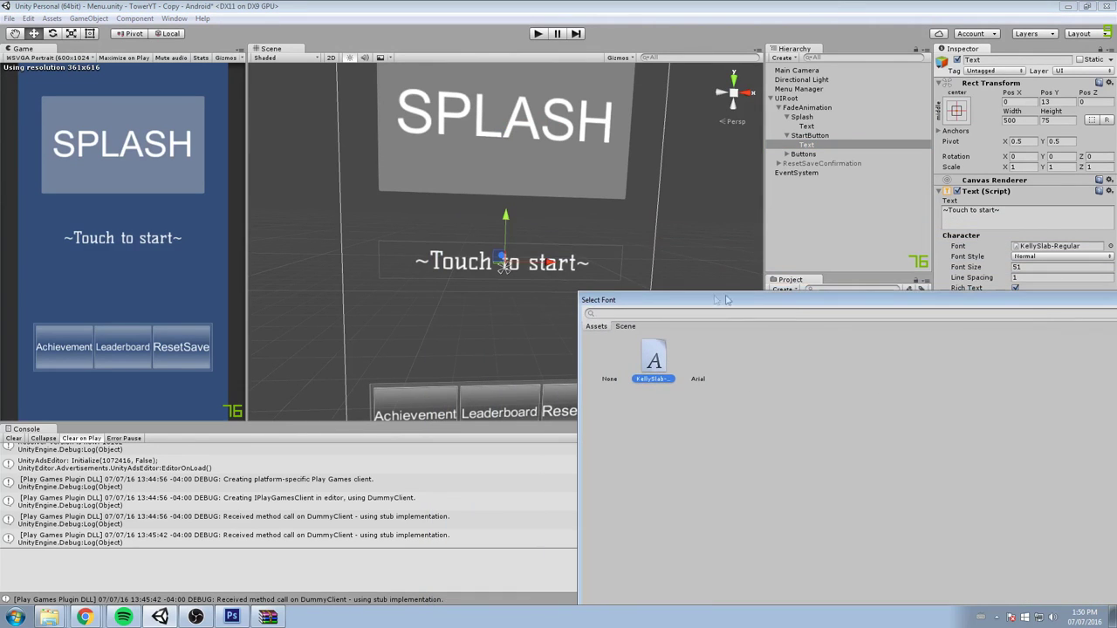
{"action": "left_click", "coordinate": [1063, 285]}
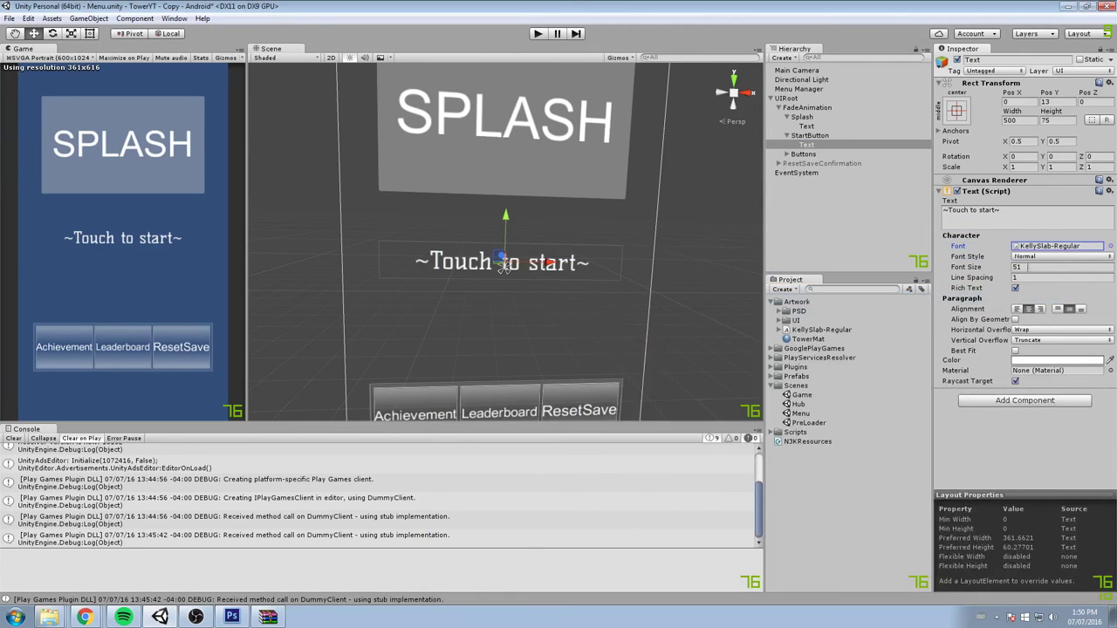
- Try Bold and other font styles on the "~Touch to start~" text, and settle on Italic
{"action": "left_click", "coordinate": [1029, 258]}
{"action": "left_click", "coordinate": [1047, 278]}
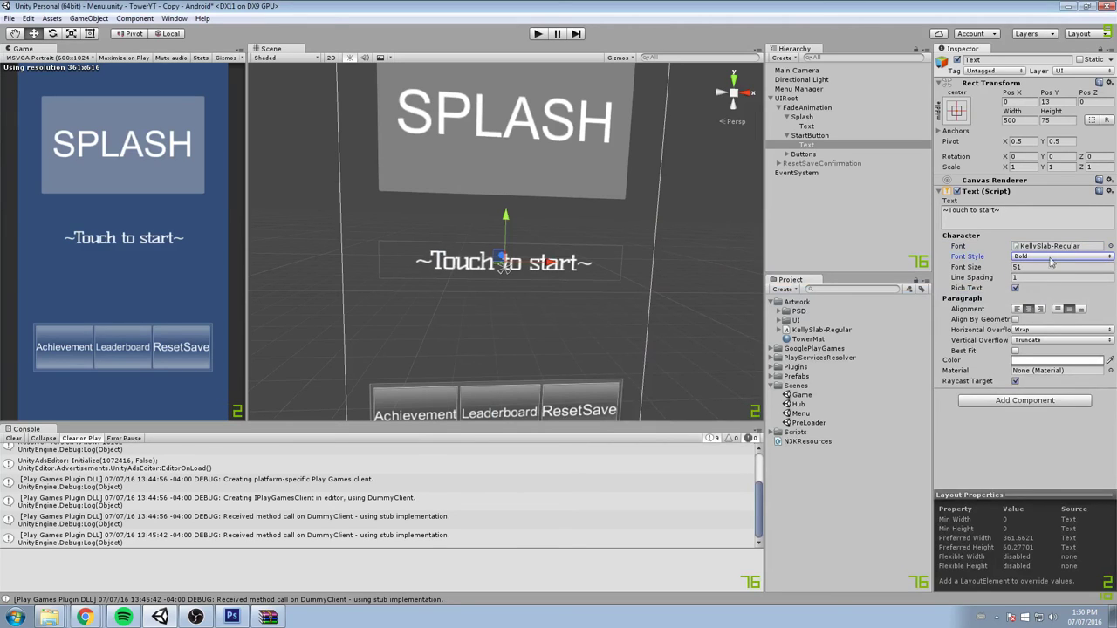
{"action": "left_click", "coordinate": [1049, 261]}
{"action": "left_click", "coordinate": [1047, 289]}
{"action": "left_click", "coordinate": [1048, 257]}
{"action": "left_click", "coordinate": [1058, 301]}
{"action": "left_click", "coordinate": [1050, 258]}
{"action": "left_click", "coordinate": [1047, 289]}
- Increase the "~Touch to start~" text's font size to 63
{"action": "scroll", "coordinate": [569, 235], "scroll_direction": "up", "scroll_amount": 3}
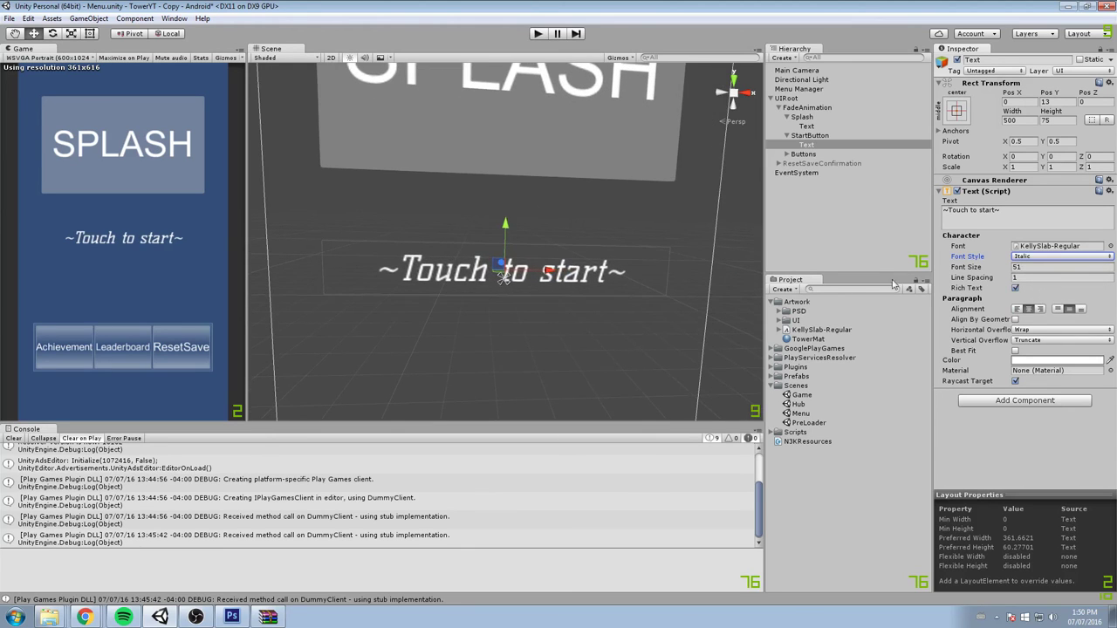
{"action": "mouse_move", "coordinate": [973, 268]}
{"action": "left_mouse_down"}
{"action": "mouse_move", "coordinate": [995, 268]}
{"action": "mouse_move", "coordinate": [979, 269]}
{"action": "left_mouse_up"}
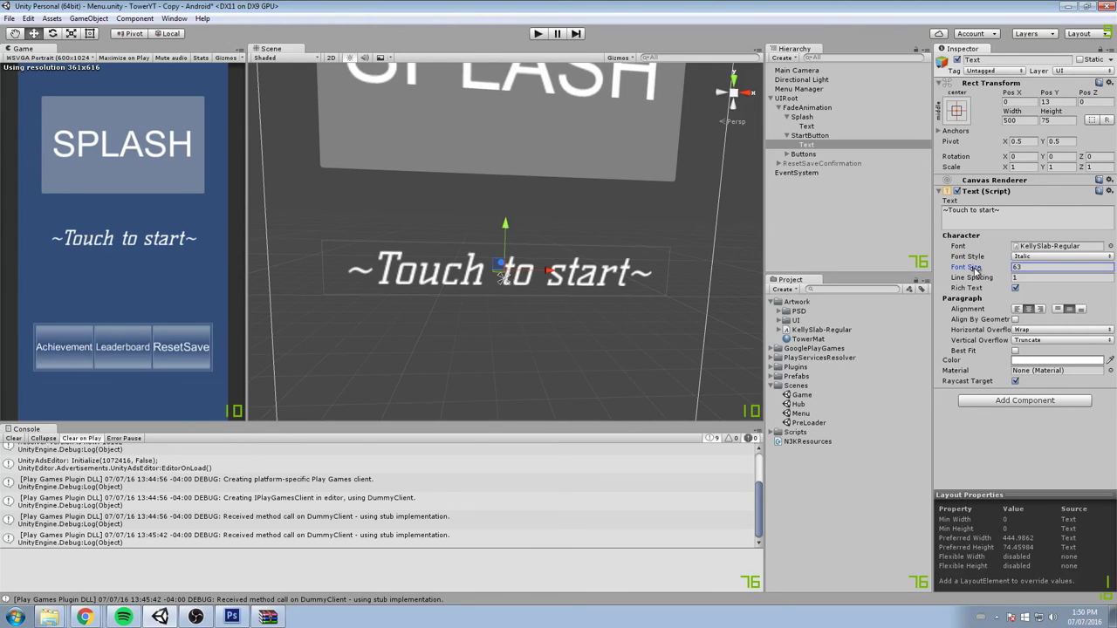
{"action": "middle_click_drag", "start_coordinate": [611, 297], "coordinate": [644, 261]}
{"action": "scroll", "coordinate": [644, 260], "scroll_direction": "up", "scroll_amount": 1}
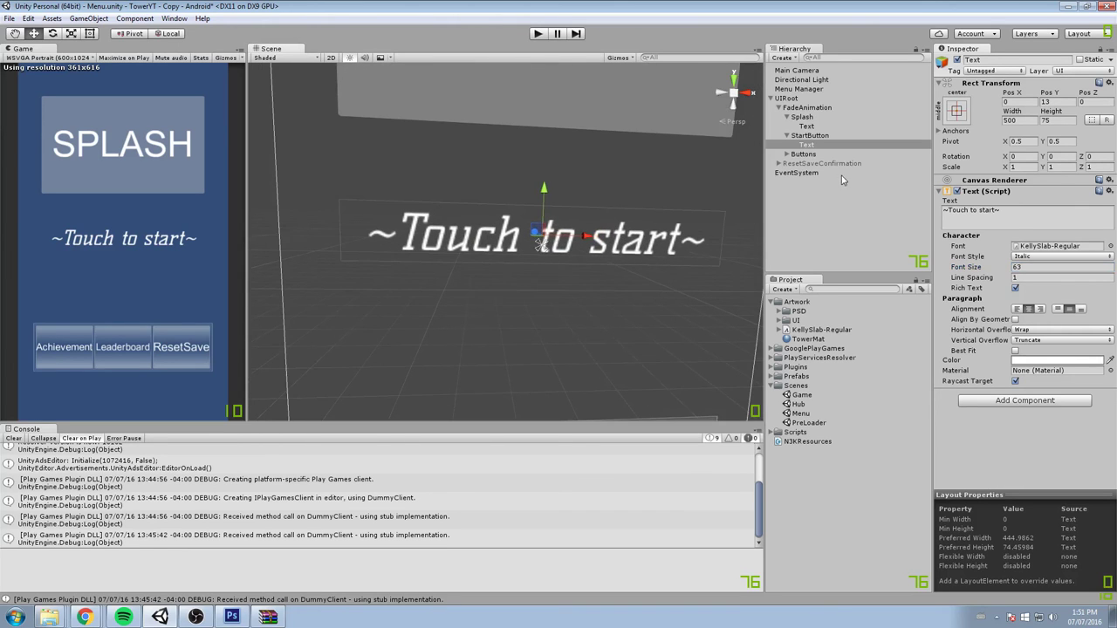
- Set the font of the Achievement button's text to KellySlab-Regular
{"action": "left_click", "coordinate": [793, 155]}
{"action": "left_click", "coordinate": [787, 155]}
{"action": "left_click", "coordinate": [808, 162]}
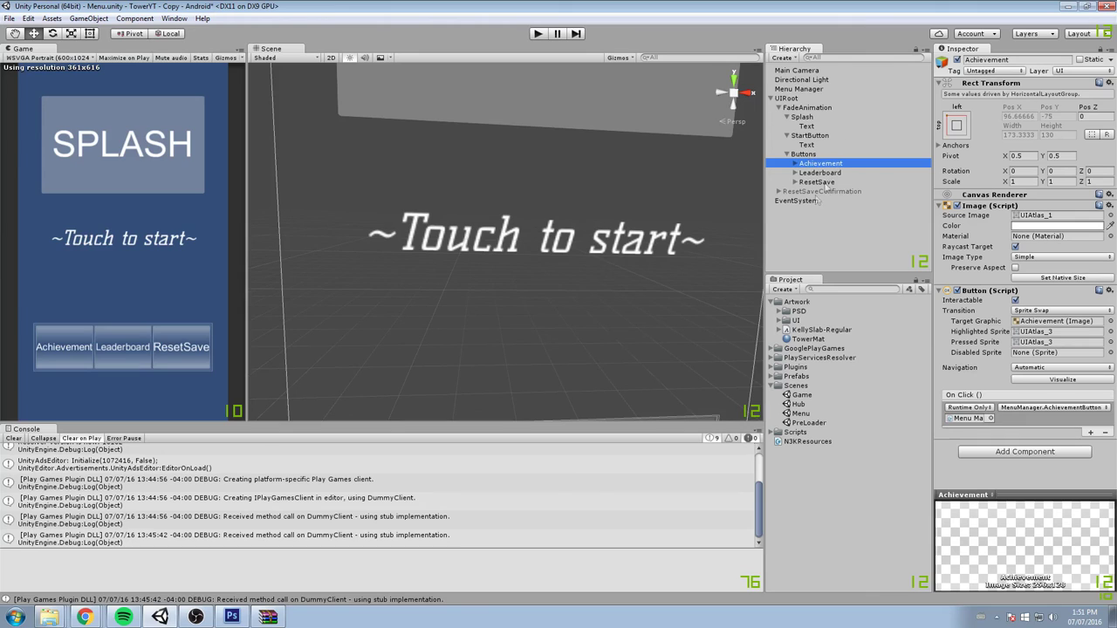
{"action": "left_click", "coordinate": [793, 164]}
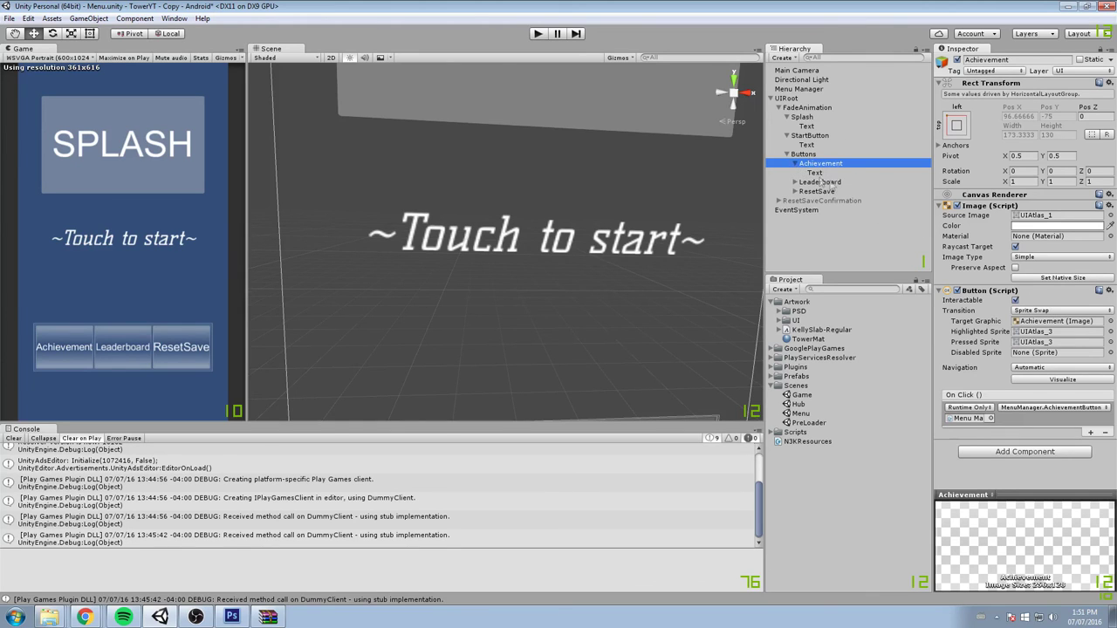
{"action": "left_click", "coordinate": [815, 173]}
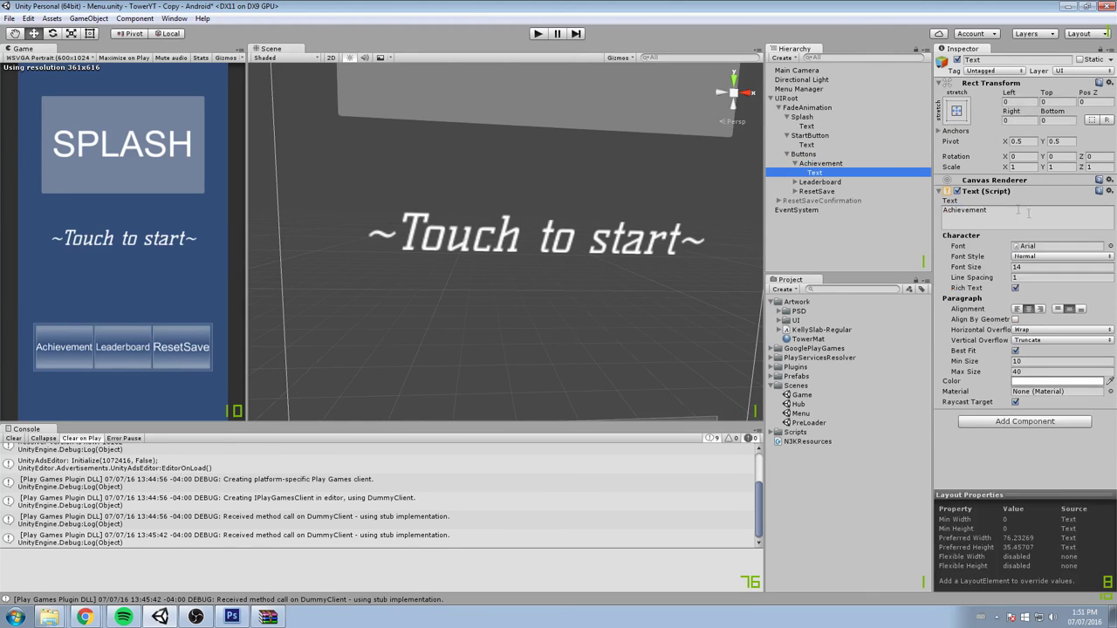
{"action": "left_click", "coordinate": [1109, 246]}
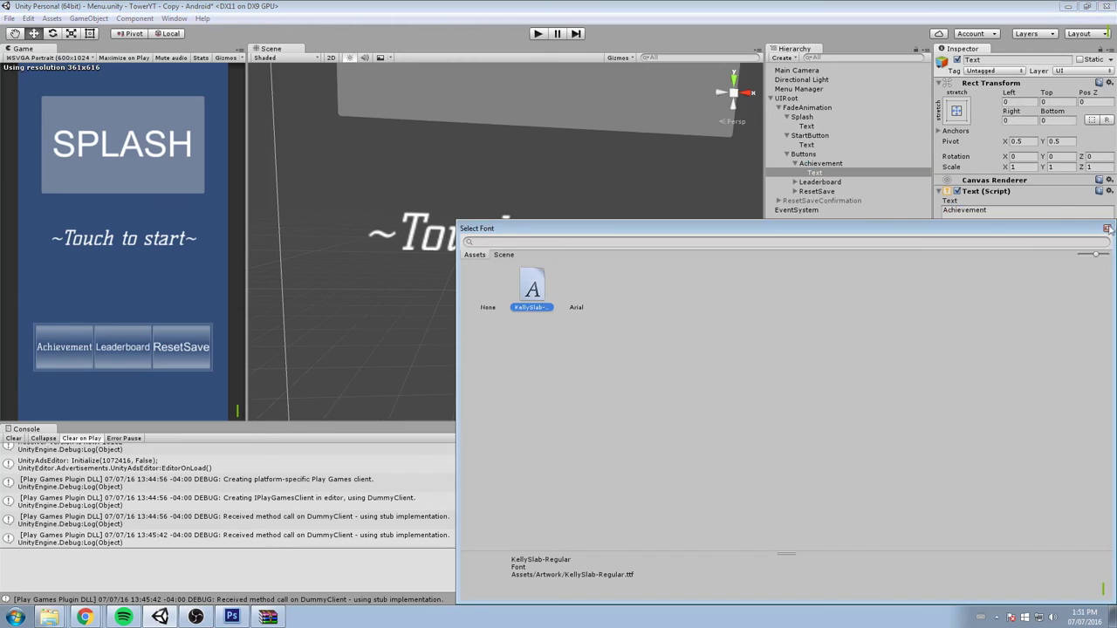
{"action": "left_click", "coordinate": [1107, 229]}
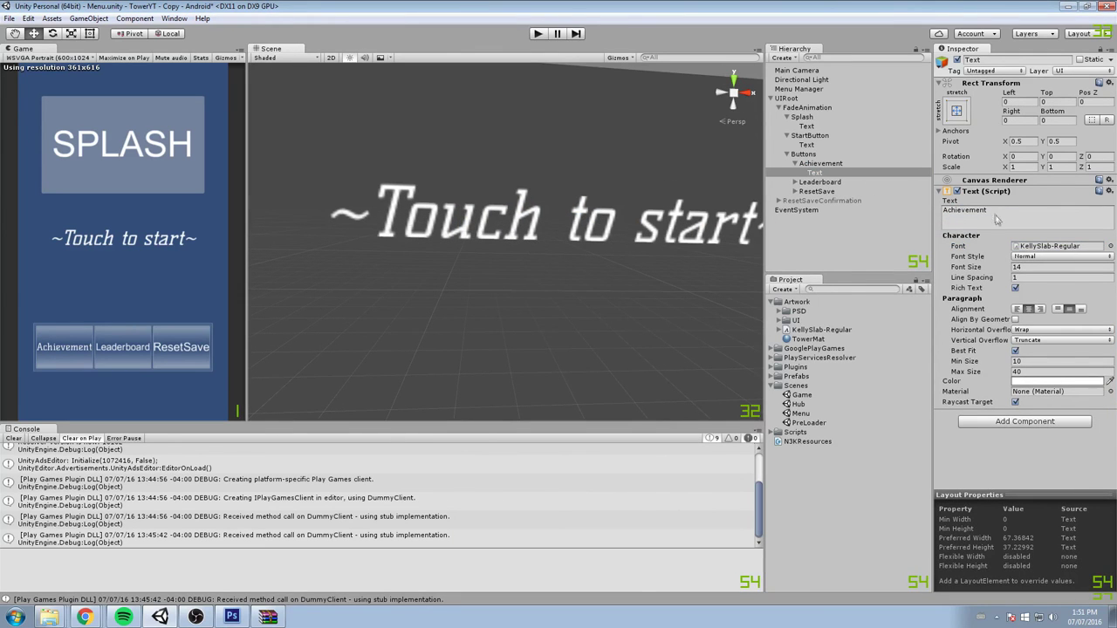
- Lower the font size of the Achievement button's text to 0 and check it in the scene
{"action": "left_click_drag", "start_coordinate": [977, 272], "coordinate": [967, 273]}
{"action": "scroll", "coordinate": [628, 257], "scroll_direction": "up", "scroll_amount": 2}
{"action": "middle_click_drag", "start_coordinate": [621, 255], "coordinate": [621, 174]}
{"action": "scroll", "coordinate": [576, 260], "scroll_direction": "down", "scroll_amount": 6}
{"action": "middle_click_drag", "start_coordinate": [550, 282], "coordinate": [559, 187]}
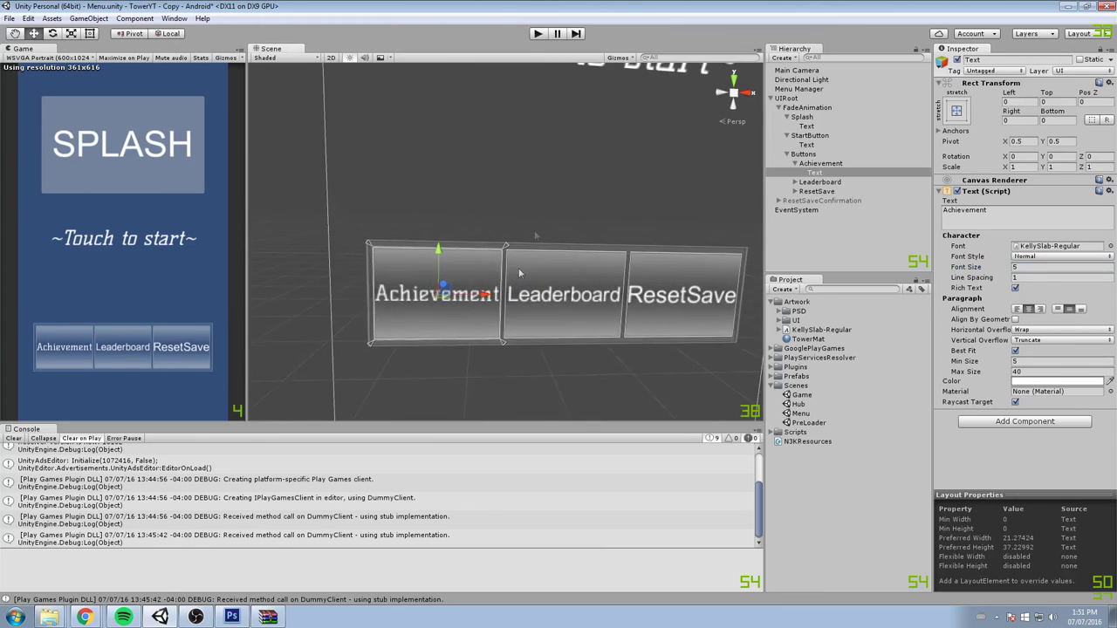
{"action": "left_click_drag", "start_coordinate": [967, 268], "coordinate": [966, 273]}
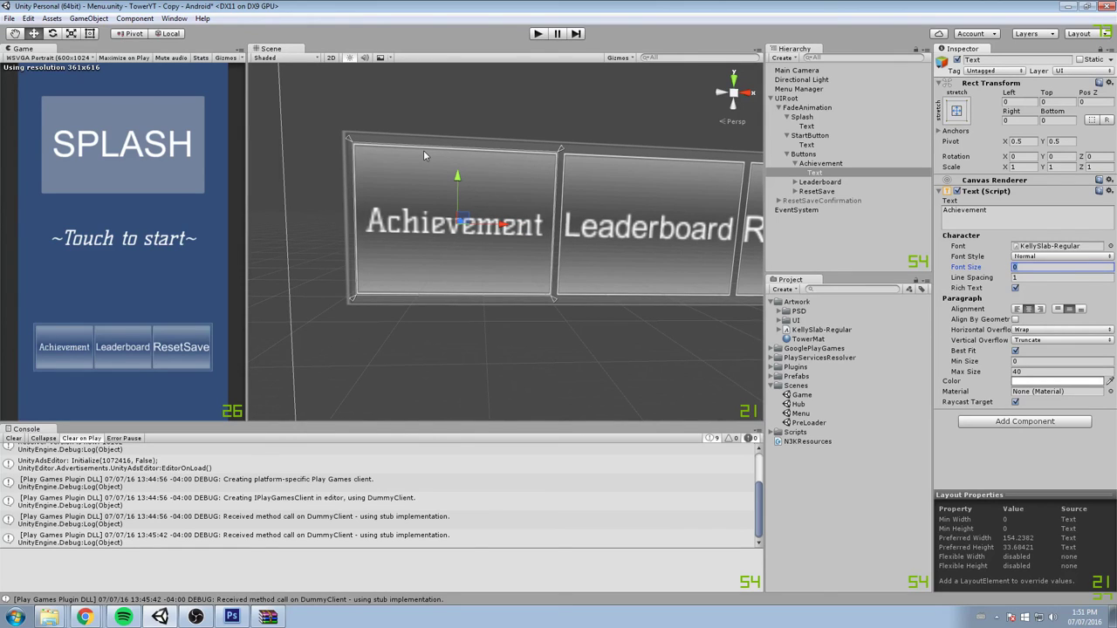
{"action": "middle_click_drag", "start_coordinate": [380, 182], "coordinate": [355, 173]}
- Give the Leaderboard button's text the KellySlab-Regular font at size 29 with Best Fit turned off
{"action": "left_click", "coordinate": [801, 184]}
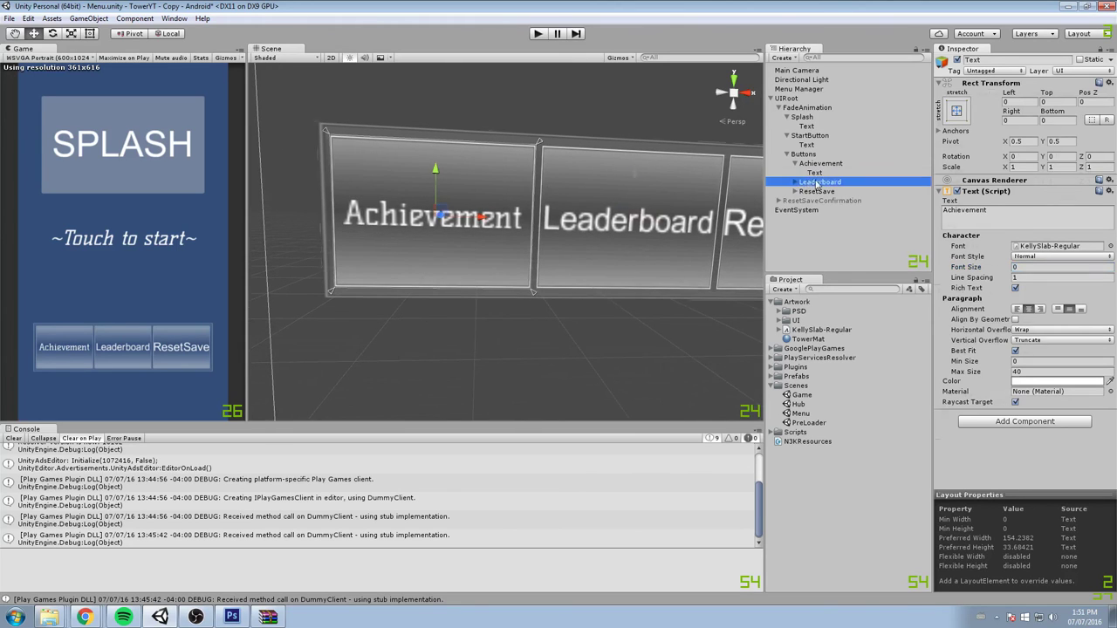
{"action": "left_click", "coordinate": [795, 182]}
{"action": "left_click", "coordinate": [814, 191]}
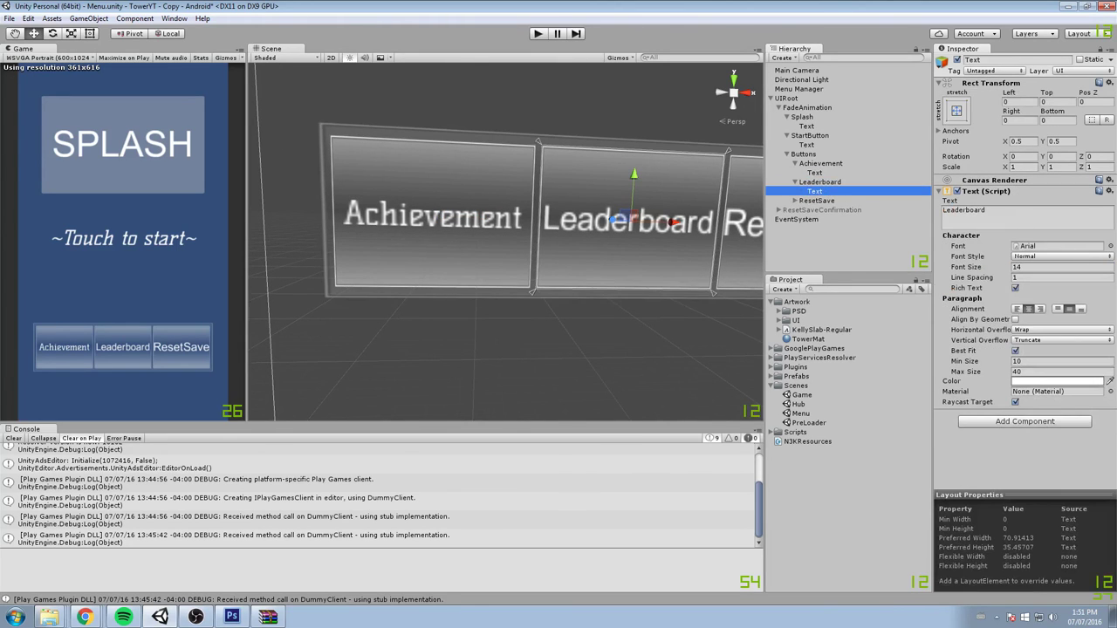
{"action": "left_click", "coordinate": [1110, 246]}
{"action": "left_click", "coordinate": [532, 288]}
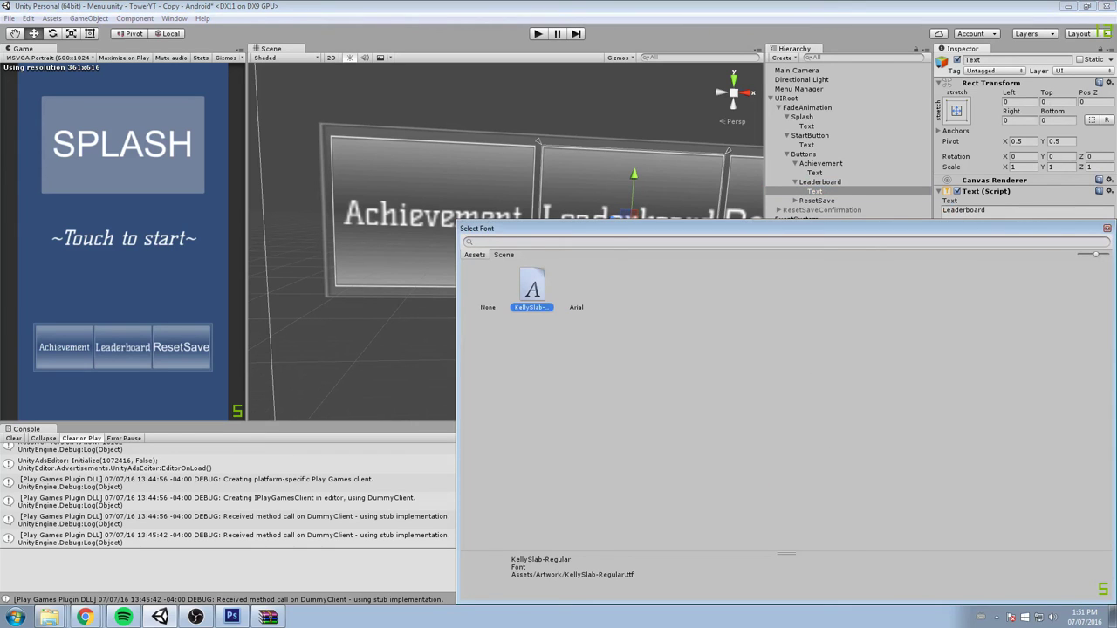
{"action": "left_click", "coordinate": [1107, 229]}
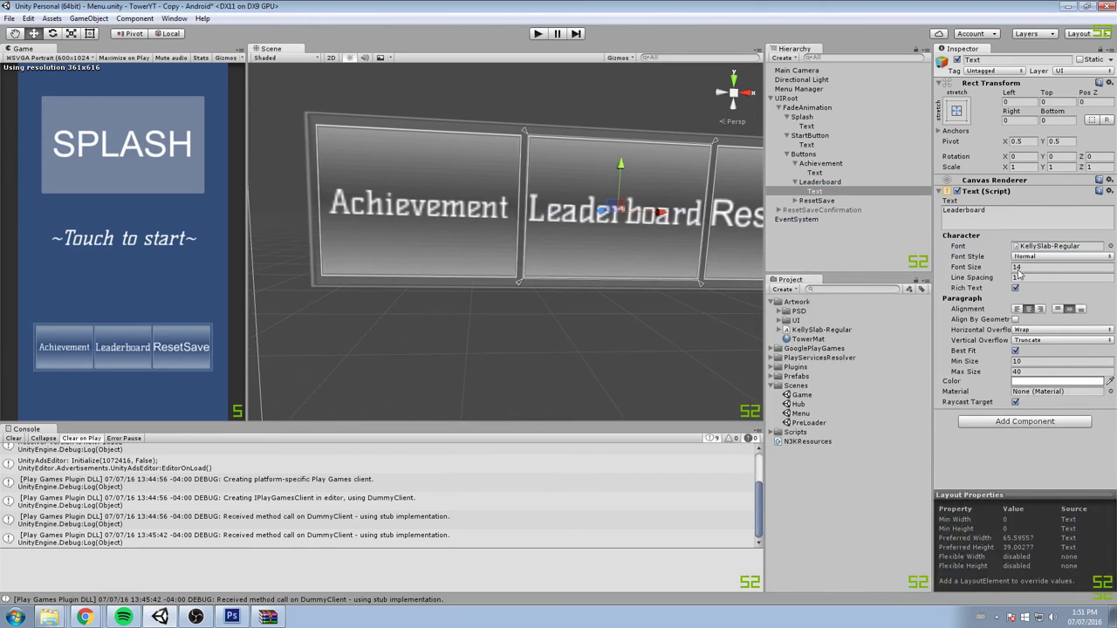
{"action": "left_click", "coordinate": [1015, 349]}
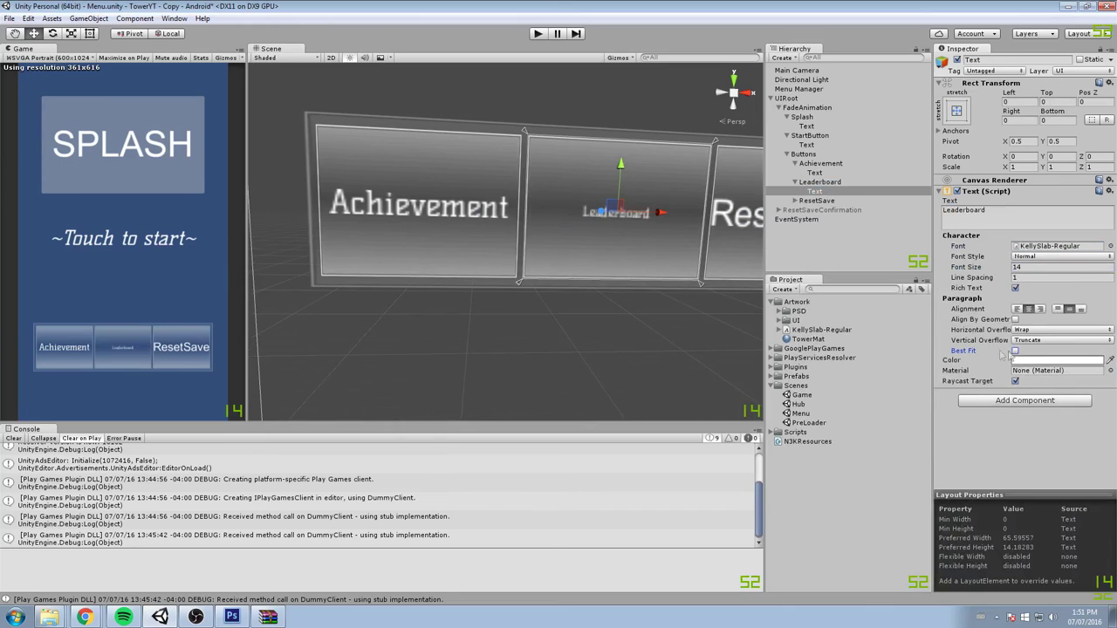
{"action": "left_click_drag", "start_coordinate": [960, 267], "coordinate": [979, 268]}
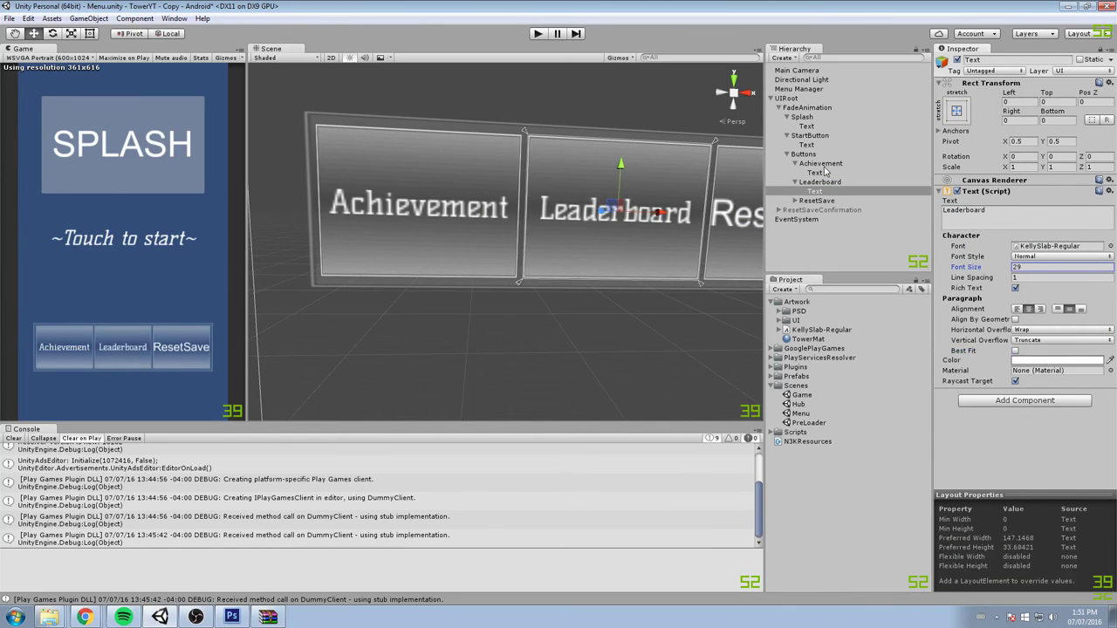
- Turn off Best Fit on the Achievement button's text
{"action": "left_click", "coordinate": [822, 164]}
{"action": "left_click", "coordinate": [814, 172]}
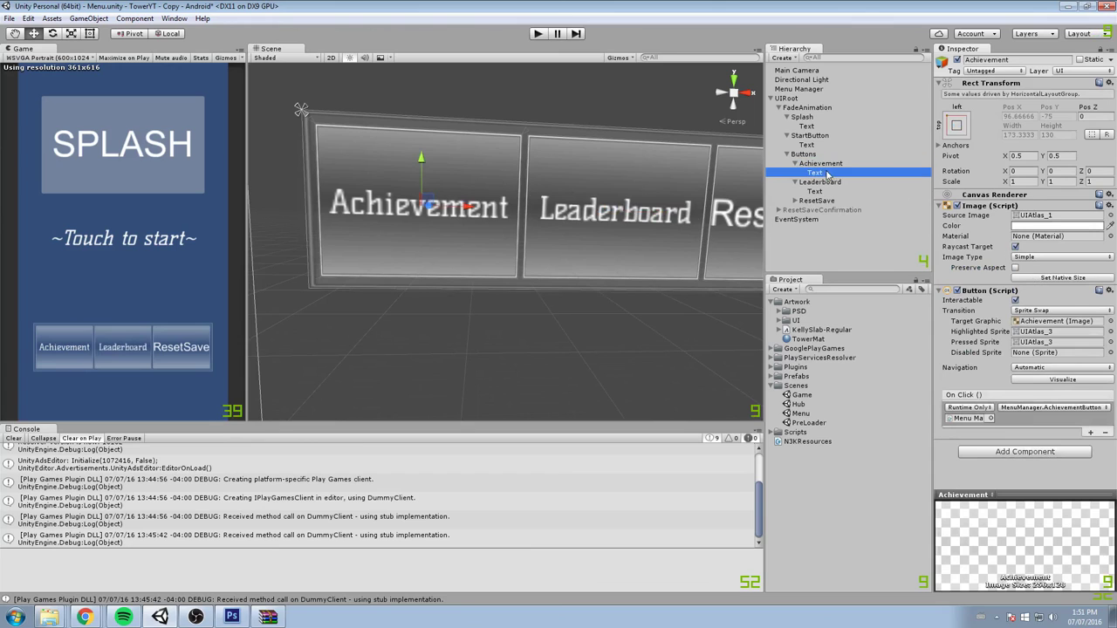
{"action": "left_click", "coordinate": [1015, 352]}
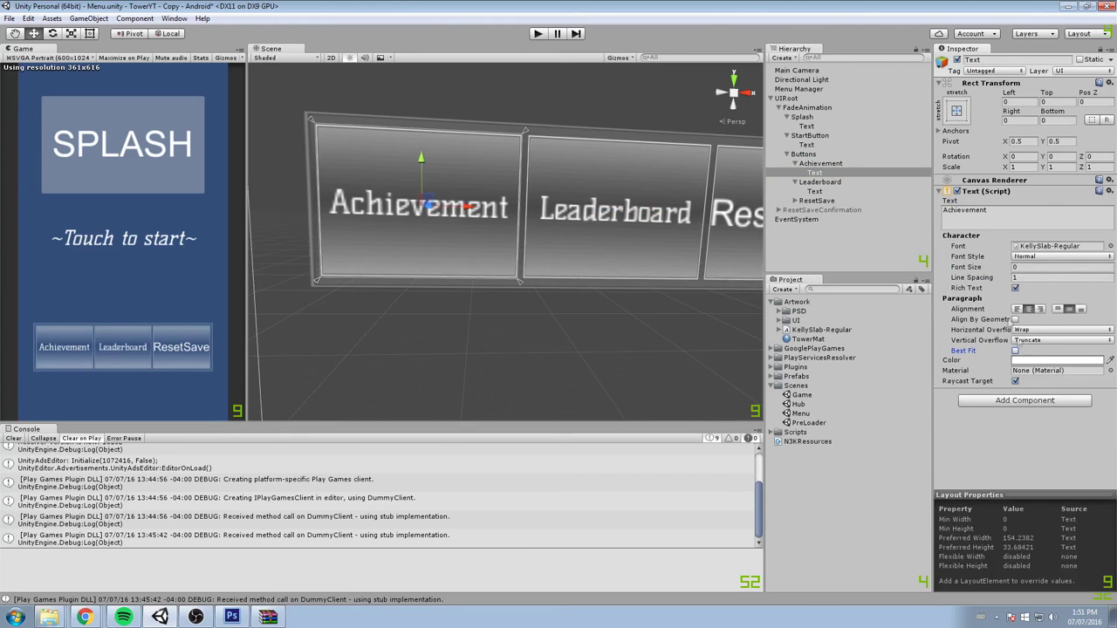
- Set the font of the ResetSave button's text to KellySlab-Regular
{"action": "middle_click_drag", "start_coordinate": [527, 188], "coordinate": [447, 180]}
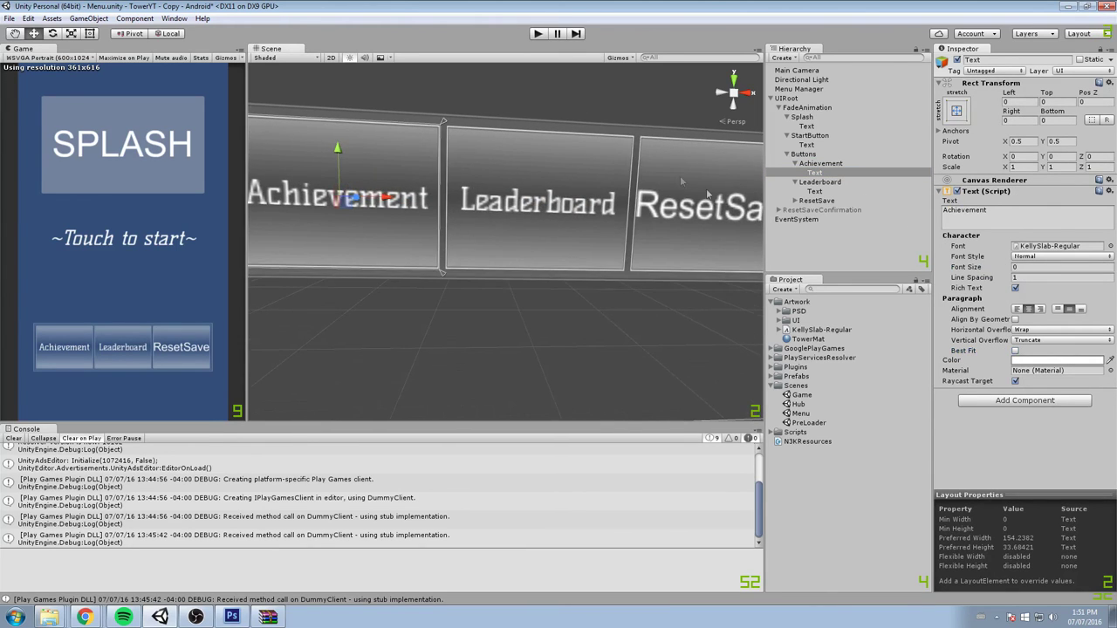
{"action": "left_click", "coordinate": [817, 201]}
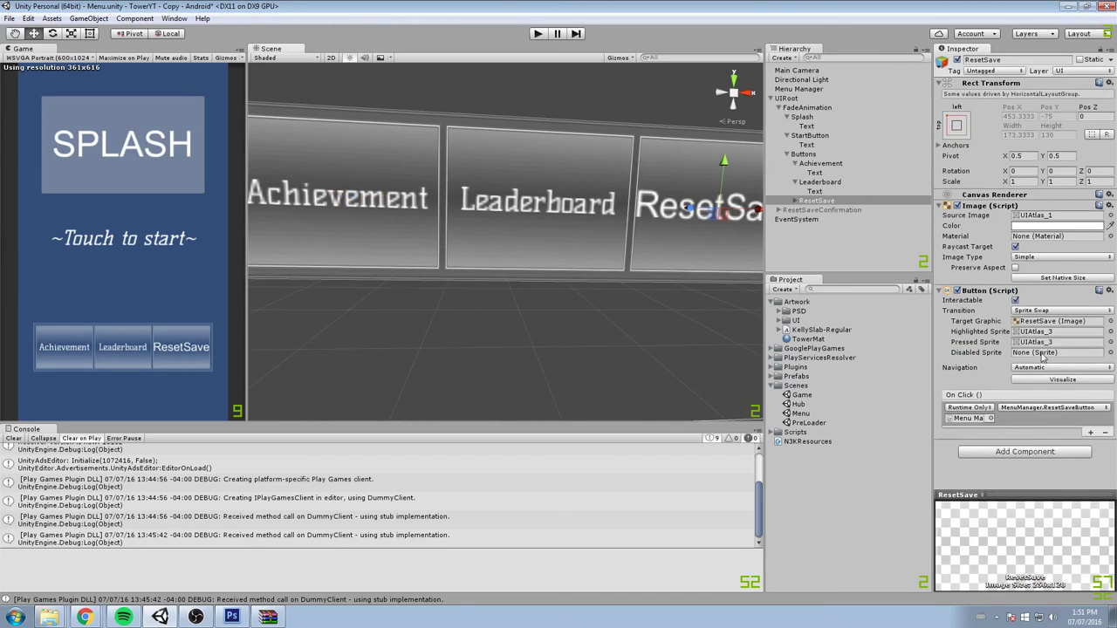
{"action": "middle_click_drag", "start_coordinate": [474, 239], "coordinate": [398, 239]}
{"action": "middle_click_drag", "start_coordinate": [568, 257], "coordinate": [554, 263]}
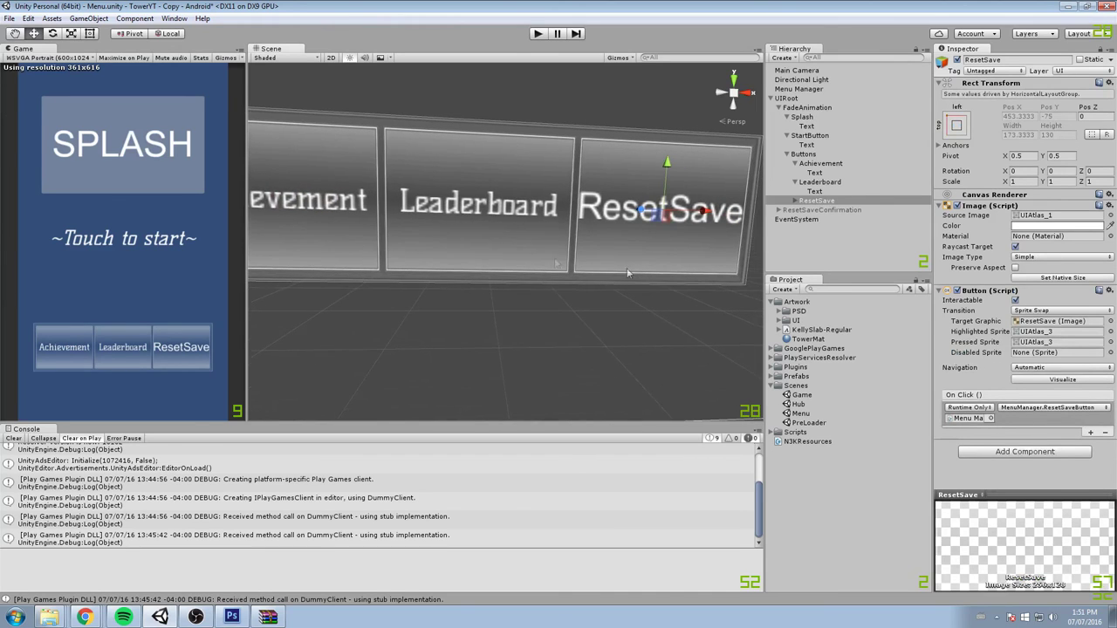
{"action": "left_click", "coordinate": [1110, 216]}
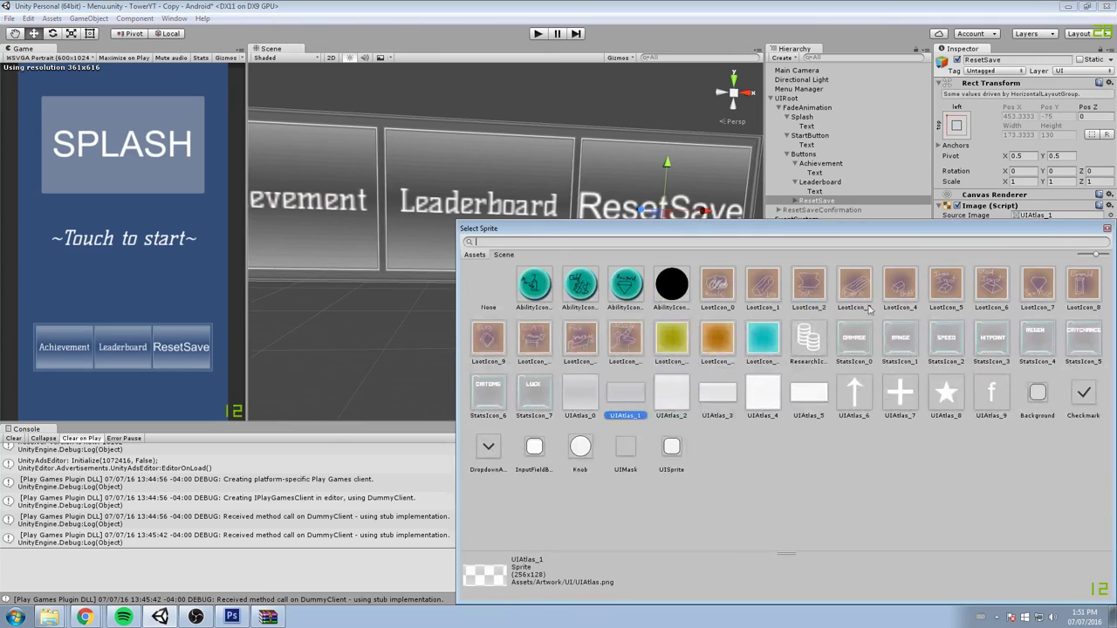
{"action": "left_click", "coordinate": [1107, 229]}
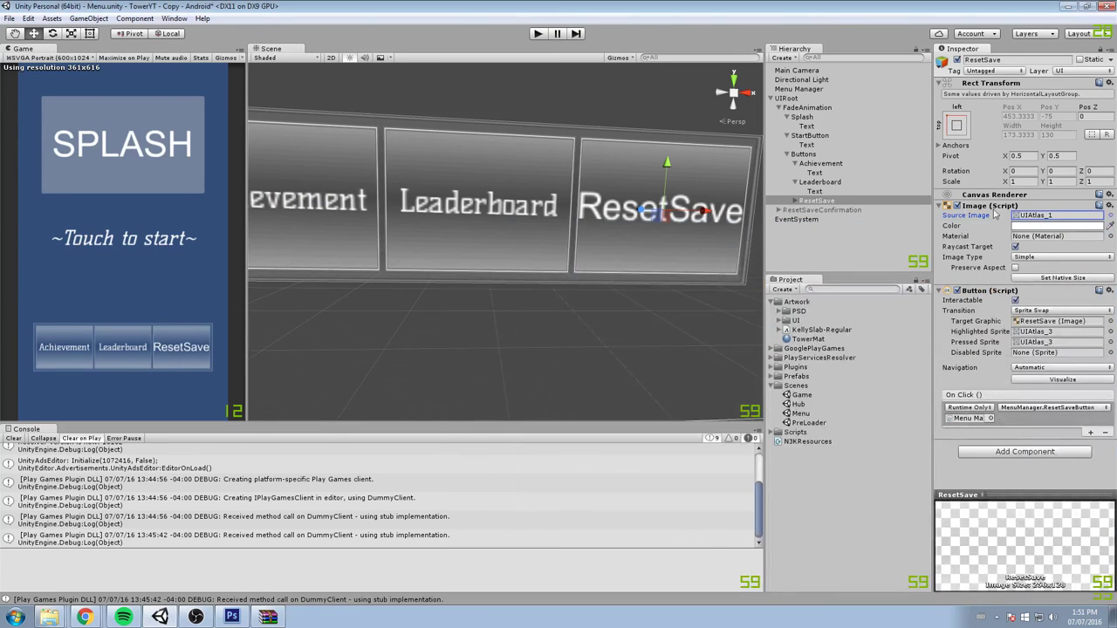
{"action": "left_click", "coordinate": [794, 202]}
{"action": "left_click", "coordinate": [795, 211]}
{"action": "left_click", "coordinate": [1110, 246]}
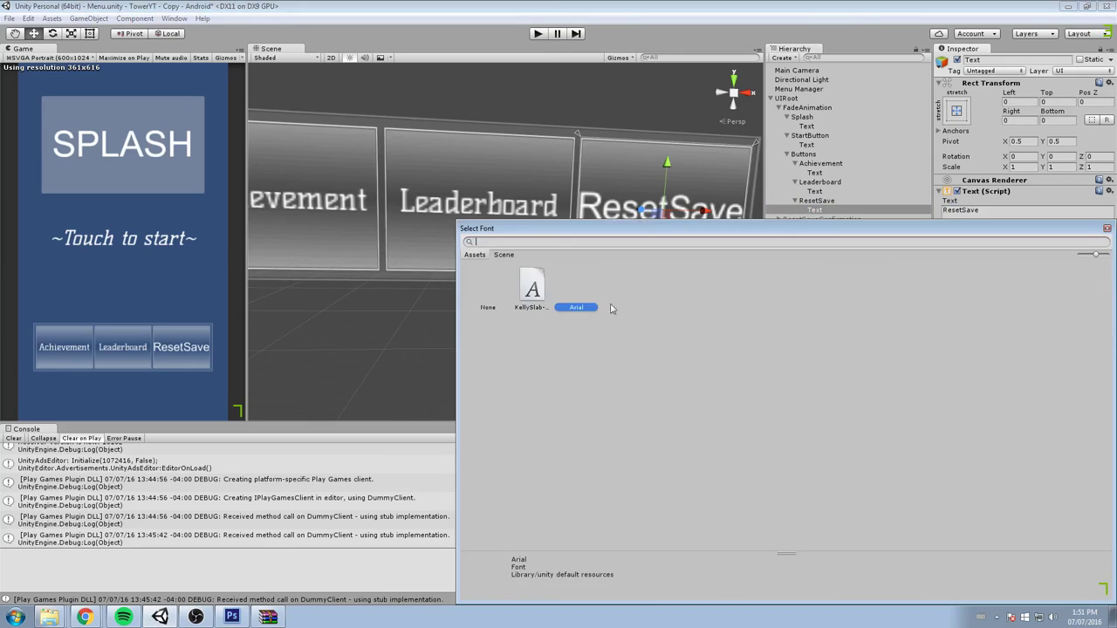
{"action": "left_click", "coordinate": [532, 291]}
{"action": "left_click", "coordinate": [1107, 229]}
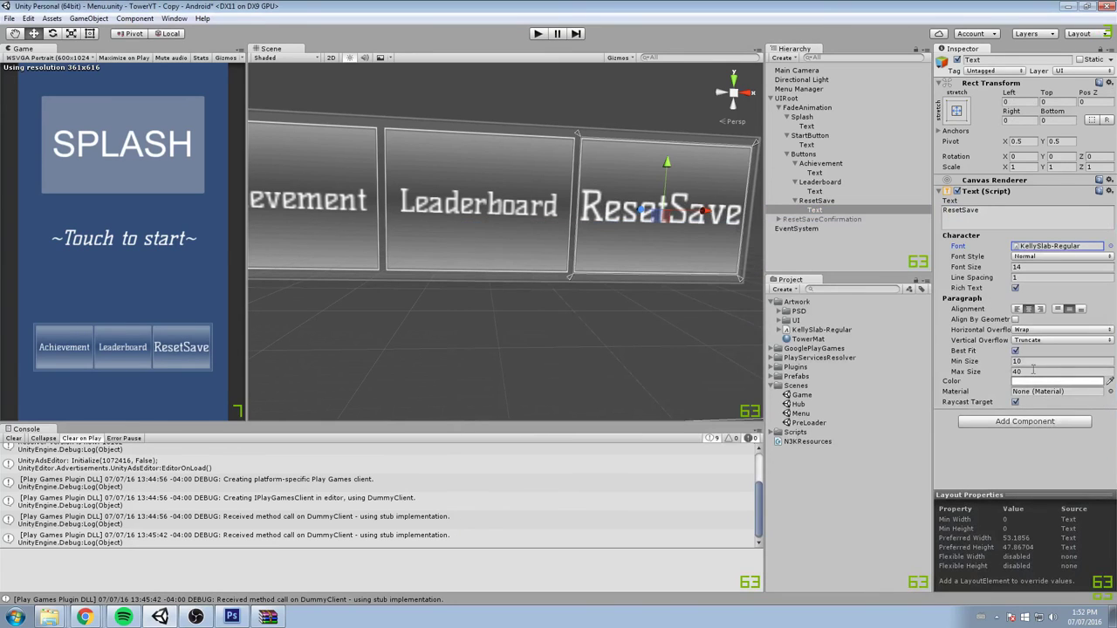
- Turn off Best Fit on the ResetSave button's text and set its font size to 35
{"action": "left_click", "coordinate": [1014, 351]}
{"action": "left_click_drag", "start_coordinate": [976, 269], "coordinate": [987, 268]}
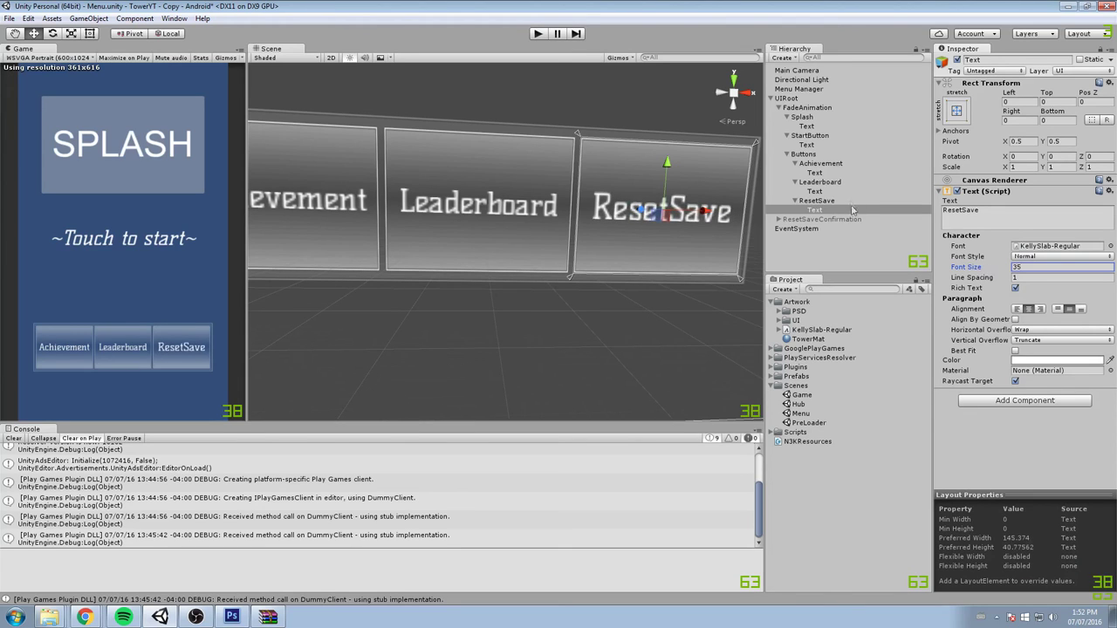
- Set the height of the Buttons panel to 100 and save the scene
{"action": "left_click", "coordinate": [804, 154]}
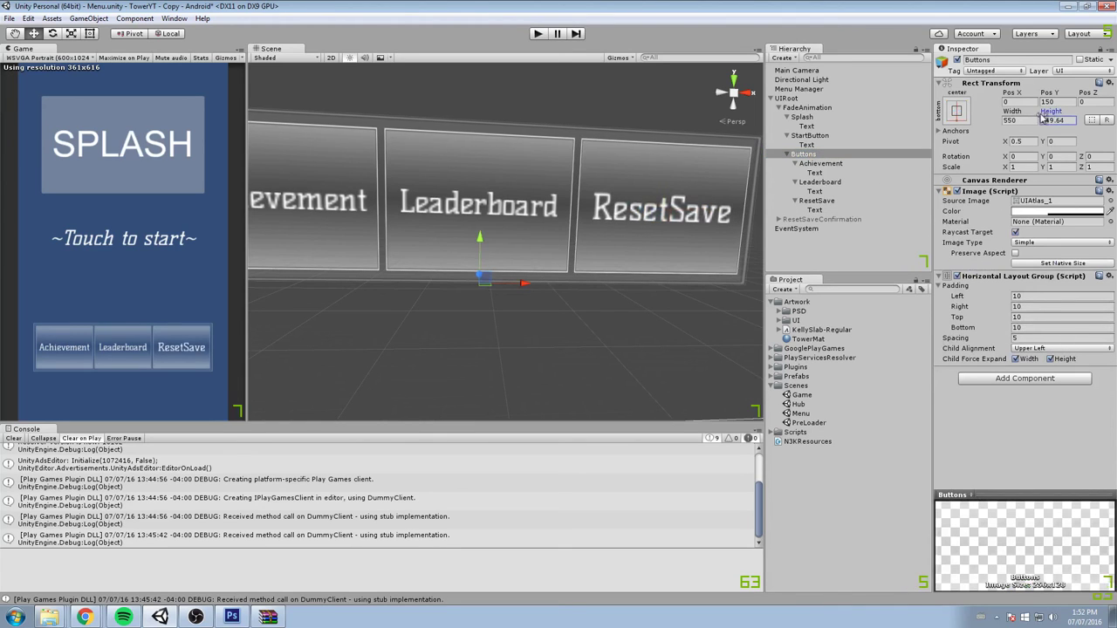
{"action": "left_click_drag", "start_coordinate": [948, 113], "coordinate": [2, 167]}
{"action": "type", "text": "10"}
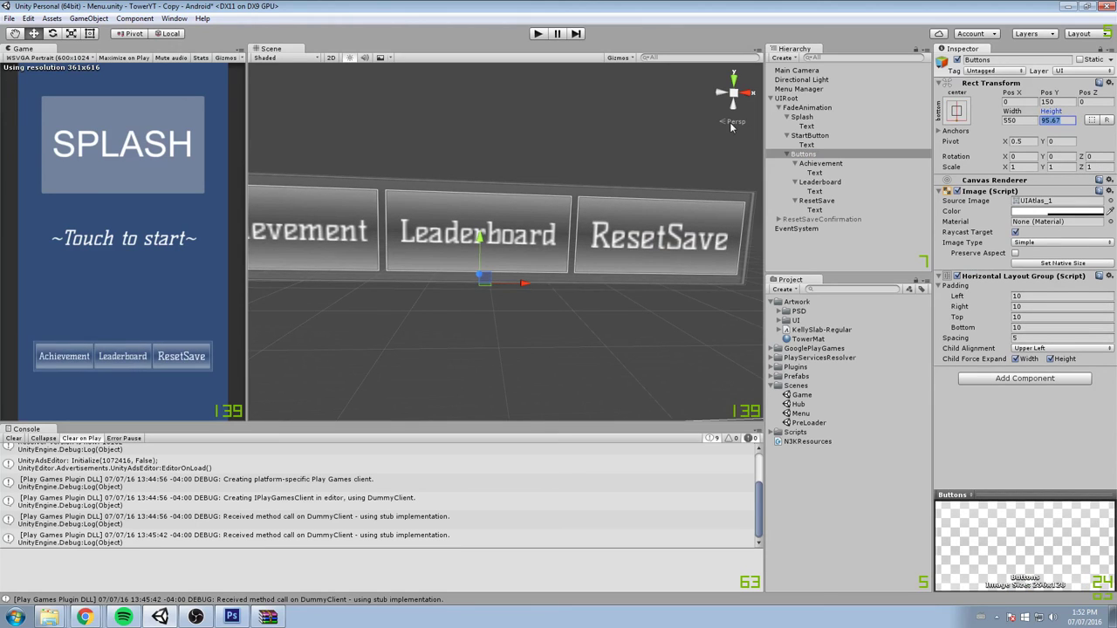
{"action": "type", "text": "0"}
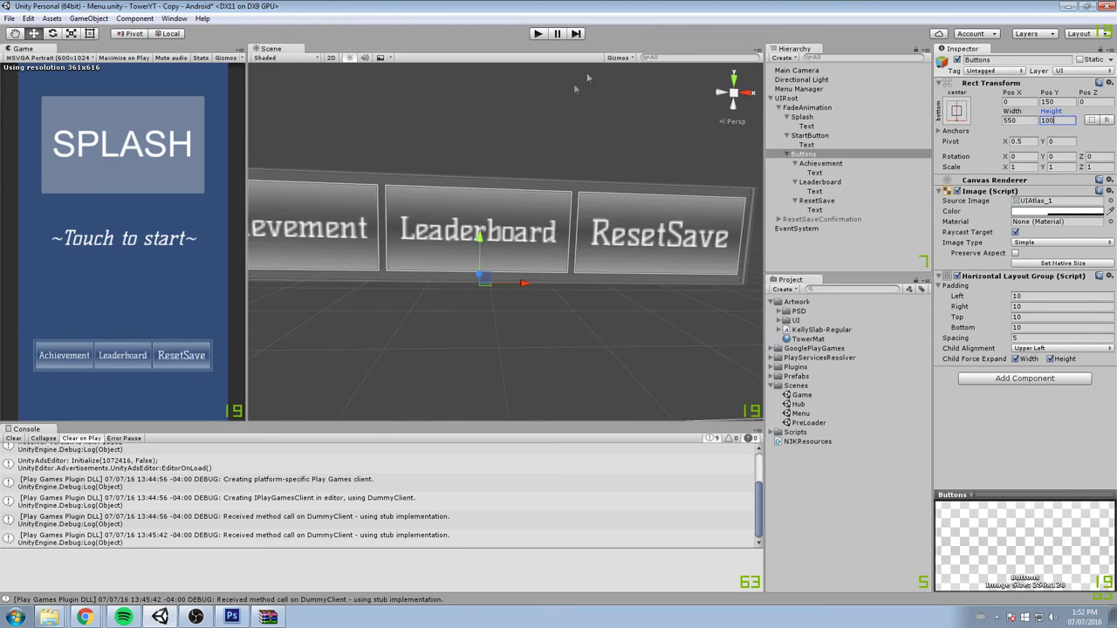
{"action": "middle_click_drag", "start_coordinate": [479, 131], "coordinate": [477, 151]}
{"action": "scroll", "coordinate": [505, 154], "scroll_direction": "down", "scroll_amount": 5}
{"action": "key", "text": "ctrl+s"}
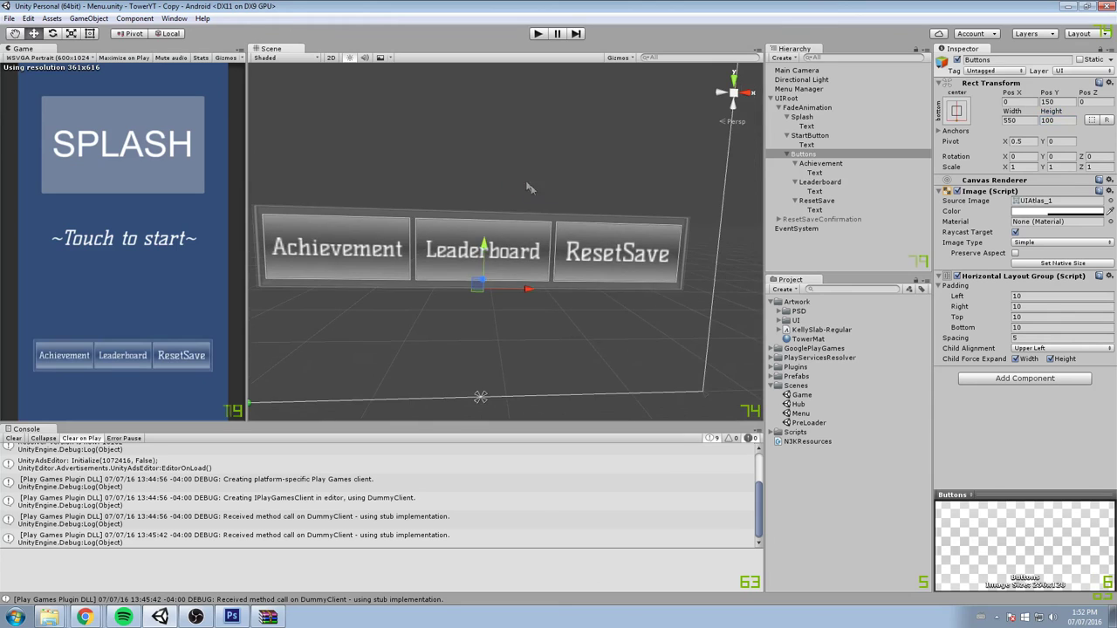
- Change the ResetSave button's label to "Reset save" and set its font size to 33
{"action": "left_click", "coordinate": [825, 200]}
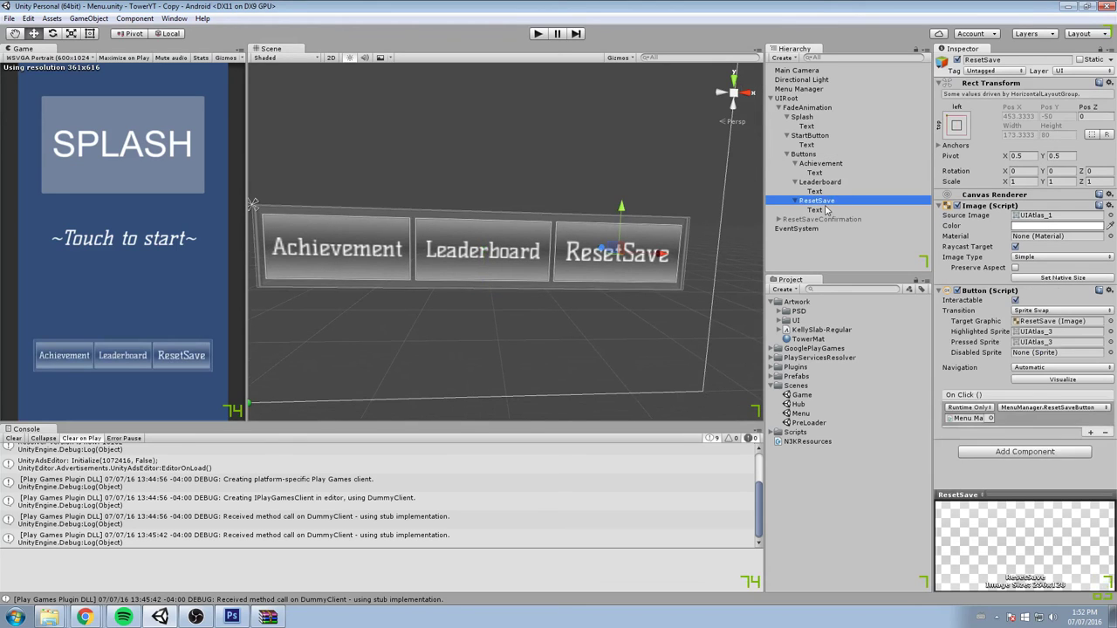
{"action": "left_click", "coordinate": [816, 209]}
{"action": "left_click", "coordinate": [960, 210]}
{"action": "key", "text": "BackSpace"}
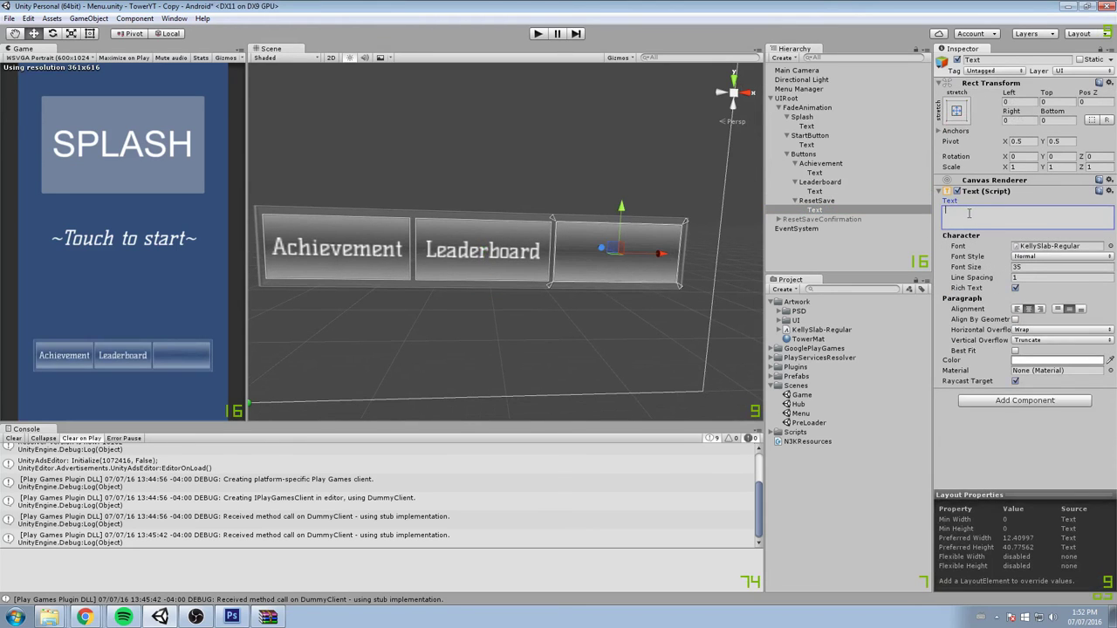
{"action": "type", "text": "ResetSave"}
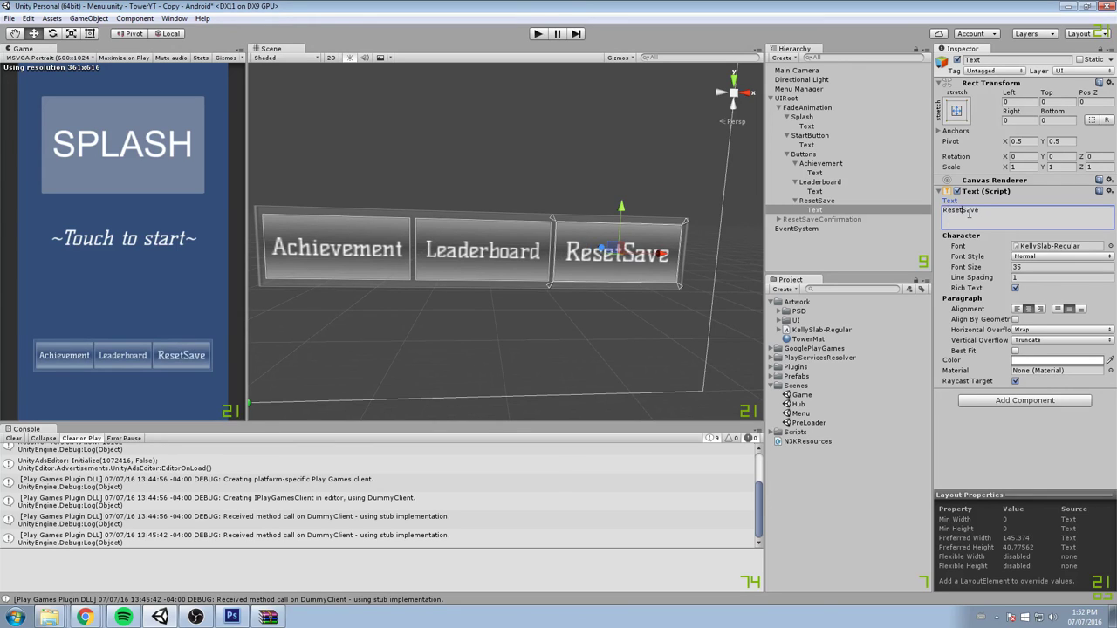
{"action": "key", "text": "Delete"}
{"action": "type", "text": "s"}
{"action": "left_click_drag", "start_coordinate": [972, 271], "coordinate": [965, 271]}
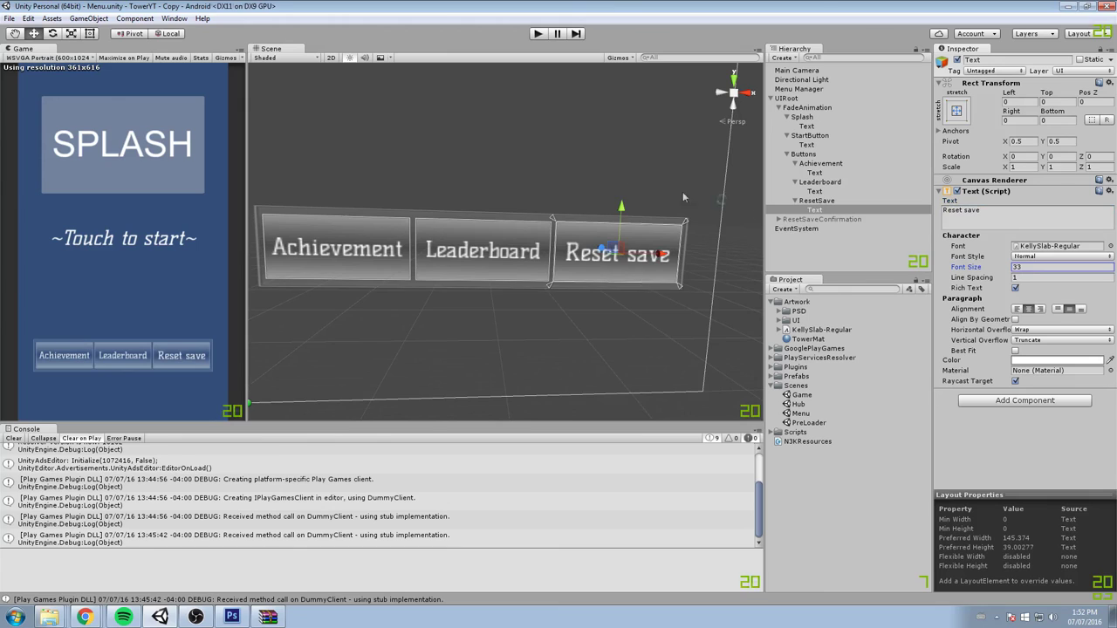
- Open the Hub scene from the project's Scenes folder
{"action": "left_click", "coordinate": [803, 414]}
{"action": "double_click", "coordinate": [798, 404]}
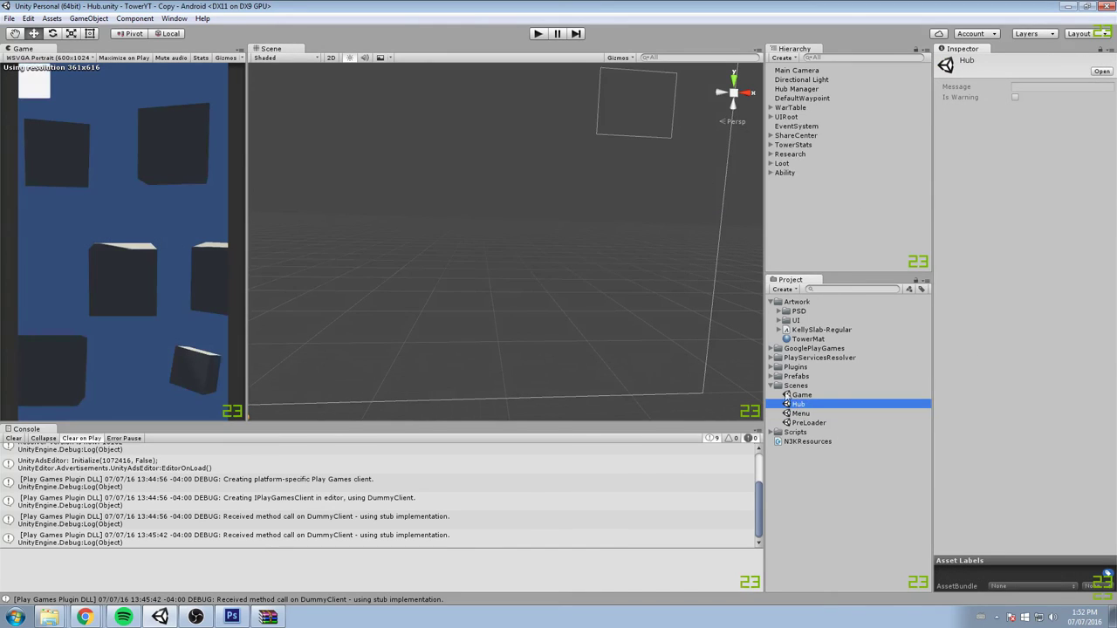
{"action": "right_click_drag", "start_coordinate": [632, 213], "coordinate": [746, 189]}
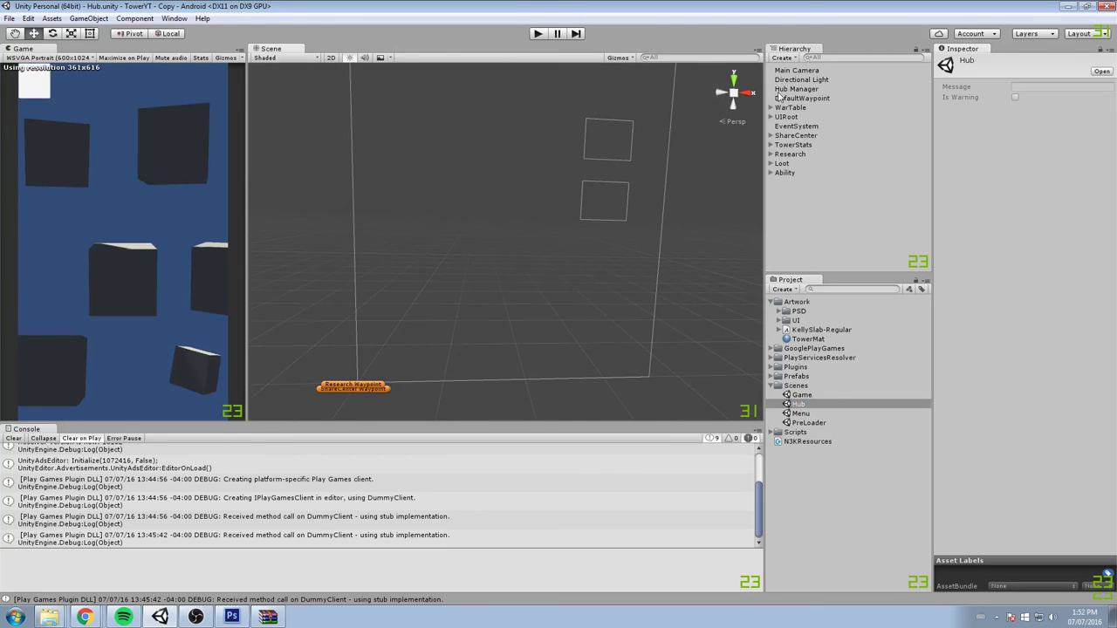
- Make the ShareCenterMenu under UIRoot visible by setting its Canvas Group alpha to 1
{"action": "left_click", "coordinate": [770, 117]}
{"action": "left_click", "coordinate": [801, 117]}
{"action": "left_click", "coordinate": [801, 126]}
{"action": "left_click", "coordinate": [802, 136]}
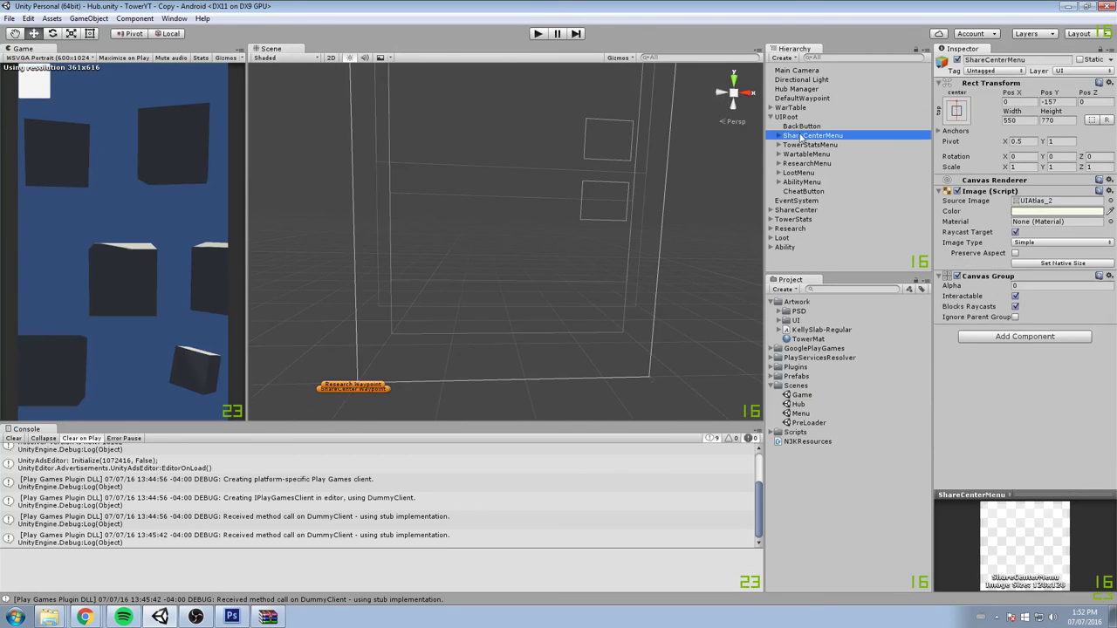
{"action": "left_click", "coordinate": [1033, 285]}
{"action": "type", "text": "1"}
{"action": "key", "text": "Return"}
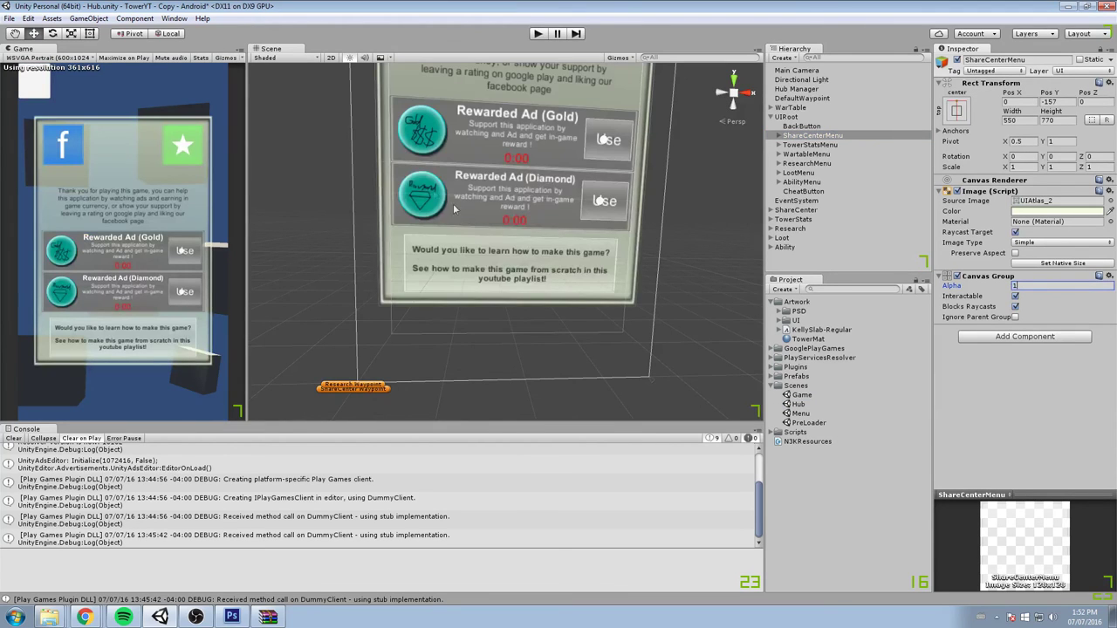
- Set the font of the ShareCenterMenu's Description text to KellySlab-Regular
{"action": "key", "text": "f"}
{"action": "left_click", "coordinate": [778, 135]}
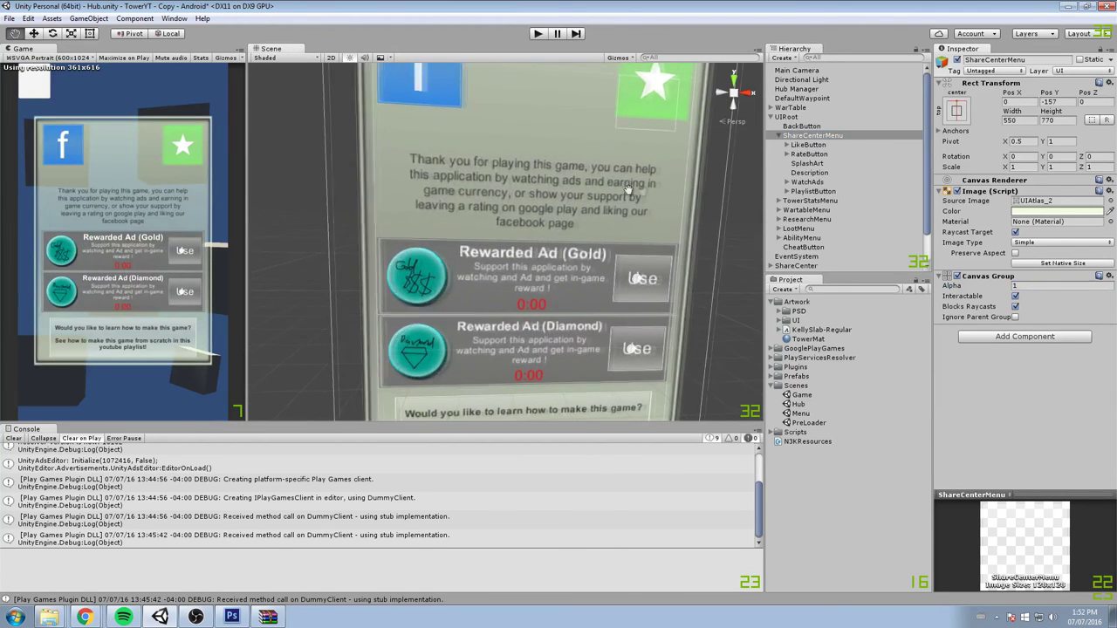
{"action": "left_click", "coordinate": [808, 145]}
{"action": "left_click", "coordinate": [811, 163]}
{"action": "middle_click_drag", "start_coordinate": [663, 201], "coordinate": [672, 217]}
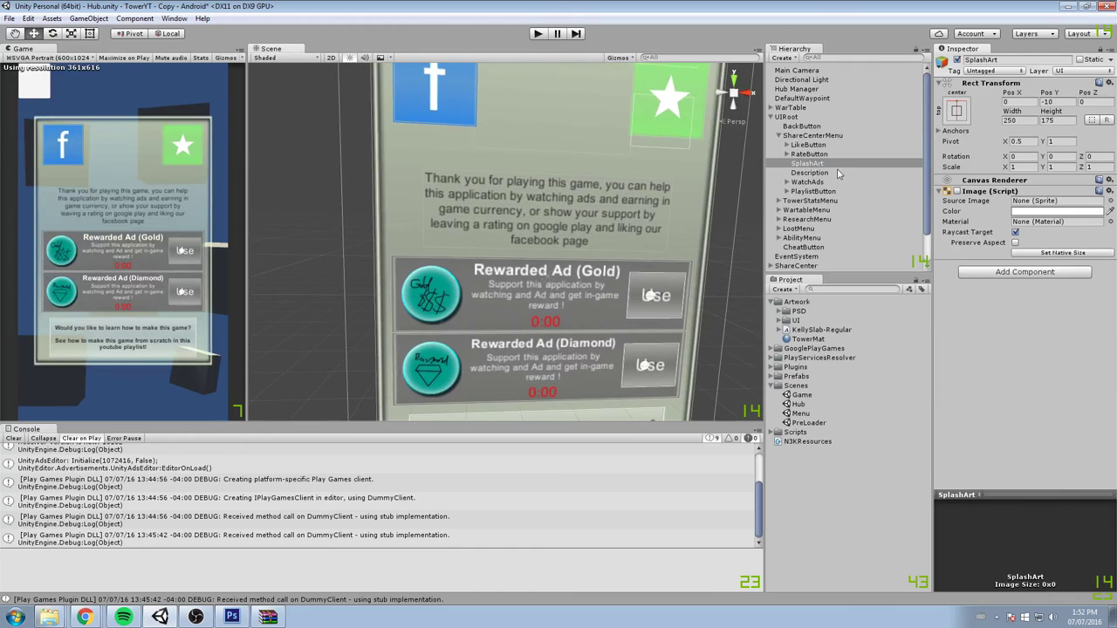
{"action": "right_click", "coordinate": [820, 172]}
{"action": "left_click", "coordinate": [798, 175]}
{"action": "key", "text": "Escape"}
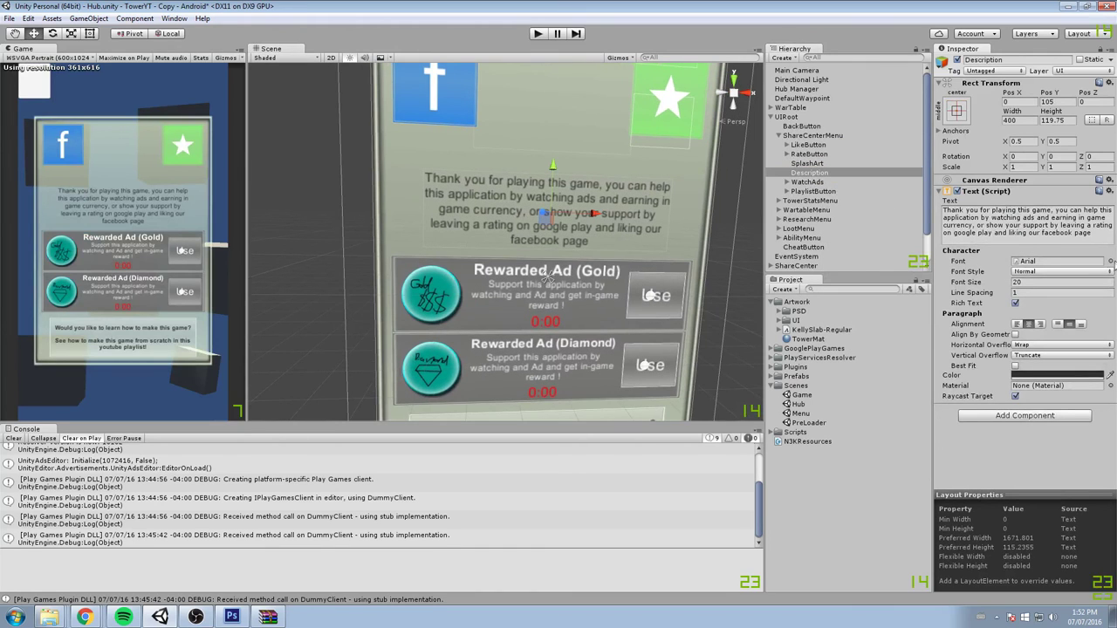
{"action": "left_click", "coordinate": [1110, 261]}
{"action": "left_click", "coordinate": [532, 288]}
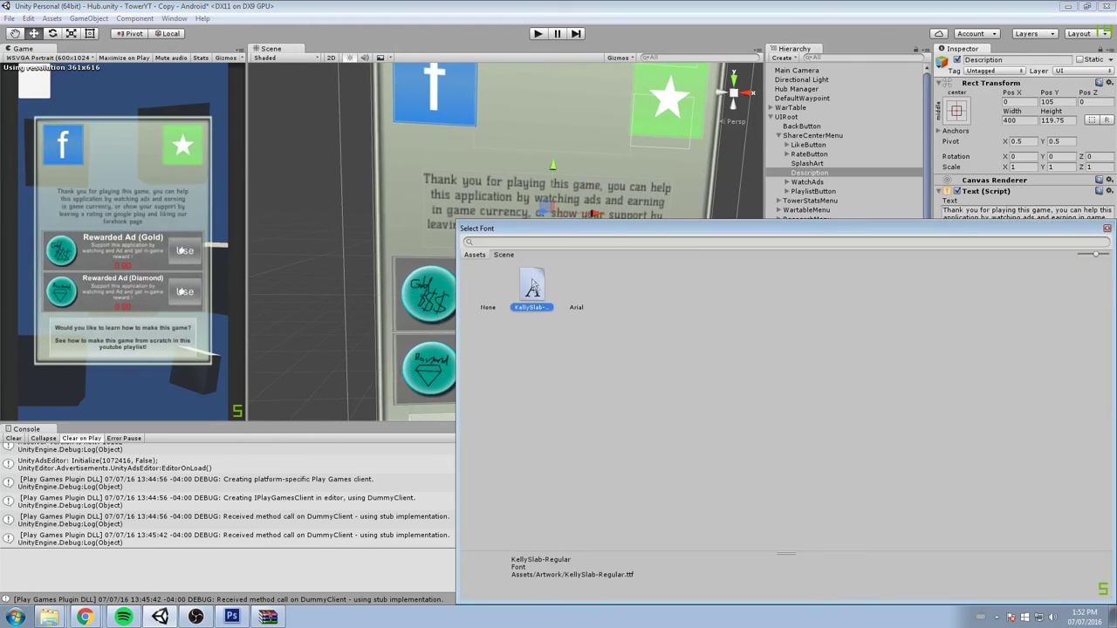
{"action": "left_click", "coordinate": [1107, 229]}
- Set the Description text to font size 28, resize its box to width 505 and height 234.4, and raise it to Pos Y 130.7
{"action": "left_click_drag", "start_coordinate": [968, 283], "coordinate": [984, 286]}
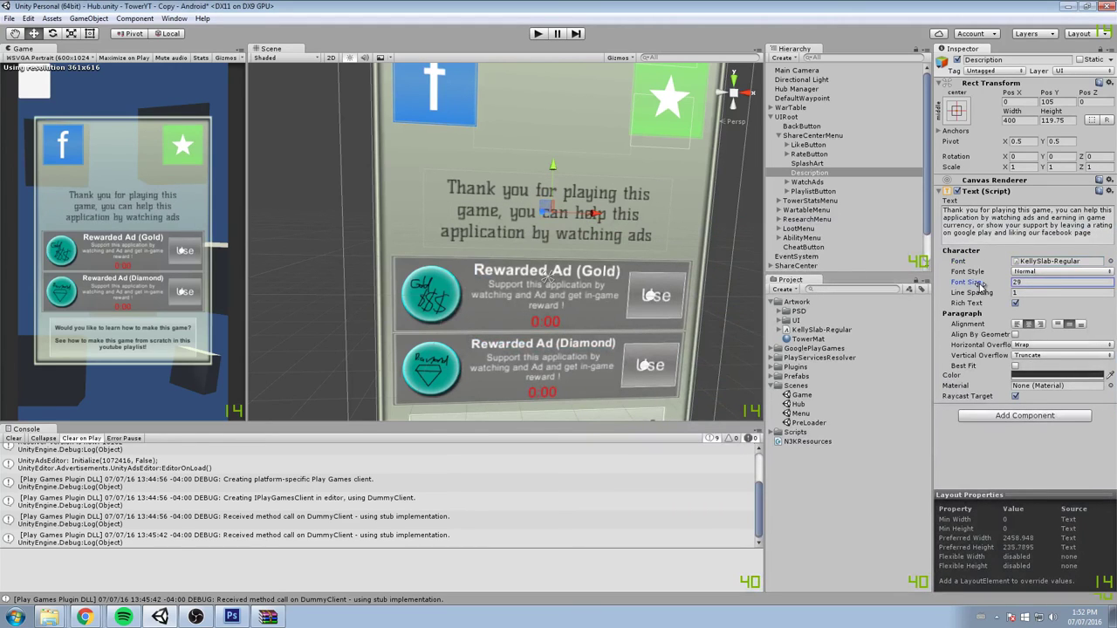
{"action": "left_click_drag", "start_coordinate": [1028, 116], "coordinate": [1110, 116]}
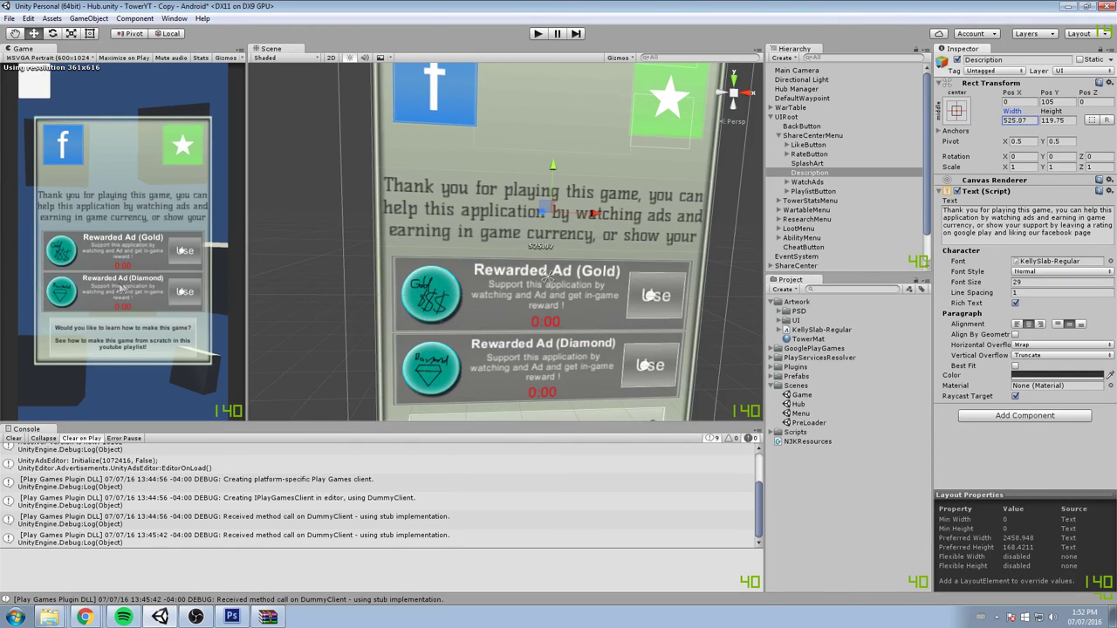
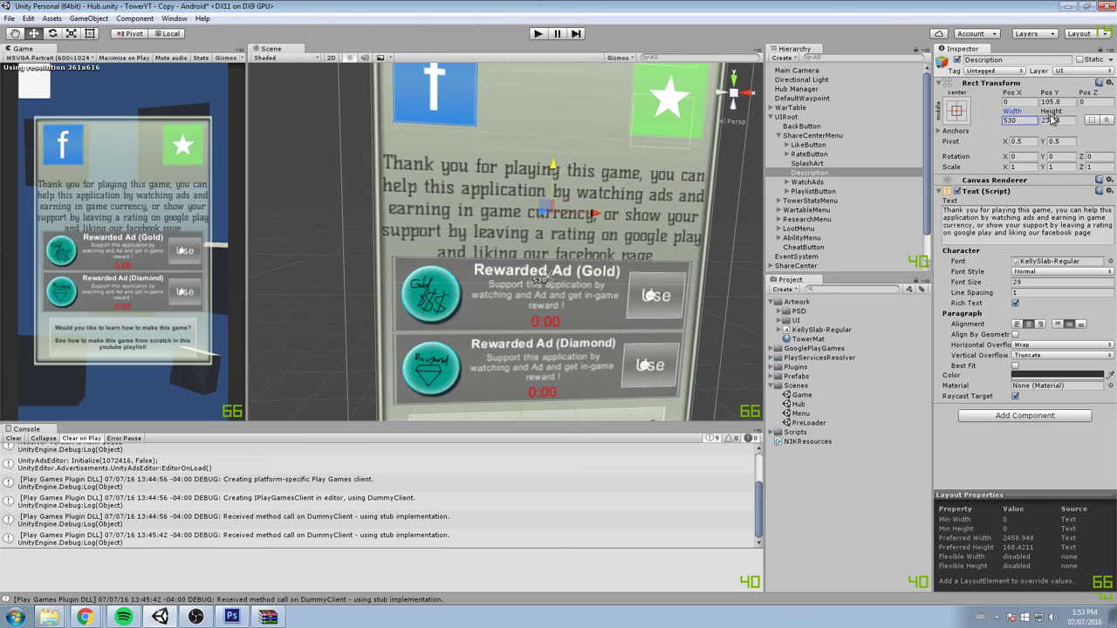
{"action": "left_click", "coordinate": [977, 283]}
{"action": "left_click_drag", "start_coordinate": [1028, 287], "coordinate": [753, 296]}
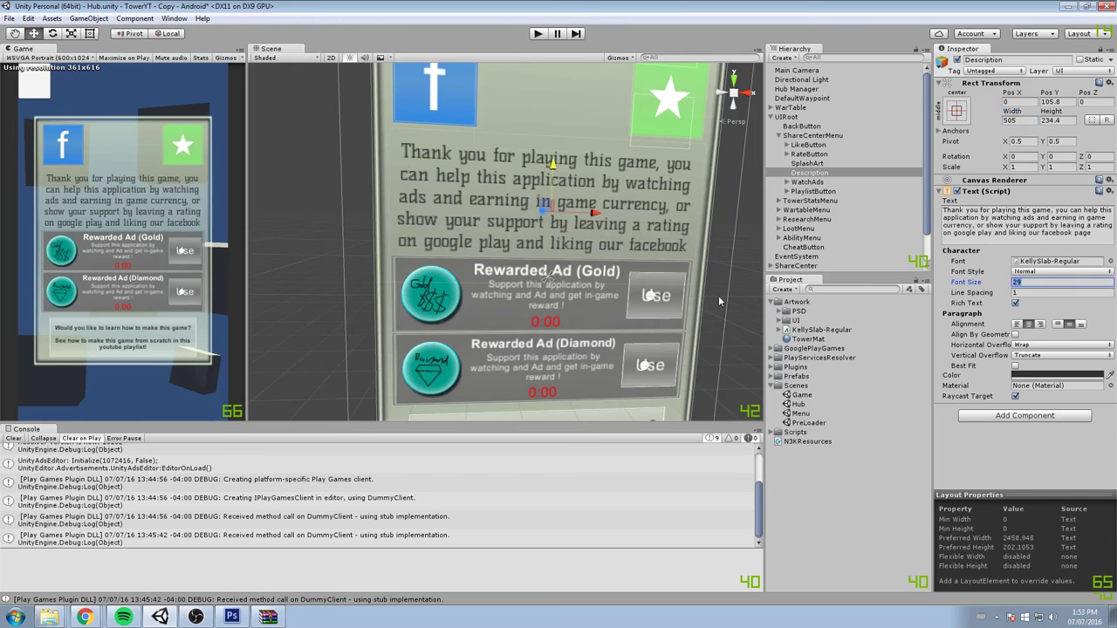
{"action": "type", "text": "28"}
{"action": "left_click_drag", "start_coordinate": [552, 164], "coordinate": [552, 148]}
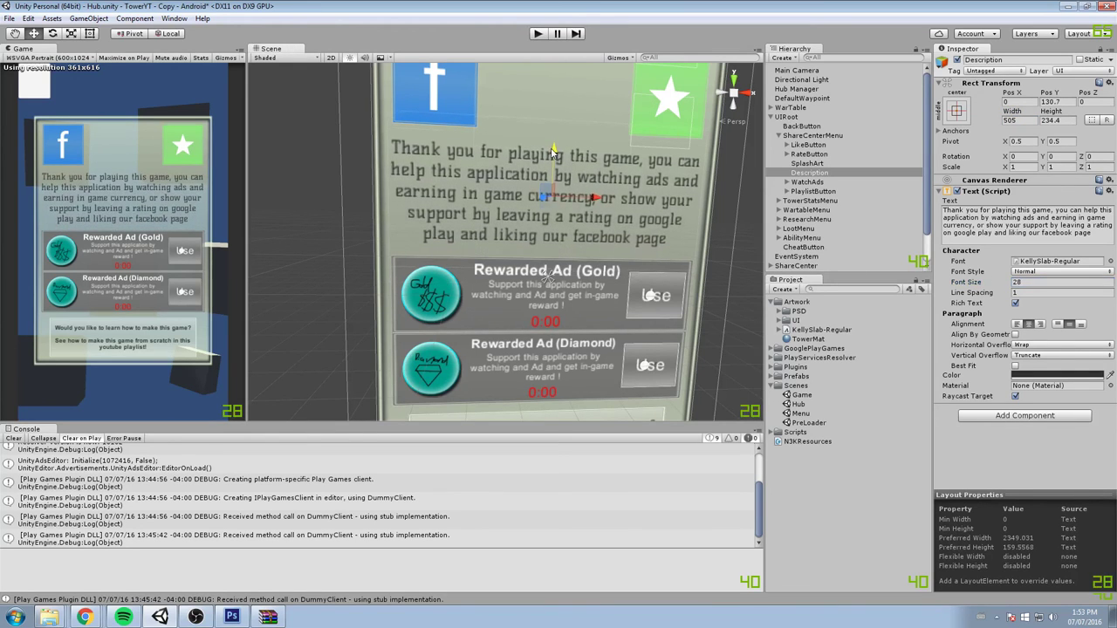
- Change the color of the ShareCenterMenu's Description text to white
{"action": "left_click", "coordinate": [1040, 377]}
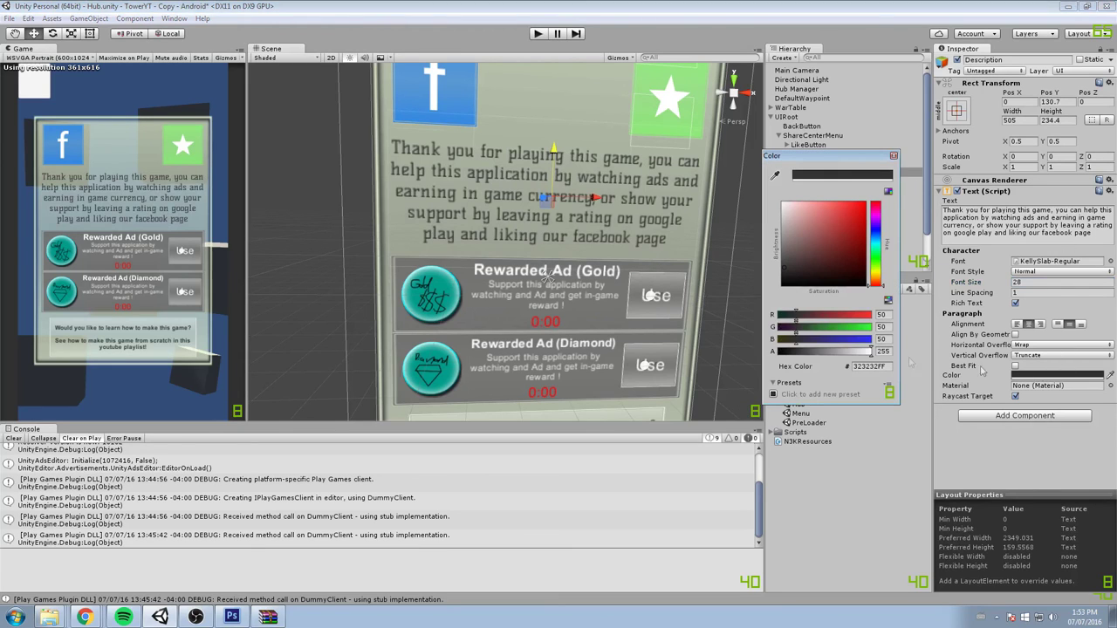
{"action": "left_click_drag", "start_coordinate": [851, 241], "coordinate": [457, 36]}
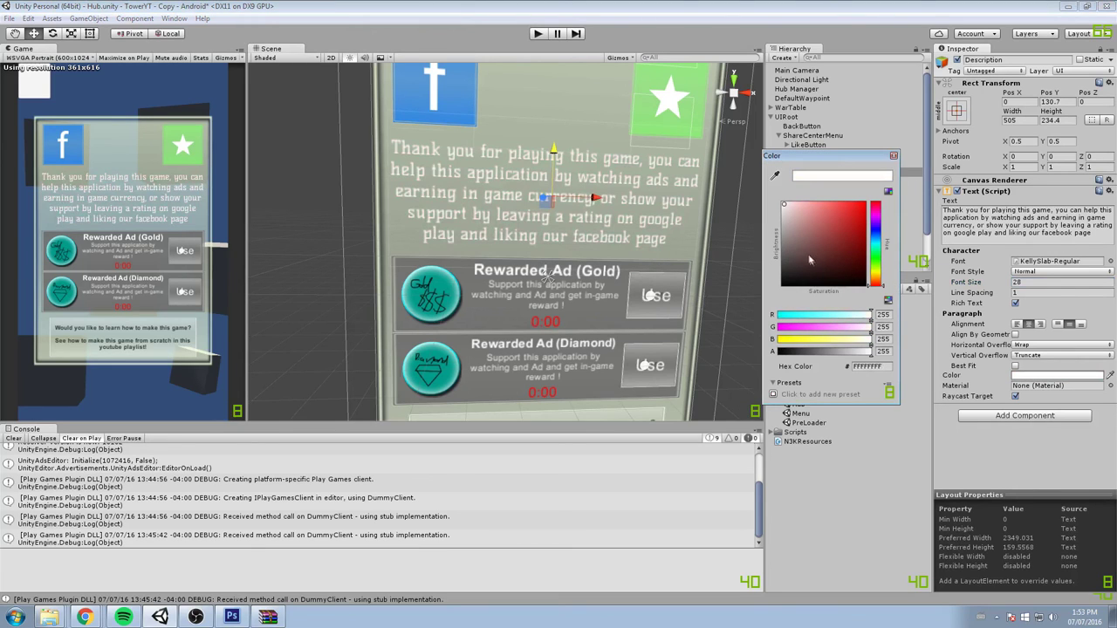
{"action": "left_click_drag", "start_coordinate": [833, 240], "coordinate": [866, 202]}
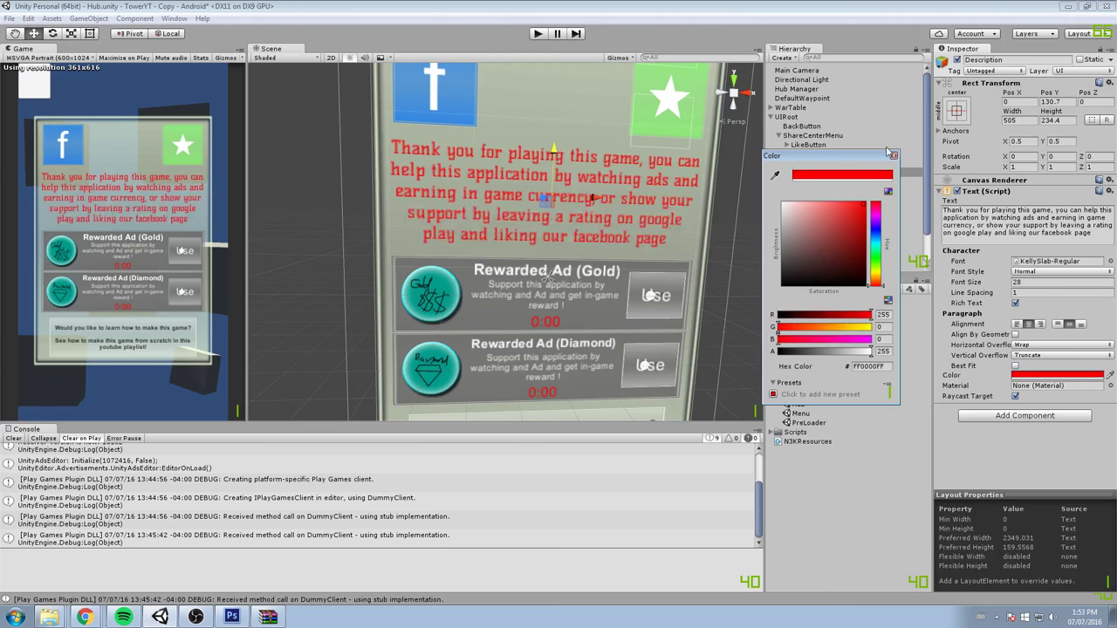
{"action": "mouse_move", "coordinate": [874, 270]}
{"action": "left_mouse_down"}
{"action": "mouse_move", "coordinate": [880, 202]}
{"action": "mouse_move", "coordinate": [872, 350]}
{"action": "left_mouse_up"}
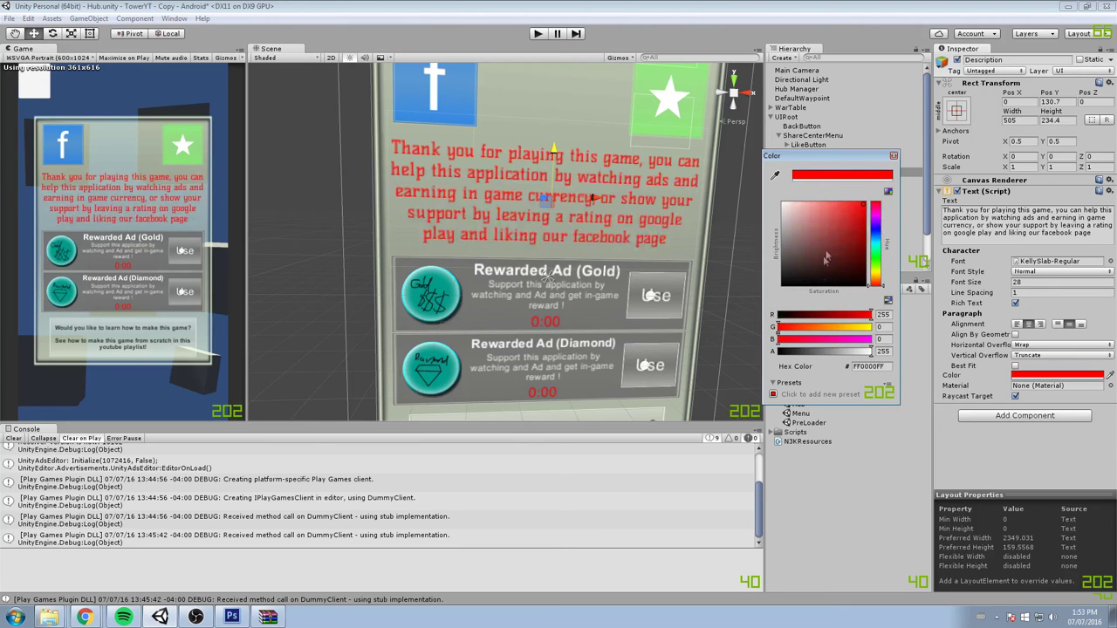
{"action": "left_click_drag", "start_coordinate": [826, 257], "coordinate": [784, 204]}
{"action": "left_click", "coordinate": [894, 157]}
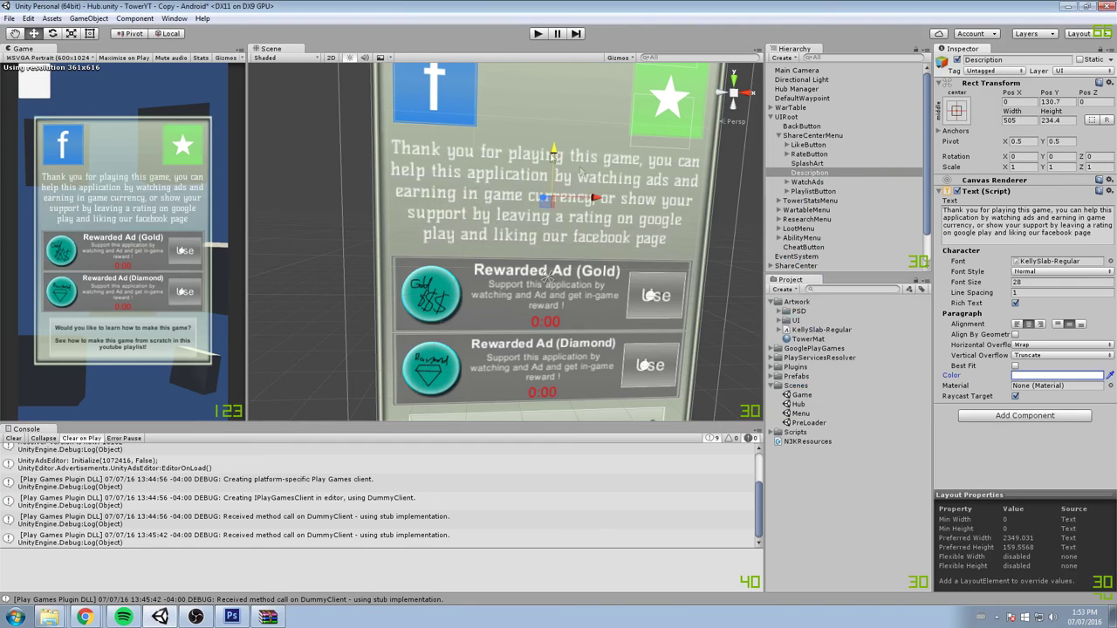
- Give the Title text in the first AbilityContainer under WatchAds the KellySlab-Regular font at size 45
{"action": "left_click", "coordinate": [805, 182]}
{"action": "left_click", "coordinate": [787, 181]}
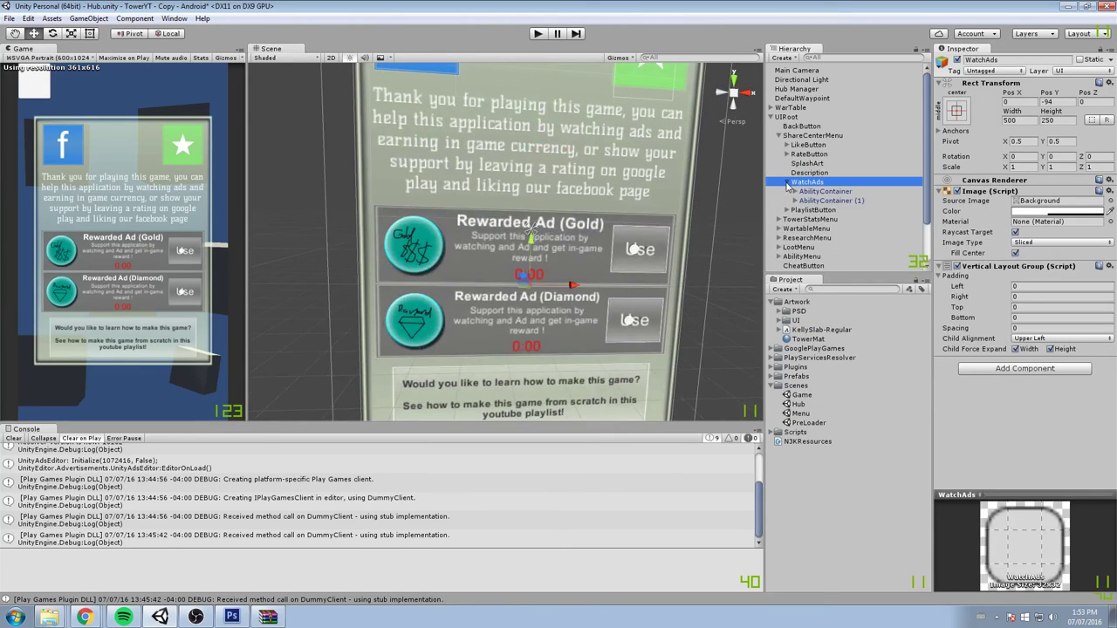
{"action": "left_click", "coordinate": [786, 181]}
{"action": "left_click", "coordinate": [787, 182]}
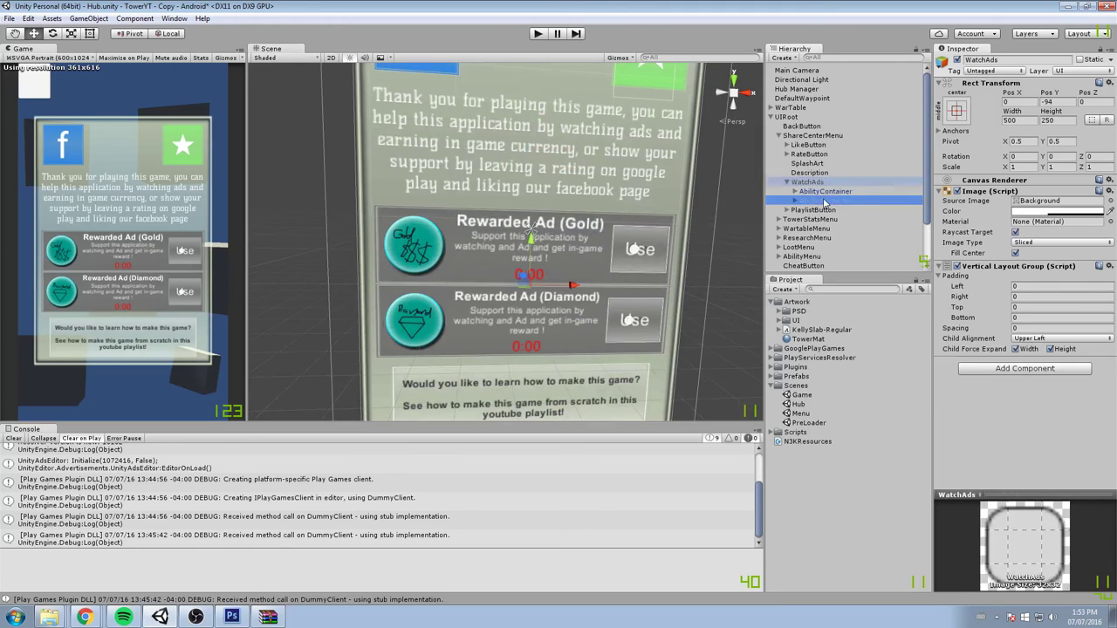
{"action": "left_click", "coordinate": [815, 191]}
{"action": "left_click", "coordinate": [795, 191]}
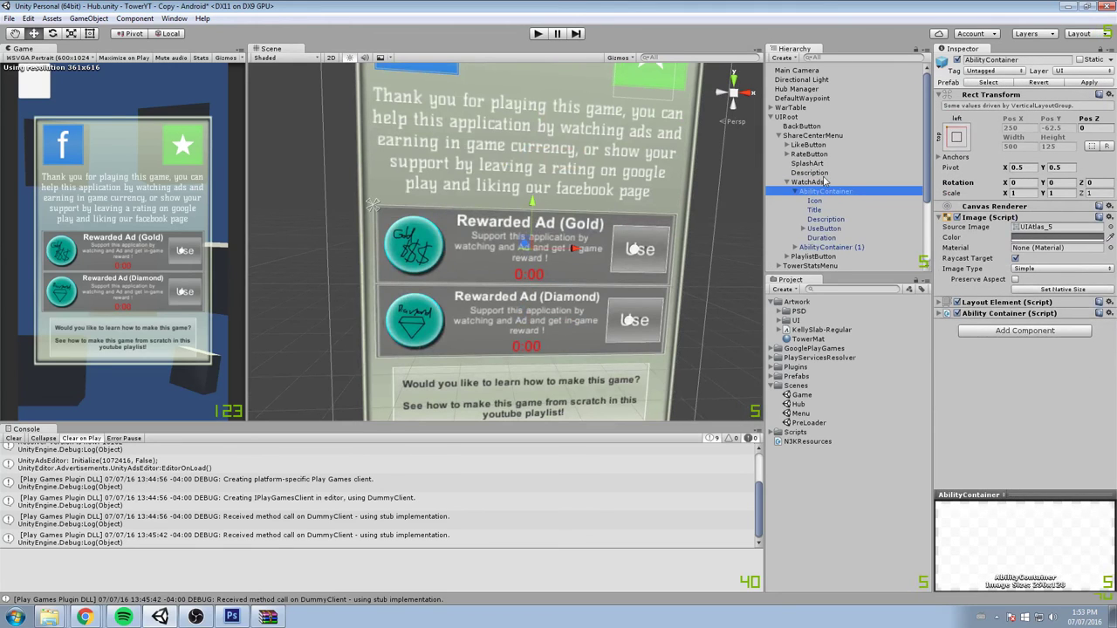
{"action": "middle_click_drag", "start_coordinate": [586, 199], "coordinate": [580, 192]}
{"action": "scroll", "coordinate": [579, 192], "scroll_direction": "up", "scroll_amount": 2}
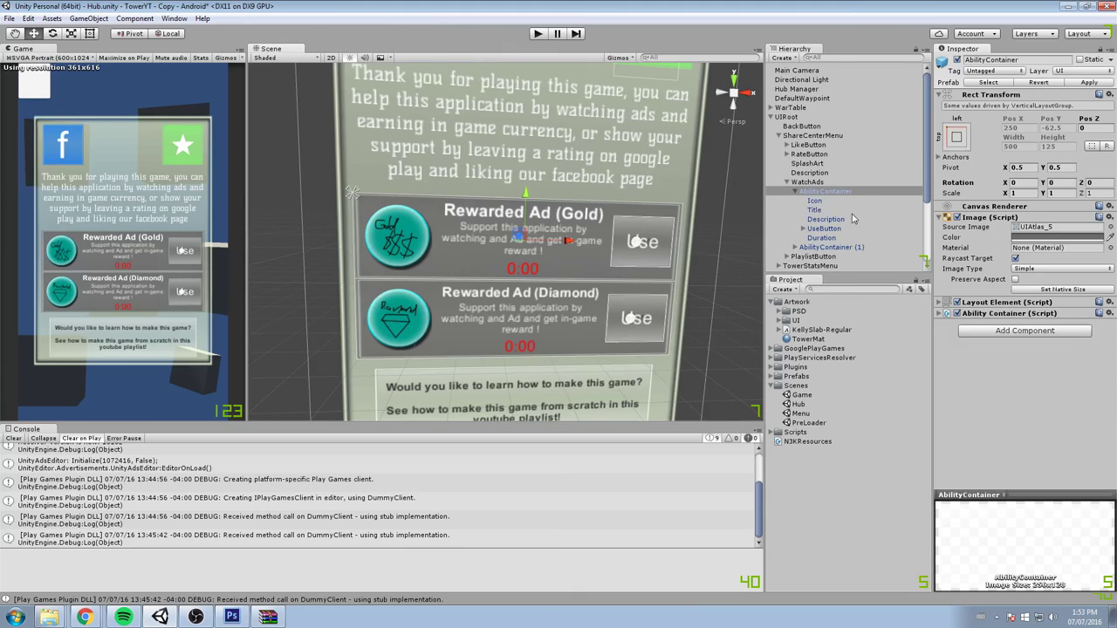
{"action": "left_click", "coordinate": [852, 219]}
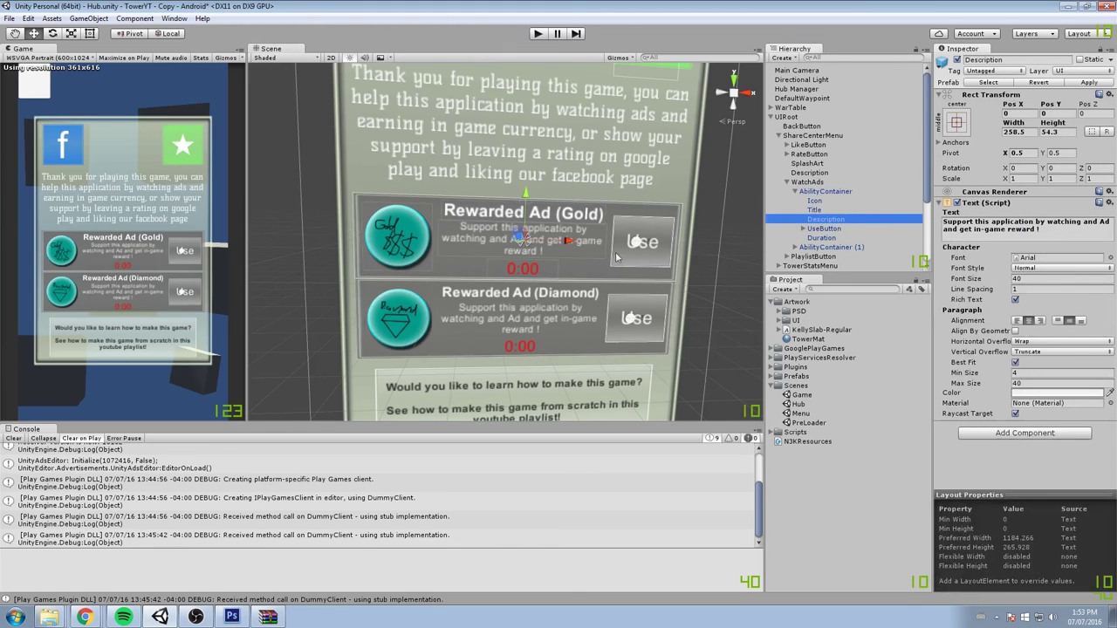
{"action": "left_click", "coordinate": [882, 212]}
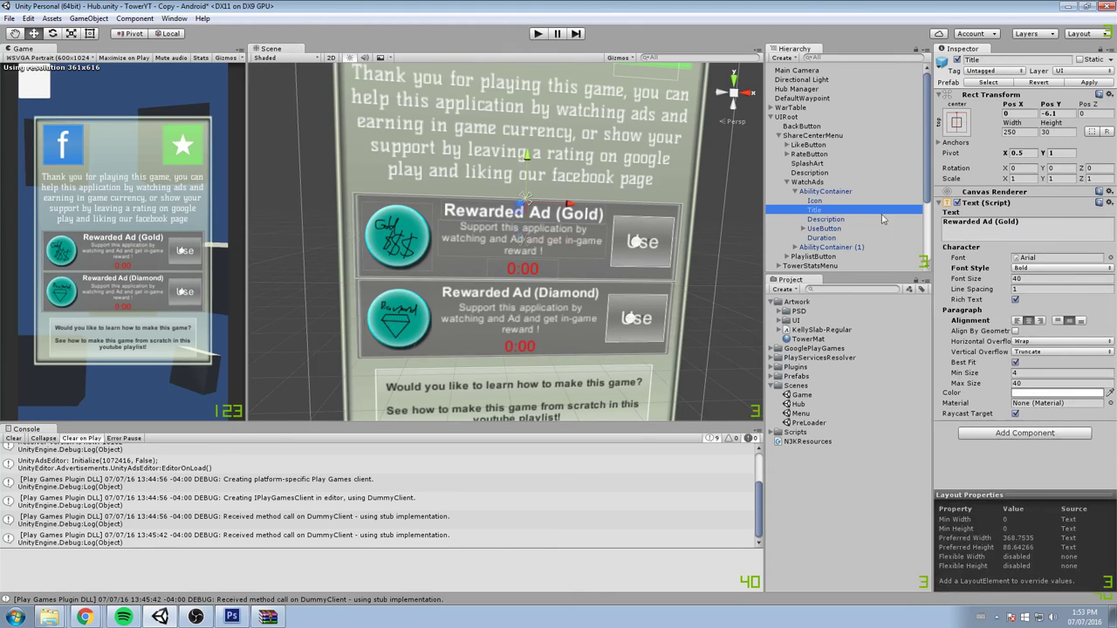
{"action": "left_click", "coordinate": [1111, 260]}
{"action": "left_click", "coordinate": [535, 284]}
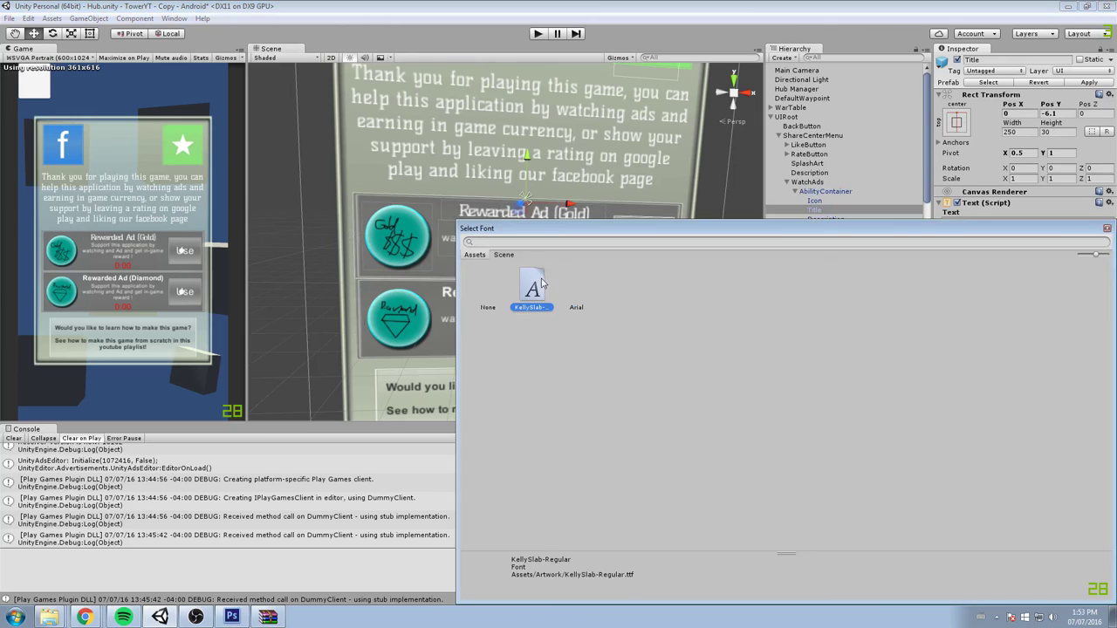
{"action": "left_click", "coordinate": [1107, 229]}
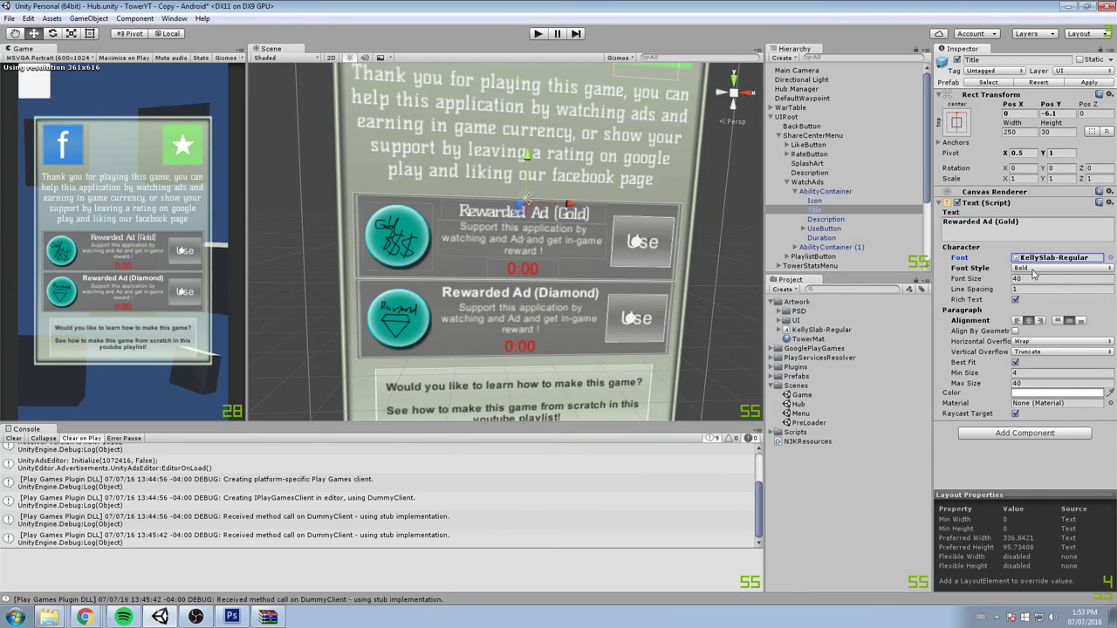
{"action": "left_click", "coordinate": [975, 280]}
{"action": "left_click_drag", "start_coordinate": [976, 280], "coordinate": [987, 280]}
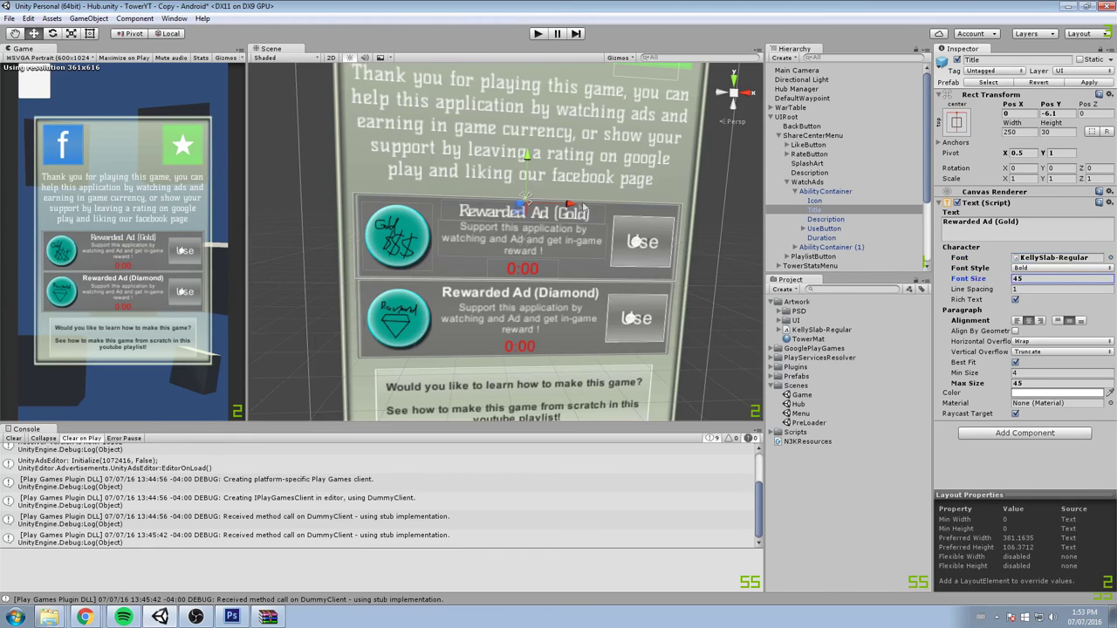
- Turn off Best Fit on the first AbilityContainer's Title text and set its font size to 28
{"action": "scroll", "coordinate": [539, 210], "scroll_direction": "up", "scroll_amount": 5}
{"action": "left_click_drag", "start_coordinate": [981, 280], "coordinate": [995, 281]}
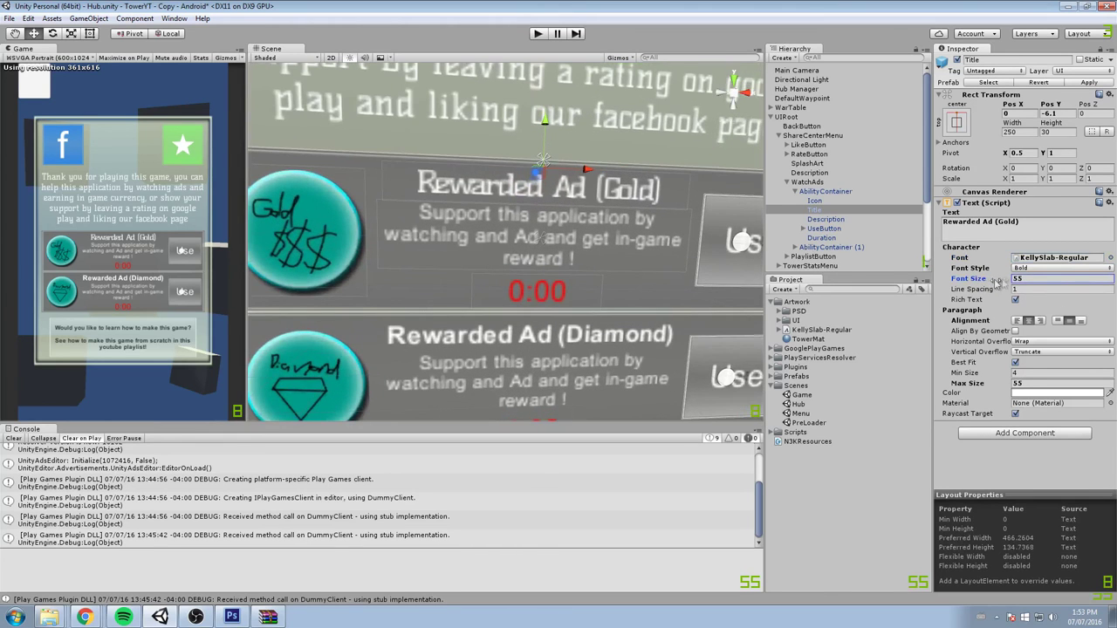
{"action": "left_click", "coordinate": [1015, 362]}
{"action": "left_click_drag", "start_coordinate": [967, 279], "coordinate": [948, 278]}
- Set the Title text box height to 35 and raise it to Pos Y -4.7
{"action": "left_click_drag", "start_coordinate": [1053, 123], "coordinate": [106, 122]}
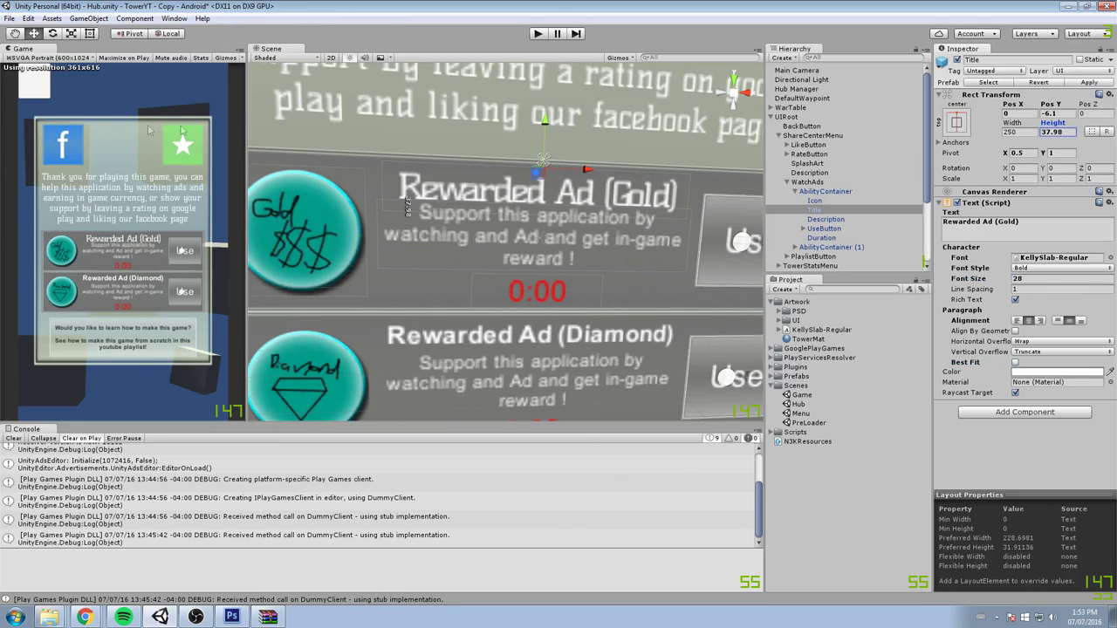
{"action": "left_click", "coordinate": [1045, 132]}
{"action": "type", "text": "35"}
{"action": "left_click_drag", "start_coordinate": [546, 135], "coordinate": [545, 134]}
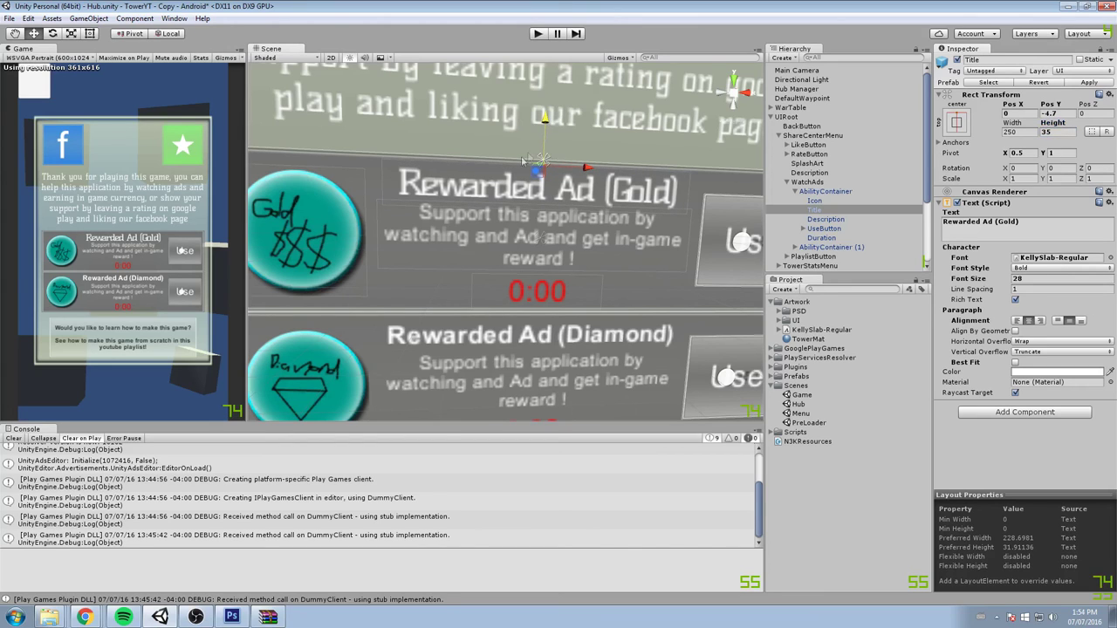
- Compare the KellySlab-Regular and Arial fonts on the Title text and set it to Arial
{"action": "scroll", "coordinate": [846, 174], "scroll_direction": "down", "scroll_amount": 1}
{"action": "left_click", "coordinate": [1110, 257]}
{"action": "left_click", "coordinate": [576, 297]}
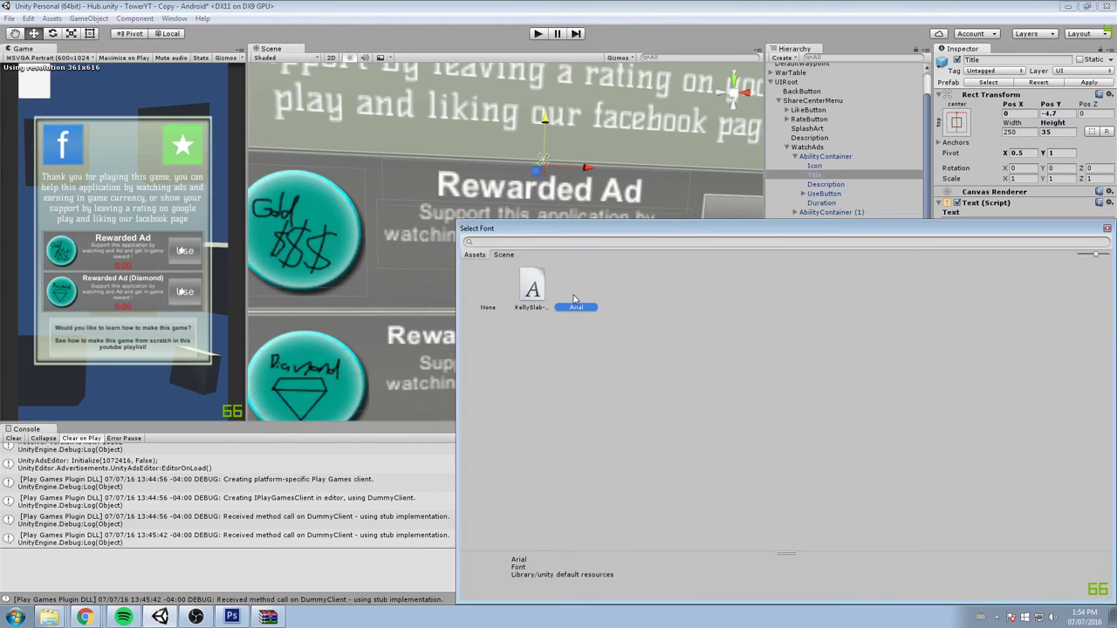
{"action": "left_click", "coordinate": [532, 291]}
{"action": "left_click", "coordinate": [576, 301]}
{"action": "left_click", "coordinate": [532, 290]}
{"action": "left_click", "coordinate": [592, 305]}
{"action": "left_click", "coordinate": [549, 296]}
{"action": "left_click", "coordinate": [578, 294]}
{"action": "left_click", "coordinate": [532, 291]}
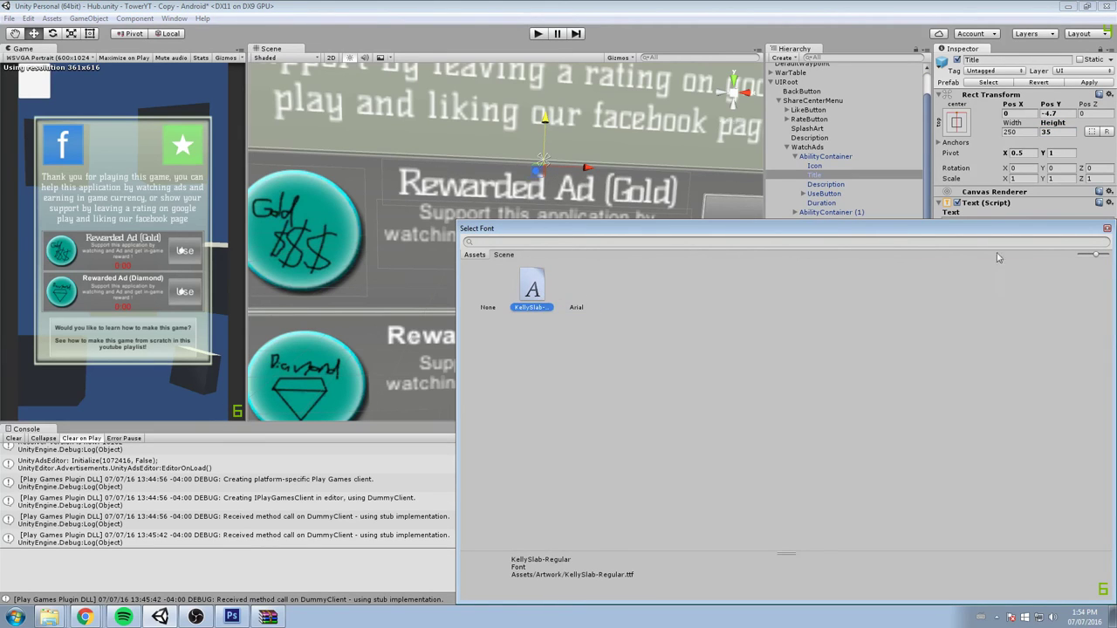
{"action": "left_click", "coordinate": [578, 306]}
{"action": "left_click", "coordinate": [1106, 230]}
- Set the font of the first AbilityContainer's Description text to KellySlab-Regular
{"action": "left_click", "coordinate": [827, 184]}
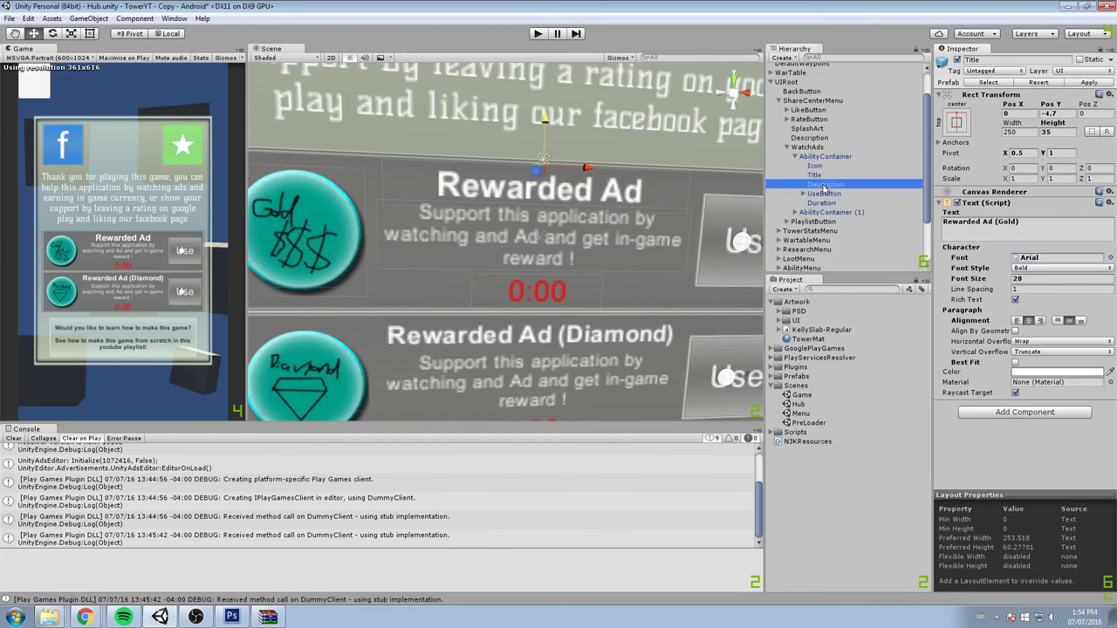
{"action": "left_click", "coordinate": [1107, 258]}
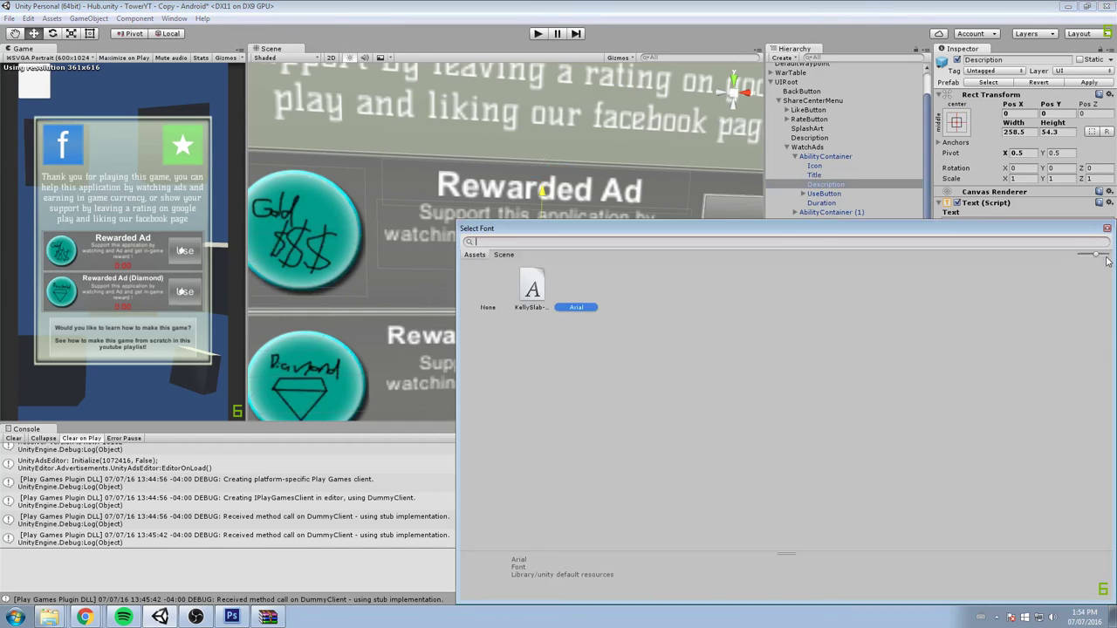
{"action": "left_click", "coordinate": [540, 289]}
{"action": "left_click", "coordinate": [1106, 229]}
- Turn off Best Fit on the first AbilityContainer's Description text and set its font size to 21
{"action": "left_click", "coordinate": [1015, 362]}
{"action": "left_click", "coordinate": [1014, 362]}
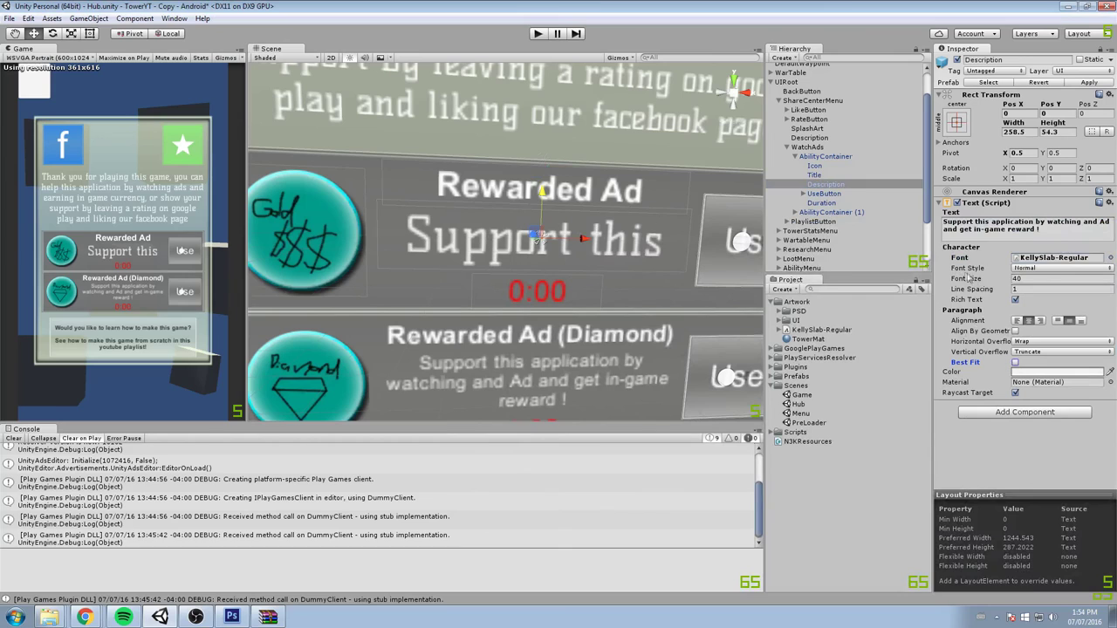
{"action": "left_click_drag", "start_coordinate": [973, 279], "coordinate": [957, 279]}
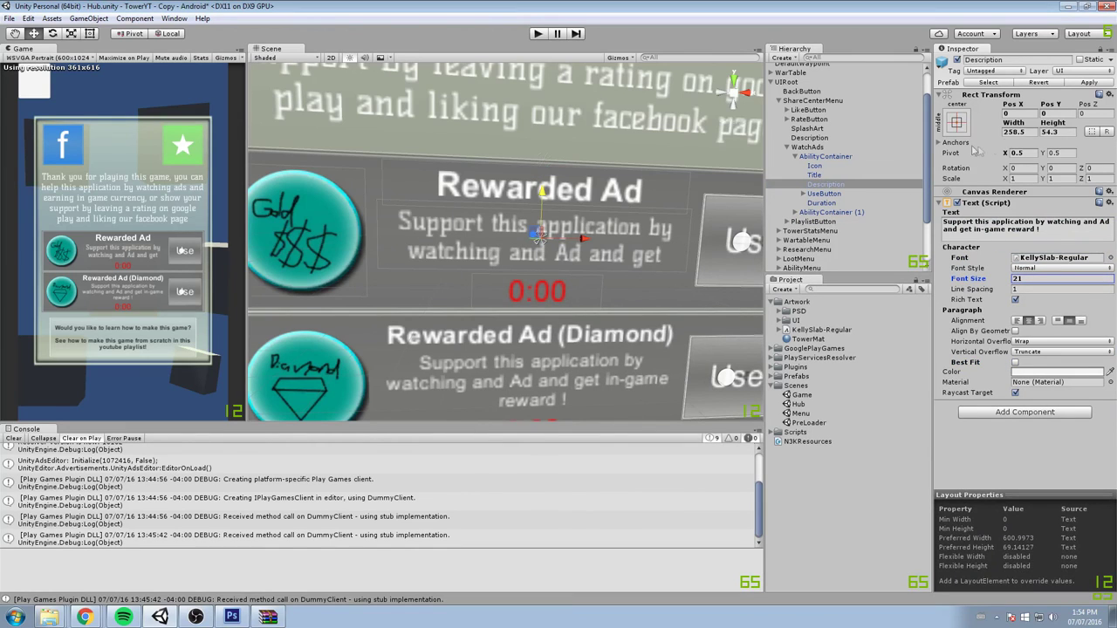
- Resize the ability Description box to width 276.46 and height 74.9, and set its line spacing to 0.87
{"action": "left_click_drag", "start_coordinate": [1013, 124], "coordinate": [349, 152]}
{"action": "left_click_drag", "start_coordinate": [1054, 123], "coordinate": [1085, 129]}
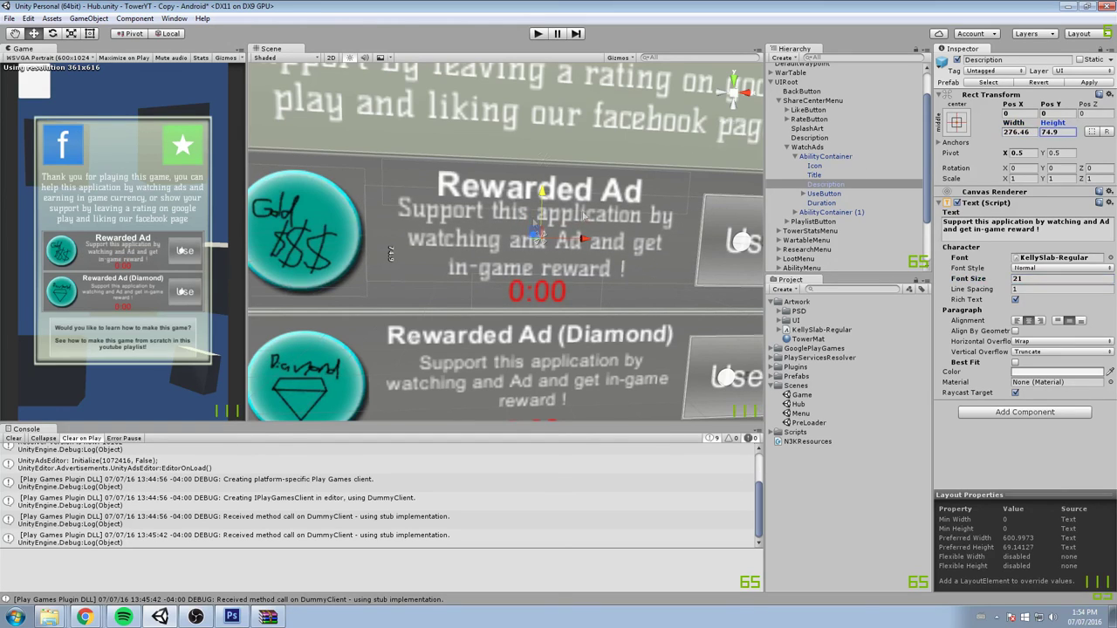
{"action": "mouse_move", "coordinate": [986, 295]}
{"action": "left_mouse_down"}
{"action": "mouse_move", "coordinate": [960, 291]}
{"action": "mouse_move", "coordinate": [975, 293]}
{"action": "left_mouse_up"}
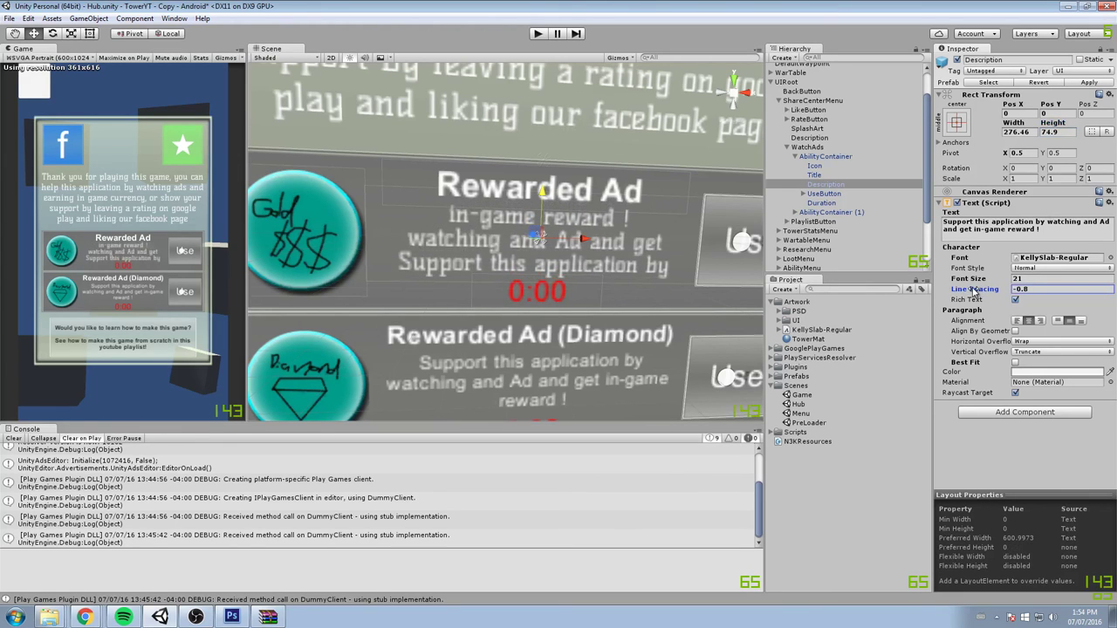
{"action": "scroll", "coordinate": [545, 214], "scroll_direction": "up", "scroll_amount": 3}
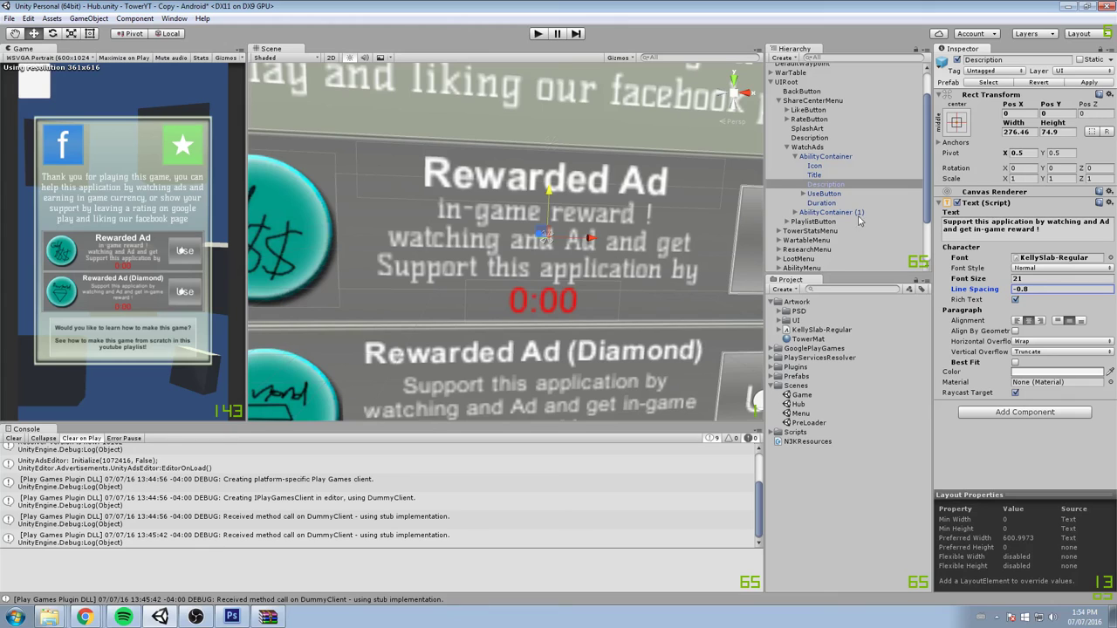
{"action": "left_click_drag", "start_coordinate": [971, 291], "coordinate": [992, 280]}
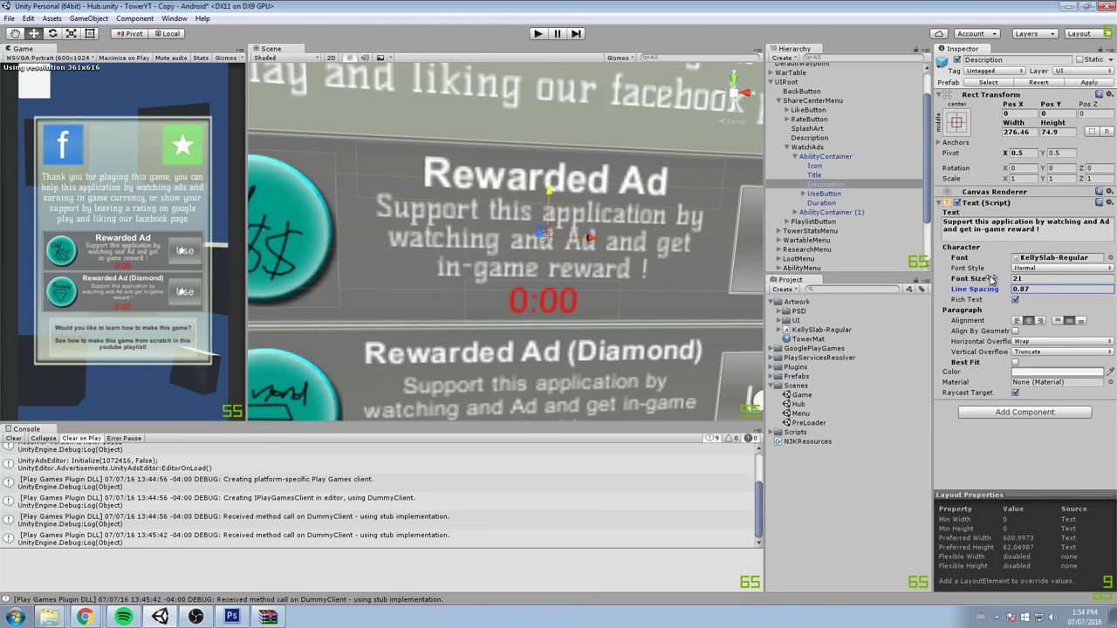
- Apply the first AbilityContainer's changes to its prefab
{"action": "scroll", "coordinate": [721, 279], "scroll_direction": "down", "scroll_amount": 5}
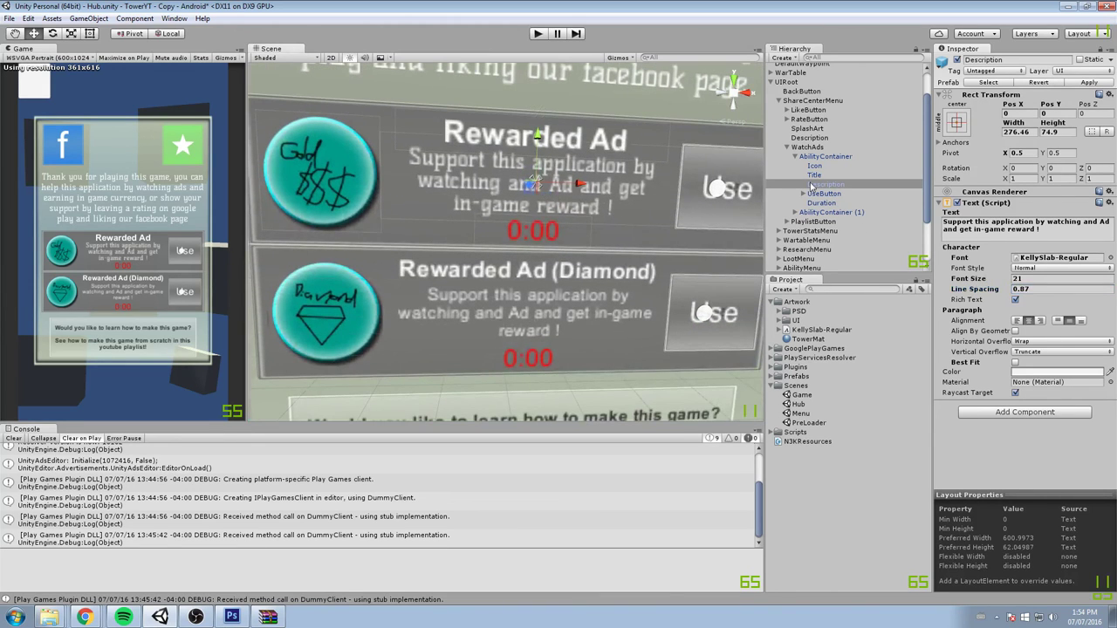
{"action": "left_click", "coordinate": [826, 156]}
{"action": "left_click", "coordinate": [1088, 82]}
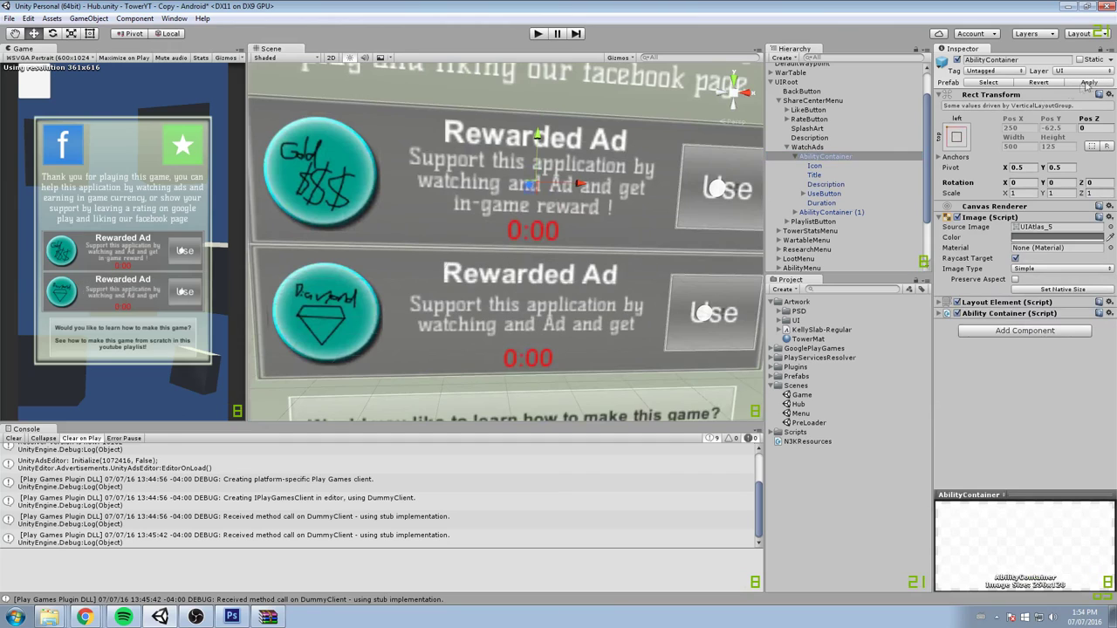
- Turn Best Fit back on for the first AbilityContainer's Description text and reduce its height to 69.68
{"action": "middle_click_drag", "start_coordinate": [558, 224], "coordinate": [529, 216]}
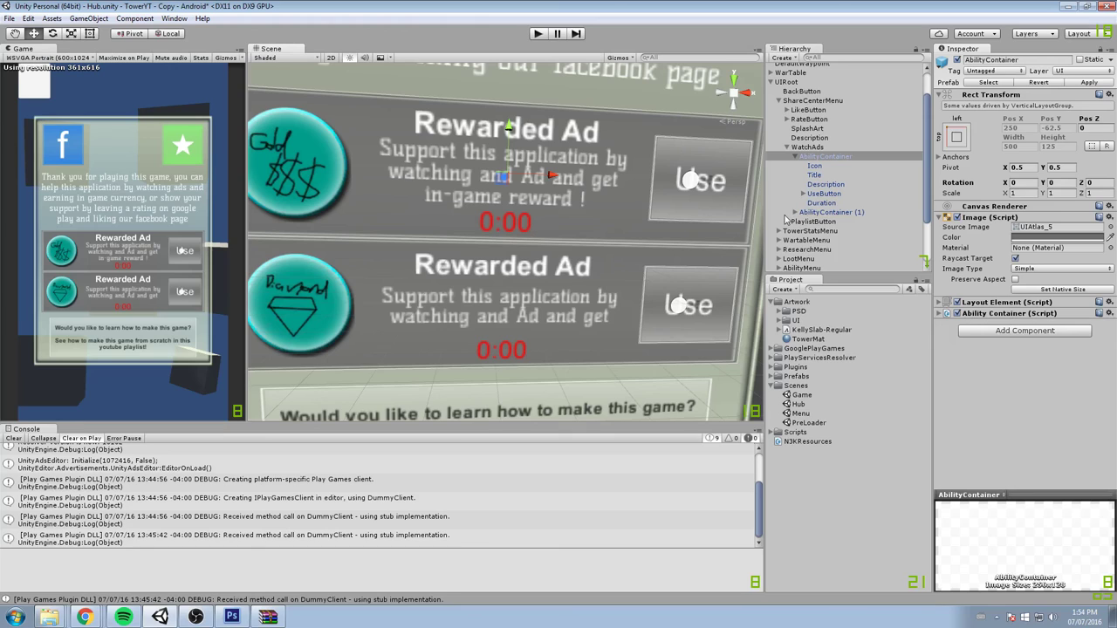
{"action": "left_click", "coordinate": [816, 175]}
{"action": "left_click", "coordinate": [825, 184]}
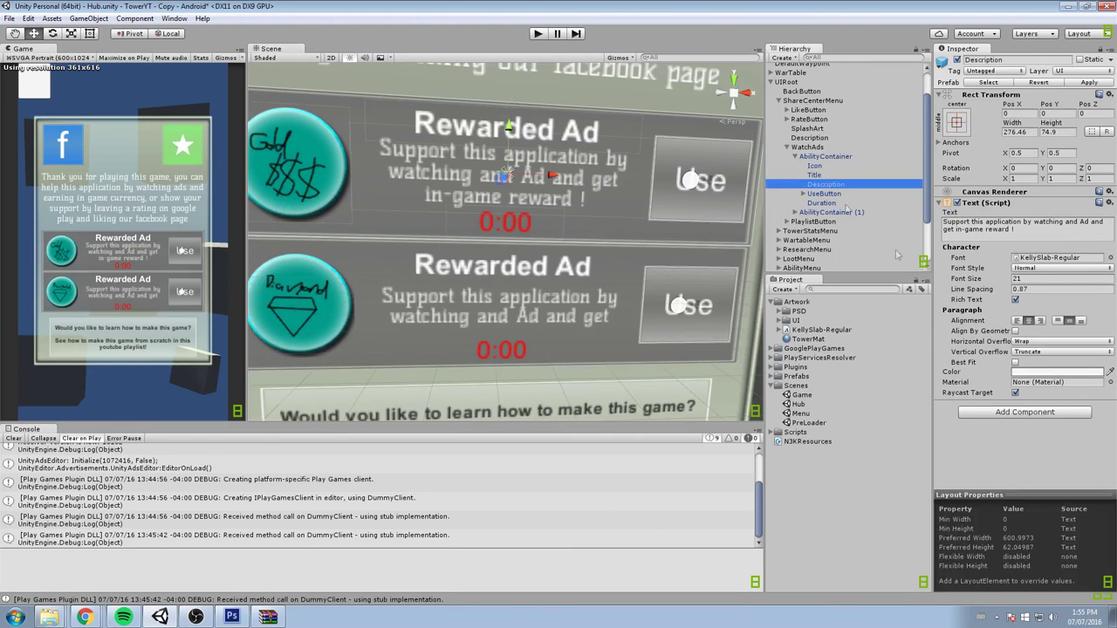
{"action": "left_click", "coordinate": [1015, 362]}
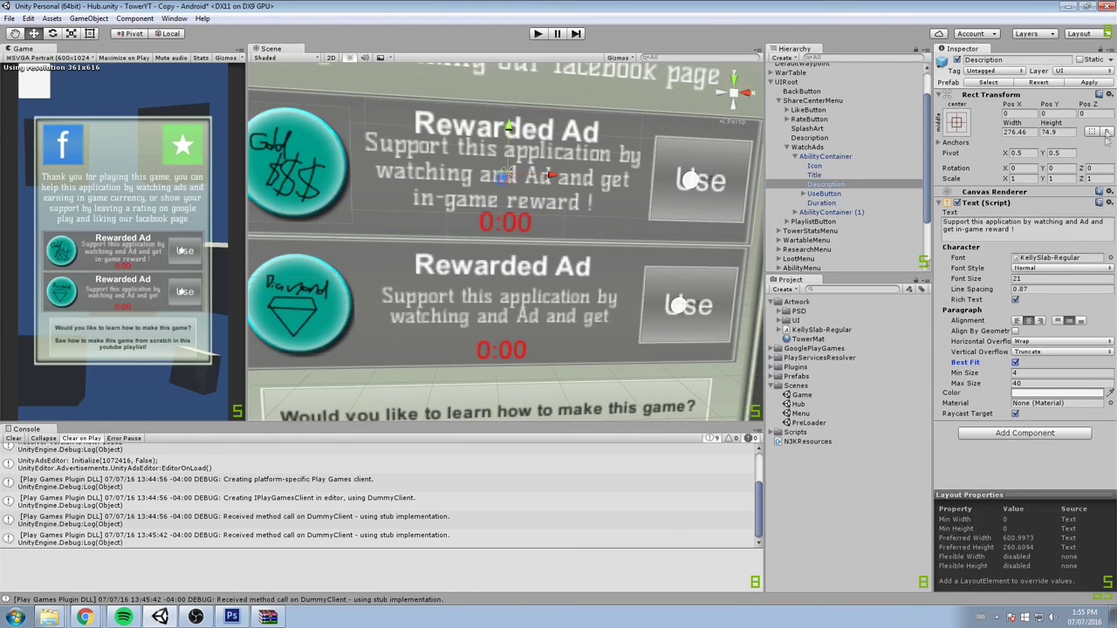
{"action": "left_click_drag", "start_coordinate": [1047, 127], "coordinate": [948, 128]}
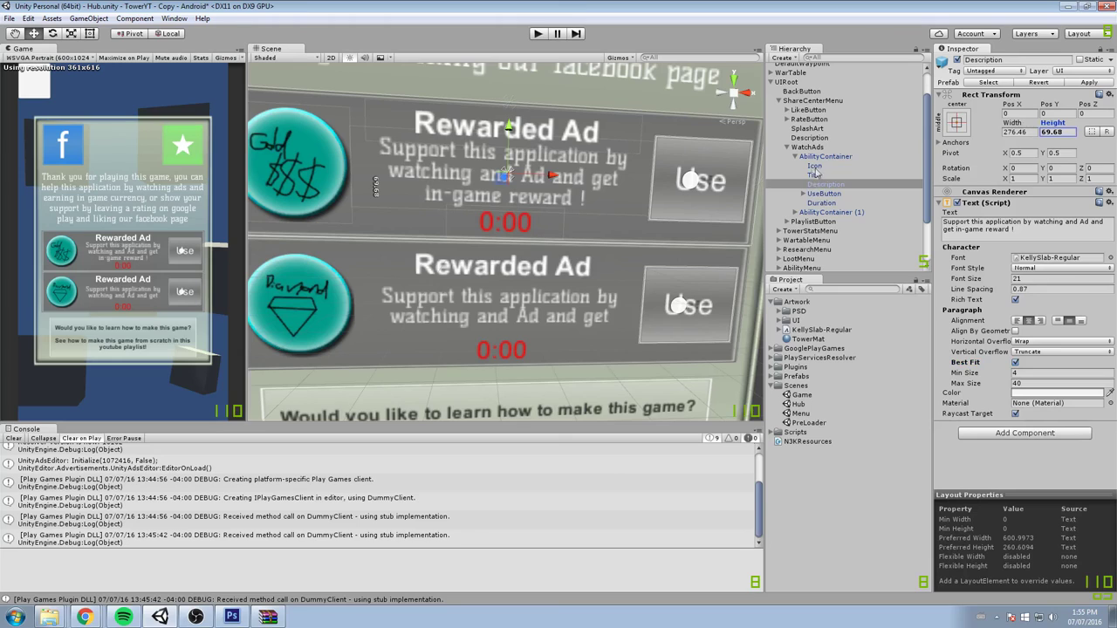
- Turn on Best Fit for the first AbilityContainer's Title text and apply the changes to the prefab
{"action": "left_click", "coordinate": [814, 174]}
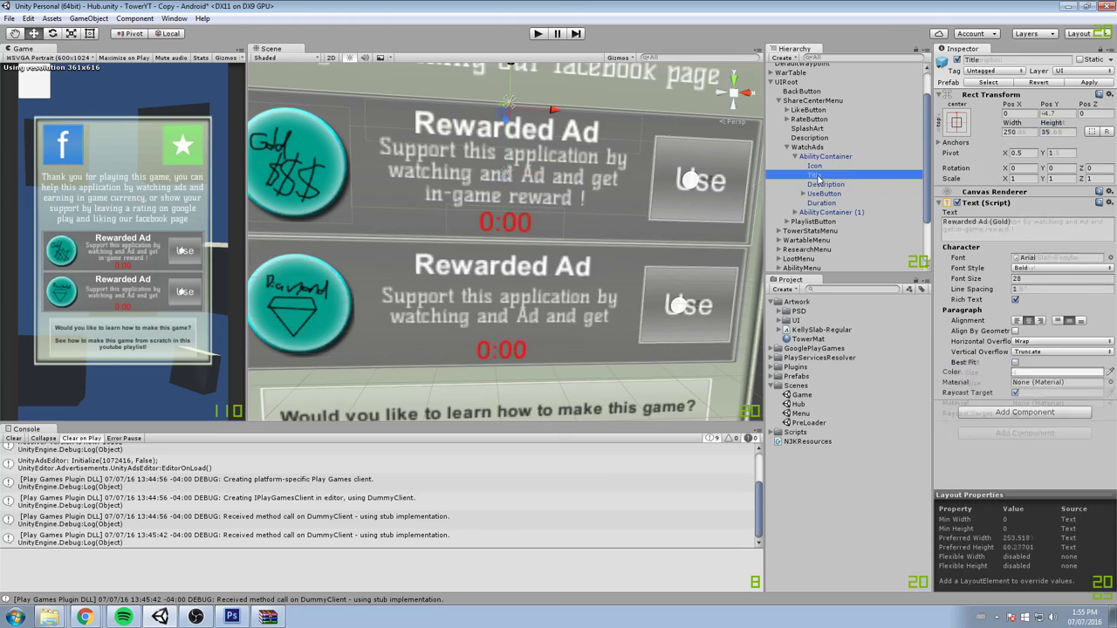
{"action": "left_click", "coordinate": [1015, 363]}
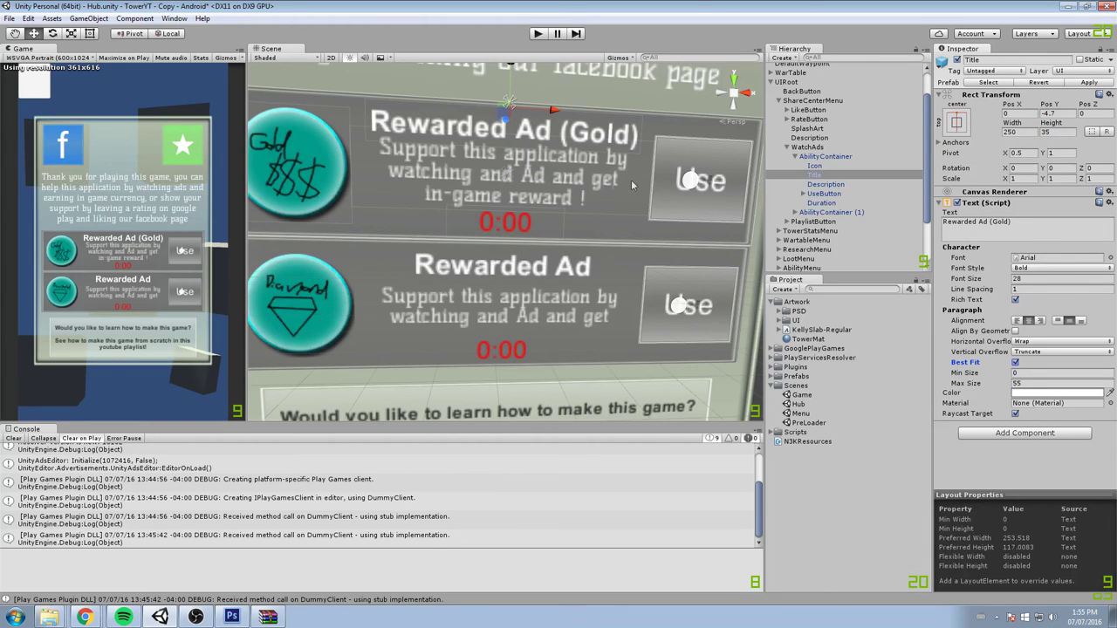
{"action": "left_click", "coordinate": [1089, 82]}
{"action": "scroll", "coordinate": [609, 192], "scroll_direction": "down", "scroll_amount": 1}
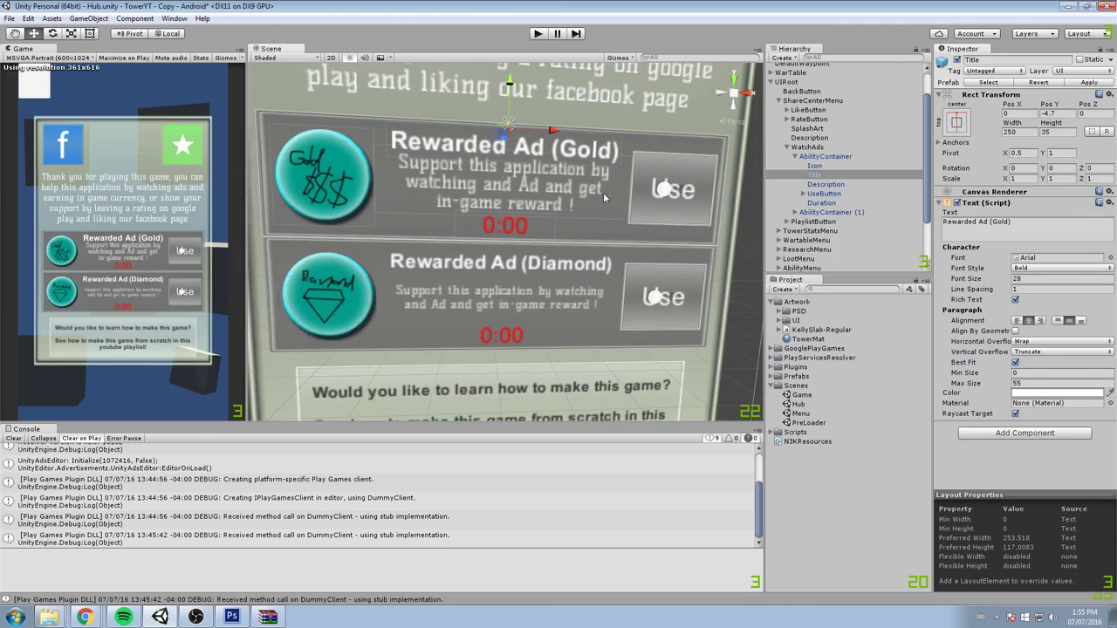
- Set the font size of the first AbilityContainer's Description text to 52
{"action": "scroll", "coordinate": [584, 211], "scroll_direction": "down", "scroll_amount": 15}
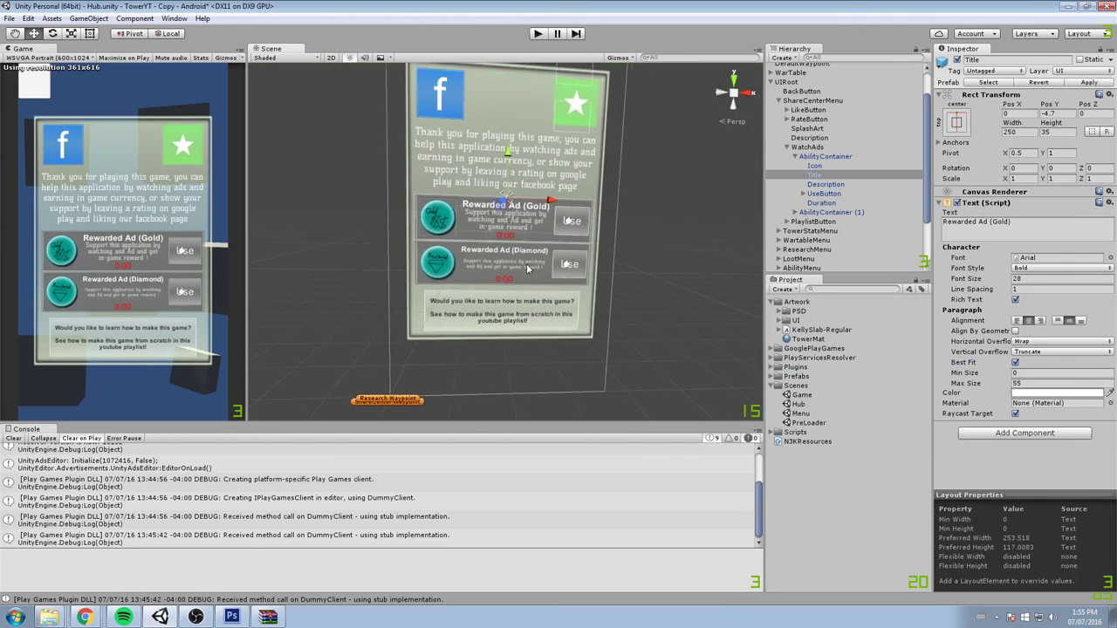
{"action": "middle_click_drag", "start_coordinate": [508, 373], "coordinate": [564, 250]}
{"action": "scroll", "coordinate": [563, 254], "scroll_direction": "up", "scroll_amount": 5}
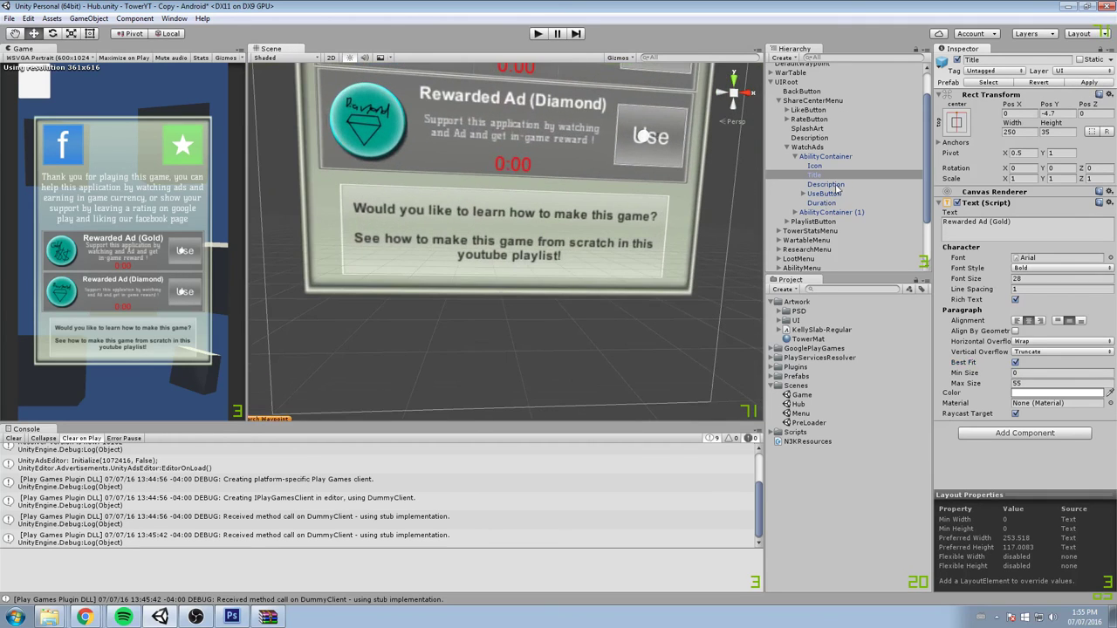
{"action": "left_click", "coordinate": [827, 184]}
{"action": "middle_click_drag", "start_coordinate": [626, 181], "coordinate": [655, 321]}
{"action": "scroll", "coordinate": [634, 217], "scroll_direction": "up", "scroll_amount": 1}
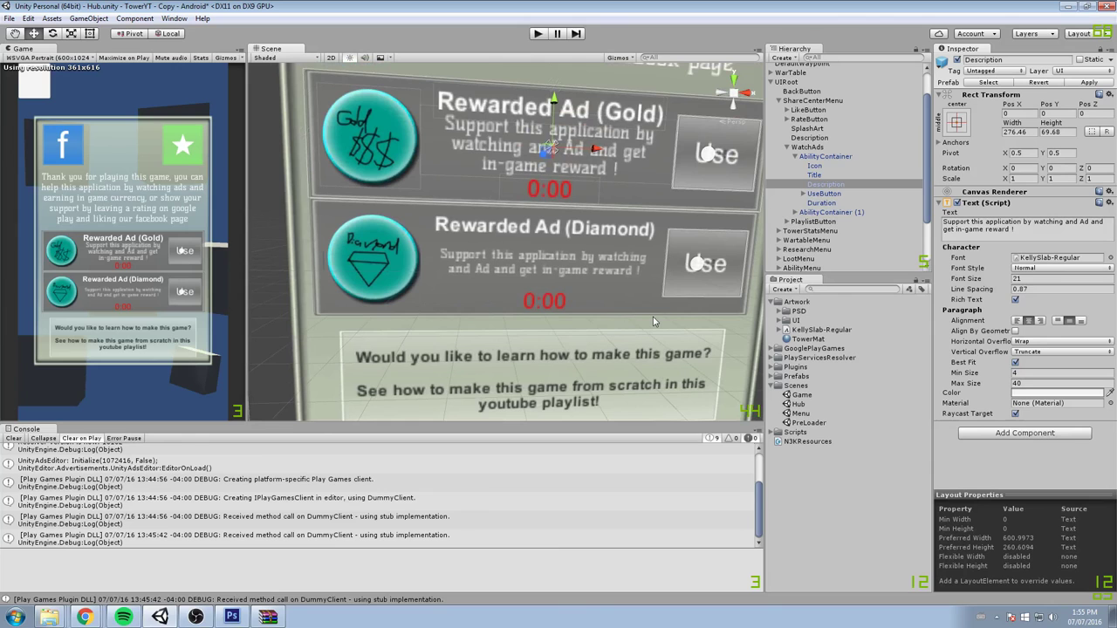
{"action": "middle_click_drag", "start_coordinate": [656, 318], "coordinate": [661, 241]}
{"action": "scroll", "coordinate": [660, 242], "scroll_direction": "up", "scroll_amount": 2}
{"action": "middle_click_drag", "start_coordinate": [674, 309], "coordinate": [698, 241]}
{"action": "scroll", "coordinate": [695, 242], "scroll_direction": "down", "scroll_amount": 1}
{"action": "left_click_drag", "start_coordinate": [961, 281], "coordinate": [988, 289]}
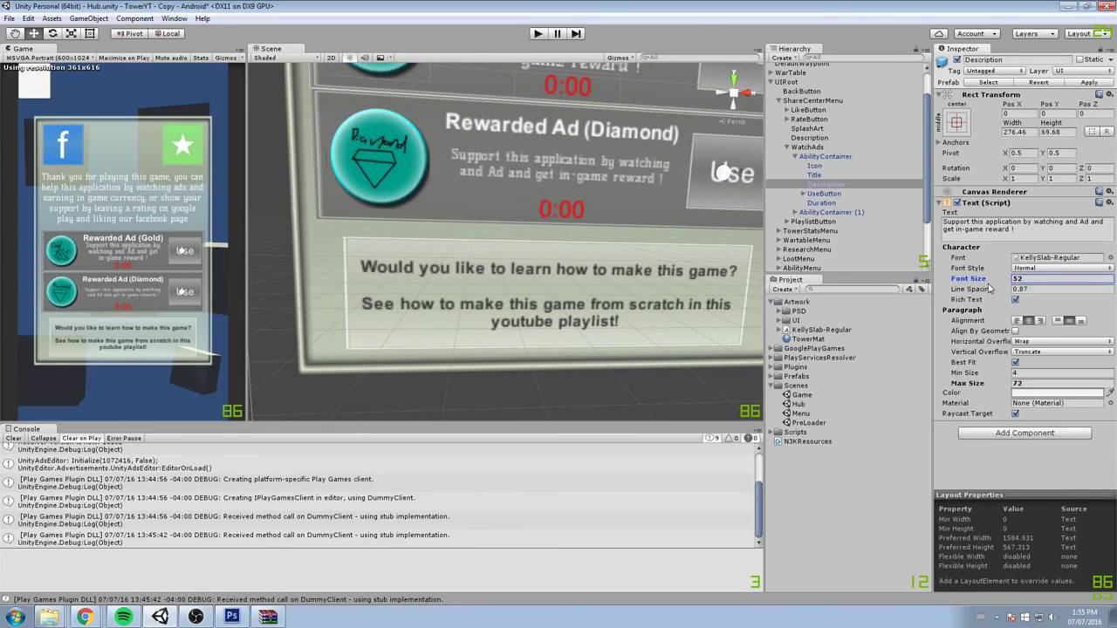
- Collapse the WatchAds hierarchy and set the font of the PlaylistButton's Text to KellySlab-Regular
{"action": "left_click", "coordinate": [820, 202]}
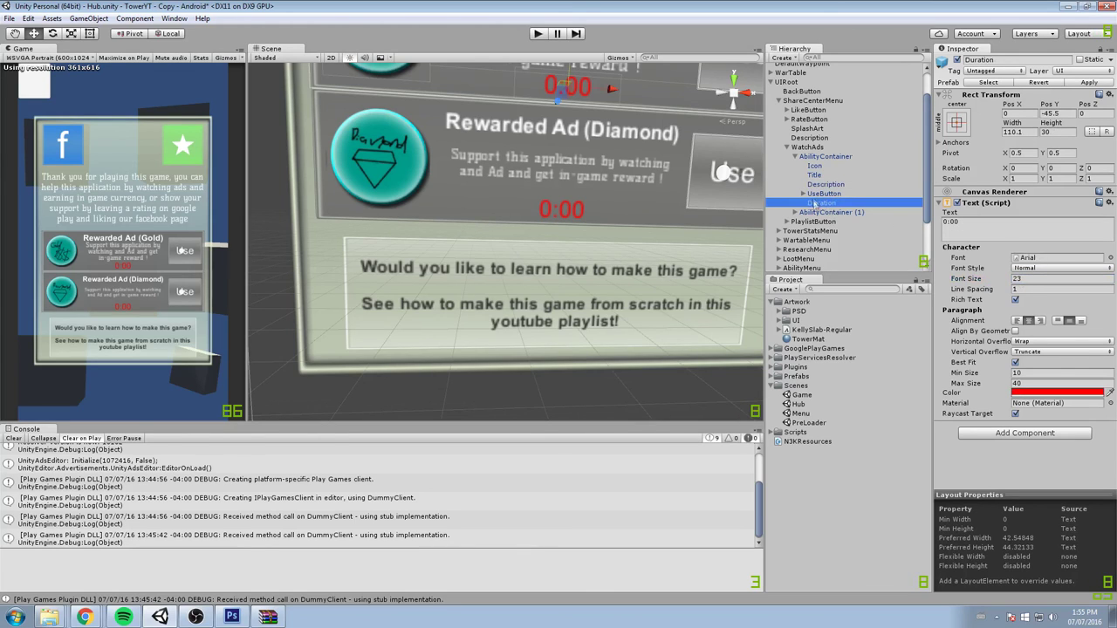
{"action": "left_click", "coordinate": [795, 157]}
{"action": "left_click", "coordinate": [787, 147]}
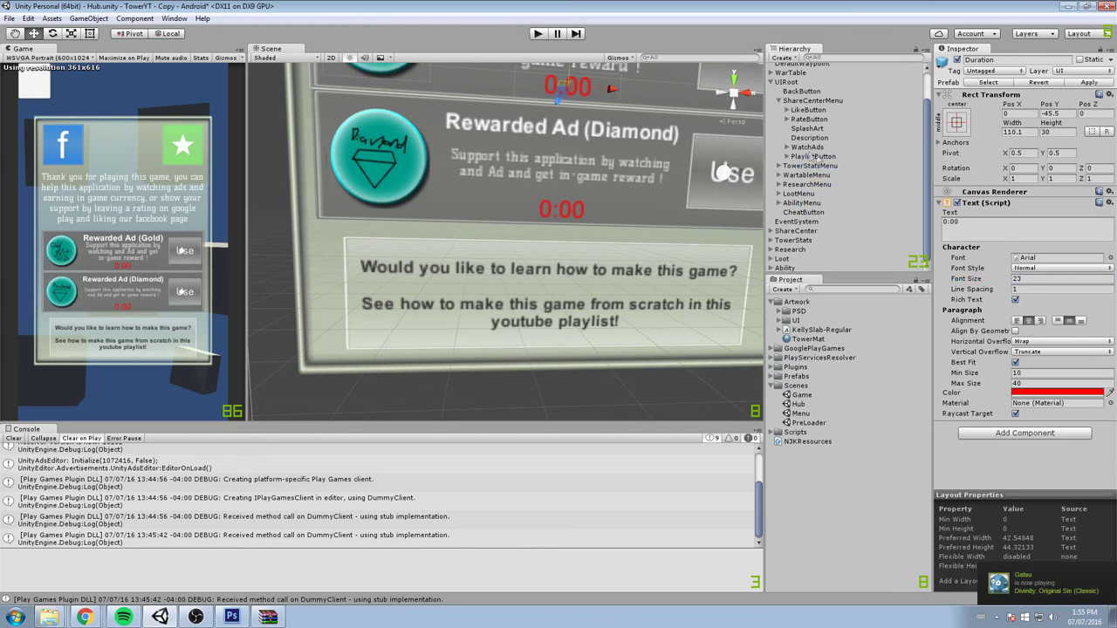
{"action": "left_click", "coordinate": [812, 157]}
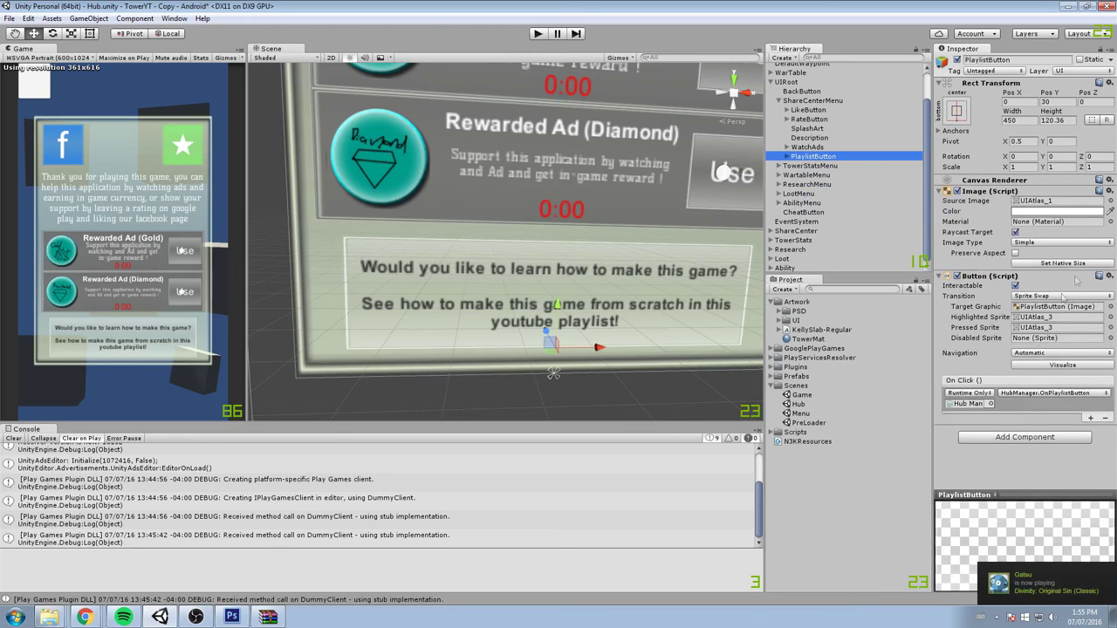
{"action": "left_click", "coordinate": [788, 157]}
{"action": "left_click", "coordinate": [806, 166]}
{"action": "left_click", "coordinate": [1105, 262]}
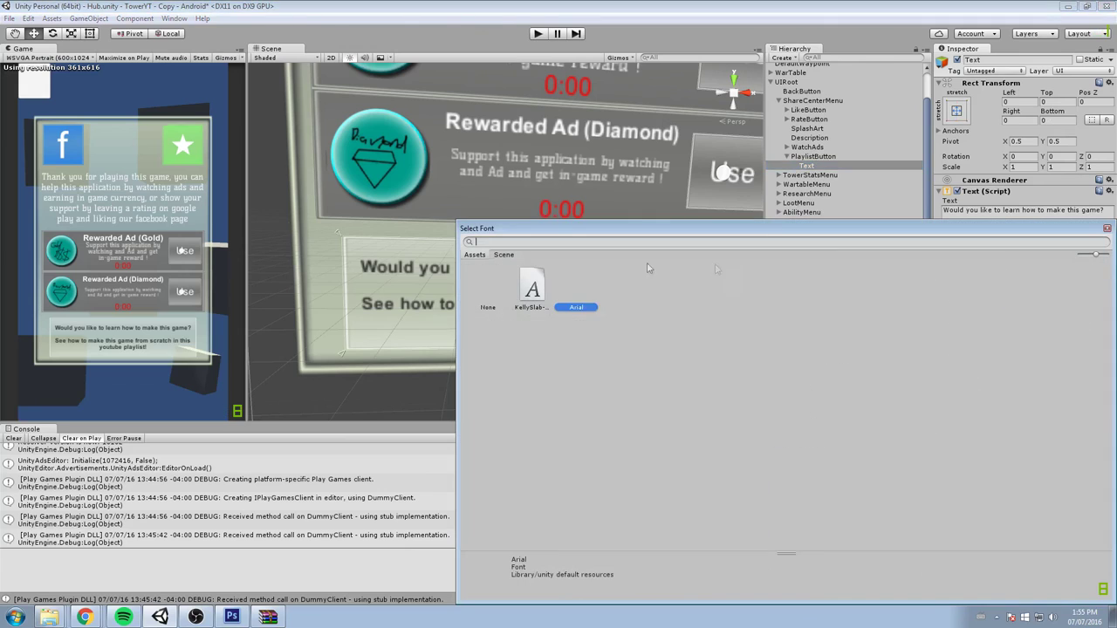
{"action": "left_click", "coordinate": [537, 290]}
{"action": "left_click", "coordinate": [1106, 230]}
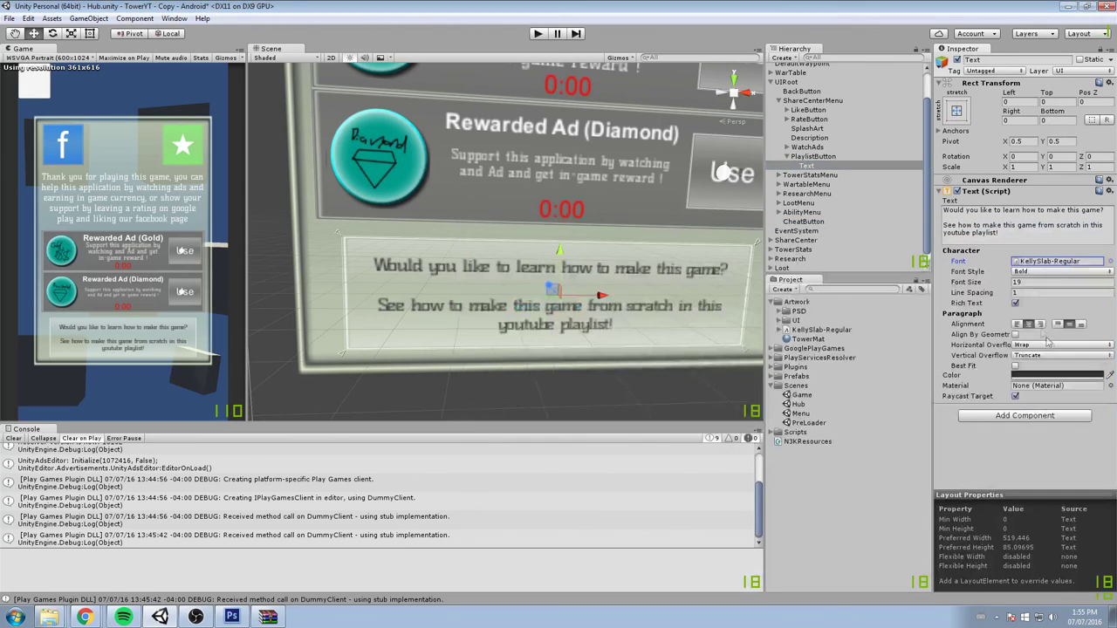
- Change the color of the PlaylistButton's text to pure red (FF0000FF)
{"action": "left_click", "coordinate": [1057, 375]}
{"action": "left_click_drag", "start_coordinate": [818, 248], "coordinate": [575, 294]}
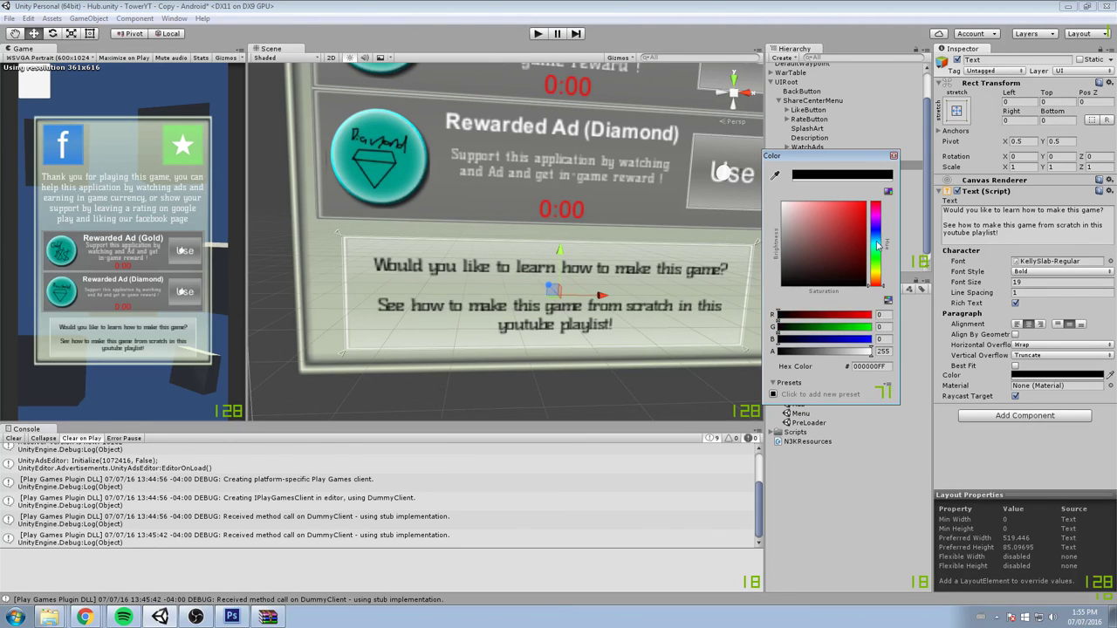
{"action": "left_click", "coordinate": [878, 247]}
{"action": "left_click_drag", "start_coordinate": [877, 240], "coordinate": [878, 201]}
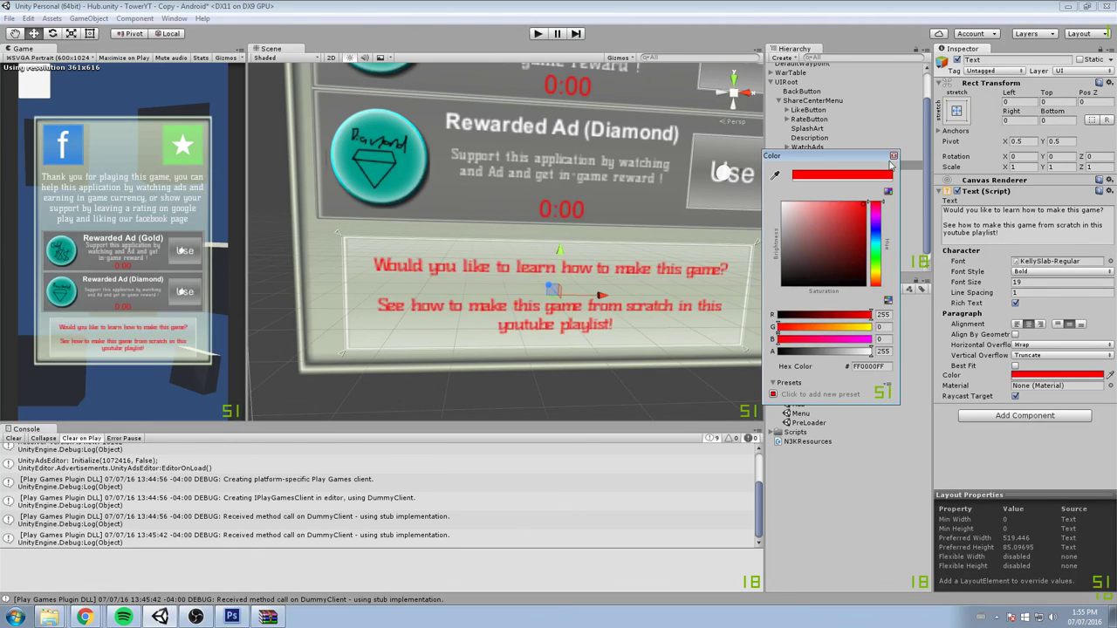
{"action": "left_click_drag", "start_coordinate": [880, 285], "coordinate": [868, 300]}
{"action": "left_click", "coordinate": [893, 157]}
- Set the PlaylistButton text's font style to Bold And Italic and its font size to 27
{"action": "left_click", "coordinate": [1034, 272]}
{"action": "left_click", "coordinate": [1038, 310]}
{"action": "left_click", "coordinate": [1036, 272]}
{"action": "left_click", "coordinate": [1051, 323]}
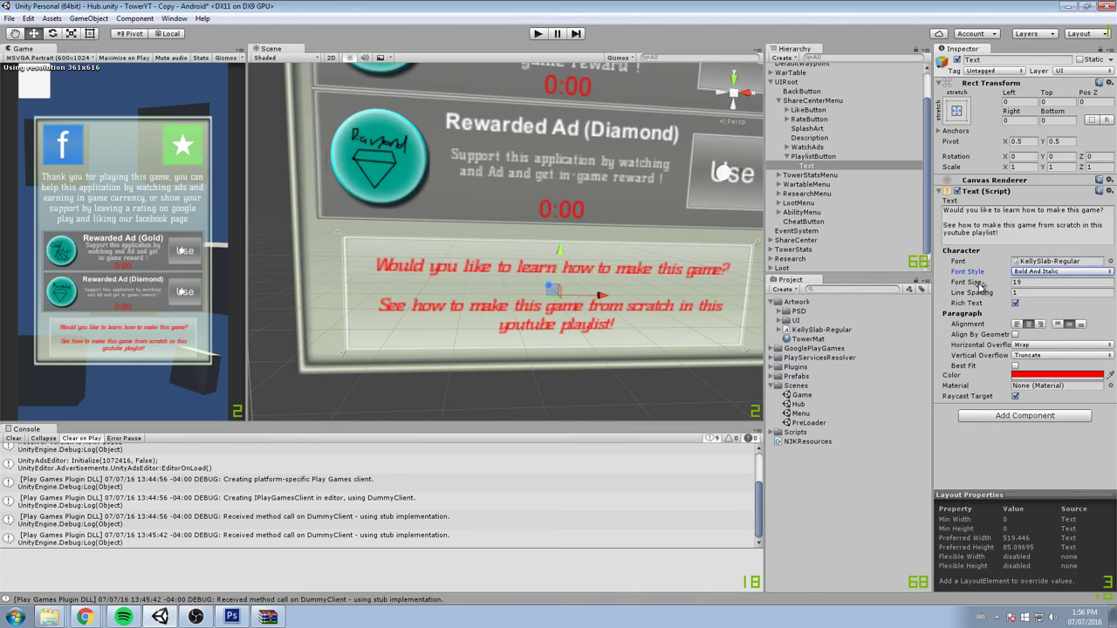
{"action": "left_click_drag", "start_coordinate": [979, 284], "coordinate": [987, 284]}
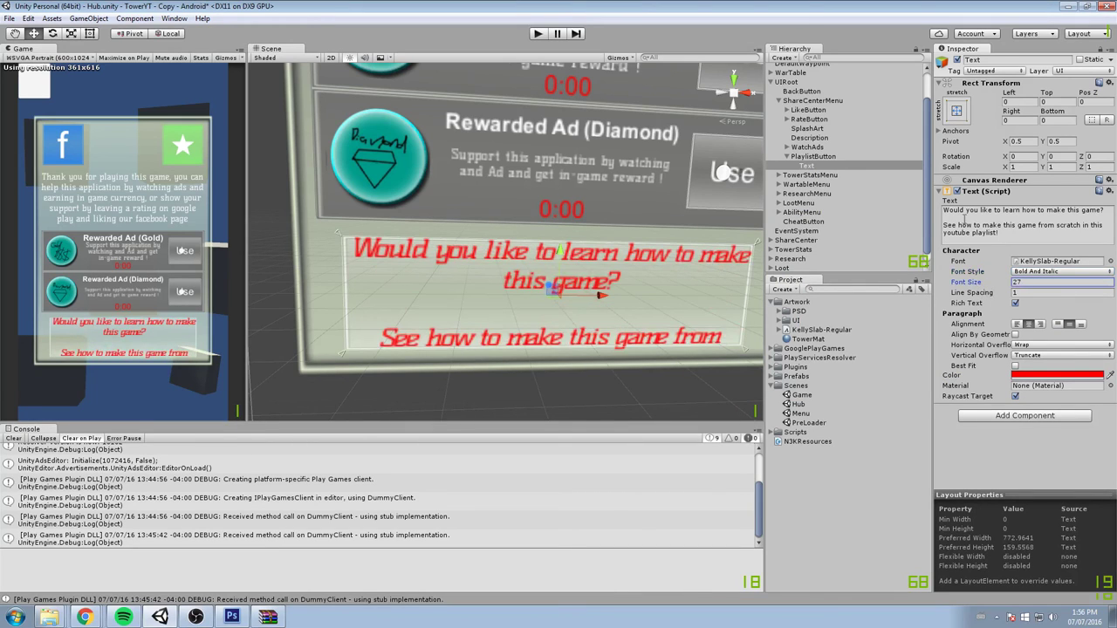
- Remove the blank line between the two sentences of the PlaylistButton's text and enable Best Fit
{"action": "left_click", "coordinate": [960, 223]}
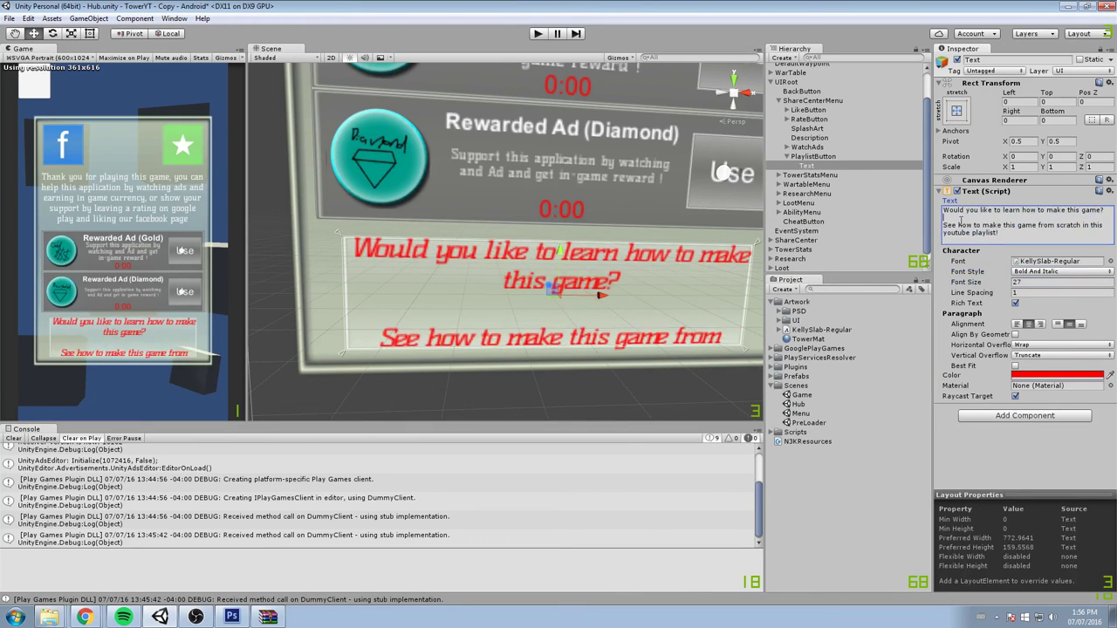
{"action": "key", "text": "BackSpace"}
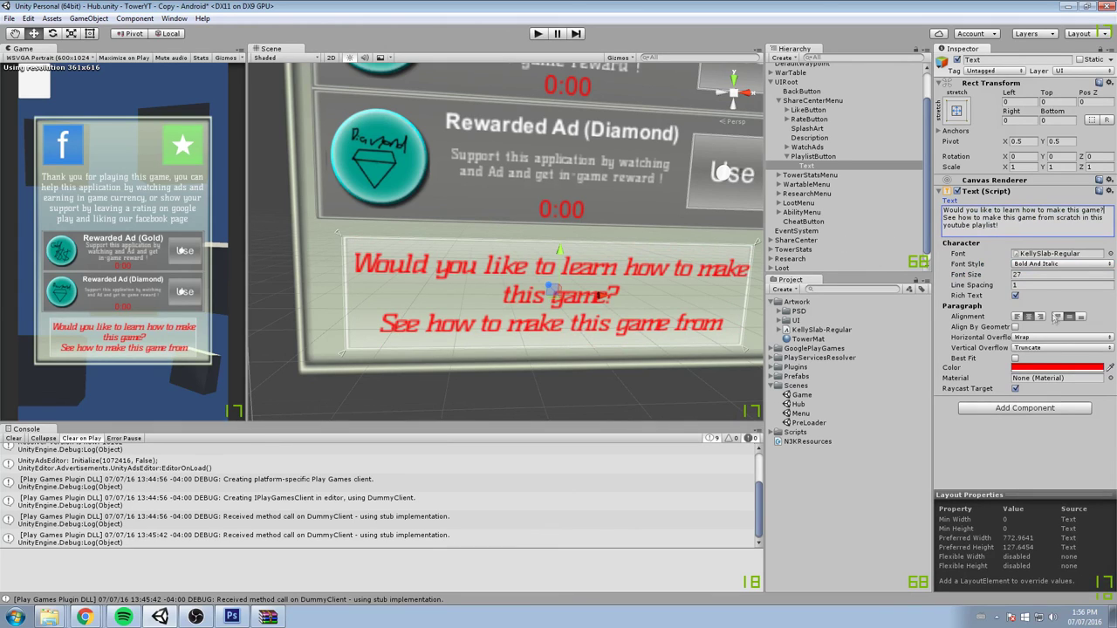
{"action": "left_click", "coordinate": [1015, 359]}
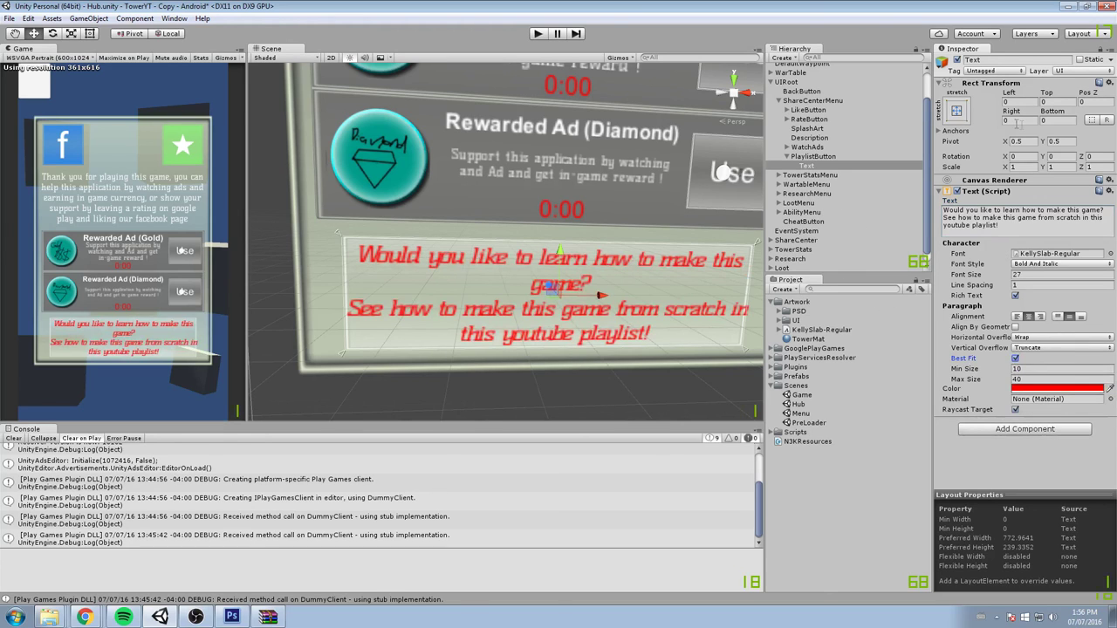
- Set the Left and Right offsets of the PlaylistButton's Text rectangle to 20
{"action": "left_click", "coordinate": [834, 159]}
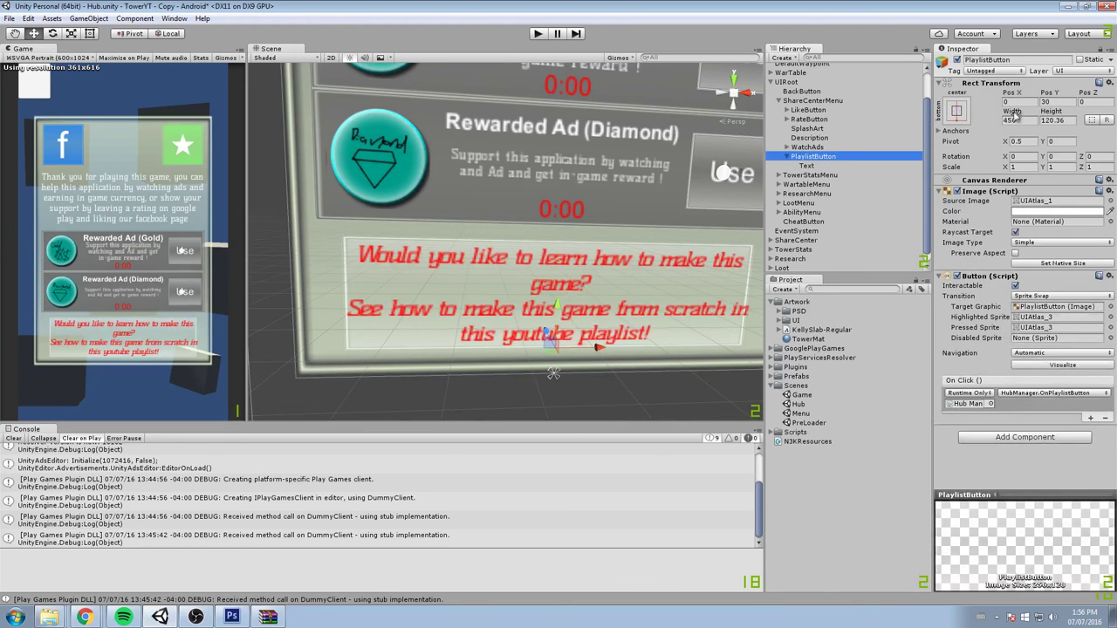
{"action": "key", "text": "Down"}
{"action": "left_click_drag", "start_coordinate": [1009, 92], "coordinate": [60, 89]}
{"action": "left_click_drag", "start_coordinate": [247, 89], "coordinate": [523, 113]}
{"action": "type", "text": "20"}
{"action": "left_click", "coordinate": [1019, 121]}
{"action": "type", "text": "20"}
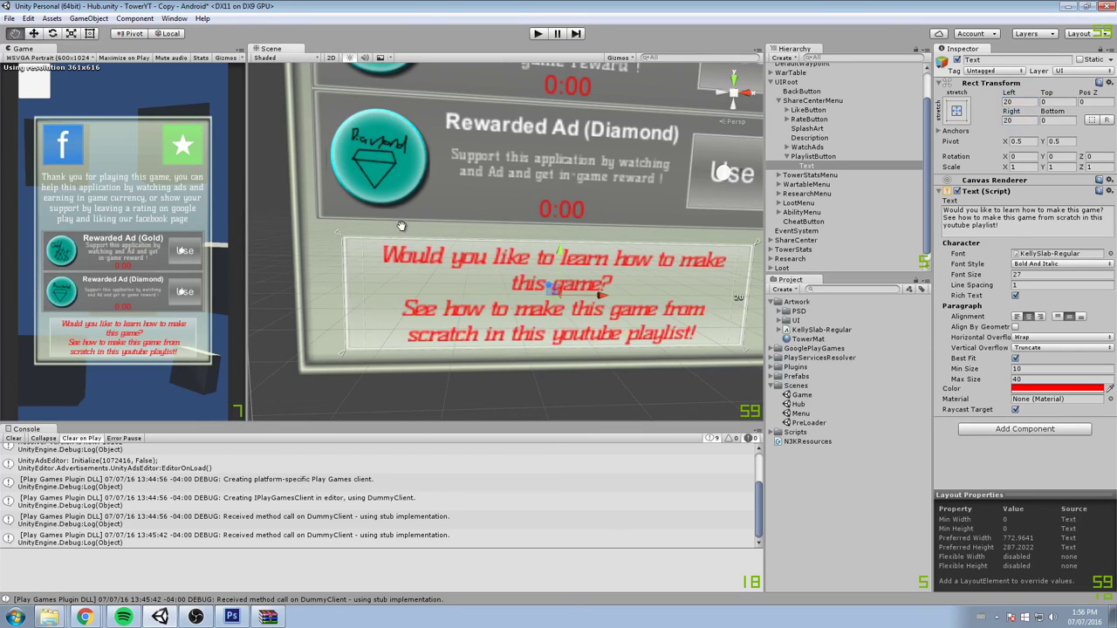
- Try pure white (FFFFFFFF) as the color of the PlaylistButton's text
{"action": "scroll", "coordinate": [402, 230], "scroll_direction": "down", "scroll_amount": 3}
{"action": "left_click", "coordinate": [1056, 388]}
{"action": "left_click_drag", "start_coordinate": [838, 227], "coordinate": [737, 130]}
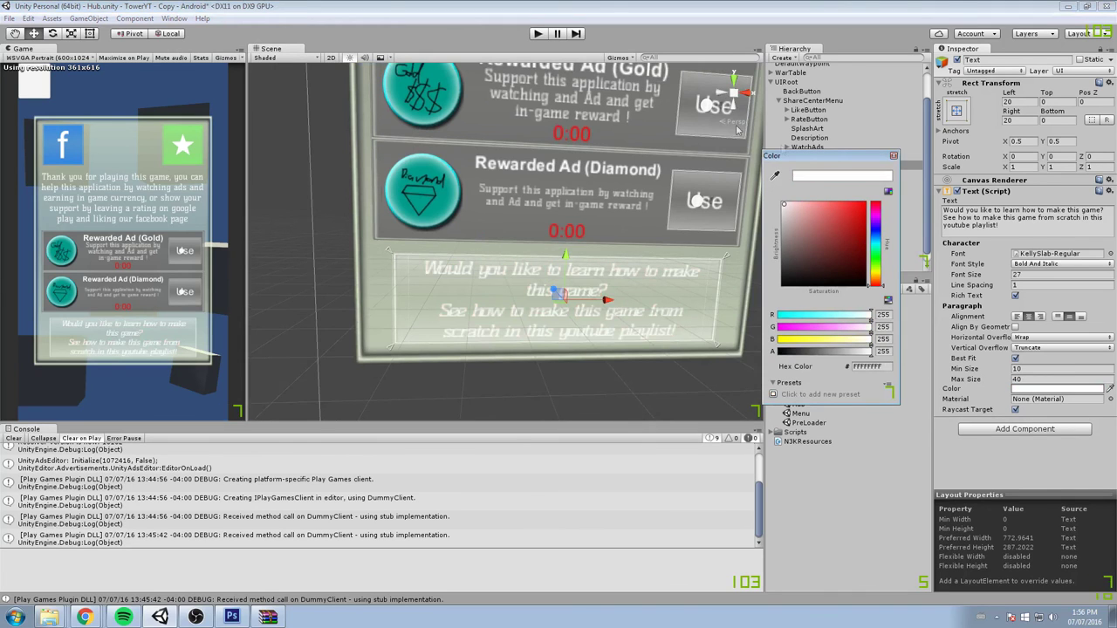
{"action": "left_click", "coordinate": [894, 156]}
- Change the color of the PlaylistButton's text to black (000000FF)
{"action": "scroll", "coordinate": [544, 292], "scroll_direction": "up", "scroll_amount": 1}
{"action": "middle_click_drag", "start_coordinate": [545, 291], "coordinate": [525, 301]}
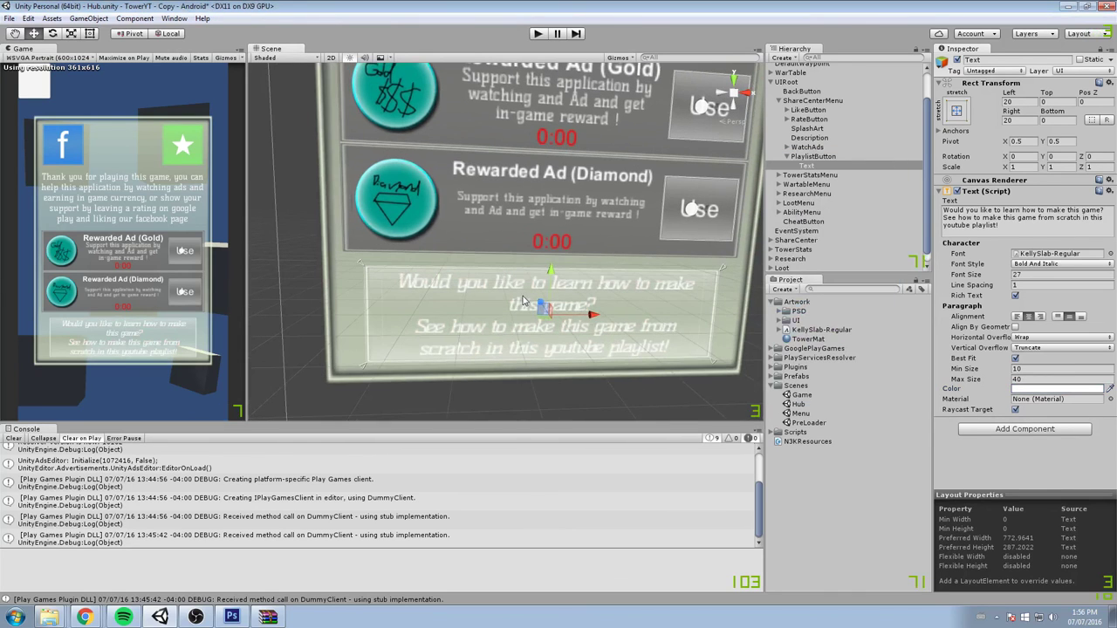
{"action": "left_click", "coordinate": [1032, 392]}
{"action": "left_click_drag", "start_coordinate": [798, 235], "coordinate": [757, 294]}
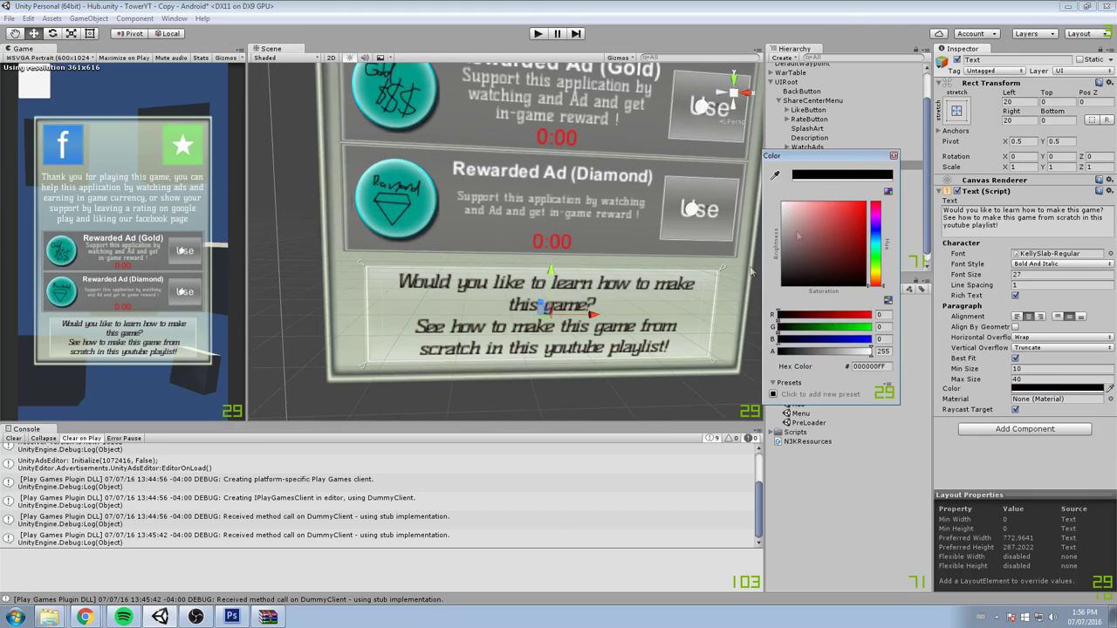
{"action": "left_click", "coordinate": [893, 155]}
- Collapse the PlaylistButton and ShareCenterMenu hierarchies and hide the ShareCenterMenu by setting its Canvas Group alpha to 0
{"action": "middle_click_drag", "start_coordinate": [578, 184], "coordinate": [577, 218]}
{"action": "scroll", "coordinate": [576, 218], "scroll_direction": "down", "scroll_amount": 8}
{"action": "left_click", "coordinate": [811, 156]}
{"action": "left_click", "coordinate": [787, 157]}
{"action": "left_click", "coordinate": [783, 101]}
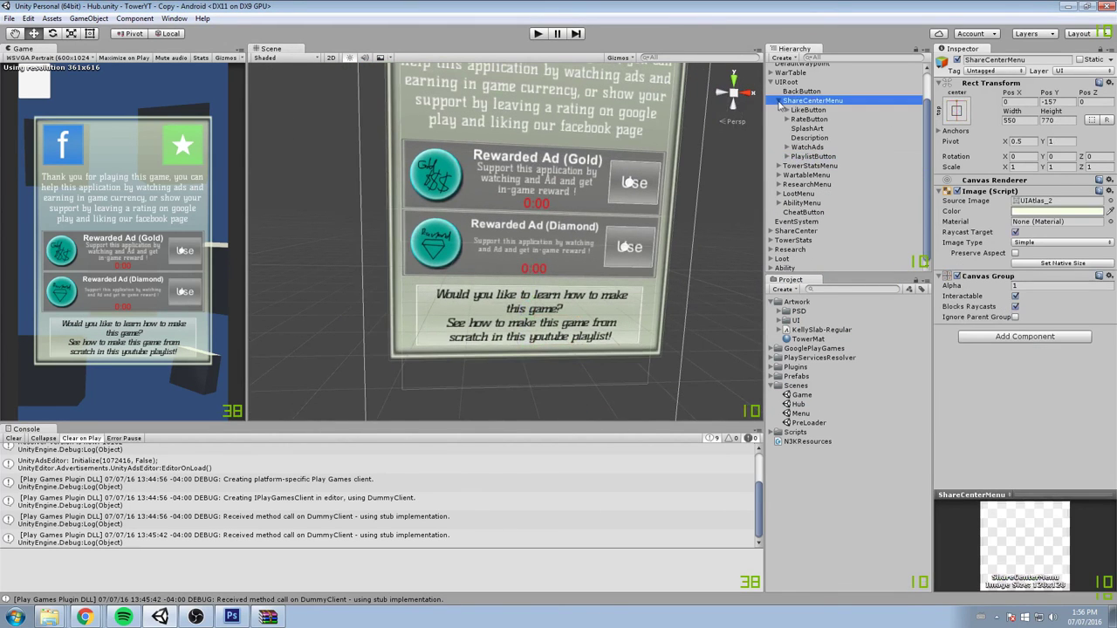
{"action": "left_click", "coordinate": [779, 101]}
{"action": "left_click", "coordinate": [1028, 285]}
{"action": "type", "text": "0"}
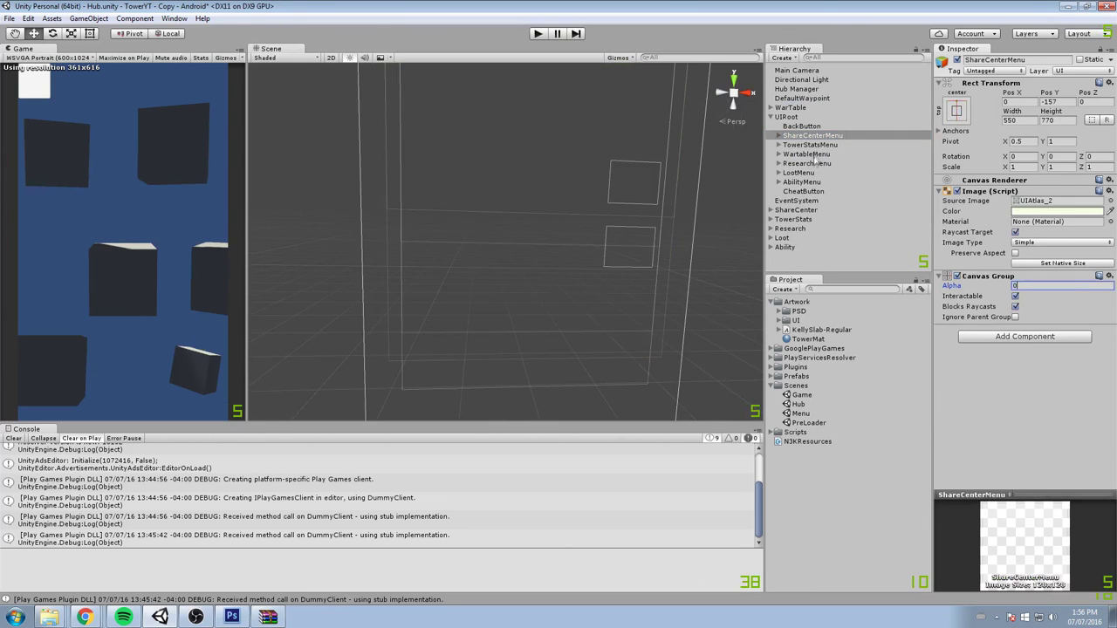
- Show the TowerStatsMenu by setting its Canvas Group alpha to 1
{"action": "left_click", "coordinate": [809, 145]}
{"action": "left_click", "coordinate": [1015, 286]}
{"action": "type", "text": "1"}
{"action": "middle_click_drag", "start_coordinate": [498, 265], "coordinate": [576, 340]}
{"action": "scroll", "coordinate": [555, 263], "scroll_direction": "up", "scroll_amount": 2}
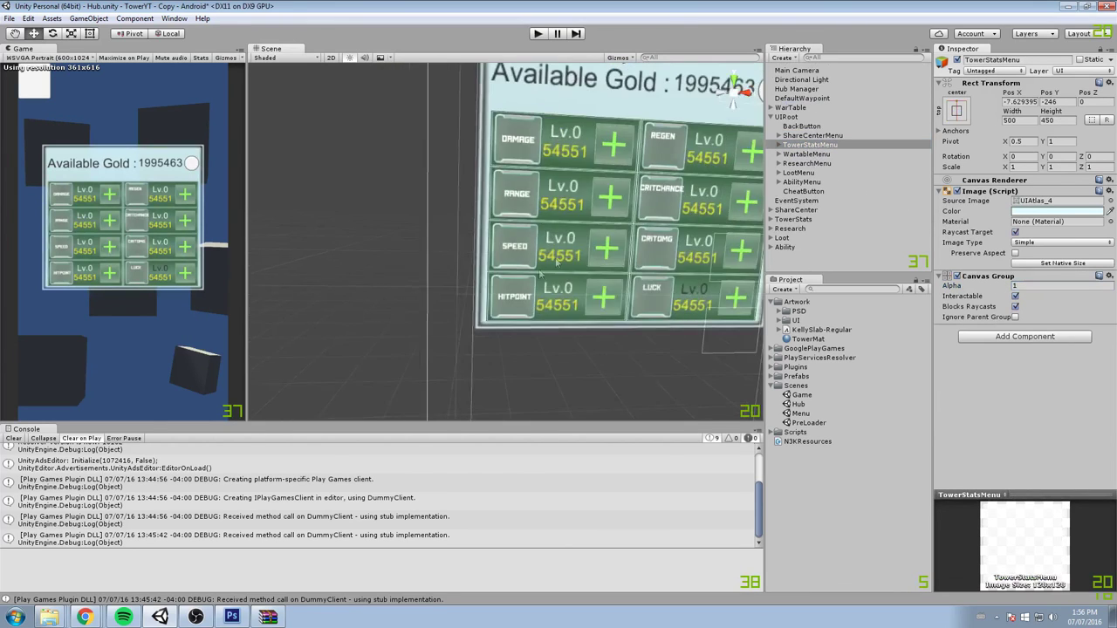
{"action": "scroll", "coordinate": [556, 262], "scroll_direction": "up", "scroll_amount": 5}
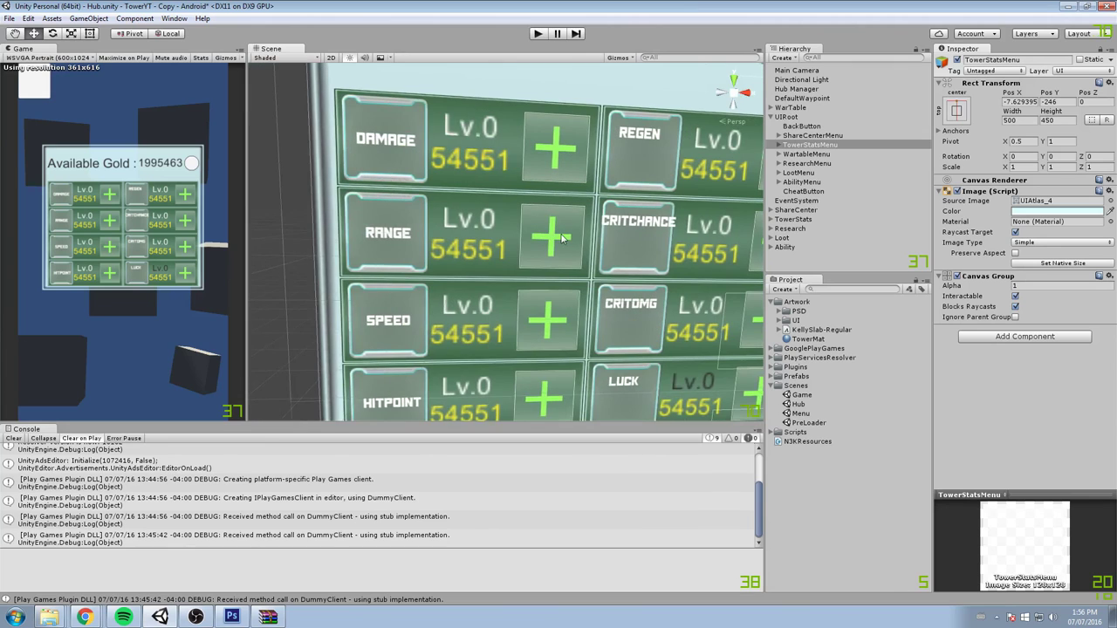
{"action": "middle_click_drag", "start_coordinate": [525, 164], "coordinate": [511, 183]}
- Expand the TowerStatsMenu's CurrencyPanel and set the font of its AmountOfGold text to KellySlab-Regular
{"action": "left_click", "coordinate": [779, 144]}
{"action": "left_click", "coordinate": [815, 153]}
{"action": "left_click", "coordinate": [786, 153]}
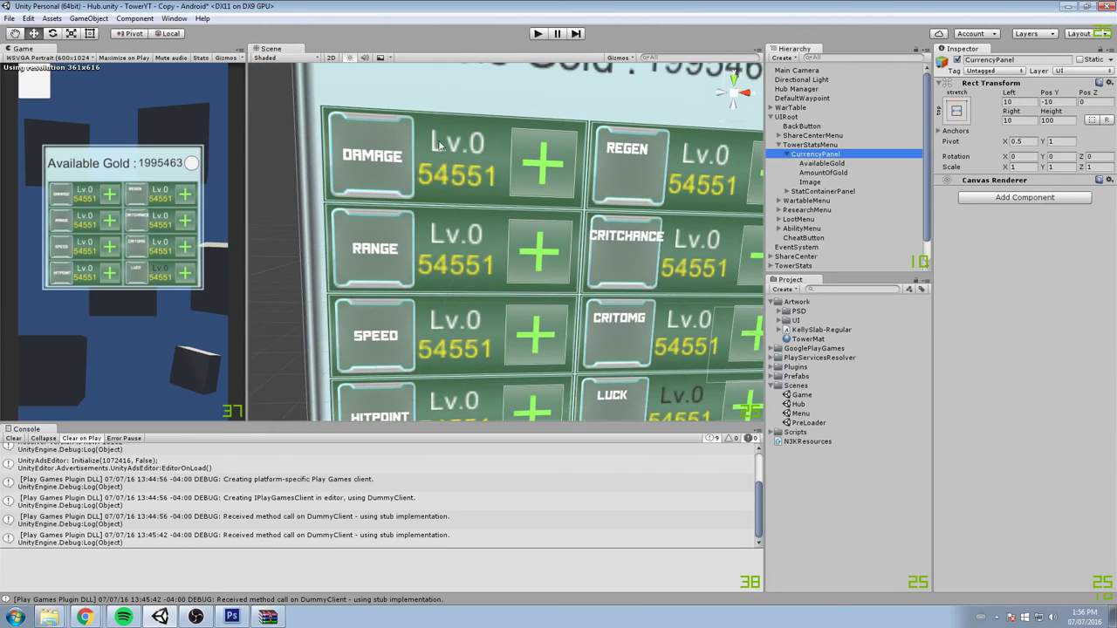
{"action": "scroll", "coordinate": [439, 144], "scroll_direction": "up", "scroll_amount": 5}
{"action": "scroll", "coordinate": [475, 216], "scroll_direction": "up", "scroll_amount": 1}
{"action": "left_click", "coordinate": [829, 163]}
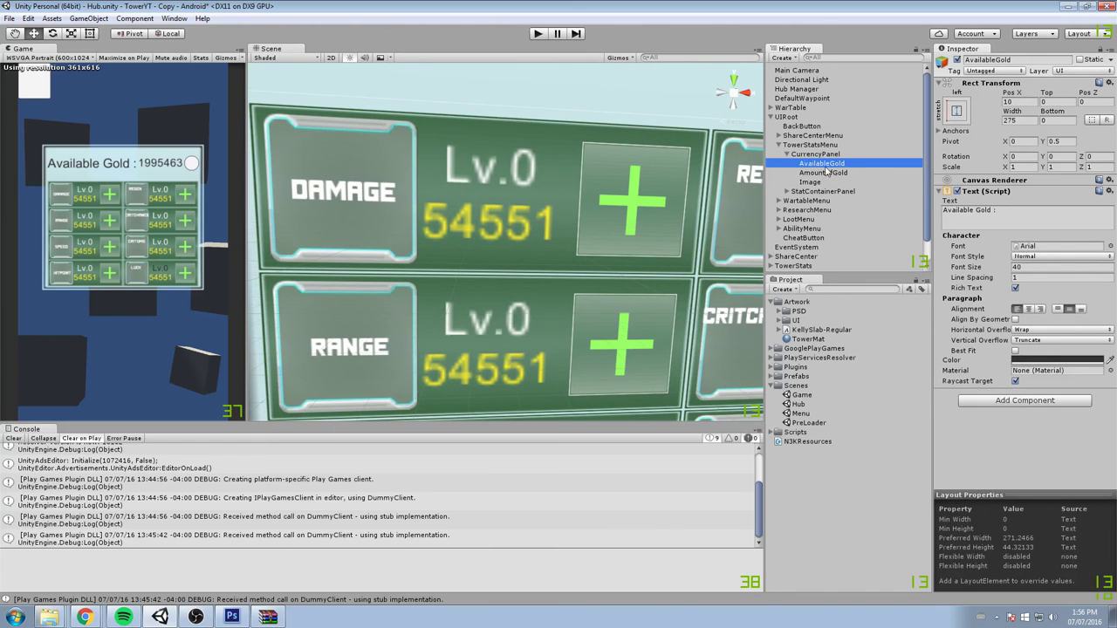
{"action": "left_click", "coordinate": [828, 172]}
{"action": "left_click", "coordinate": [1110, 246]}
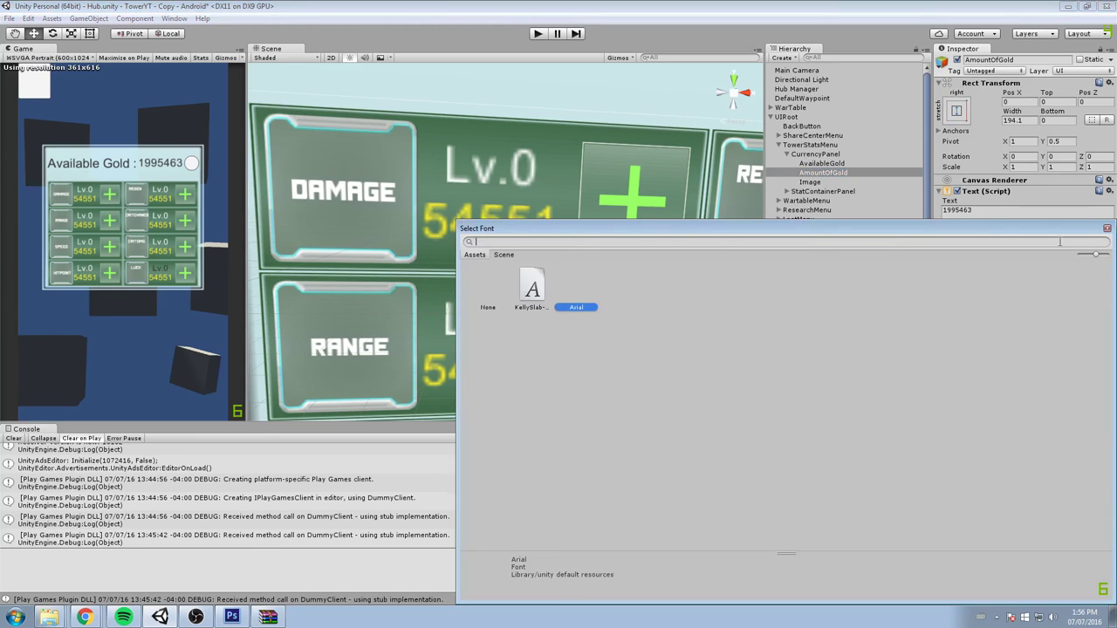
{"action": "left_click", "coordinate": [543, 288]}
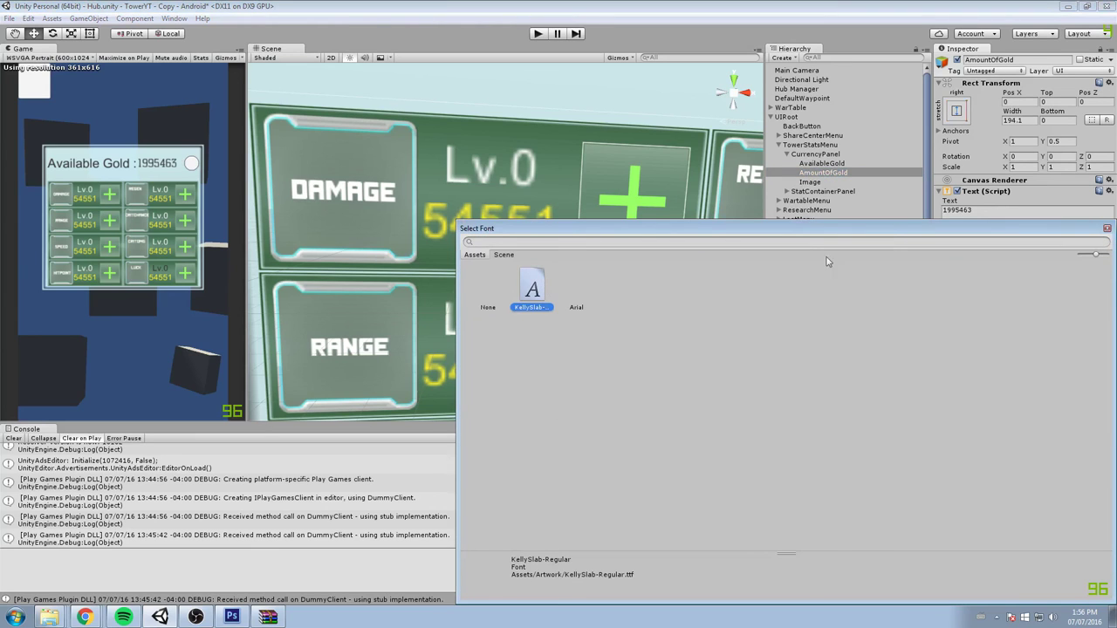
{"action": "left_click", "coordinate": [1106, 229]}
- Try the Bold and the Bold And Italic font styles on the AmountOfGold text
{"action": "middle_click_drag", "start_coordinate": [503, 122], "coordinate": [446, 188]}
{"action": "middle_click_drag", "start_coordinate": [594, 172], "coordinate": [495, 262]}
{"action": "scroll", "coordinate": [490, 270], "scroll_direction": "down", "scroll_amount": 2}
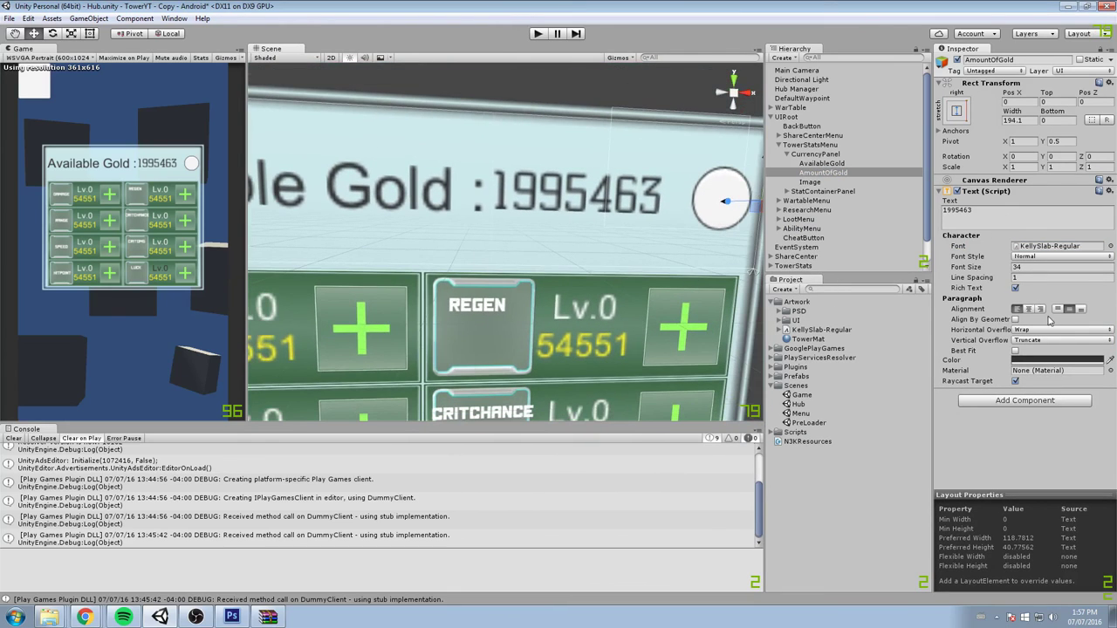
{"action": "left_click", "coordinate": [1040, 258]}
{"action": "left_click", "coordinate": [1039, 281]}
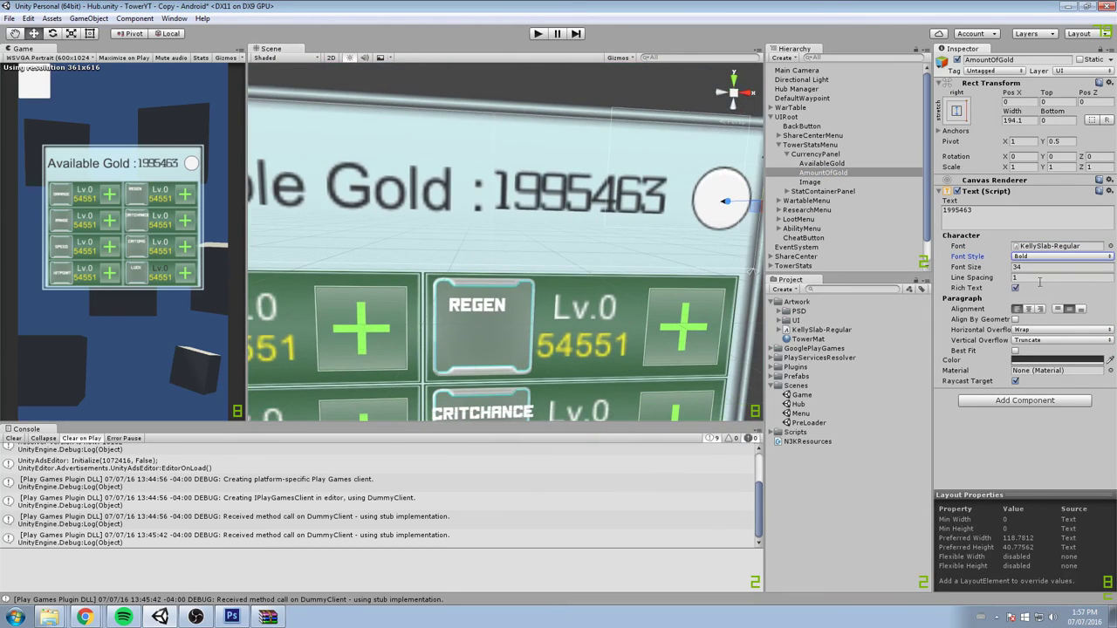
{"action": "left_click", "coordinate": [1059, 258]}
{"action": "left_click", "coordinate": [1055, 310]}
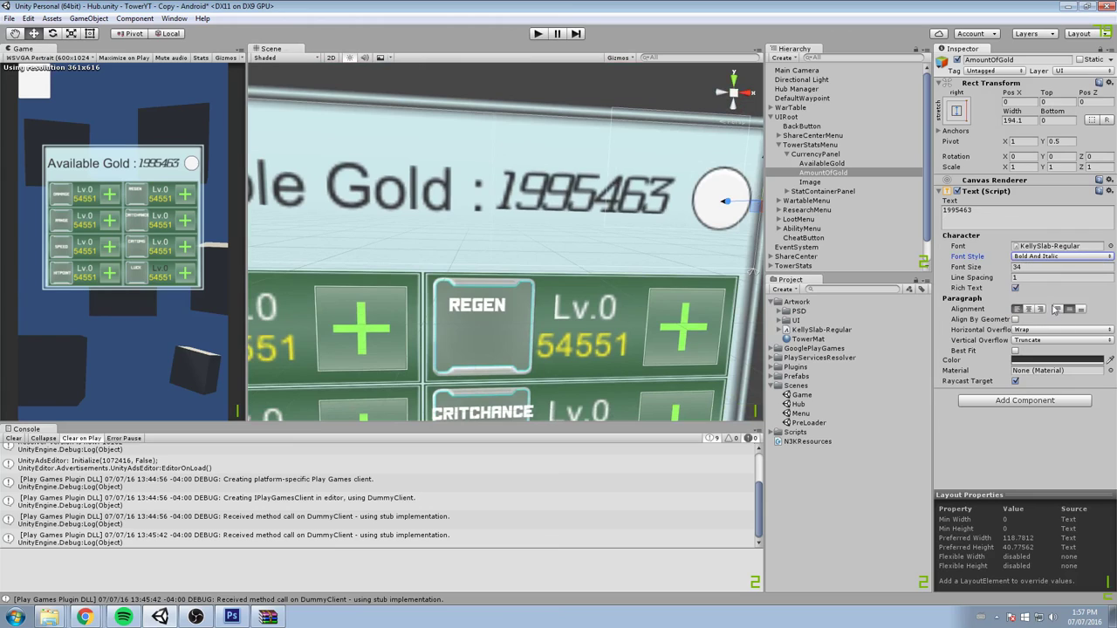
- Set the font style of the AmountOfGold text to Italic
{"action": "left_click", "coordinate": [1053, 257]}
{"action": "left_click", "coordinate": [1047, 291]}
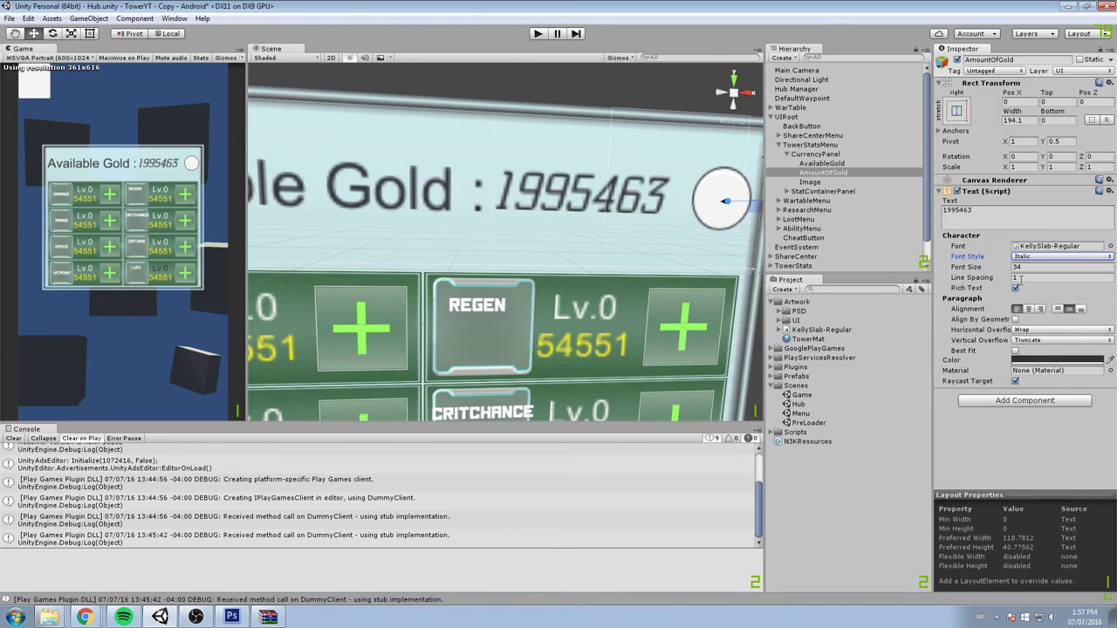
{"action": "middle_click_drag", "start_coordinate": [677, 296], "coordinate": [918, 223]}
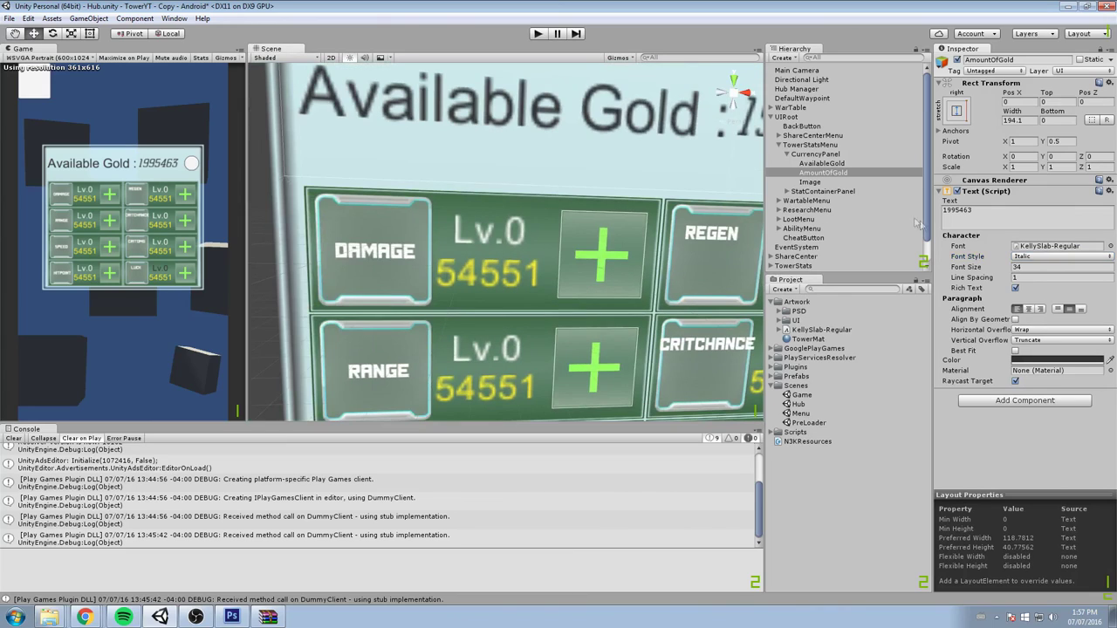
{"action": "scroll", "coordinate": [693, 202], "scroll_direction": "down", "scroll_amount": 6}
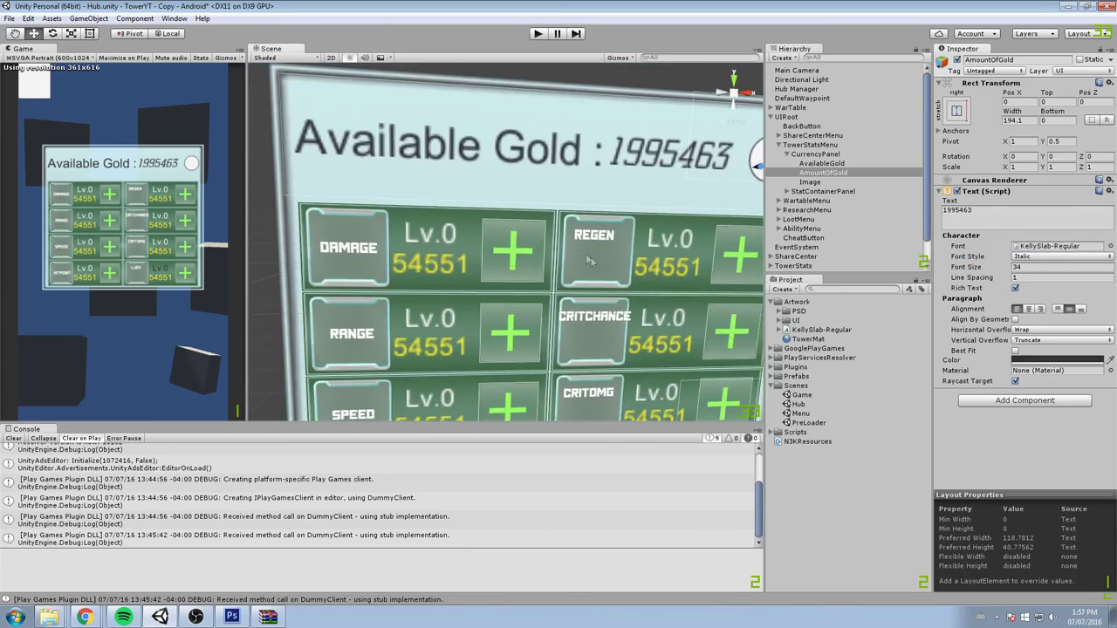
{"action": "scroll", "coordinate": [567, 244], "scroll_direction": "up", "scroll_amount": 2}
{"action": "scroll", "coordinate": [527, 258], "scroll_direction": "up", "scroll_amount": 3}
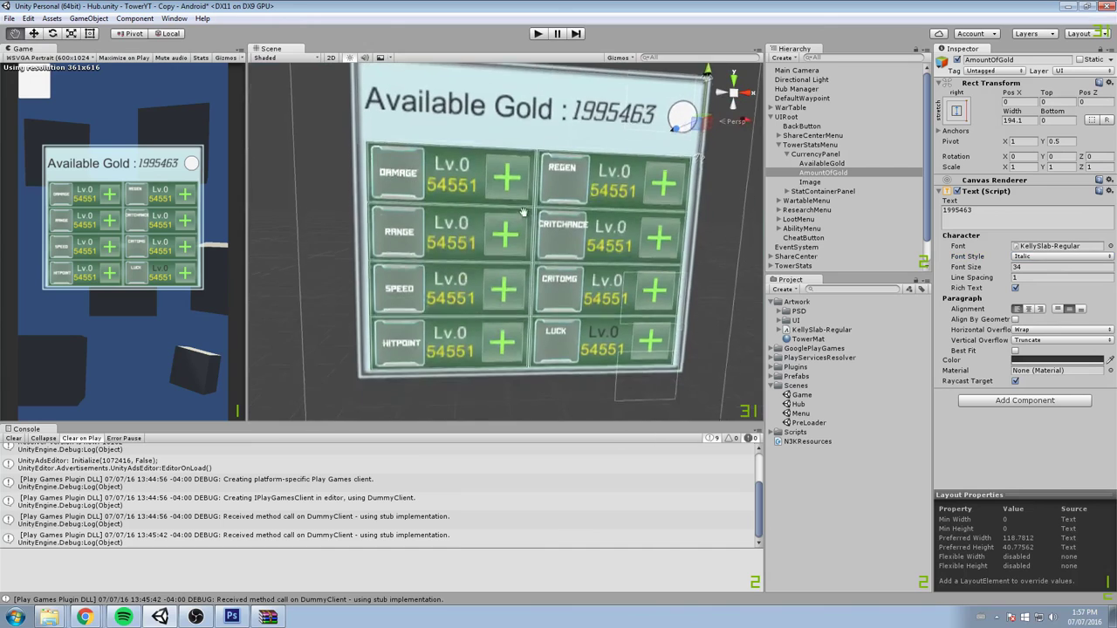
- Collapse the CurrencyPanel and expand the StatContainerPanel down to the contents of every StatContainer in the first SidePanel
{"action": "left_click", "coordinate": [787, 155]}
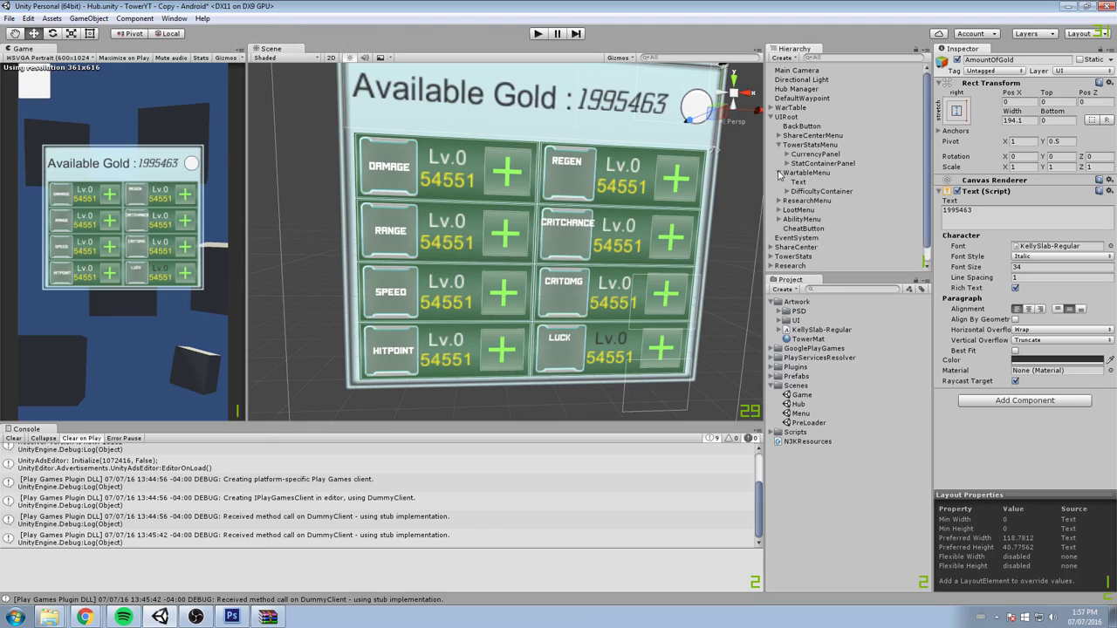
{"action": "left_click", "coordinate": [786, 163]}
{"action": "left_click", "coordinate": [795, 173]}
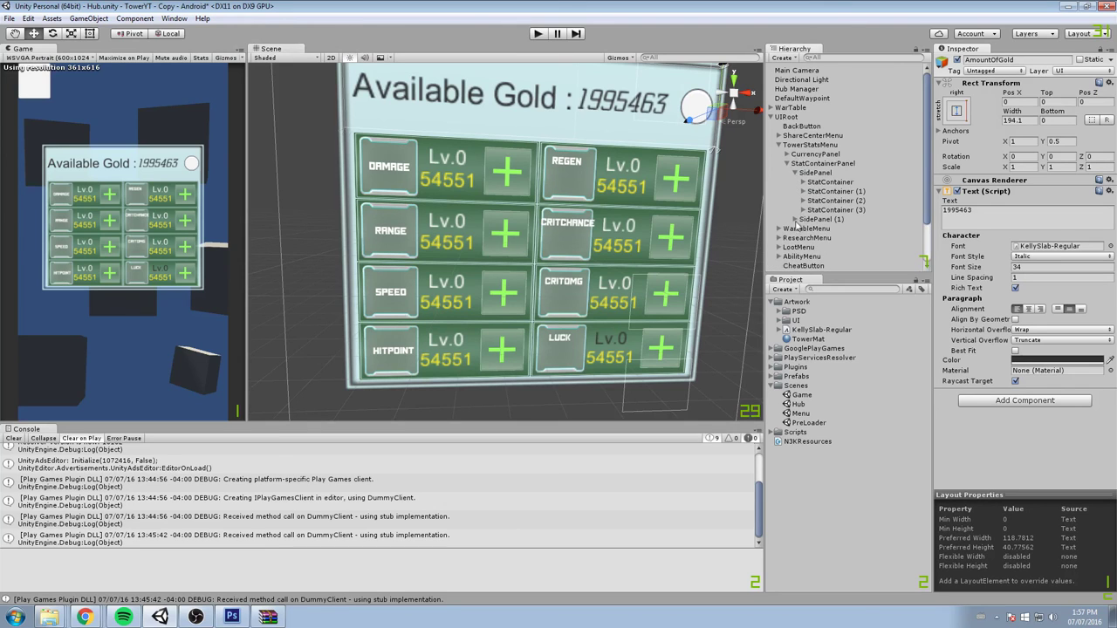
{"action": "left_click", "coordinate": [825, 181]}
{"action": "left_click", "coordinate": [802, 181]}
{"action": "left_click", "coordinate": [803, 227]}
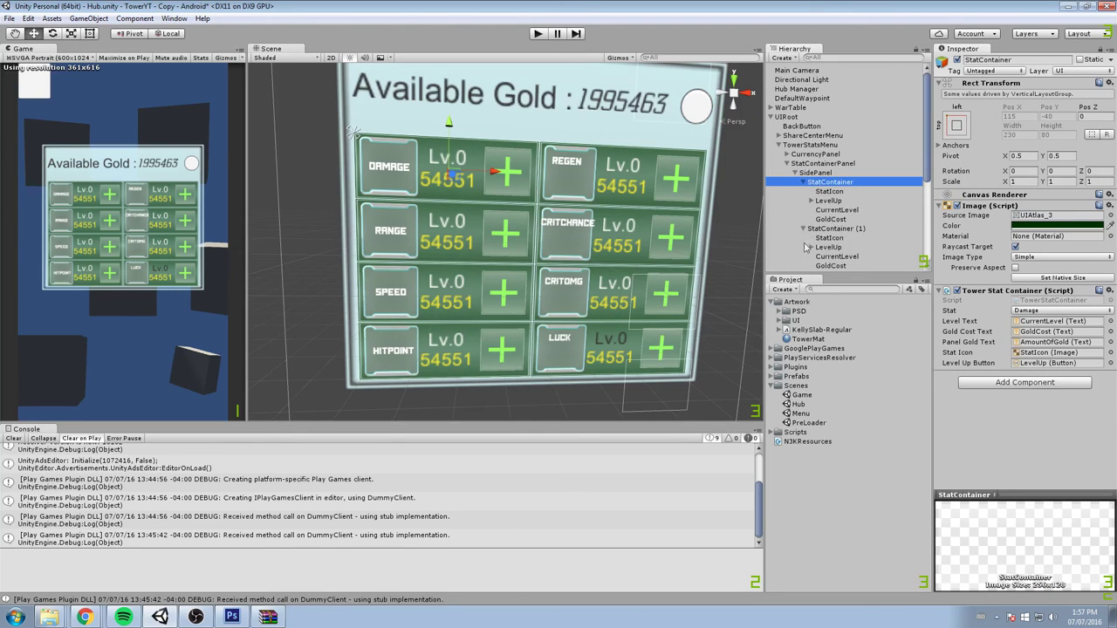
{"action": "scroll", "coordinate": [808, 235], "scroll_direction": "down", "scroll_amount": 3}
{"action": "left_click", "coordinate": [802, 171]}
{"action": "left_click", "coordinate": [808, 226]}
{"action": "left_click", "coordinate": [802, 216]}
- Expand all four StatContainers of SidePanel (1) to reveal their child objects
{"action": "scroll", "coordinate": [803, 207], "scroll_direction": "down", "scroll_amount": 4}
{"action": "left_click", "coordinate": [803, 203]}
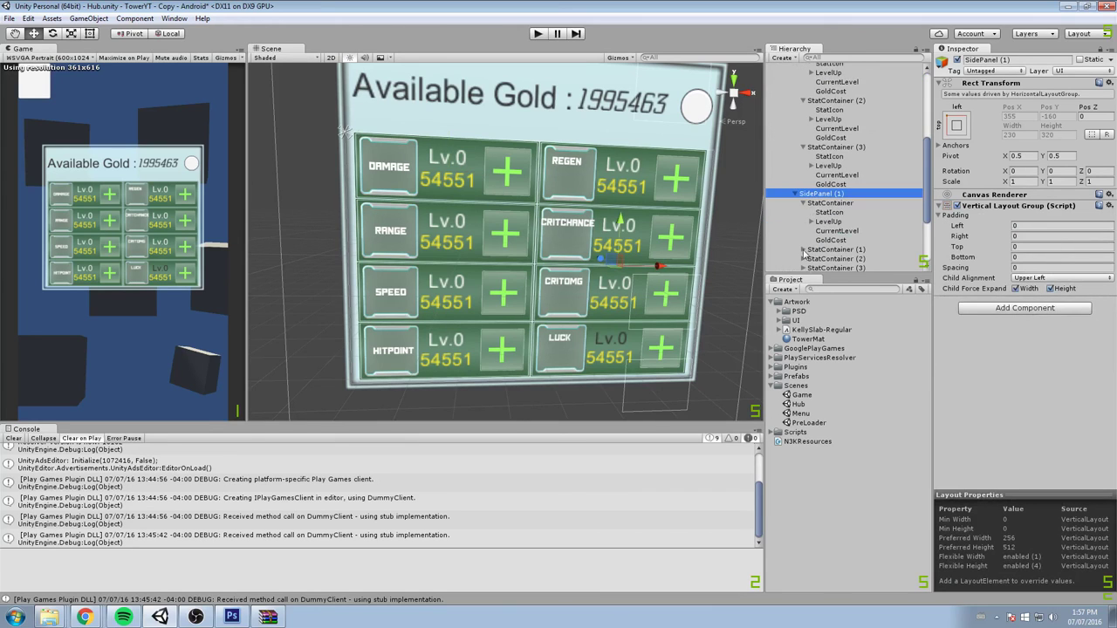
{"action": "left_click", "coordinate": [803, 250]}
{"action": "scroll", "coordinate": [803, 244], "scroll_direction": "down", "scroll_amount": 3}
{"action": "left_click", "coordinate": [802, 227]}
{"action": "scroll", "coordinate": [805, 255], "scroll_direction": "down", "scroll_amount": 3}
{"action": "left_click", "coordinate": [803, 204]}
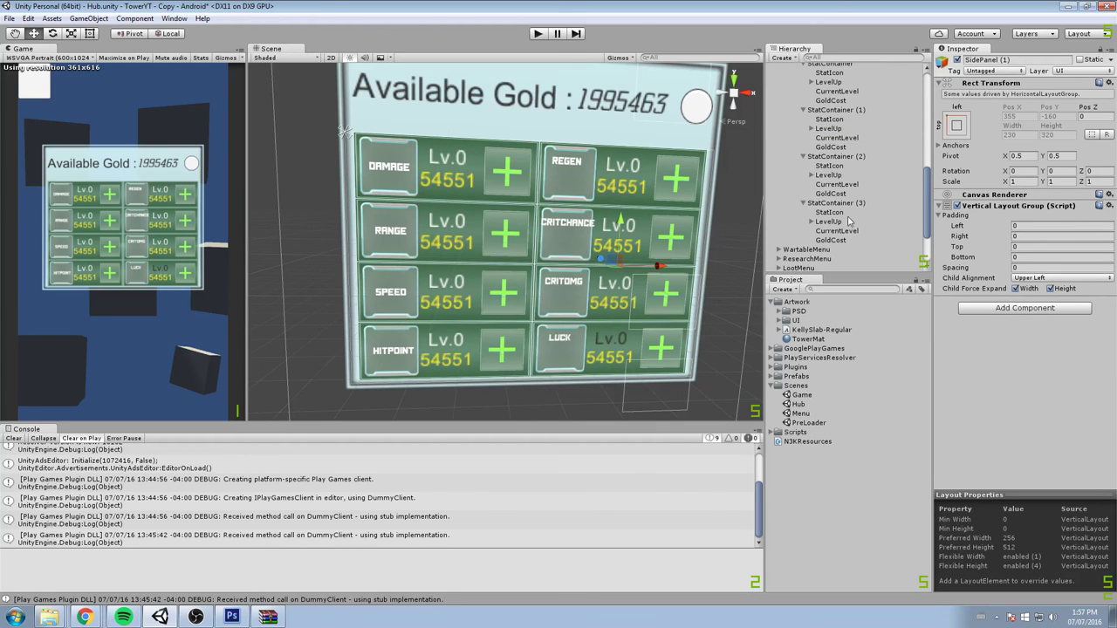
{"action": "left_click", "coordinate": [812, 222]}
{"action": "left_click", "coordinate": [812, 221]}
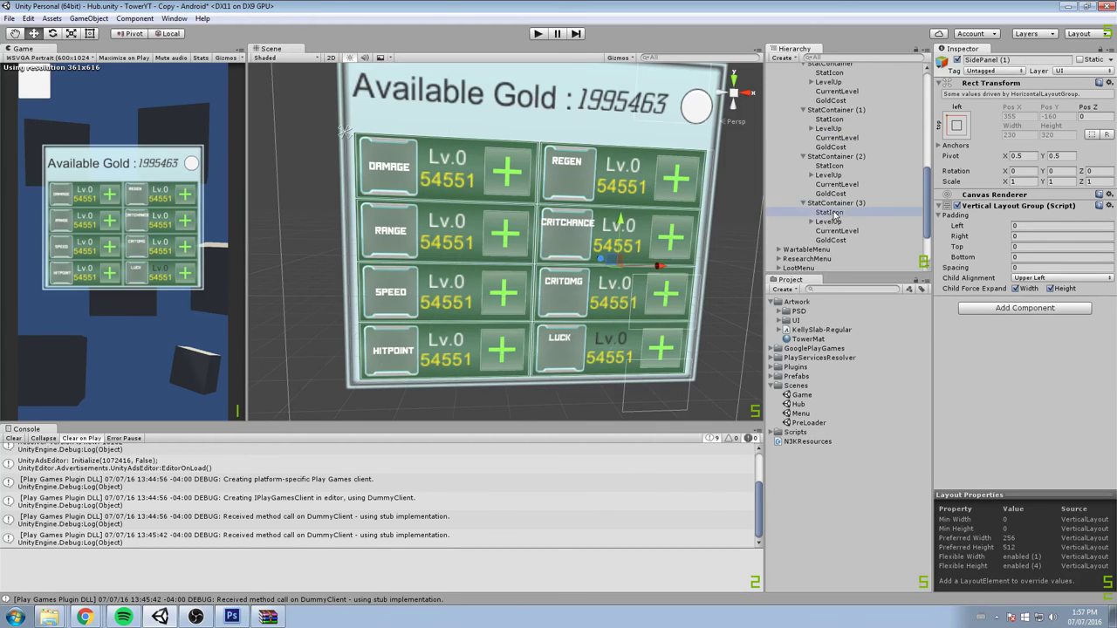
- Set the font of the GoldCost texts in all eight StatContainers to KellySlab-Regular and enable Best Fit for them
{"action": "left_click", "coordinate": [828, 212]}
{"action": "left_click", "coordinate": [842, 230]}
{"action": "left_click", "coordinate": [835, 241]}
{"action": "left_click", "coordinate": [831, 194], "text": "ctrl"}
{"action": "left_click", "coordinate": [831, 146], "text": "ctrl"}
{"action": "scroll", "coordinate": [830, 164], "scroll_direction": "up", "scroll_amount": 2}
{"action": "left_click", "coordinate": [842, 137], "text": "ctrl"}
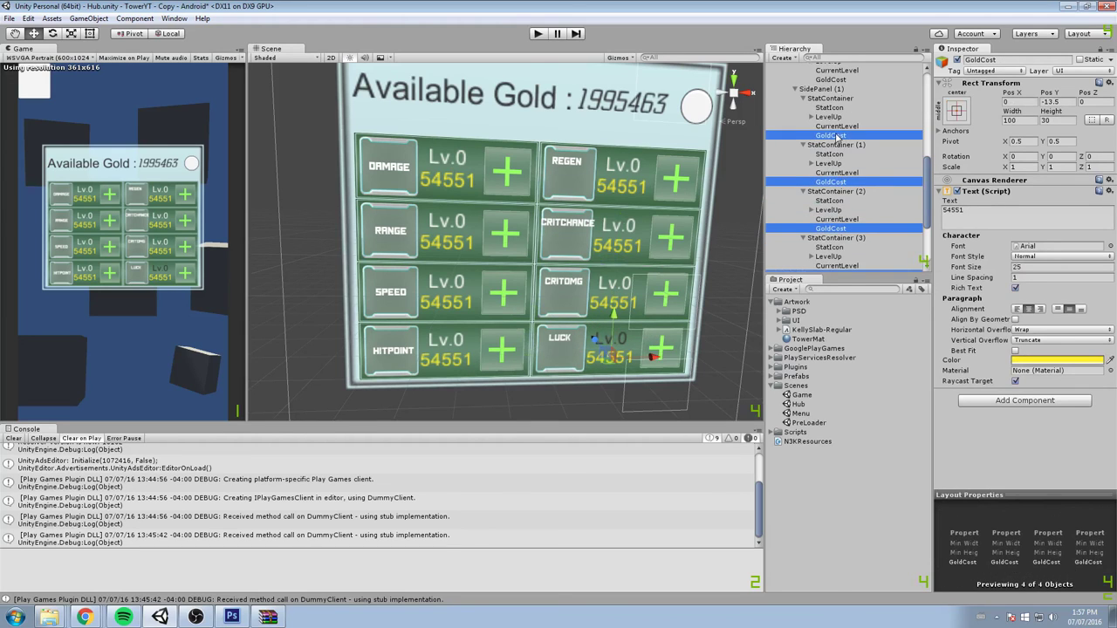
{"action": "scroll", "coordinate": [840, 148], "scroll_direction": "up", "scroll_amount": 2}
{"action": "left_click", "coordinate": [840, 114], "text": "ctrl"}
{"action": "scroll", "coordinate": [851, 144], "scroll_direction": "up", "scroll_amount": 6}
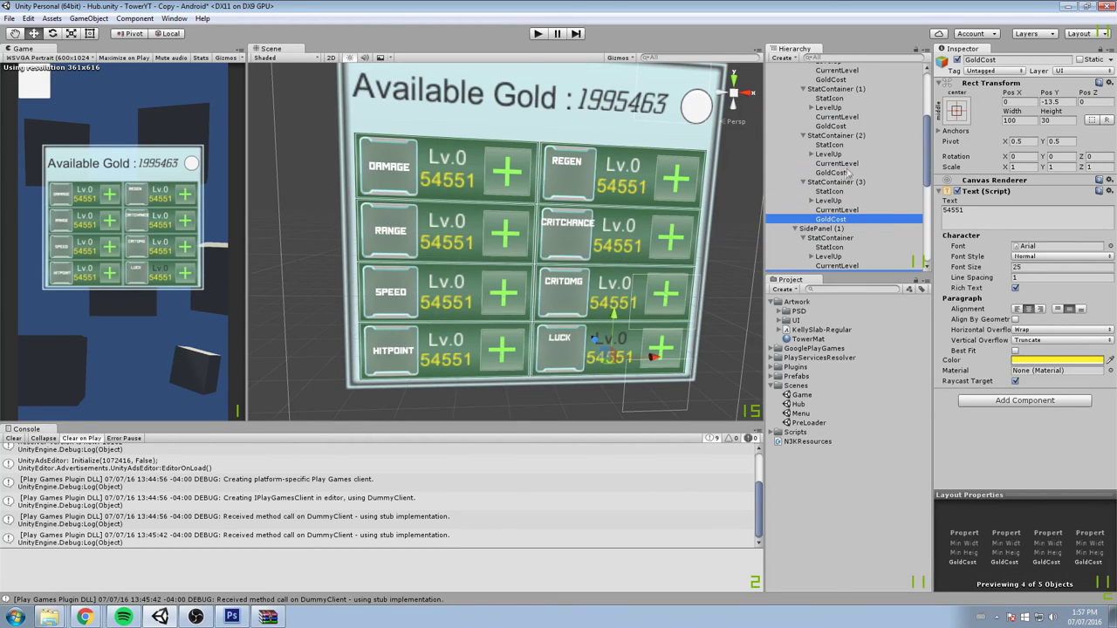
{"action": "left_click", "coordinate": [859, 172], "text": "ctrl"}
{"action": "left_click", "coordinate": [840, 127], "text": "ctrl"}
{"action": "left_click", "coordinate": [844, 80], "text": "ctrl"}
{"action": "scroll", "coordinate": [843, 88], "scroll_direction": "up", "scroll_amount": 4}
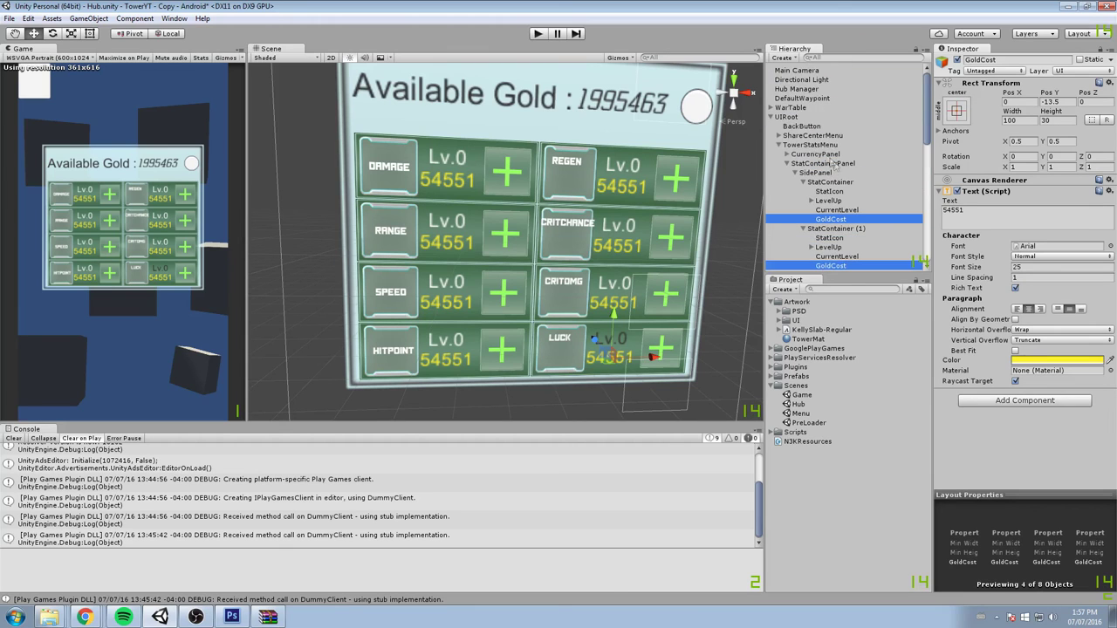
{"action": "left_click", "coordinate": [1109, 246]}
{"action": "left_click", "coordinate": [541, 297]}
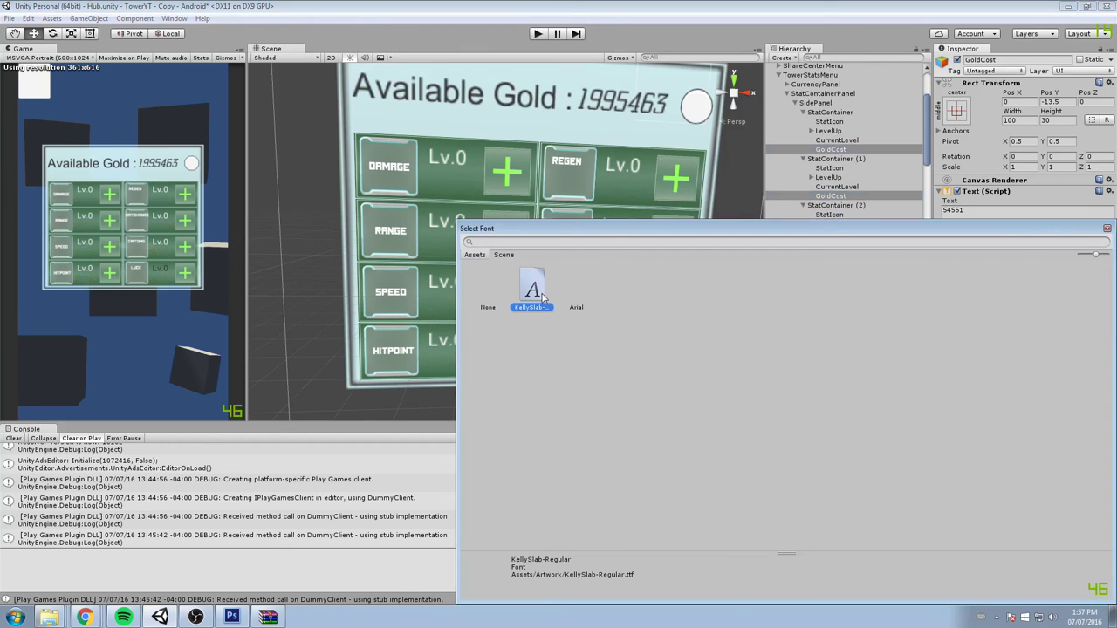
{"action": "left_click", "coordinate": [1107, 229]}
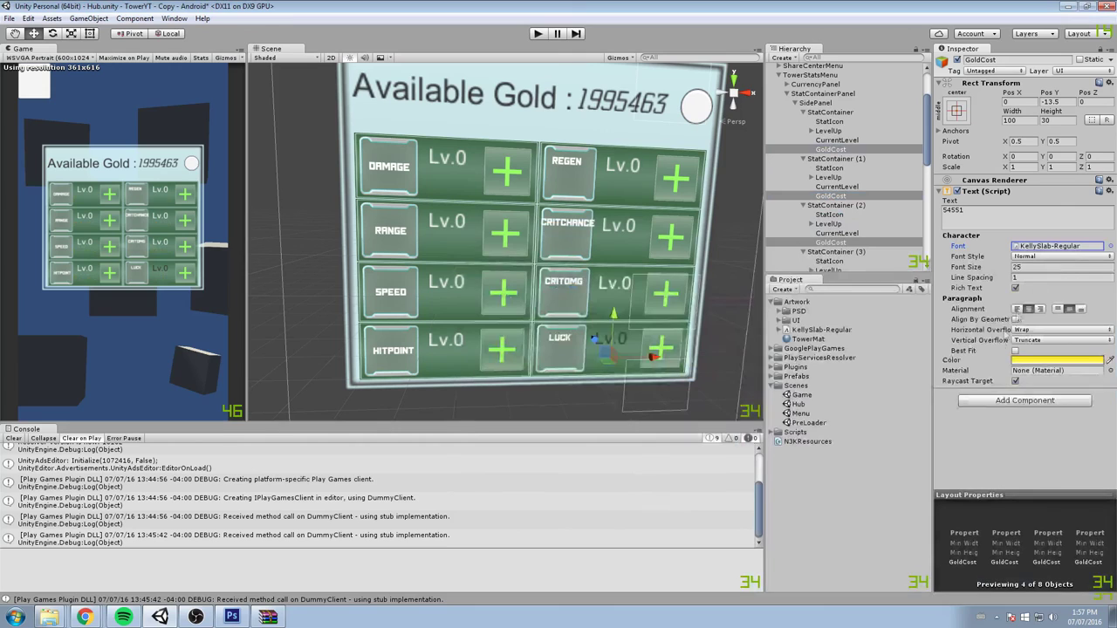
{"action": "left_click", "coordinate": [1016, 350]}
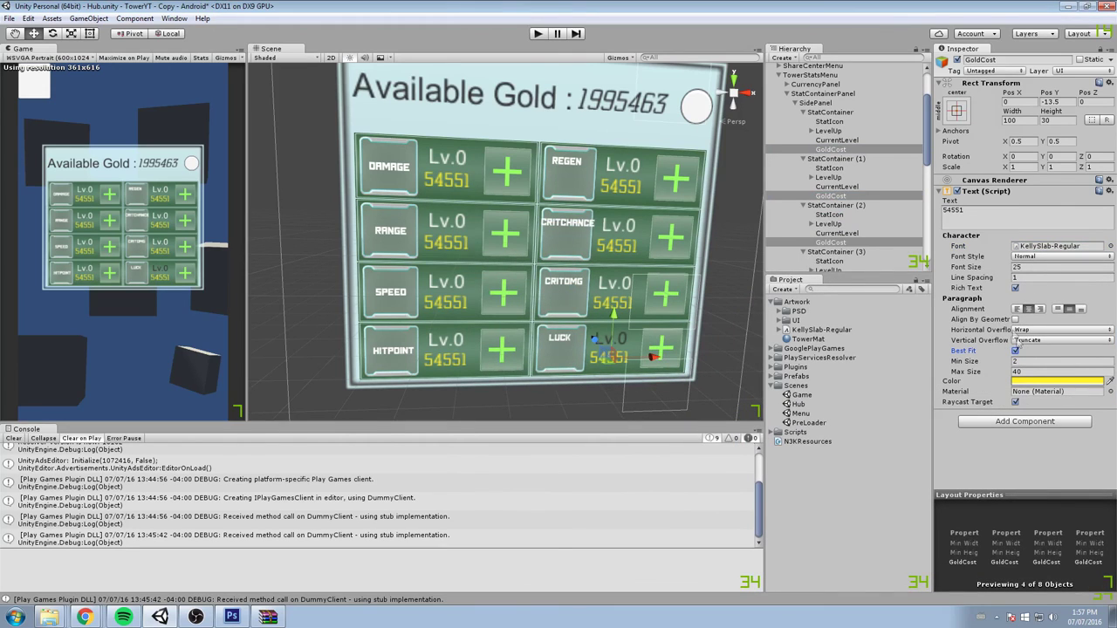
- Set the font style of the GoldCost texts in all StatContainers to Italic and inspect them in the stat grid
{"action": "left_click", "coordinate": [1039, 340]}
{"action": "left_click", "coordinate": [1047, 330]}
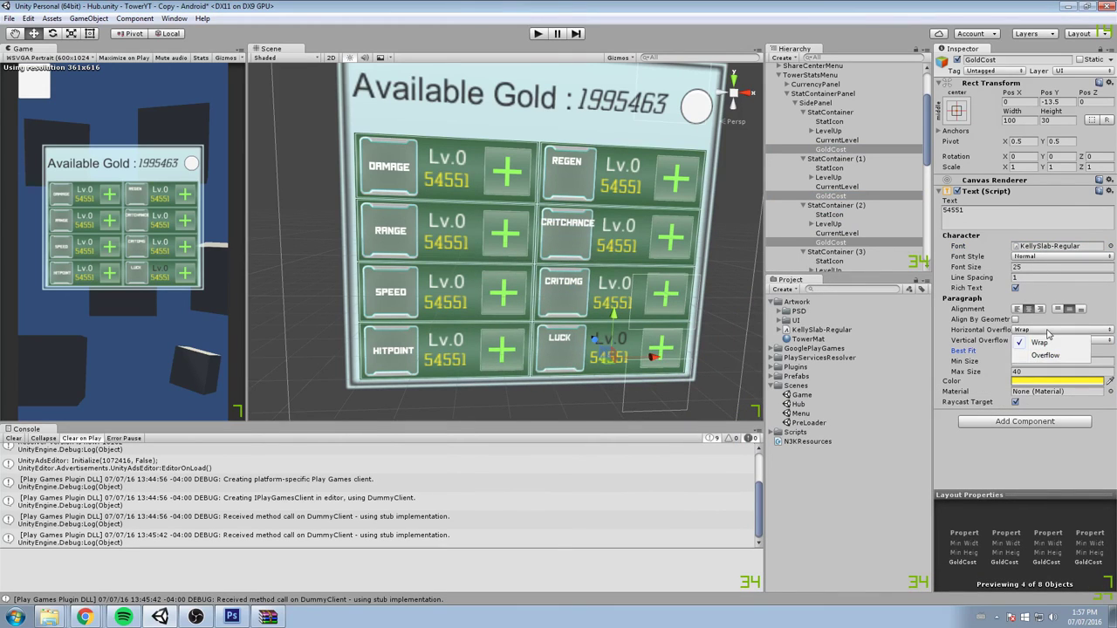
{"action": "left_click", "coordinate": [1038, 271]}
{"action": "left_click", "coordinate": [1051, 256]}
{"action": "left_click", "coordinate": [1036, 293]}
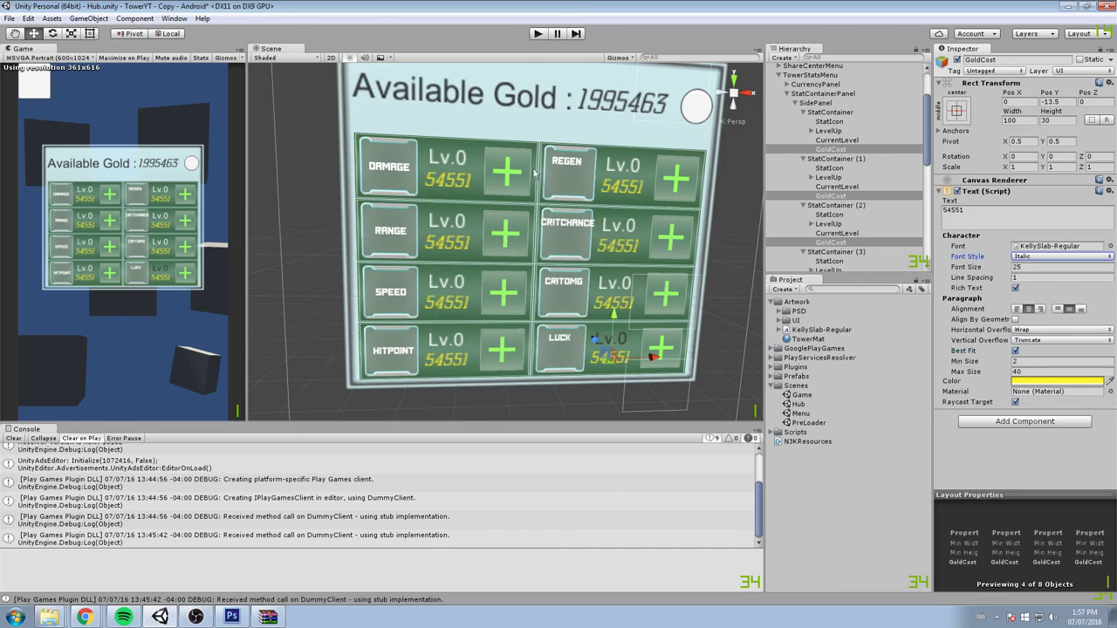
{"action": "scroll", "coordinate": [630, 182], "scroll_direction": "up", "scroll_amount": 2}
{"action": "scroll", "coordinate": [633, 175], "scroll_direction": "up", "scroll_amount": 4}
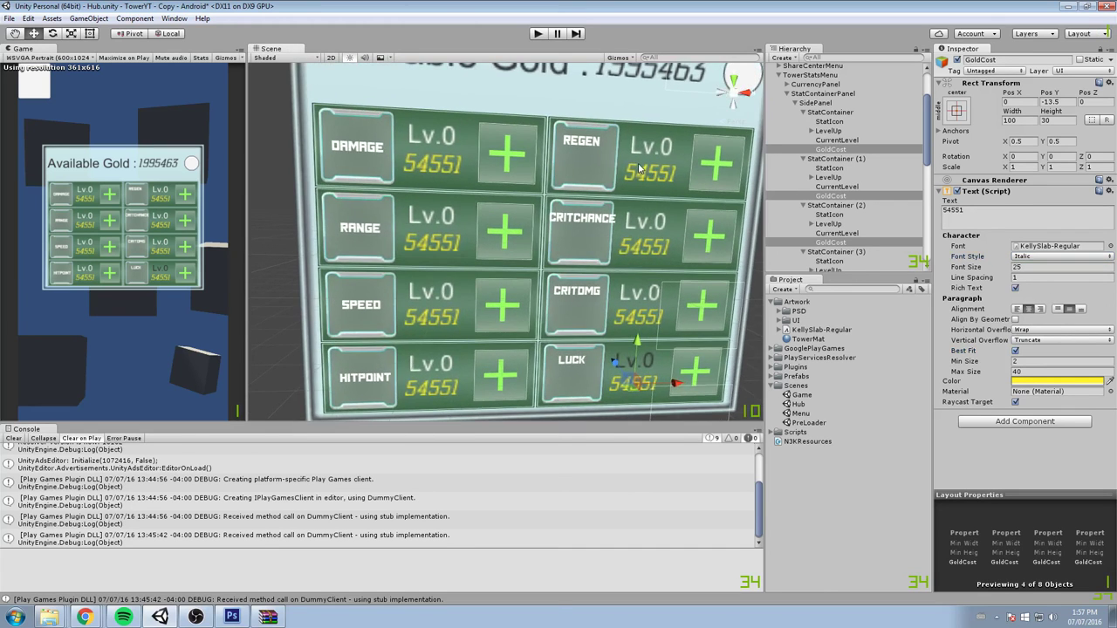
{"action": "scroll", "coordinate": [638, 167], "scroll_direction": "down", "scroll_amount": 2}
{"action": "scroll", "coordinate": [433, 187], "scroll_direction": "up", "scroll_amount": 4}
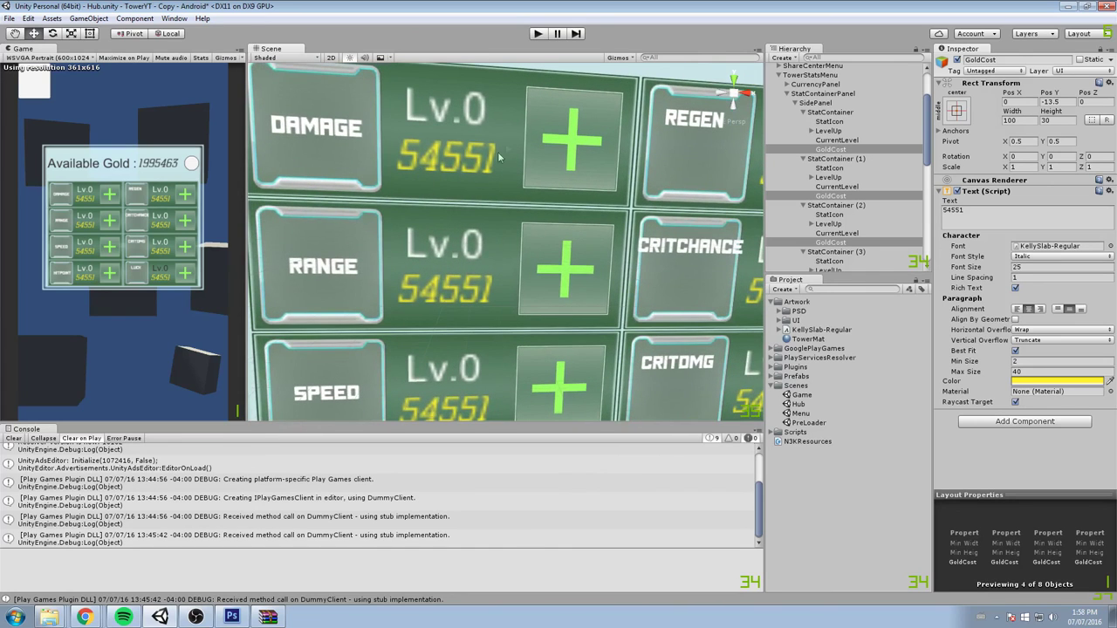
{"action": "scroll", "coordinate": [440, 150], "scroll_direction": "down", "scroll_amount": 5}
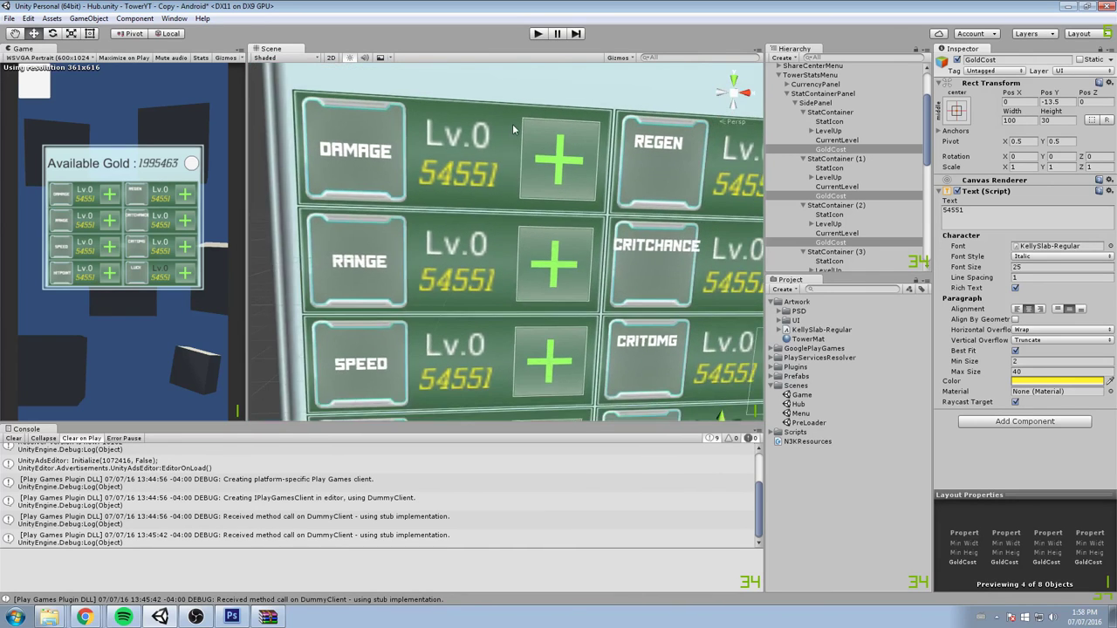
{"action": "scroll", "coordinate": [486, 150], "scroll_direction": "up", "scroll_amount": 1}
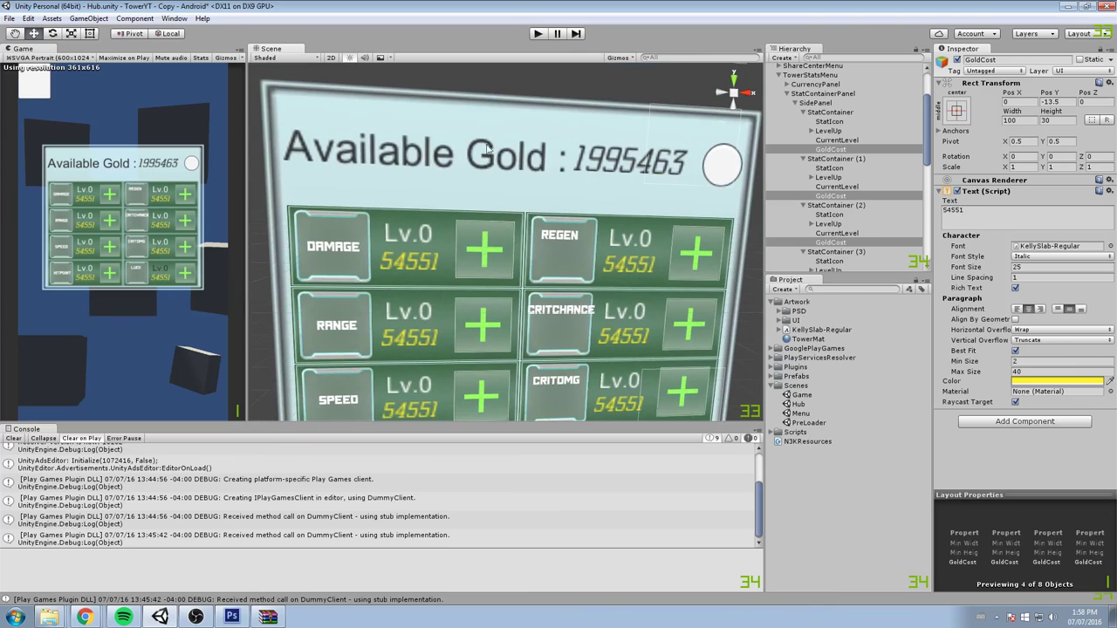
- Collapse both SidePanels and the StatContainerPanel, and expand the CurrencyPanel of TowerStatsMenu
{"action": "left_click", "coordinate": [795, 104]}
{"action": "left_click", "coordinate": [795, 113]}
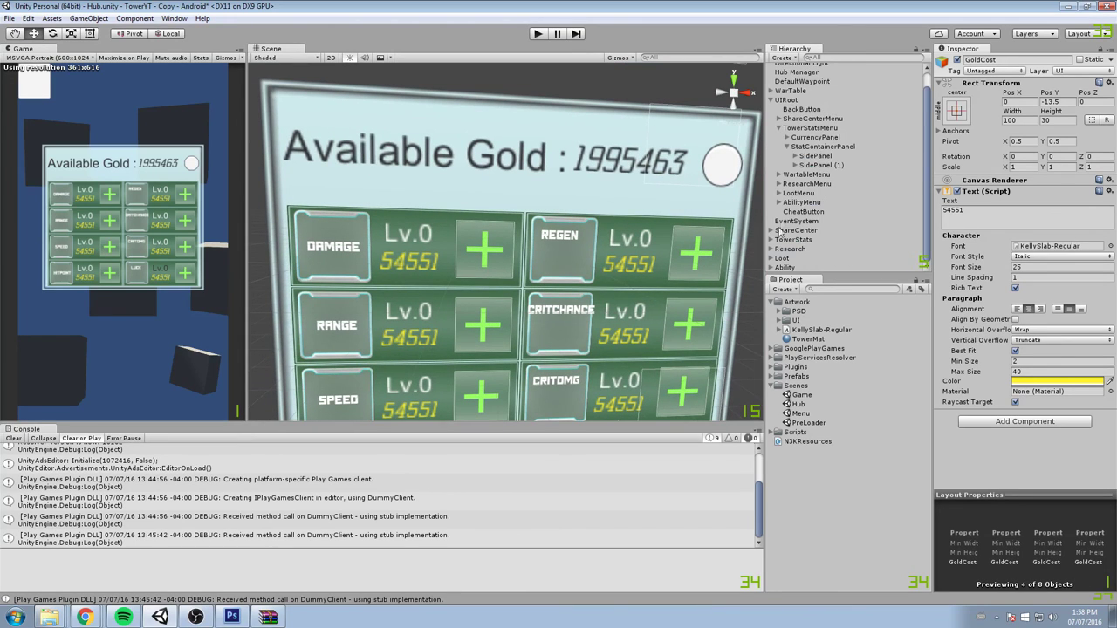
{"action": "left_click", "coordinate": [784, 147]}
{"action": "left_click", "coordinate": [786, 155]}
- Set the AvailableGold text's font to KellySlab-Regular and its font style to Bold
{"action": "left_click", "coordinate": [822, 164]}
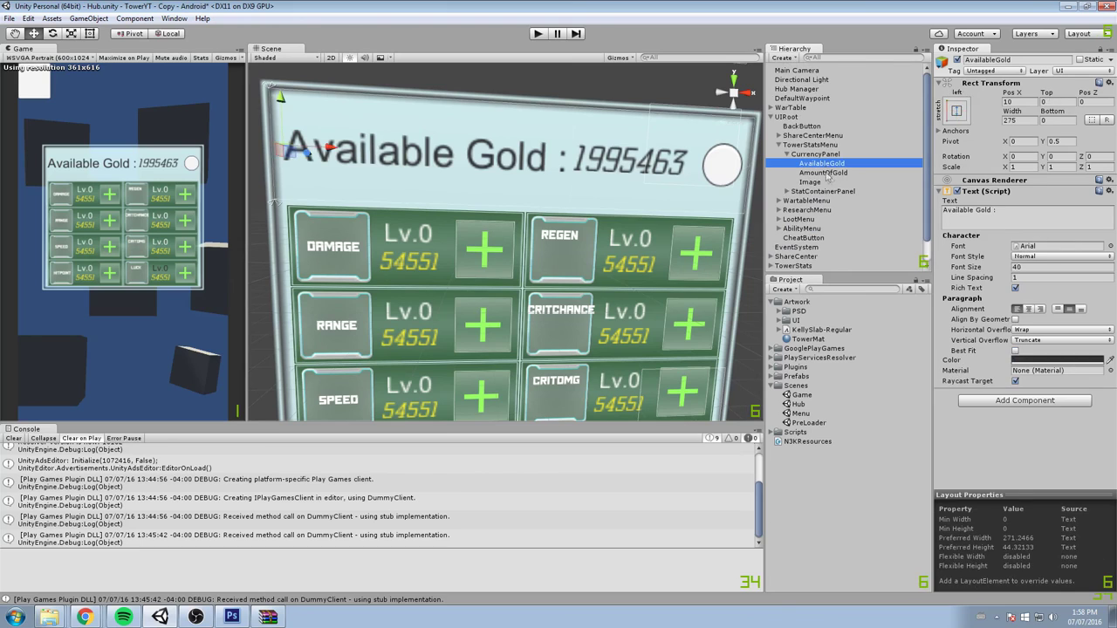
{"action": "left_click", "coordinate": [1110, 246]}
{"action": "left_click", "coordinate": [532, 288]}
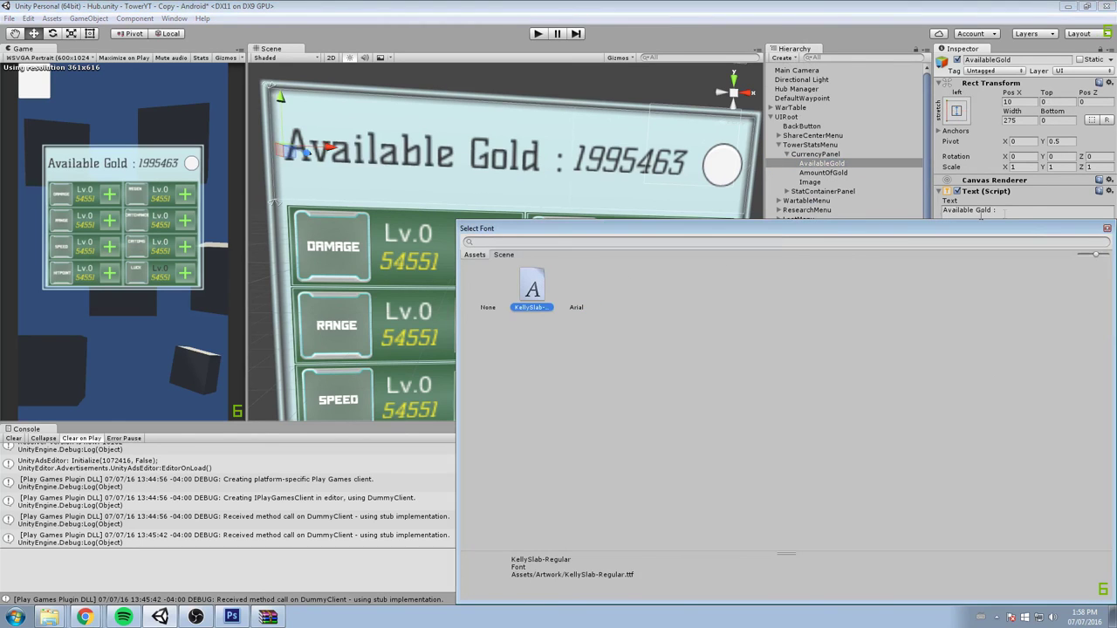
{"action": "left_click", "coordinate": [1107, 227]}
{"action": "left_click", "coordinate": [1058, 257]}
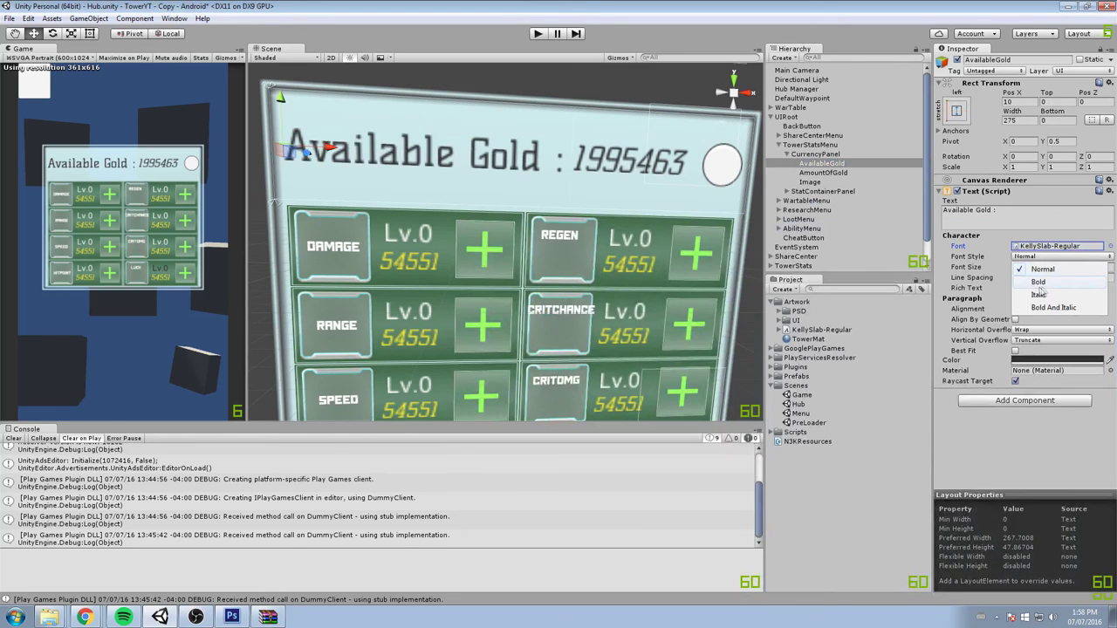
{"action": "left_click", "coordinate": [1036, 279]}
- Collapse TowerStatsMenu and hide it by setting its Canvas Group alpha to 0
{"action": "middle_click_drag", "start_coordinate": [543, 164], "coordinate": [492, 143]}
{"action": "scroll", "coordinate": [472, 175], "scroll_direction": "down", "scroll_amount": 1}
{"action": "scroll", "coordinate": [485, 177], "scroll_direction": "down", "scroll_amount": 5}
{"action": "scroll", "coordinate": [492, 143], "scroll_direction": "up", "scroll_amount": 3}
{"action": "scroll", "coordinate": [523, 218], "scroll_direction": "down", "scroll_amount": 5}
{"action": "middle_click_drag", "start_coordinate": [541, 265], "coordinate": [519, 178]}
{"action": "left_click", "coordinate": [789, 145]}
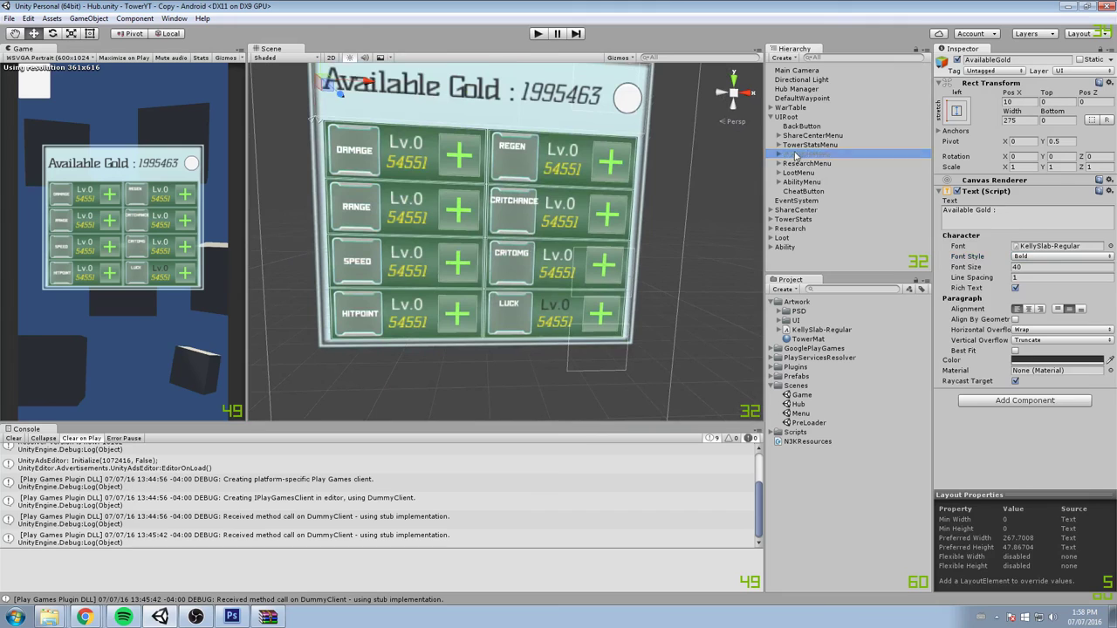
{"action": "left_click", "coordinate": [778, 145]}
{"action": "left_click", "coordinate": [1033, 286]}
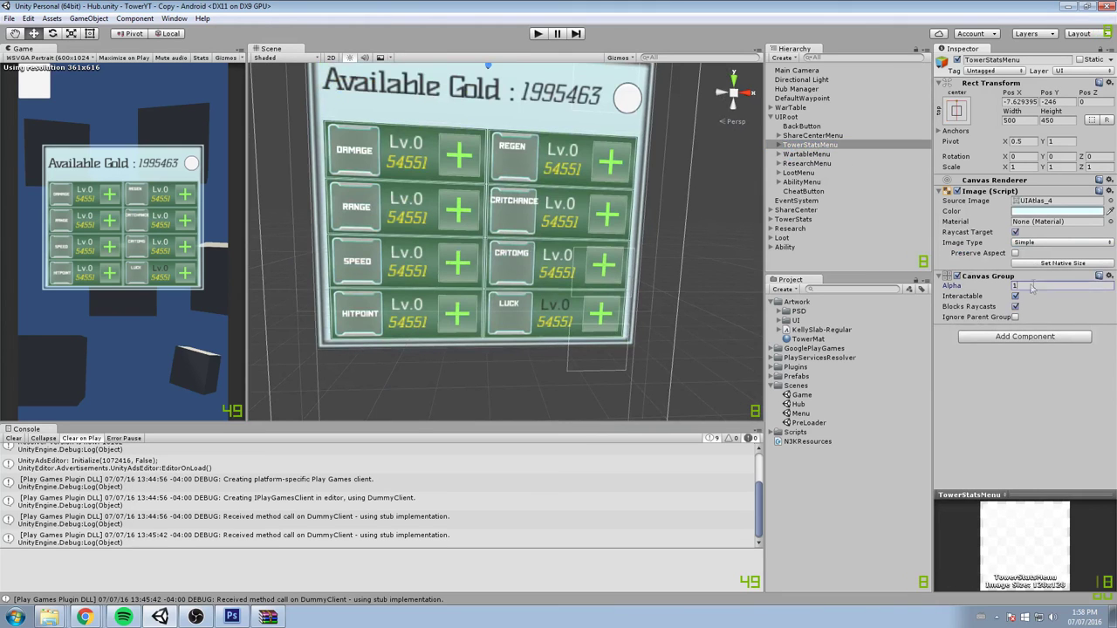
{"action": "type", "text": "0"}
- Show the WartableMenu by setting its Canvas Group alpha to 1
{"action": "left_click", "coordinate": [804, 154]}
{"action": "left_click", "coordinate": [1028, 286]}
{"action": "type", "text": "1"}
{"action": "key", "text": "Return"}
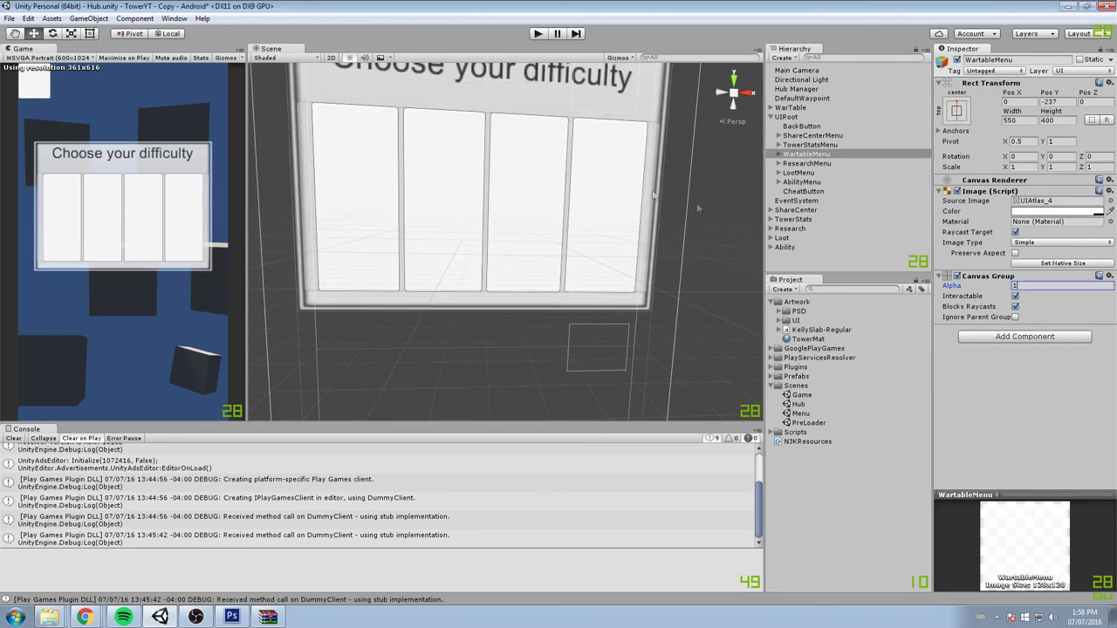
- Set the "Choose your difficulty" text of WartableMenu to the KellySlab-Regular font in Bold style
{"action": "left_click", "coordinate": [776, 155]}
{"action": "left_click", "coordinate": [798, 164]}
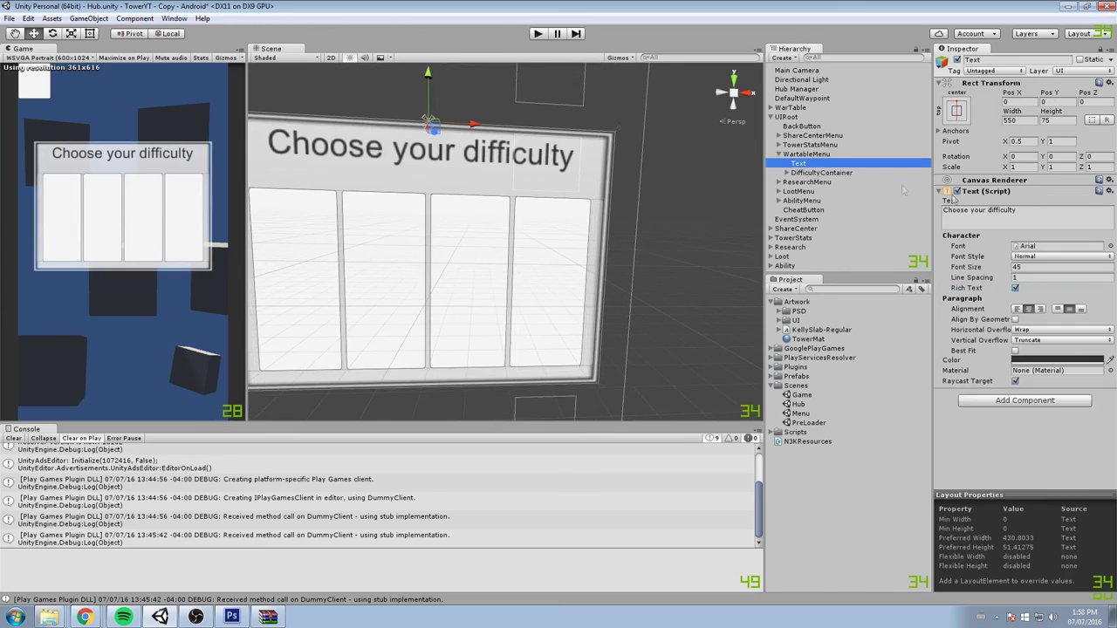
{"action": "left_click", "coordinate": [1109, 246]}
{"action": "left_click", "coordinate": [533, 290]}
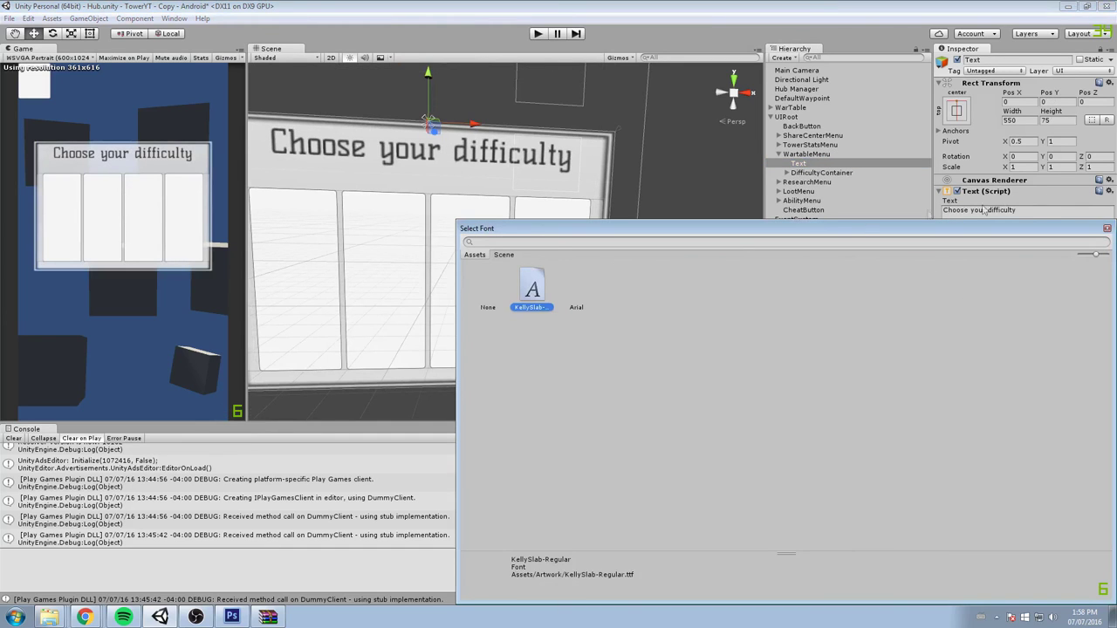
{"action": "left_click", "coordinate": [1105, 228]}
{"action": "left_click", "coordinate": [1061, 256]}
{"action": "left_click", "coordinate": [1043, 267]}
{"action": "key", "text": "f"}
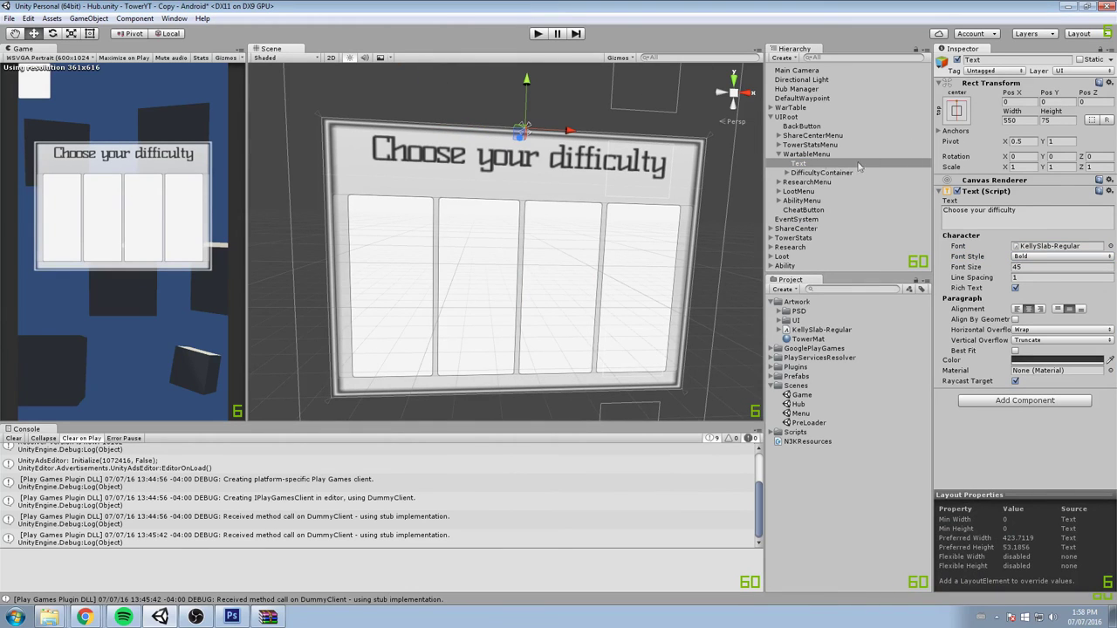
- Set the Y position of the "Choose your difficulty" text to -20
{"action": "left_click", "coordinate": [821, 154]}
{"action": "left_click", "coordinate": [812, 163]}
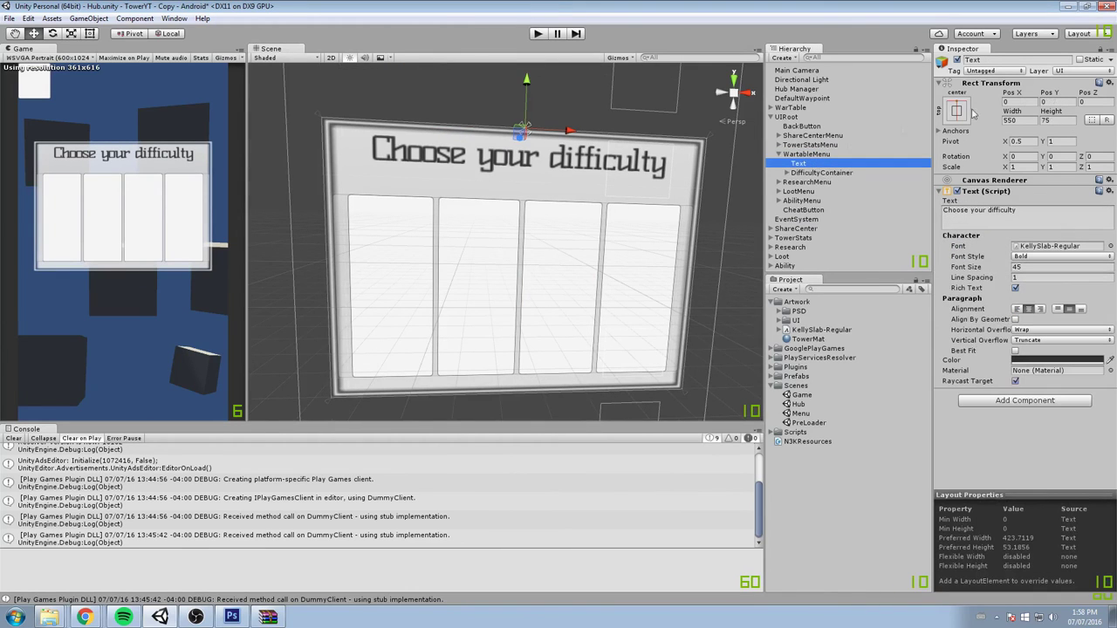
{"action": "left_click", "coordinate": [1041, 92]}
{"action": "type", "text": "-20"}
{"action": "middle_click_drag", "start_coordinate": [419, 248], "coordinate": [433, 245]}
- Collapse WartableMenu, expand ResearchMenu, and set the WartableMenu Canvas Group alpha to 0
{"action": "left_click", "coordinate": [778, 154]}
{"action": "left_click", "coordinate": [805, 163]}
{"action": "left_click", "coordinate": [778, 164]}
{"action": "left_click", "coordinate": [805, 154]}
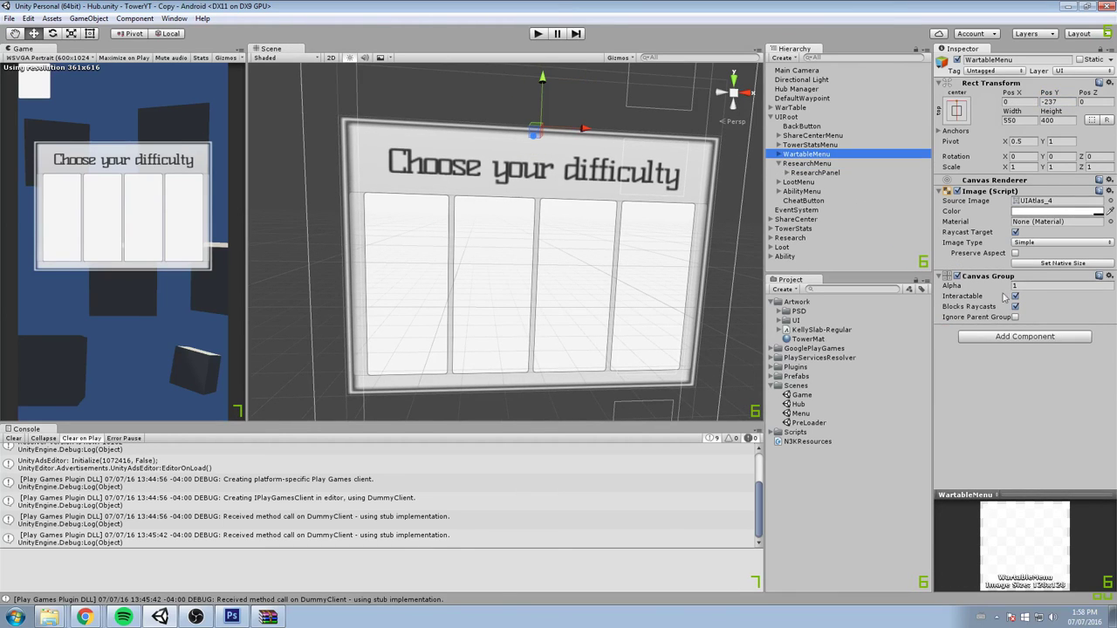
{"action": "left_click", "coordinate": [1030, 286]}
{"action": "type", "text": "0"}
- Show the ResearchMenu by setting its Canvas Group alpha to 1
{"action": "left_click", "coordinate": [816, 163]}
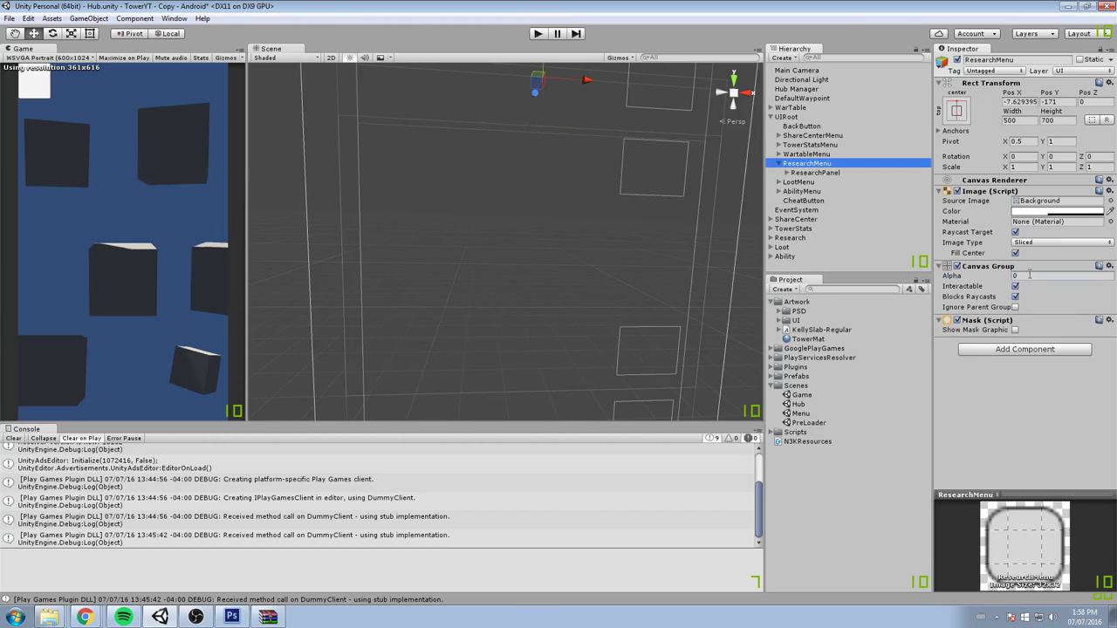
{"action": "left_click", "coordinate": [1030, 275]}
{"action": "type", "text": "1"}
{"action": "middle_click_drag", "start_coordinate": [621, 212], "coordinate": [588, 225]}
{"action": "scroll", "coordinate": [588, 225], "scroll_direction": "up", "scroll_amount": 2}
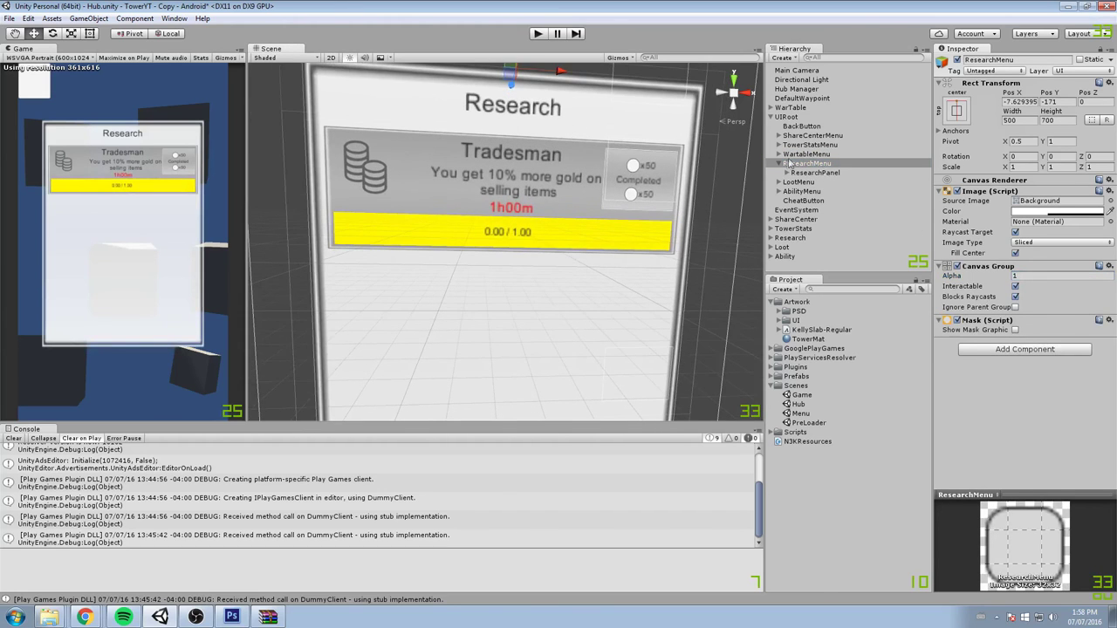
- Expand ResearchPanel and ResearchList down to ResearchContainer, and frame that container in the scene
{"action": "left_click", "coordinate": [804, 173]}
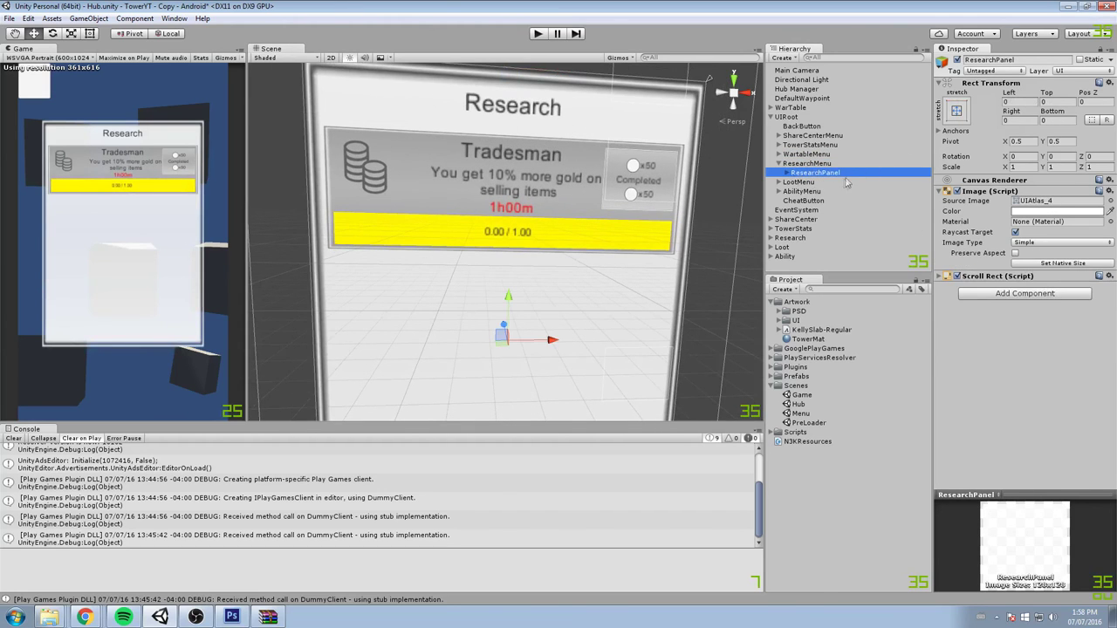
{"action": "left_click", "coordinate": [788, 173]}
{"action": "left_click", "coordinate": [787, 173]}
{"action": "left_click", "coordinate": [794, 164]}
{"action": "left_click", "coordinate": [805, 181]}
{"action": "left_click", "coordinate": [796, 176]}
{"action": "left_click", "coordinate": [787, 172]}
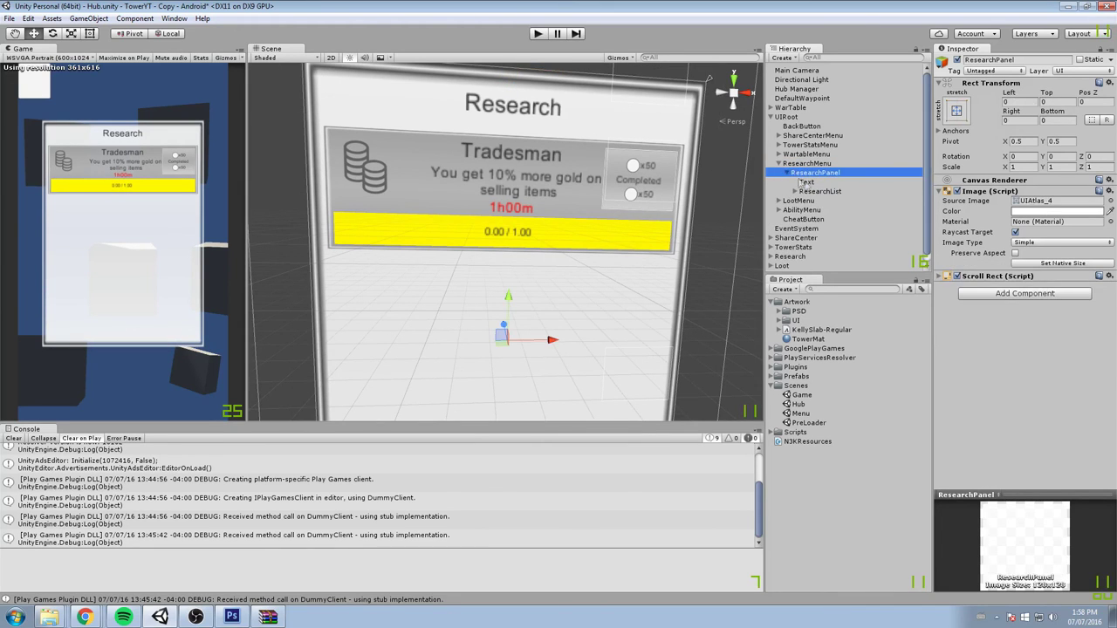
{"action": "left_click", "coordinate": [806, 181]}
{"action": "left_click", "coordinate": [811, 191]}
{"action": "left_click", "coordinate": [795, 191]}
{"action": "left_click", "coordinate": [841, 202]}
{"action": "double_click", "coordinate": [841, 201]}
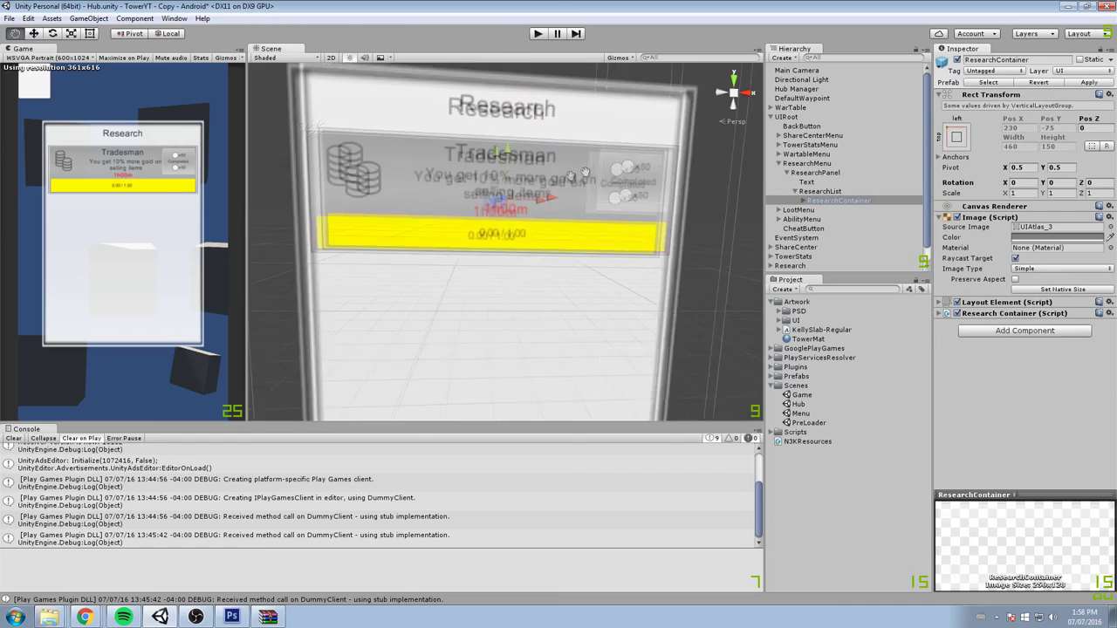
- Set the ResearchPanel heading text's font to KellySlab-Regular and its font size to 40
{"action": "left_click", "coordinate": [802, 174]}
{"action": "left_click", "coordinate": [810, 182]}
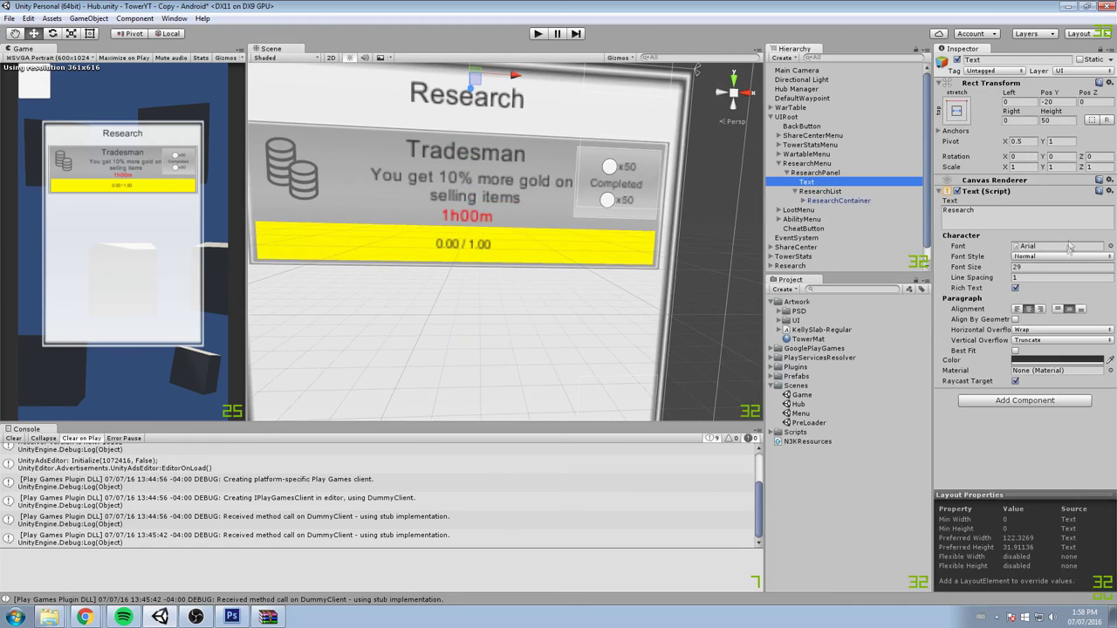
{"action": "left_click", "coordinate": [1108, 255]}
{"action": "left_click", "coordinate": [536, 297]}
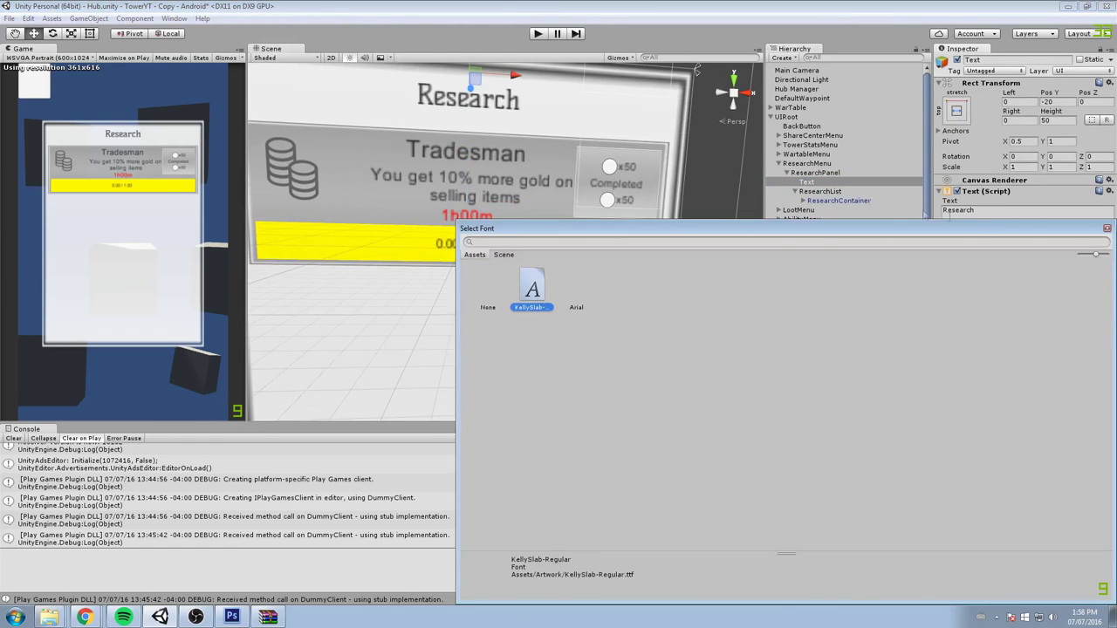
{"action": "left_click_drag", "start_coordinate": [1019, 232], "coordinate": [761, 257]}
{"action": "left_click", "coordinate": [850, 251]}
{"action": "mouse_move", "coordinate": [969, 266]}
{"action": "left_mouse_down"}
{"action": "mouse_move", "coordinate": [990, 266]}
{"action": "mouse_move", "coordinate": [979, 267]}
{"action": "left_mouse_up"}
- Try the Bold font style on the Research heading, and return it to Normal
{"action": "left_click", "coordinate": [1047, 256]}
{"action": "left_click", "coordinate": [1048, 286]}
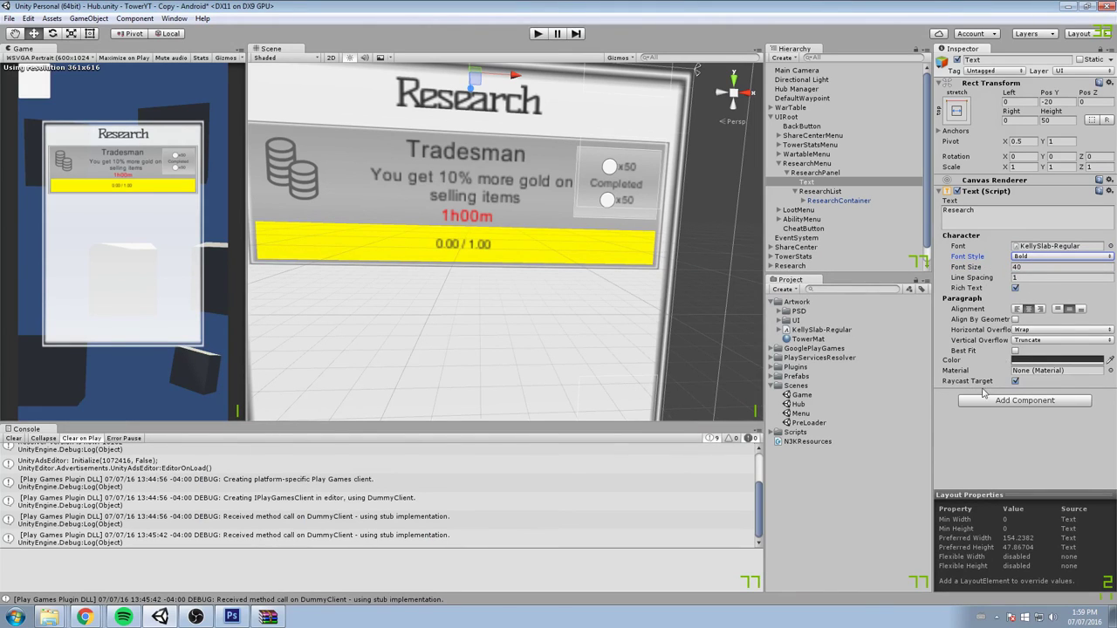
{"action": "left_click_drag", "start_coordinate": [972, 278], "coordinate": [1036, 276]}
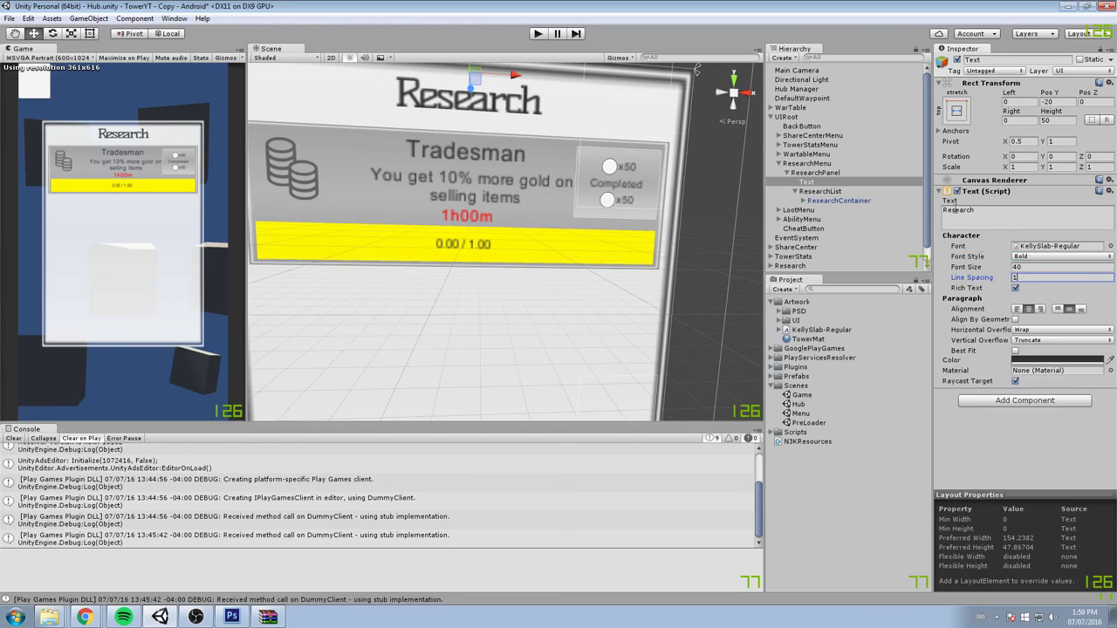
{"action": "left_click", "coordinate": [1038, 256]}
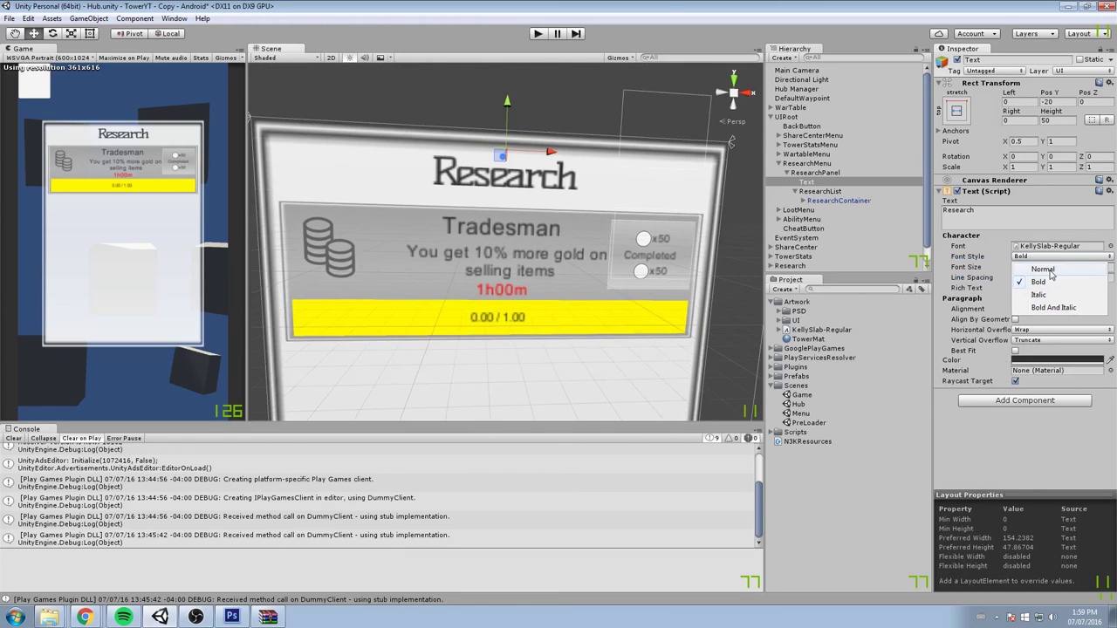
{"action": "left_click", "coordinate": [1043, 270]}
- Expand ResearchContainer and set the ResearchDescription text's font to KellySlab-Regular
{"action": "middle_click_drag", "start_coordinate": [509, 199], "coordinate": [500, 180]}
{"action": "scroll", "coordinate": [542, 184], "scroll_direction": "up", "scroll_amount": 3}
{"action": "left_click", "coordinate": [824, 201]}
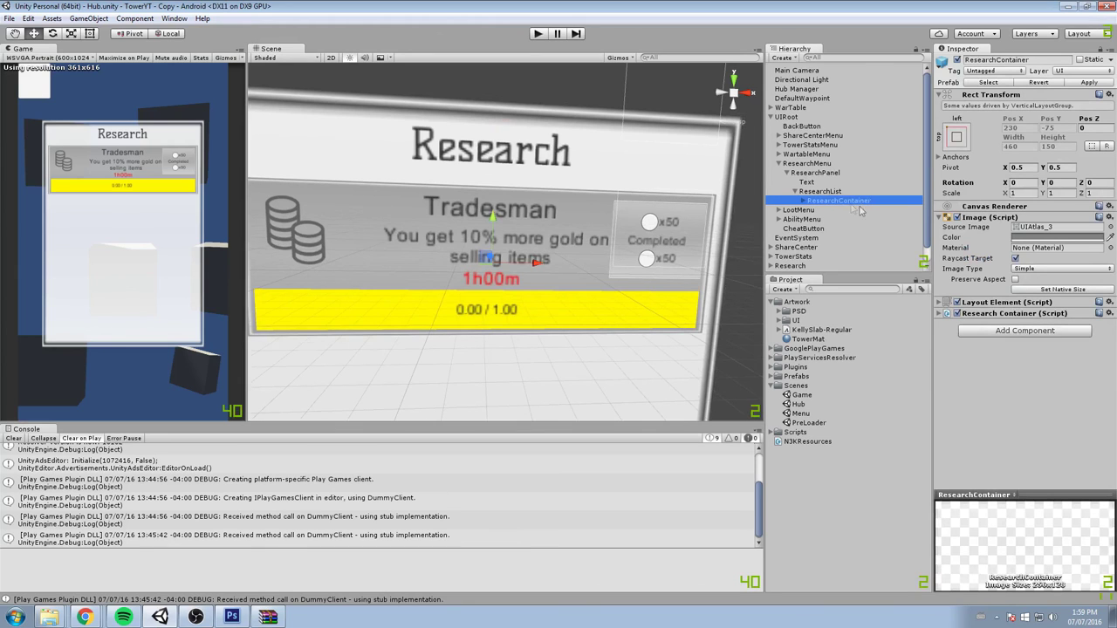
{"action": "left_click", "coordinate": [802, 201]}
{"action": "left_click", "coordinate": [840, 211]}
{"action": "middle_click_drag", "start_coordinate": [617, 196], "coordinate": [630, 177]}
{"action": "left_click", "coordinate": [864, 222]}
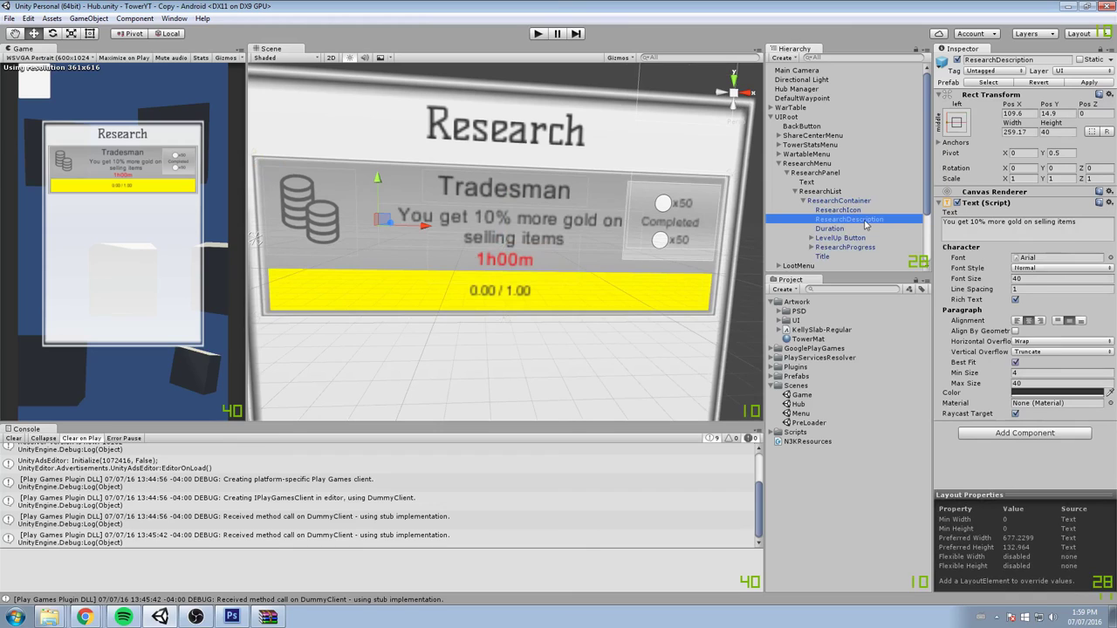
{"action": "left_click", "coordinate": [1109, 258]}
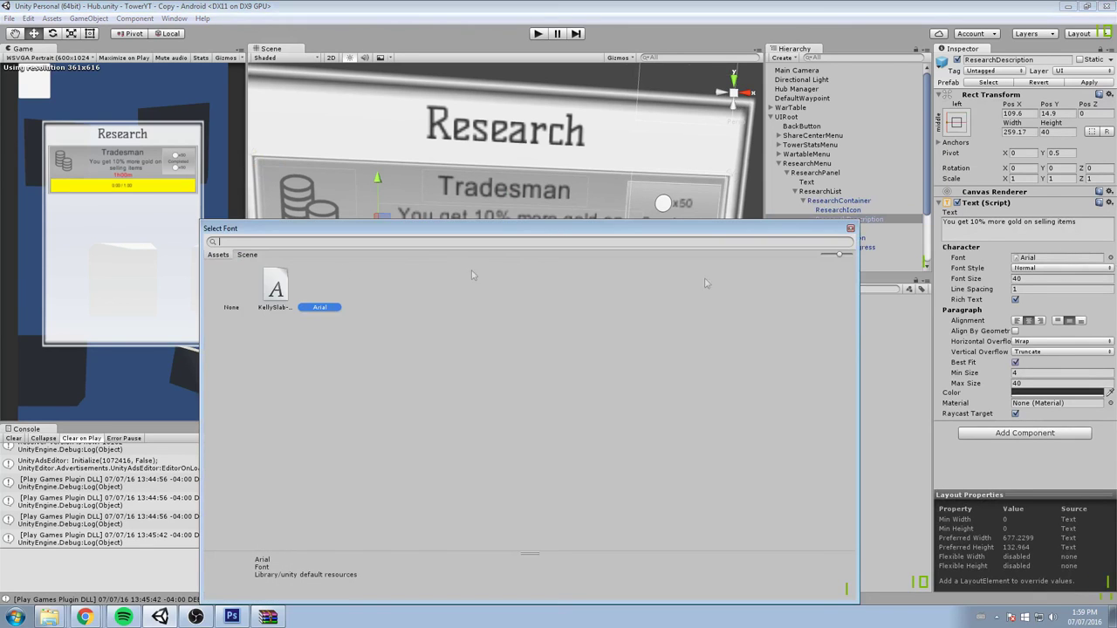
{"action": "left_click", "coordinate": [276, 291]}
{"action": "left_click", "coordinate": [850, 229]}
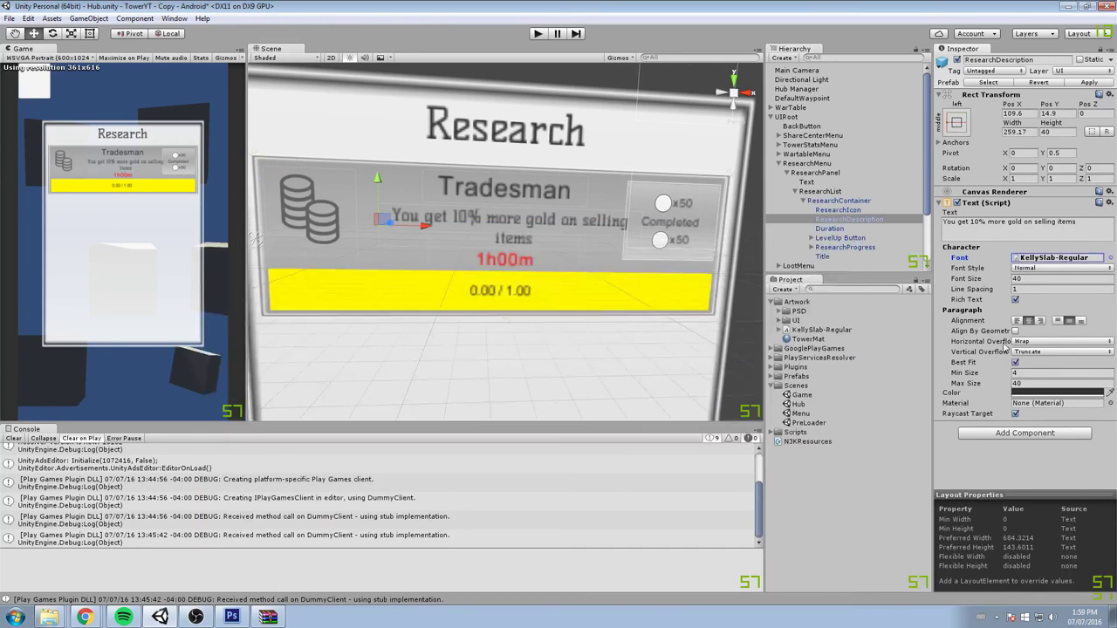
- Set the ResearchDescription text's width to 256.12 and its X position to 100
{"action": "left_click_drag", "start_coordinate": [1013, 124], "coordinate": [921, 129]}
{"action": "mouse_move", "coordinate": [426, 225]}
{"action": "left_mouse_down"}
{"action": "mouse_move", "coordinate": [404, 225]}
{"action": "mouse_move", "coordinate": [425, 225]}
{"action": "left_mouse_up"}
{"action": "left_click_drag", "start_coordinate": [1025, 113], "coordinate": [992, 128]}
{"action": "type", "text": "100"}
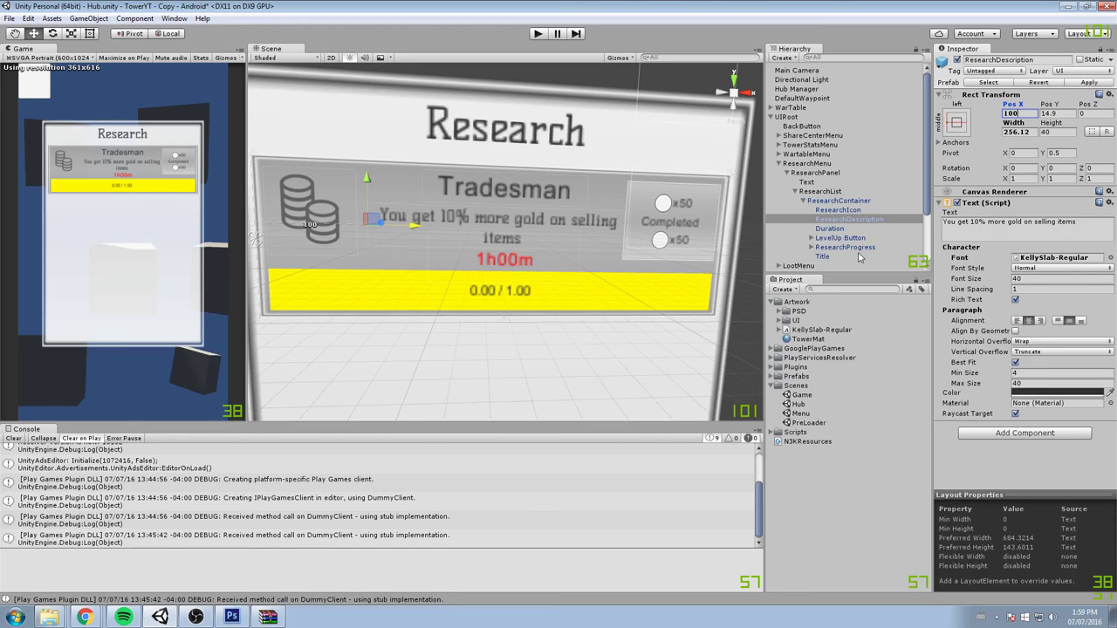
- Move the ResearchContainer's Title text slightly sideways to an X position of -3.5
{"action": "left_click", "coordinate": [837, 210]}
{"action": "left_click", "coordinate": [848, 219]}
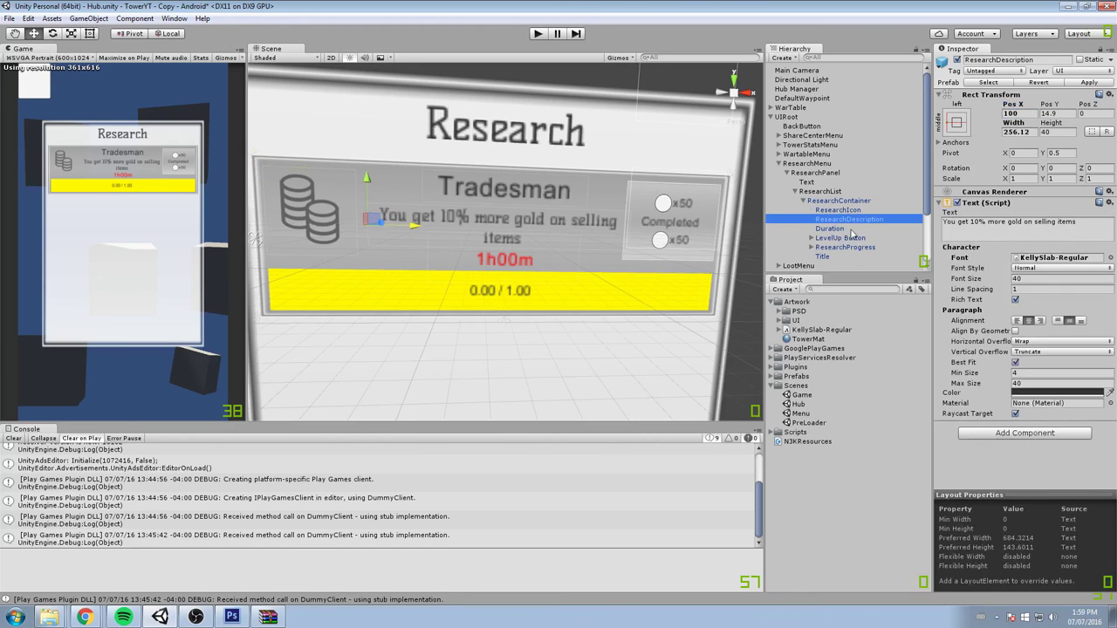
{"action": "left_click", "coordinate": [829, 258]}
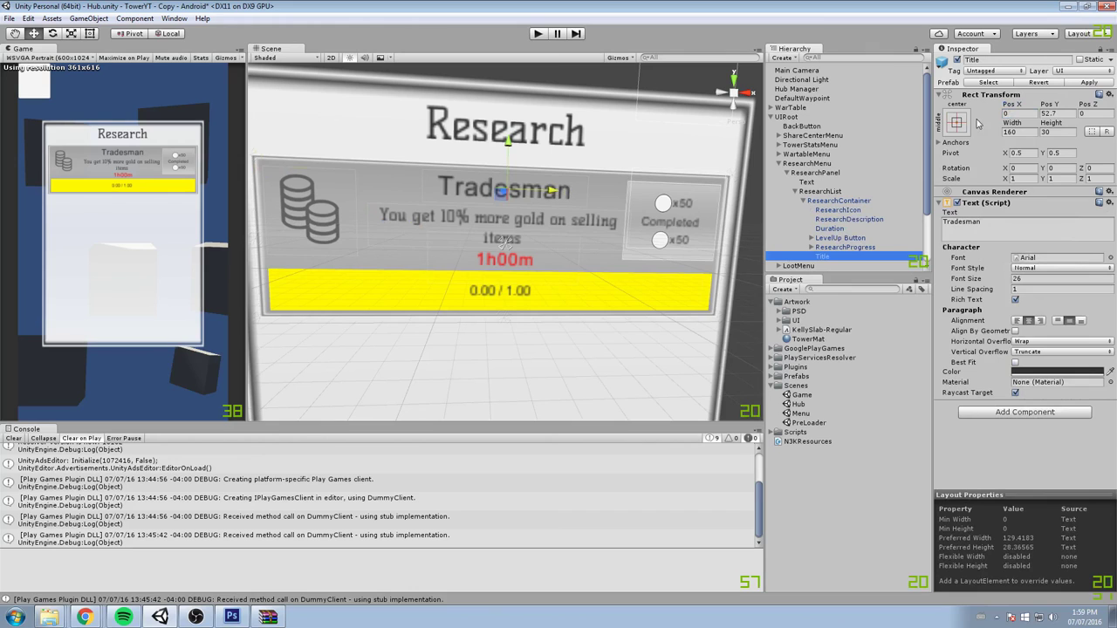
{"action": "scroll", "coordinate": [604, 196], "scroll_direction": "up", "scroll_amount": 5}
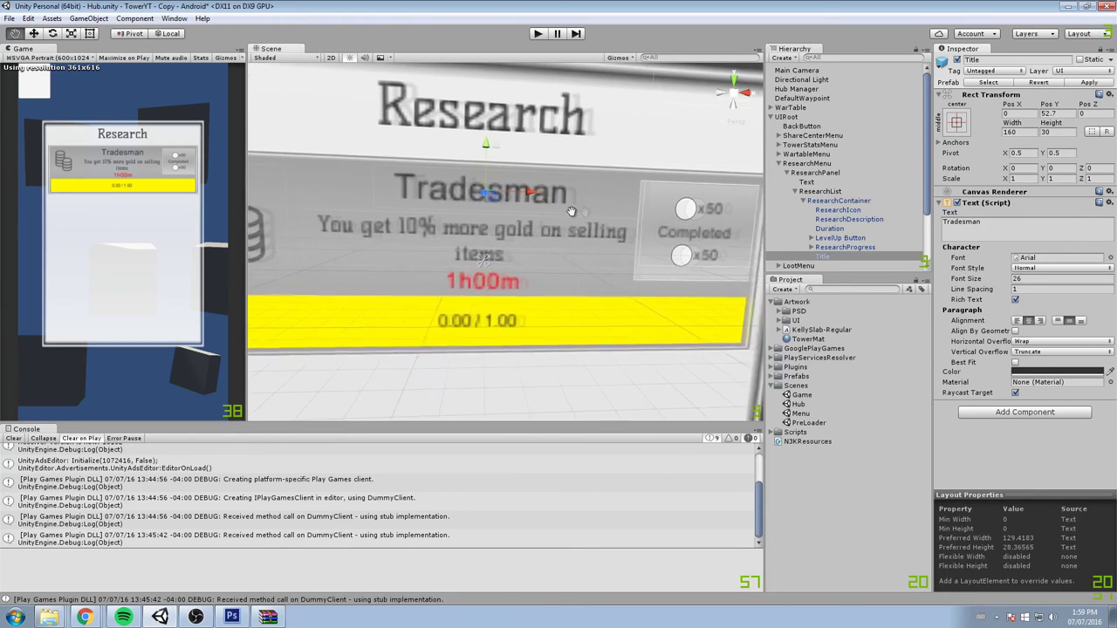
{"action": "left_click_drag", "start_coordinate": [552, 195], "coordinate": [548, 197]}
- Set the ResearchDescription text's height to 47.4
{"action": "left_click", "coordinate": [845, 219]}
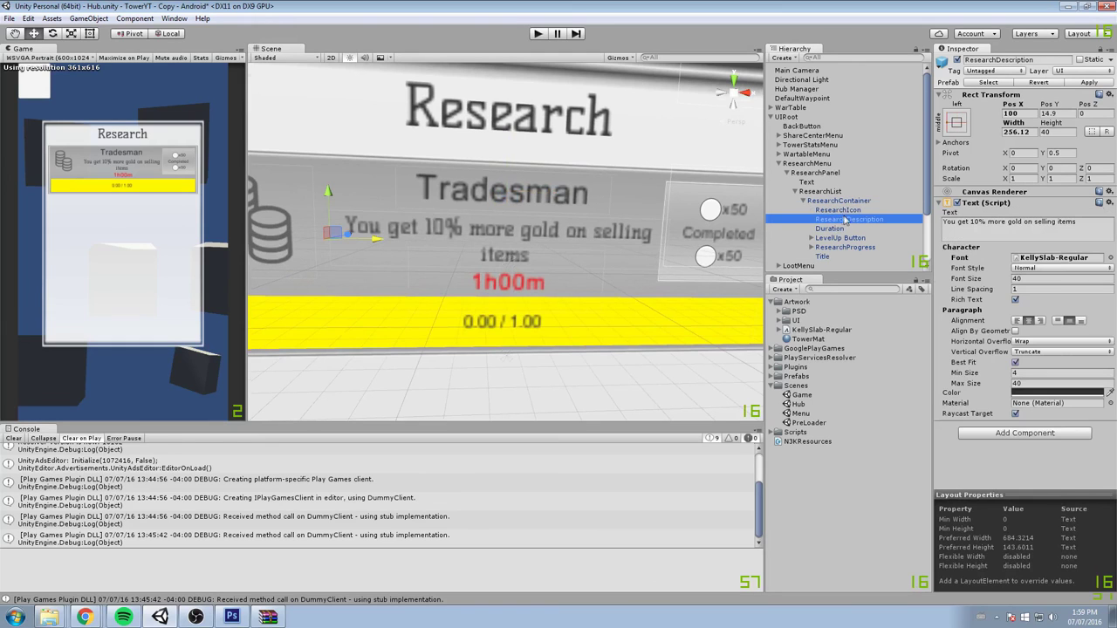
{"action": "left_click", "coordinate": [1052, 131]}
{"action": "left_click_drag", "start_coordinate": [1051, 129], "coordinate": [1057, 128]}
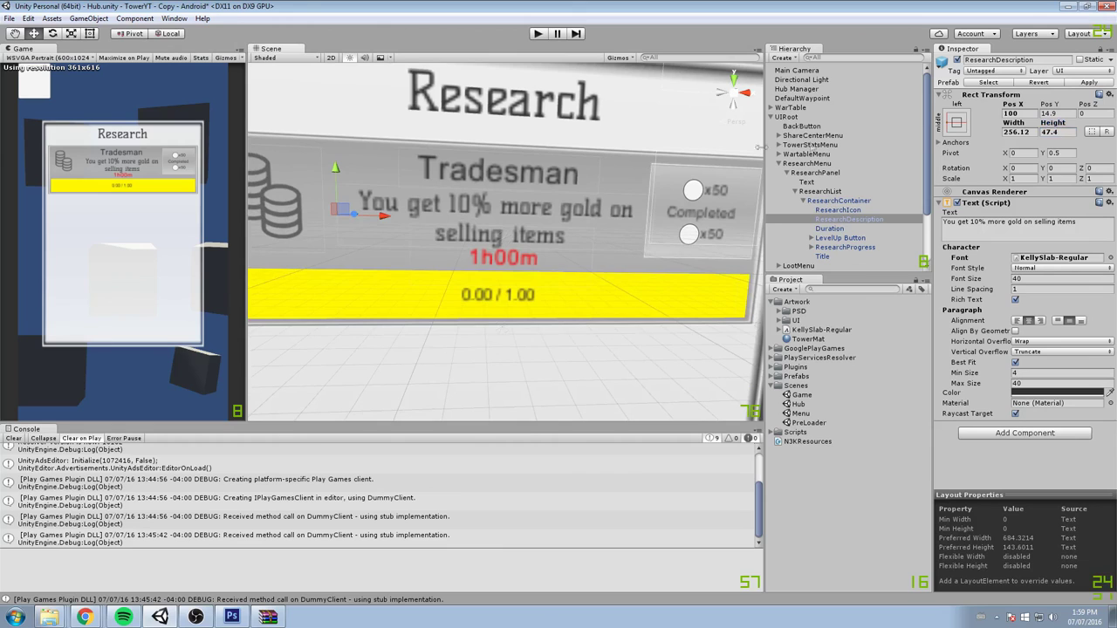
- Try the KellySlab-Regular font with Best Fit on the ResearchContainer's Title text, and undo both changes
{"action": "left_click", "coordinate": [837, 211]}
{"action": "left_click", "coordinate": [827, 200]}
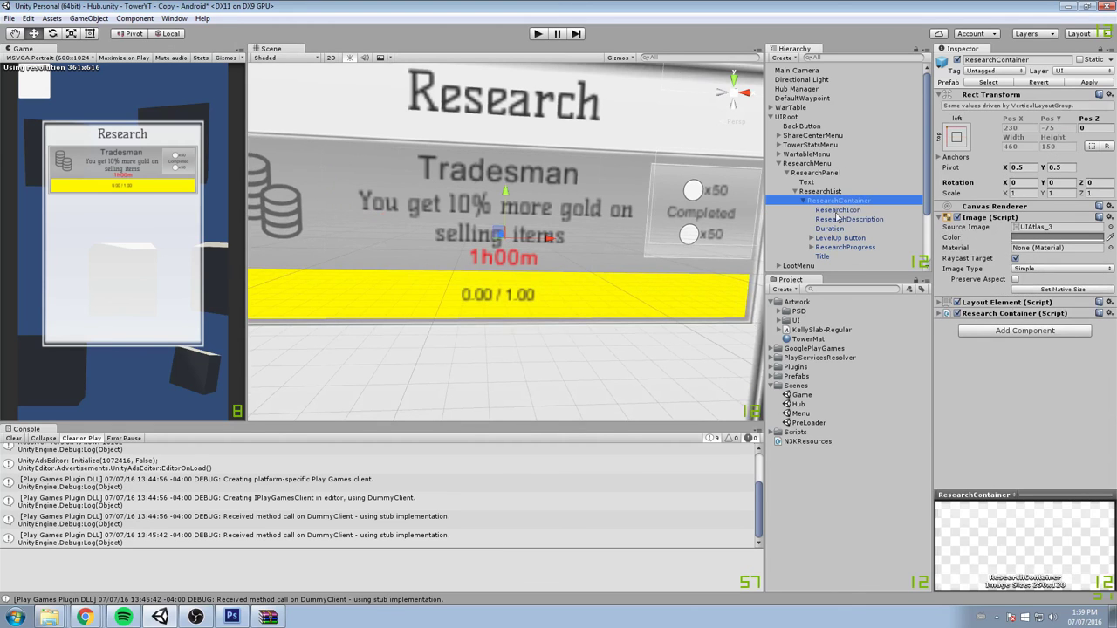
{"action": "left_click", "coordinate": [822, 257]}
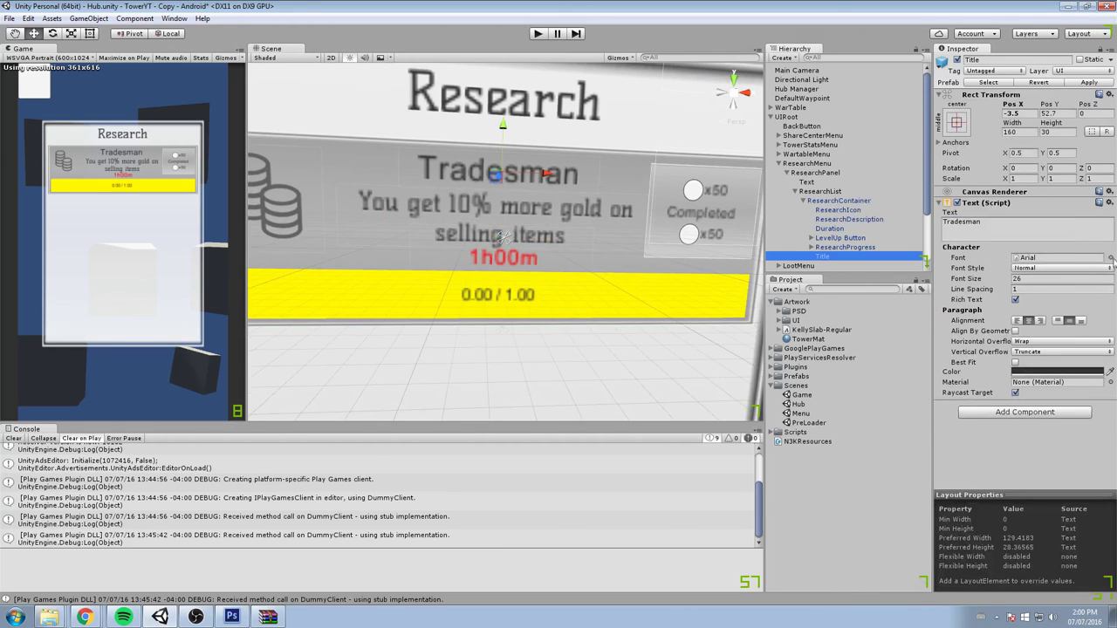
{"action": "left_click", "coordinate": [1110, 258]}
{"action": "left_click", "coordinate": [276, 288]}
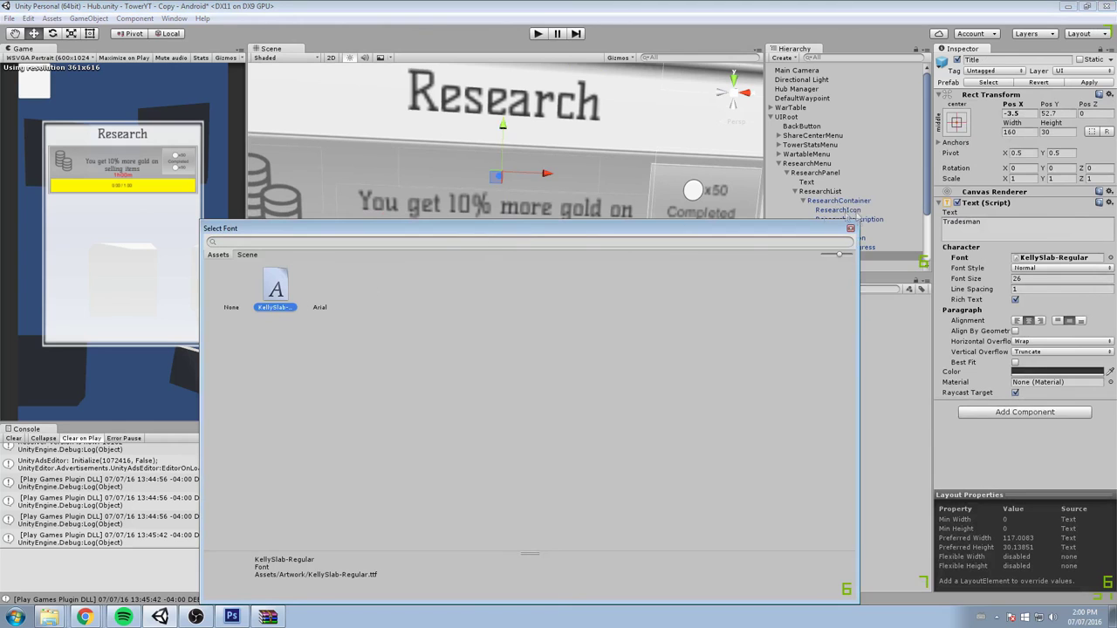
{"action": "left_click", "coordinate": [852, 228]}
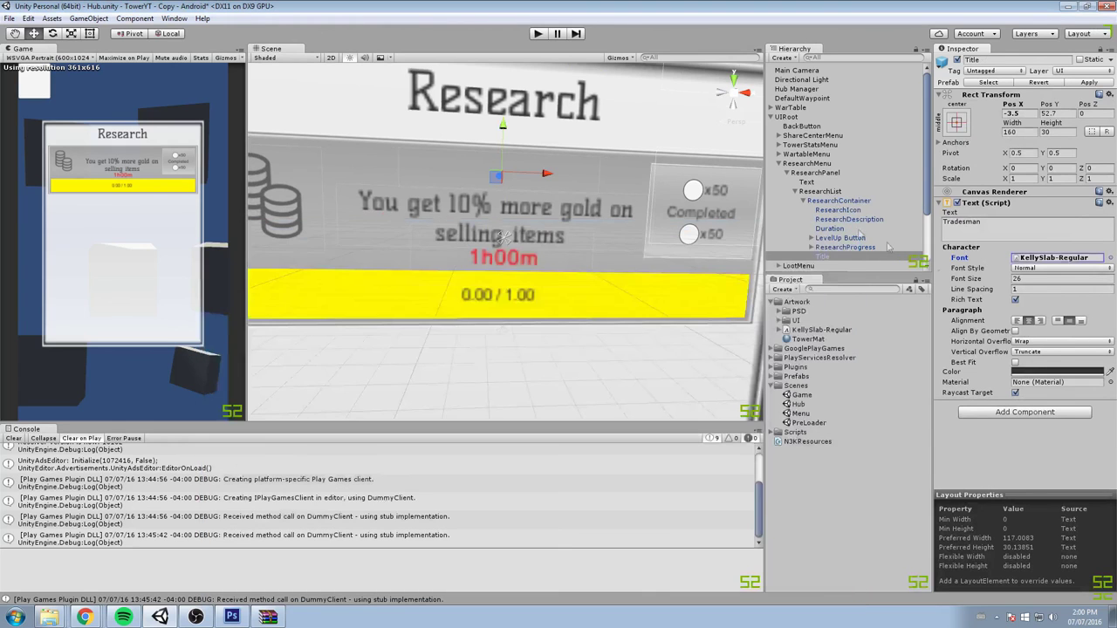
{"action": "left_click", "coordinate": [1014, 361]}
{"action": "scroll", "coordinate": [615, 240], "scroll_direction": "down", "scroll_amount": 5}
{"action": "scroll", "coordinate": [615, 240], "scroll_direction": "up", "scroll_amount": 4}
{"action": "key", "text": "ctrl+z"}
{"action": "key", "text": "ctrl+z"}
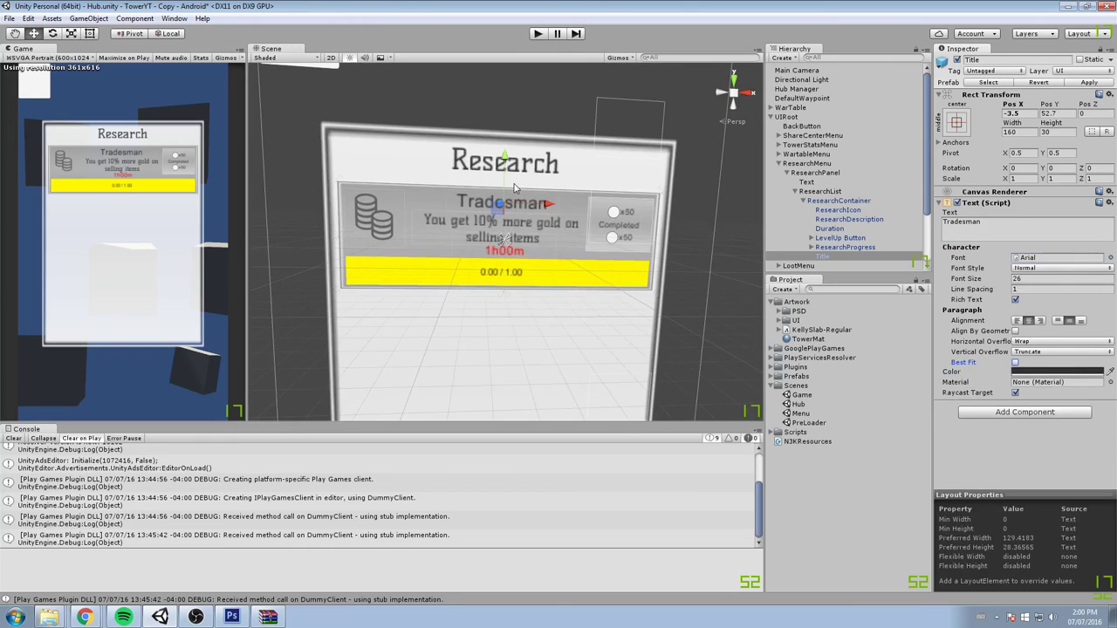
- Expand the LevelUp Button's CostPanel in the hierarchy down to the children of Cost1 and Cost2
{"action": "scroll", "coordinate": [514, 187], "scroll_direction": "up", "scroll_amount": 3}
{"action": "scroll", "coordinate": [576, 175], "scroll_direction": "up", "scroll_amount": 2}
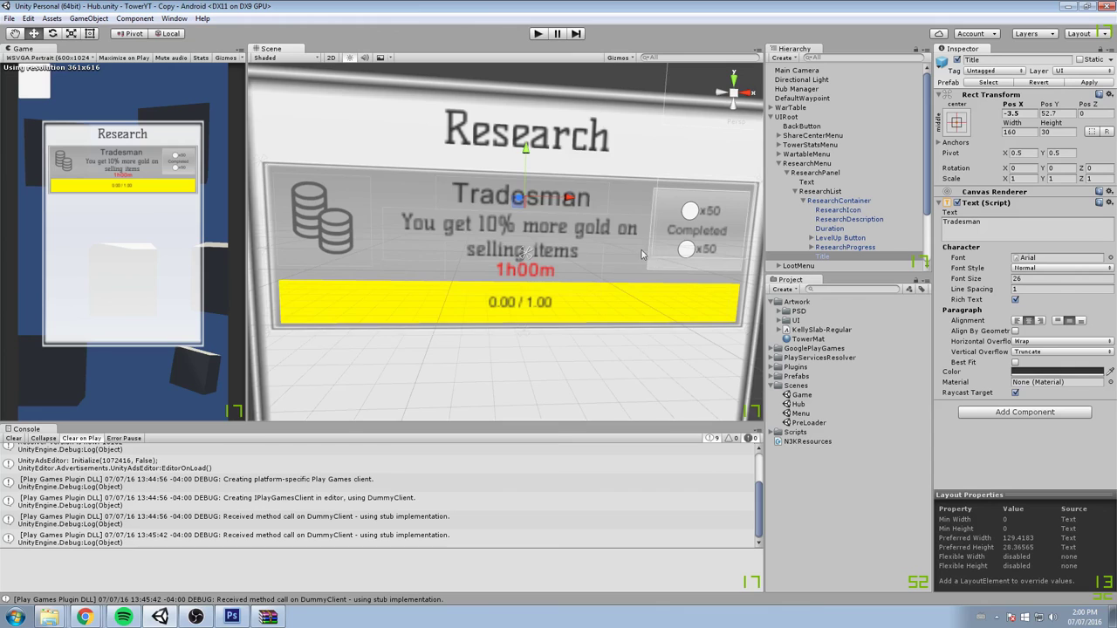
{"action": "scroll", "coordinate": [647, 206], "scroll_direction": "up", "scroll_amount": 3}
{"action": "right_click_drag", "start_coordinate": [646, 205], "coordinate": [685, 220]}
{"action": "middle_click_drag", "start_coordinate": [479, 276], "coordinate": [523, 244]}
{"action": "middle_click_drag", "start_coordinate": [609, 173], "coordinate": [522, 200]}
{"action": "left_click", "coordinate": [630, 210]}
{"action": "left_click", "coordinate": [818, 177]}
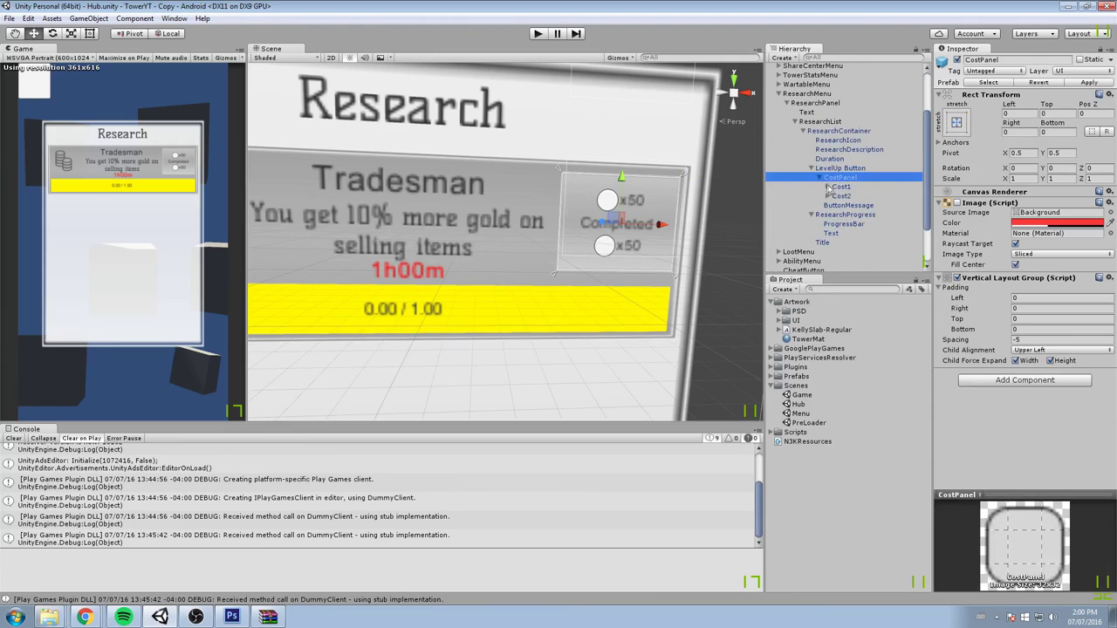
{"action": "left_click", "coordinate": [829, 187]}
{"action": "left_click", "coordinate": [825, 187]}
{"action": "left_click", "coordinate": [828, 214]}
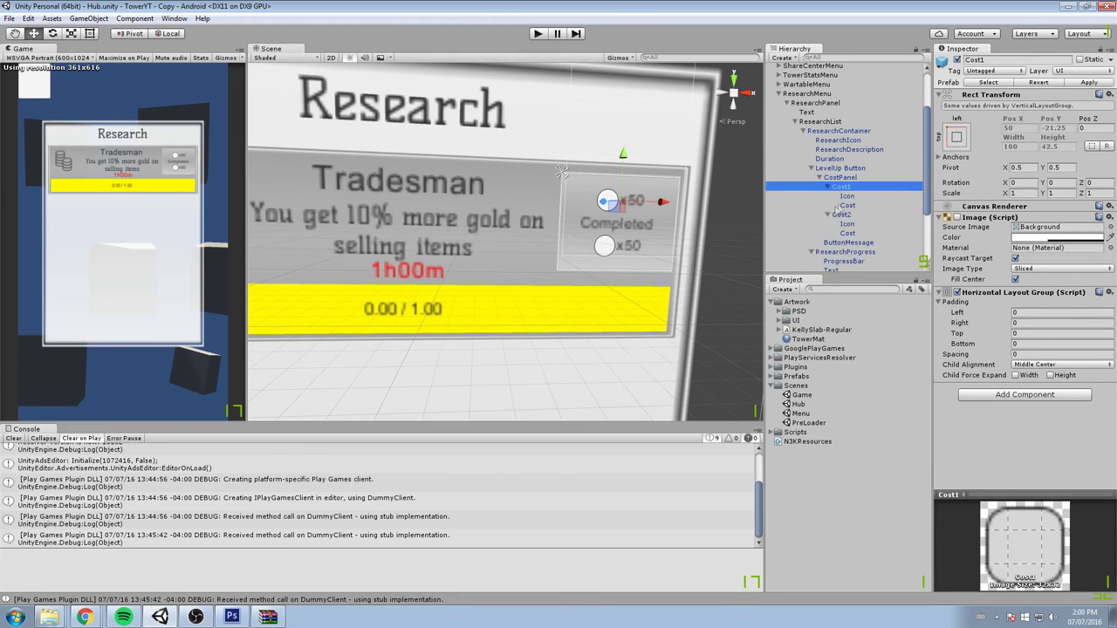
- Set the font of both Cost texts, under Cost1 and Cost2, to KellySlab-Regular
{"action": "scroll", "coordinate": [852, 228], "scroll_direction": "down", "scroll_amount": 3}
{"action": "left_click", "coordinate": [874, 127]}
{"action": "left_click", "coordinate": [861, 135]}
{"action": "left_click", "coordinate": [859, 163], "text": "ctrl"}
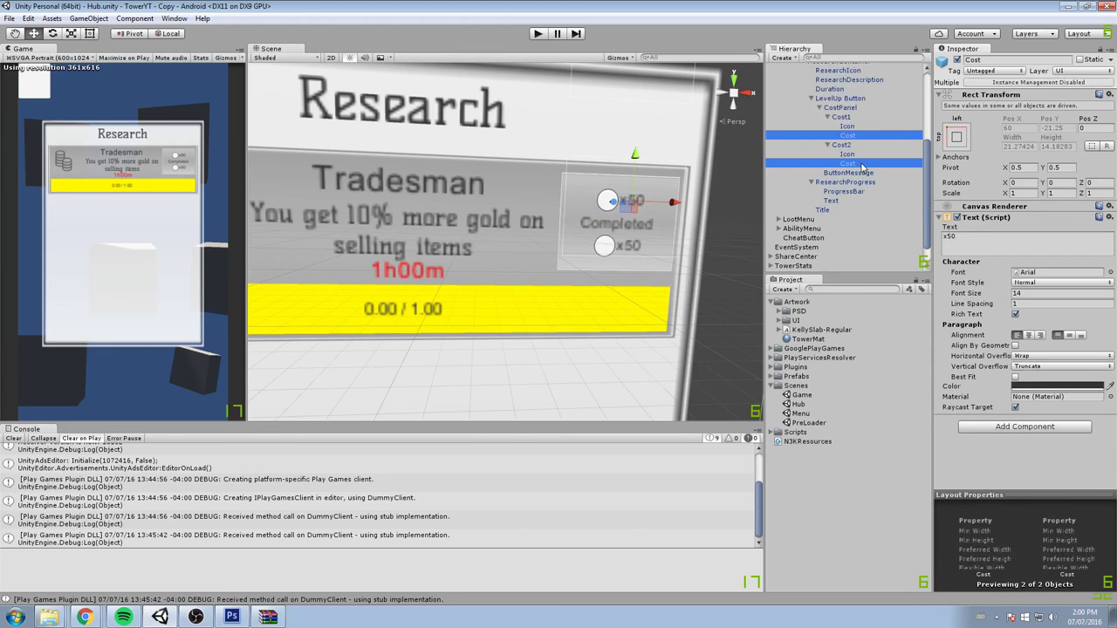
{"action": "left_click", "coordinate": [1109, 273]}
{"action": "left_click", "coordinate": [275, 288]}
{"action": "left_click", "coordinate": [849, 230]}
- Set the font style of both Cost texts to Italic
{"action": "left_click", "coordinate": [1061, 283]}
{"action": "left_click", "coordinate": [1061, 323]}
{"action": "scroll", "coordinate": [593, 199], "scroll_direction": "down", "scroll_amount": 5}
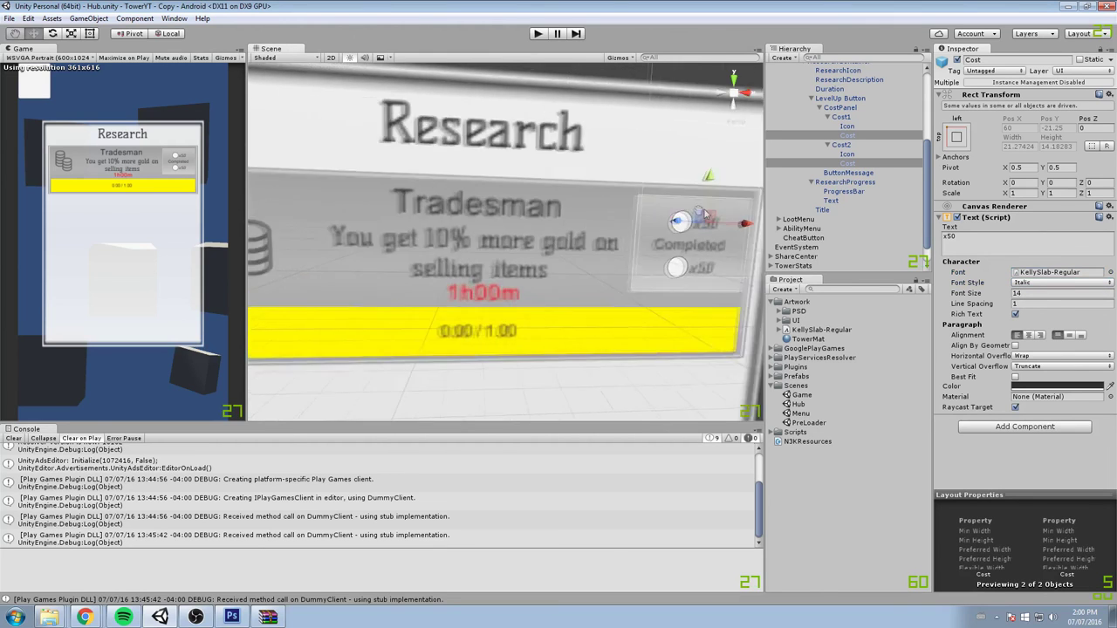
{"action": "middle_click_drag", "start_coordinate": [630, 193], "coordinate": [666, 182]}
{"action": "scroll", "coordinate": [667, 182], "scroll_direction": "up", "scroll_amount": 1}
- Apply the ResearchContainer changes to its prefab and save the Hub scene
{"action": "left_click", "coordinate": [811, 99]}
{"action": "left_click", "coordinate": [839, 110]}
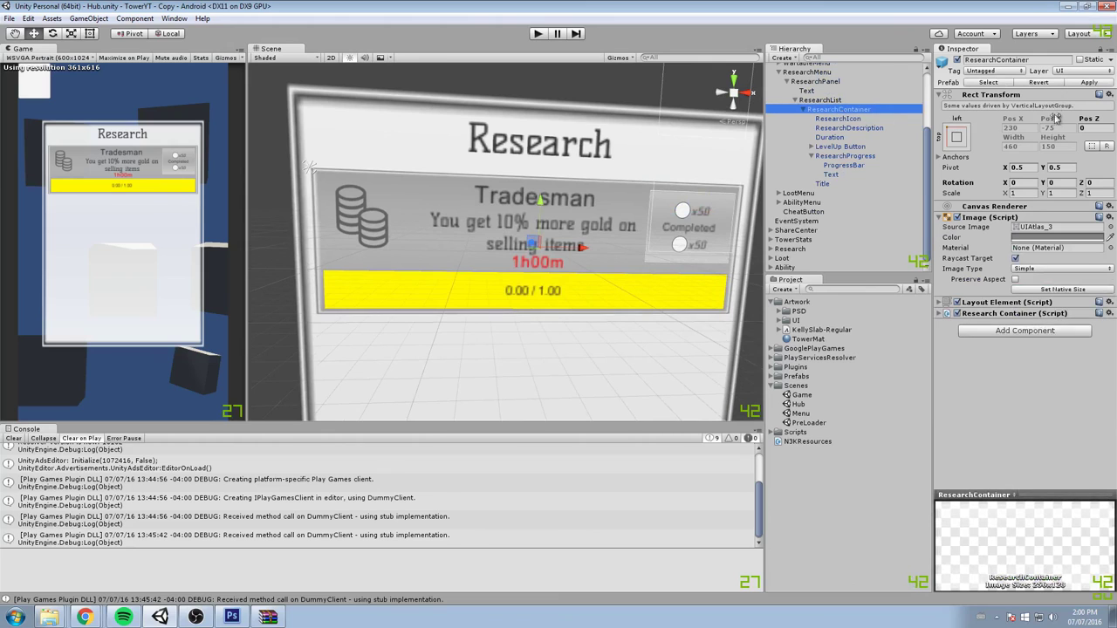
{"action": "left_click", "coordinate": [1081, 83]}
{"action": "middle_click_drag", "start_coordinate": [602, 133], "coordinate": [599, 135]}
{"action": "key", "text": "ctrl+s"}
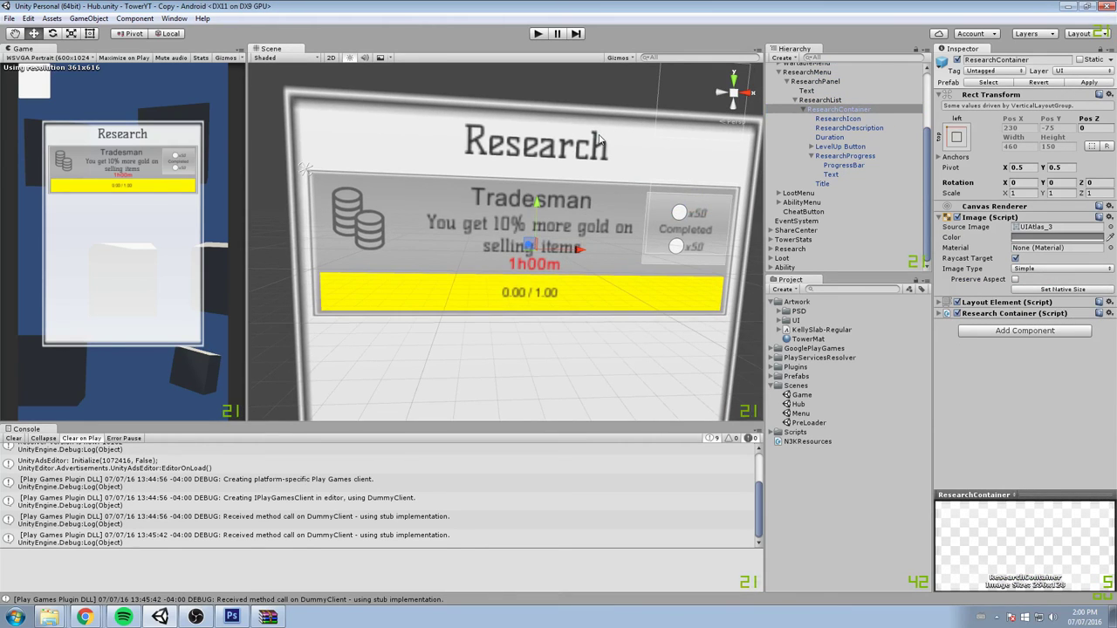
- Collapse ResearchList and hide the ResearchMenu by setting its Canvas Group alpha to 0
{"action": "scroll", "coordinate": [598, 140], "scroll_direction": "down", "scroll_amount": 4}
{"action": "left_click", "coordinate": [852, 101]}
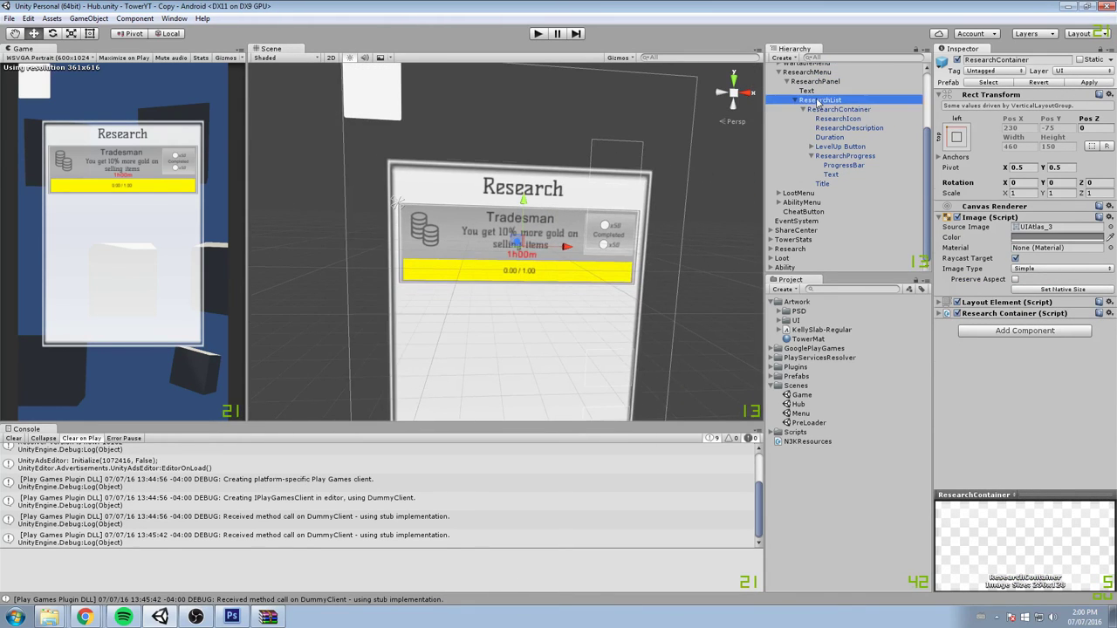
{"action": "left_click", "coordinate": [798, 103]}
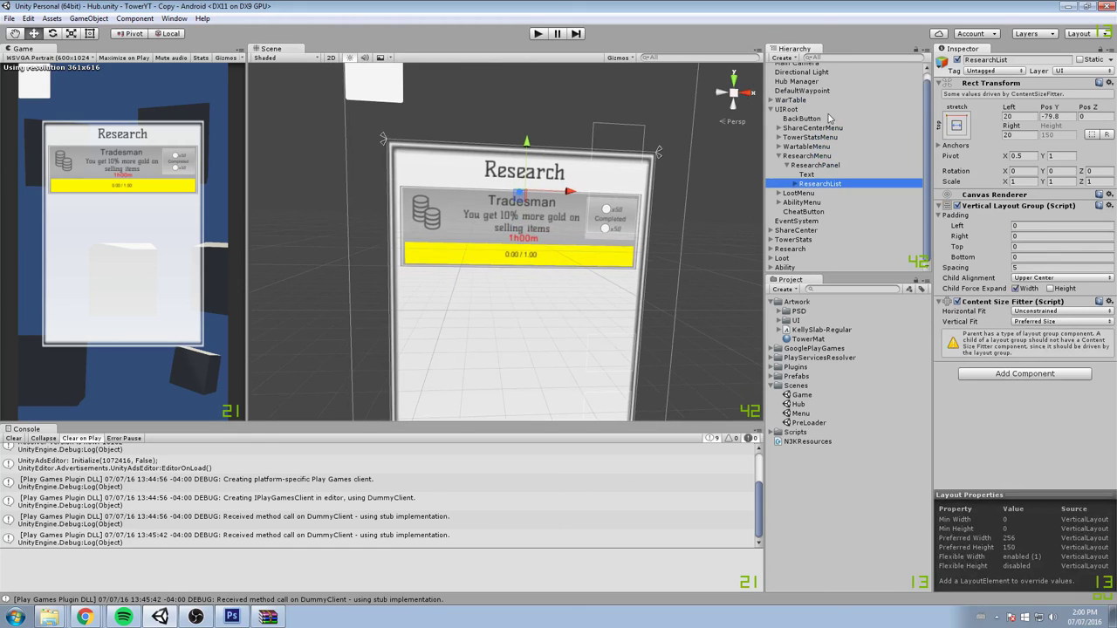
{"action": "left_click", "coordinate": [802, 156]}
{"action": "left_click", "coordinate": [1022, 276]}
{"action": "type", "text": "0"}
- Collapse ResearchMenu and show the LootMenu by setting its Canvas Group alpha to 1
{"action": "left_click", "coordinate": [778, 155]}
{"action": "left_click", "coordinate": [798, 172]}
{"action": "left_click", "coordinate": [1017, 285]}
{"action": "type", "text": "1"}
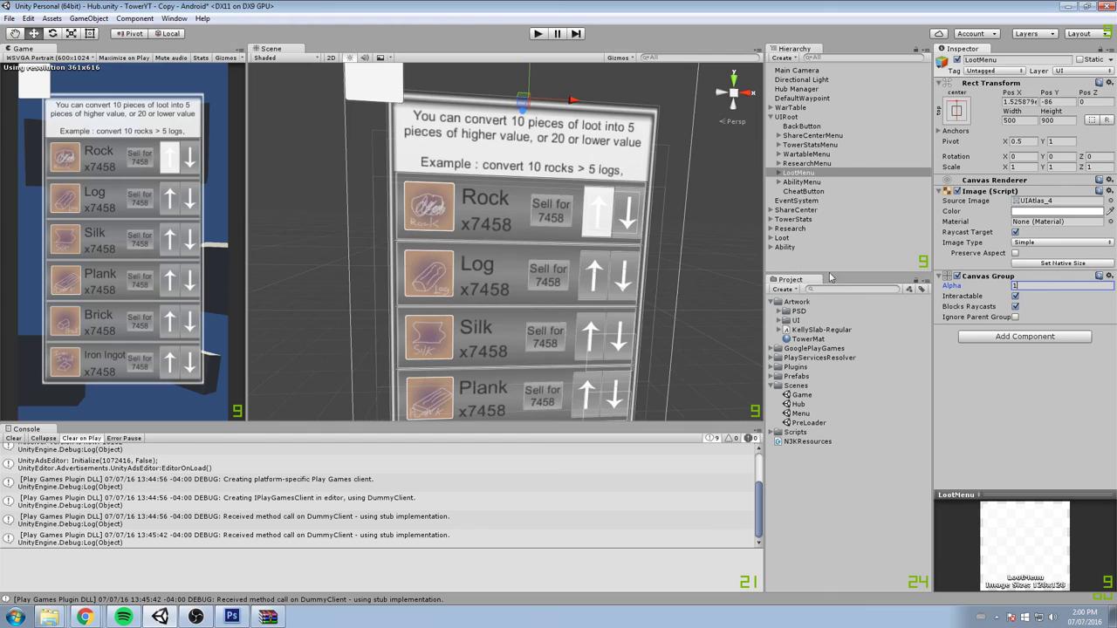
{"action": "middle_click_drag", "start_coordinate": [495, 241], "coordinate": [491, 207]}
{"action": "scroll", "coordinate": [491, 207], "scroll_direction": "down", "scroll_amount": 1}
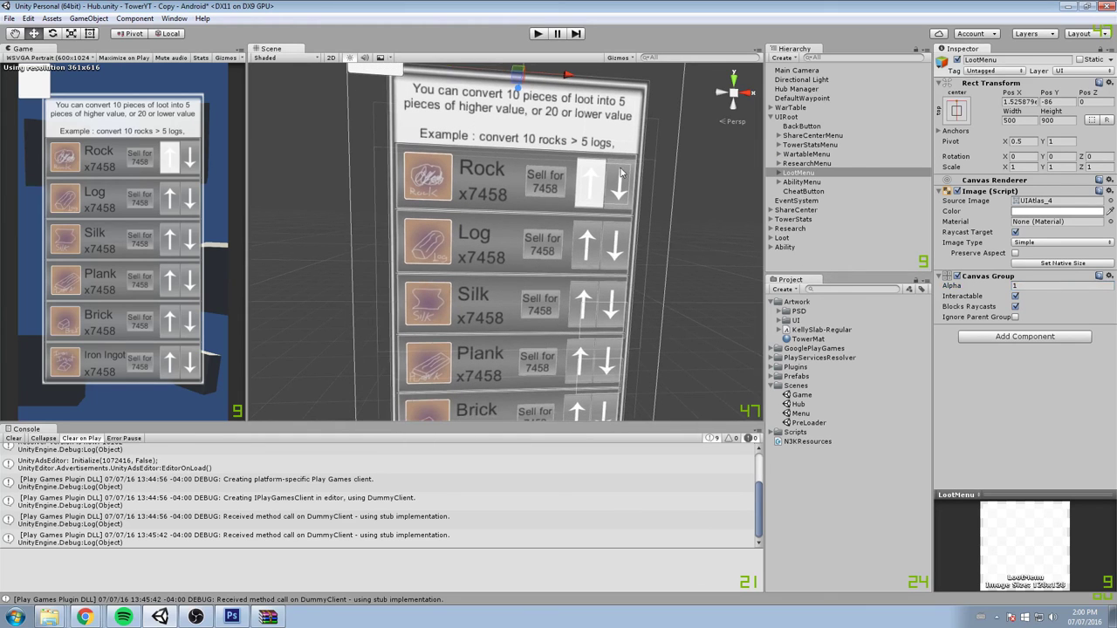
- Expand LootMenu and its Description, and set the Description text's font to KellySlab-Regular
{"action": "left_click", "coordinate": [780, 173]}
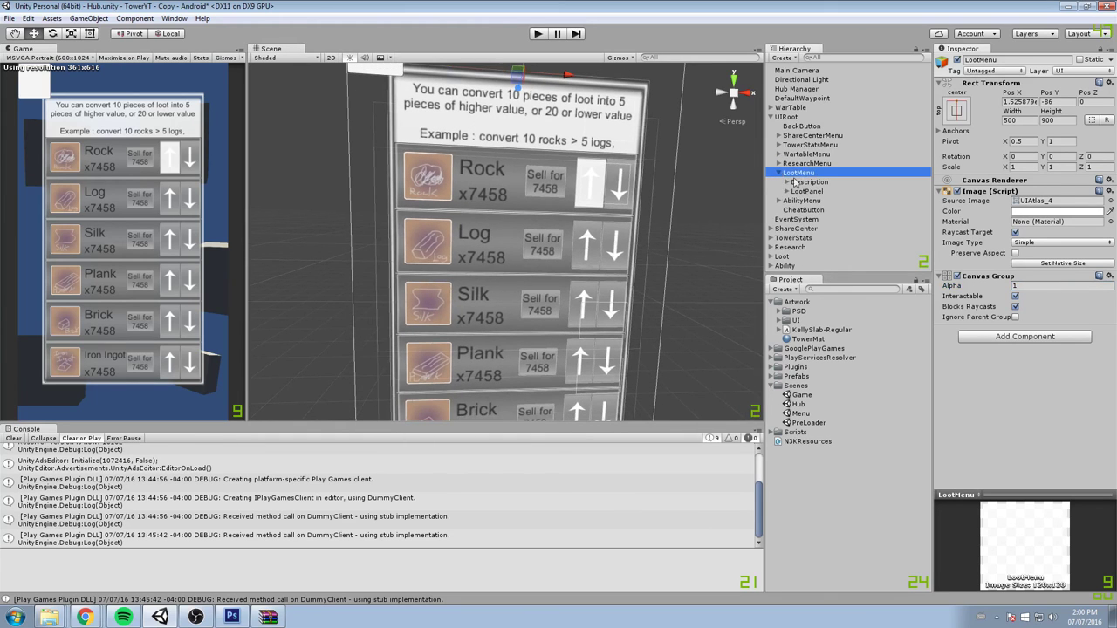
{"action": "double_click", "coordinate": [794, 181]}
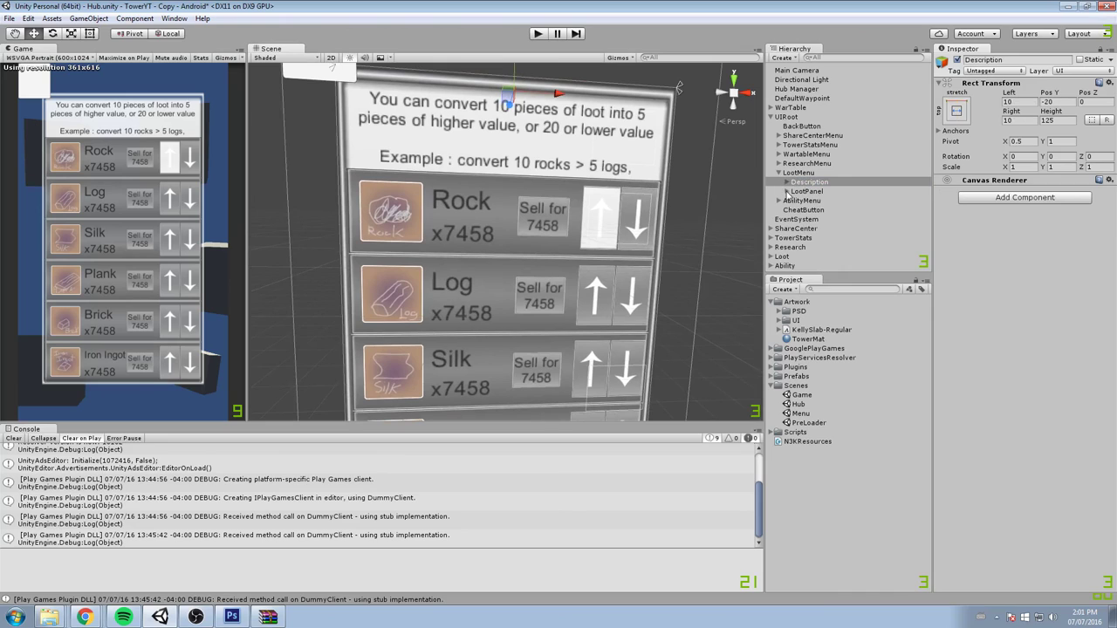
{"action": "left_click", "coordinate": [787, 191]}
{"action": "left_click", "coordinate": [794, 201]}
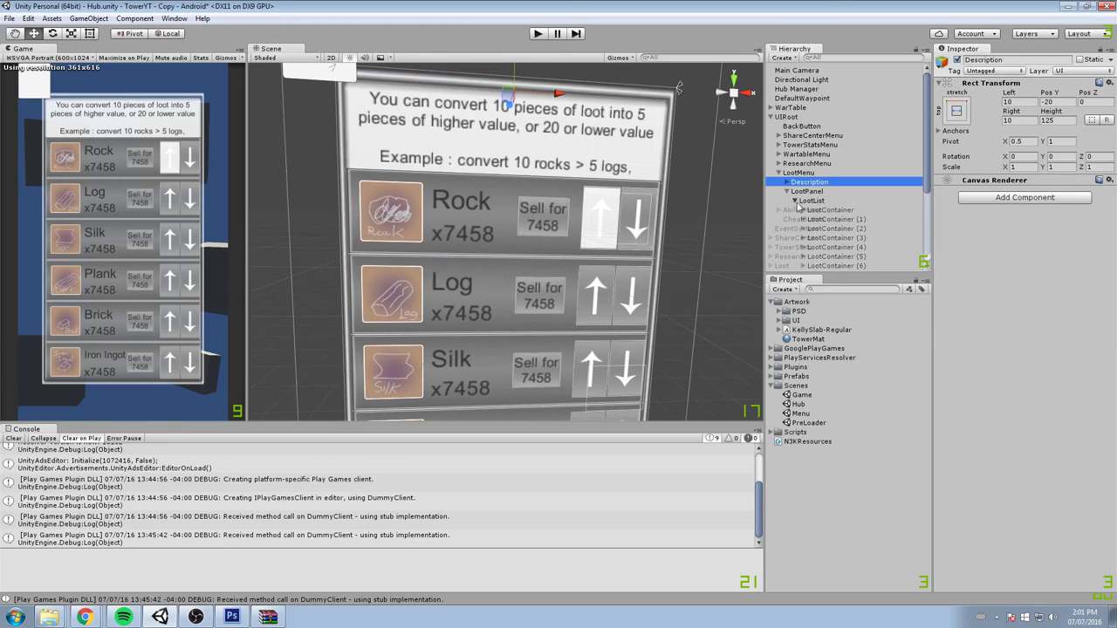
{"action": "left_click", "coordinate": [788, 191]}
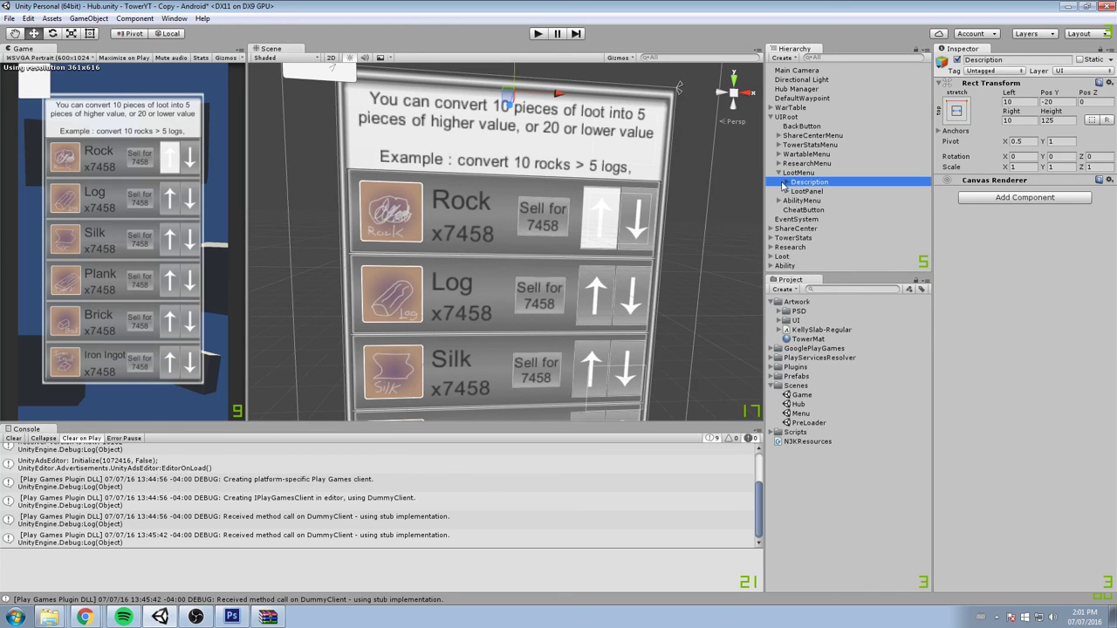
{"action": "left_click", "coordinate": [785, 182]}
{"action": "left_click", "coordinate": [806, 191]}
{"action": "left_click", "coordinate": [1110, 269]}
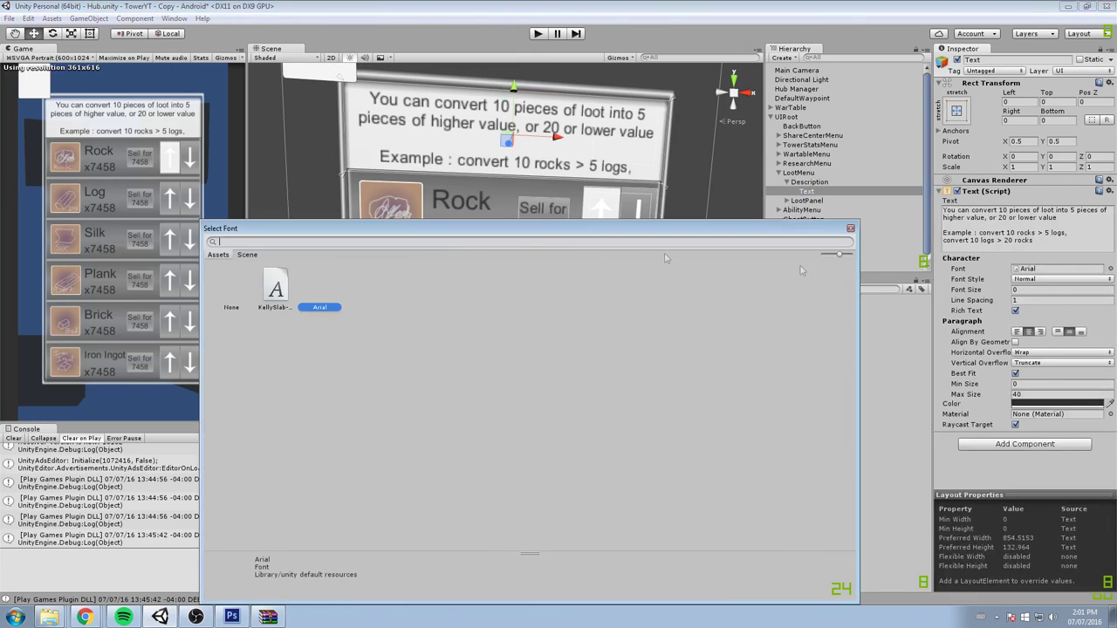
{"action": "key", "text": "Left"}
{"action": "left_click", "coordinate": [850, 228]}
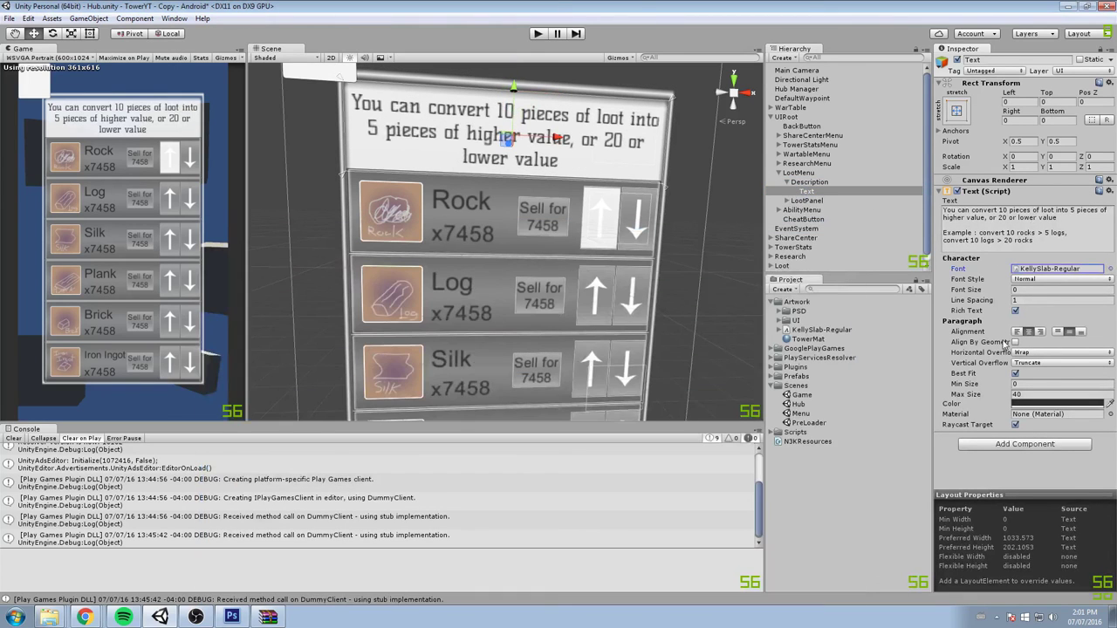
- Turn off Best Fit for the LootMenu's Description text and set its font size to 21
{"action": "left_click", "coordinate": [1016, 373]}
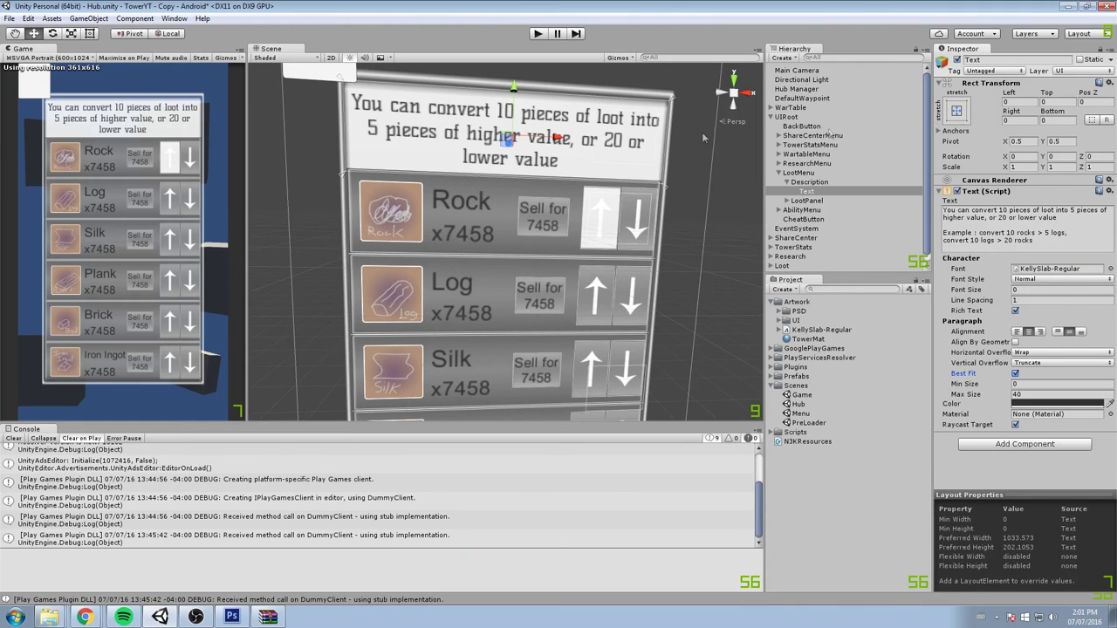
{"action": "middle_click_drag", "start_coordinate": [425, 193], "coordinate": [442, 203]}
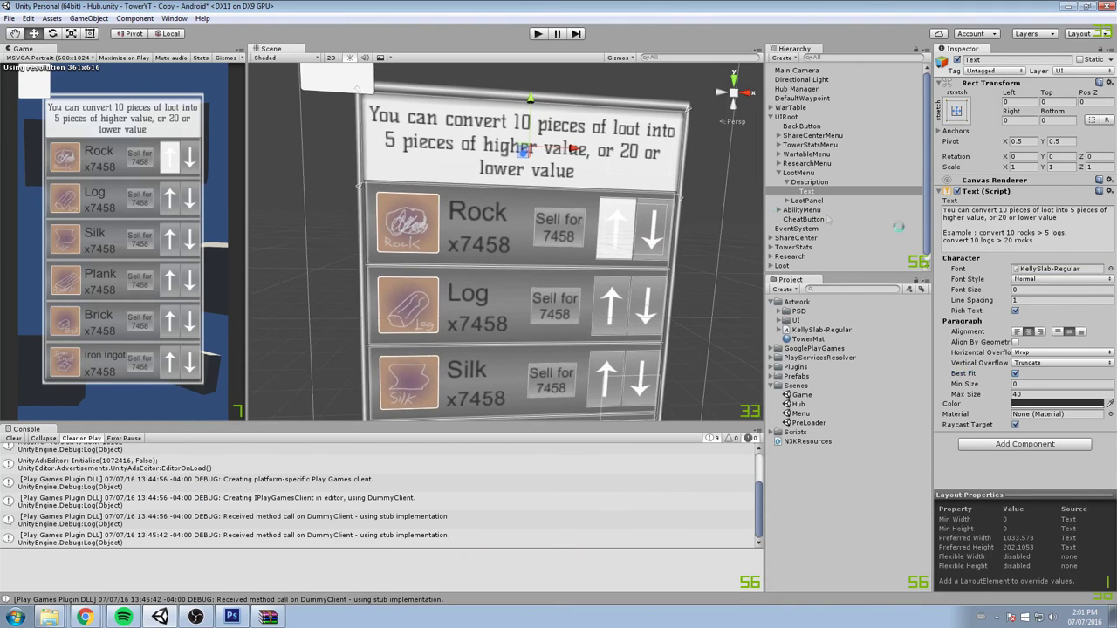
{"action": "left_click", "coordinate": [1060, 233]}
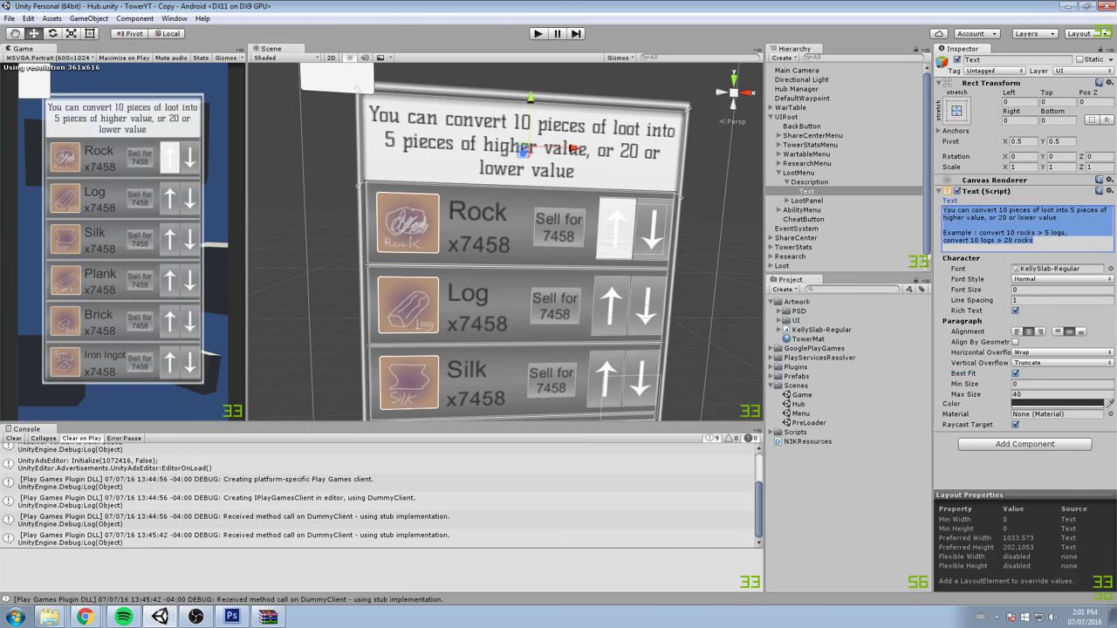
{"action": "left_click", "coordinate": [1058, 218]}
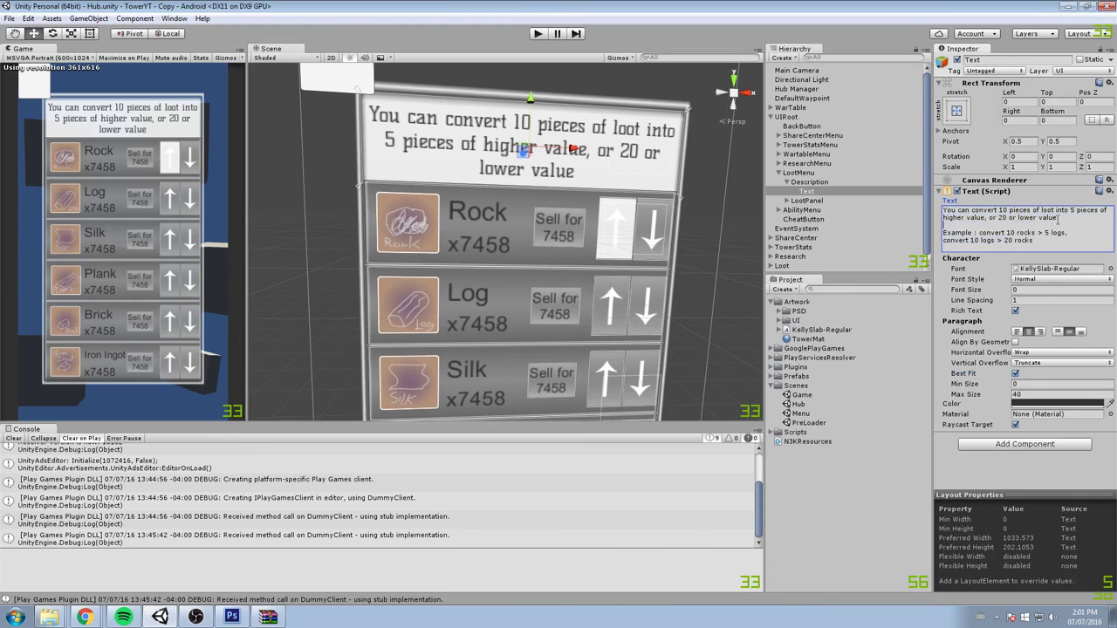
{"action": "left_click", "coordinate": [1016, 373]}
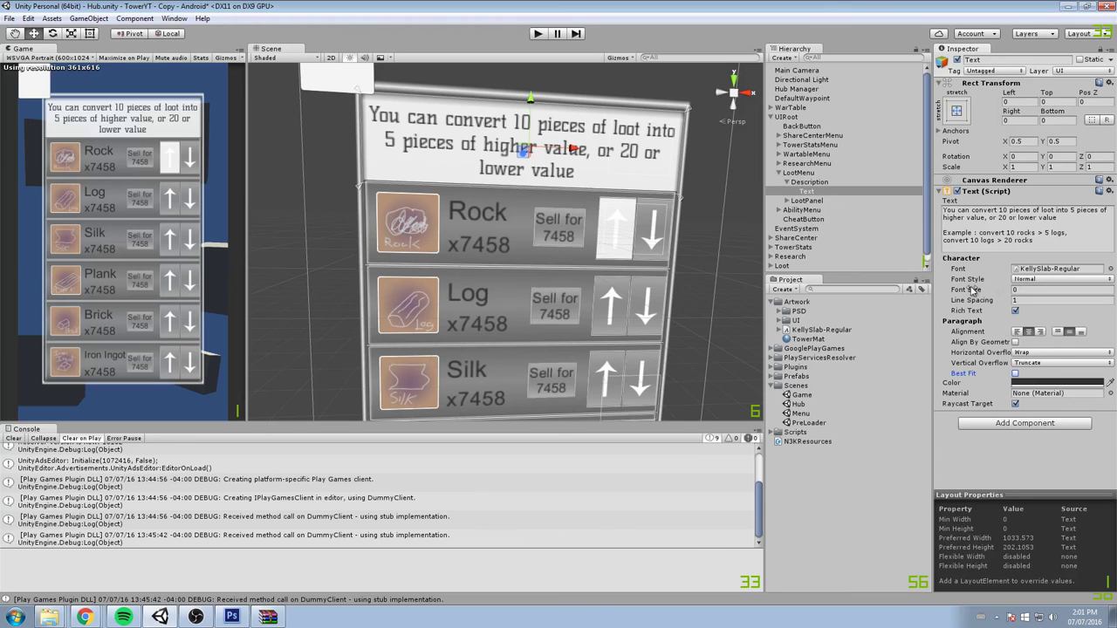
{"action": "left_click", "coordinate": [811, 192]}
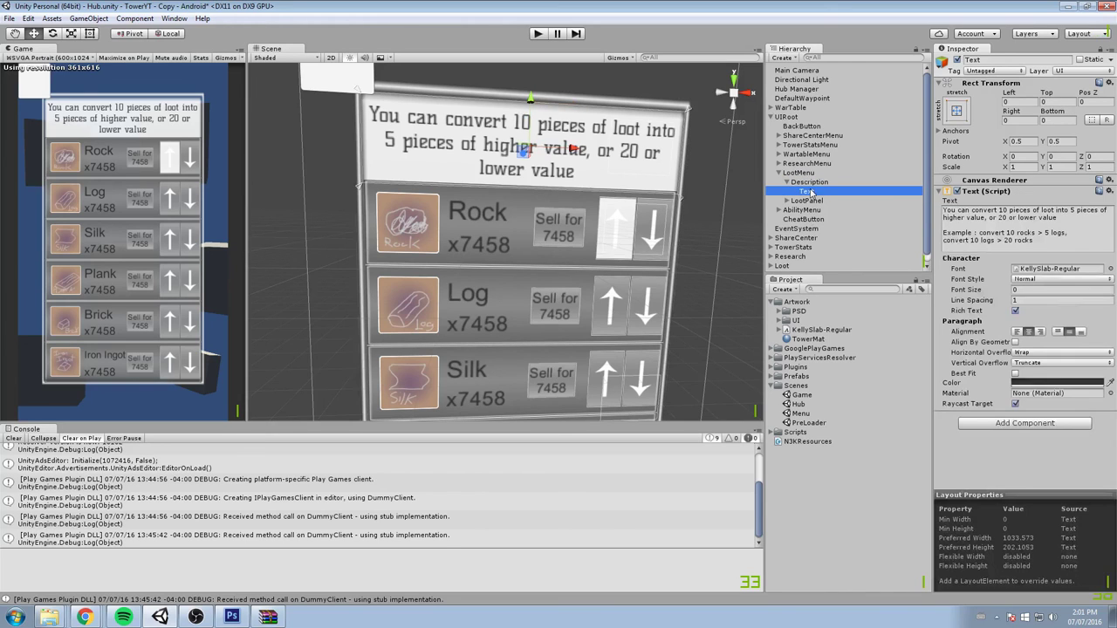
{"action": "left_click", "coordinate": [582, 116]}
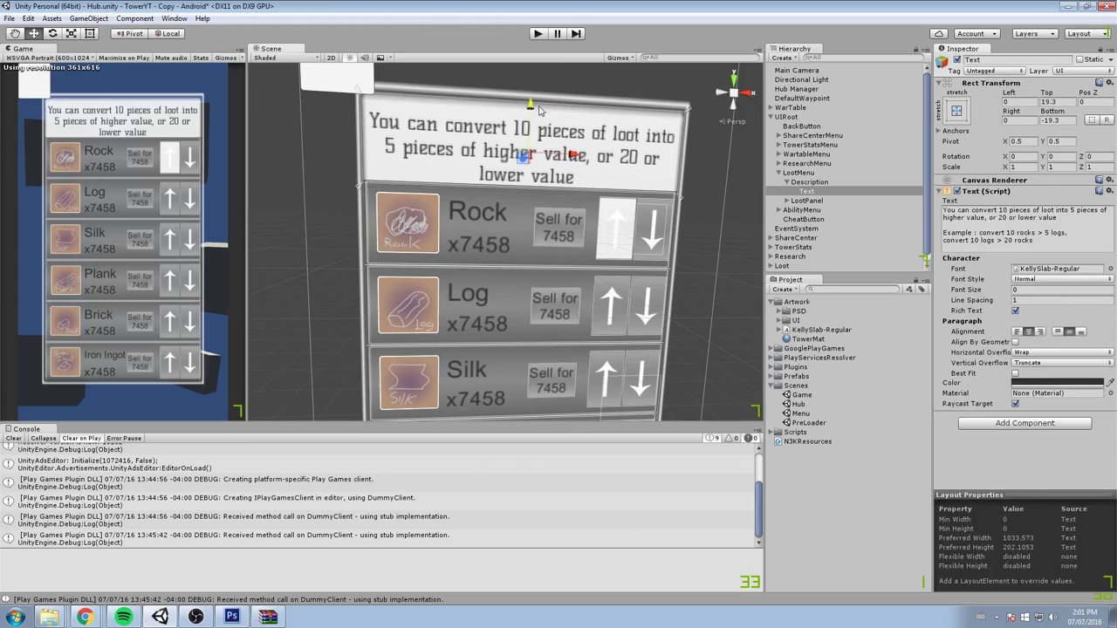
{"action": "left_click_drag", "start_coordinate": [963, 297], "coordinate": [980, 291]}
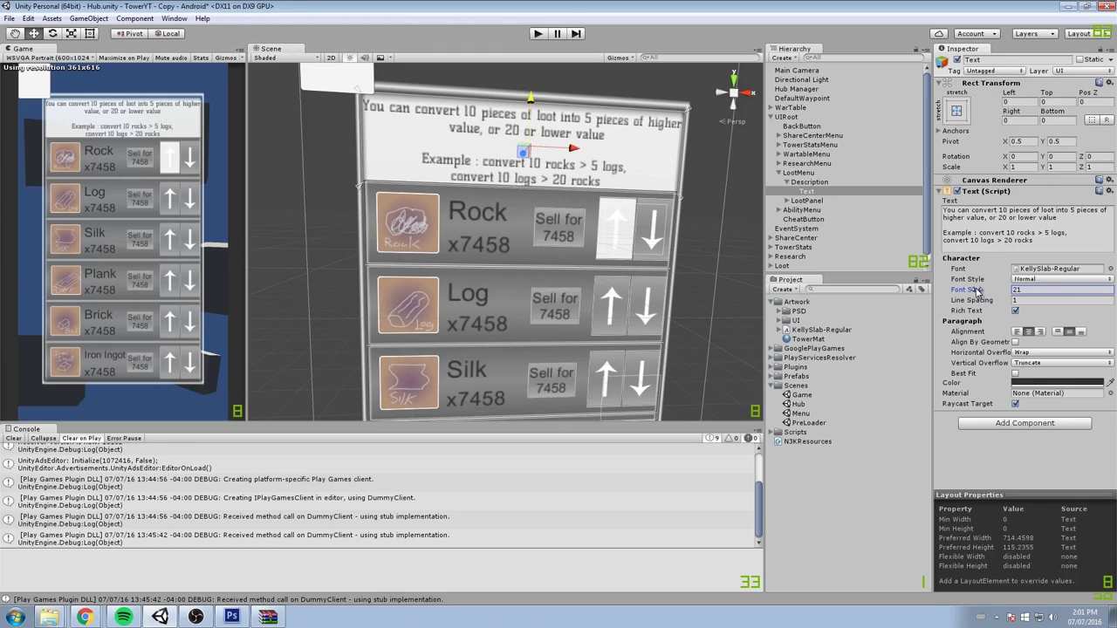
- Set the LootMenu Description text's left and right offsets to 10 and its font size to 20
{"action": "left_click", "coordinate": [1019, 102]}
{"action": "type", "text": "10"}
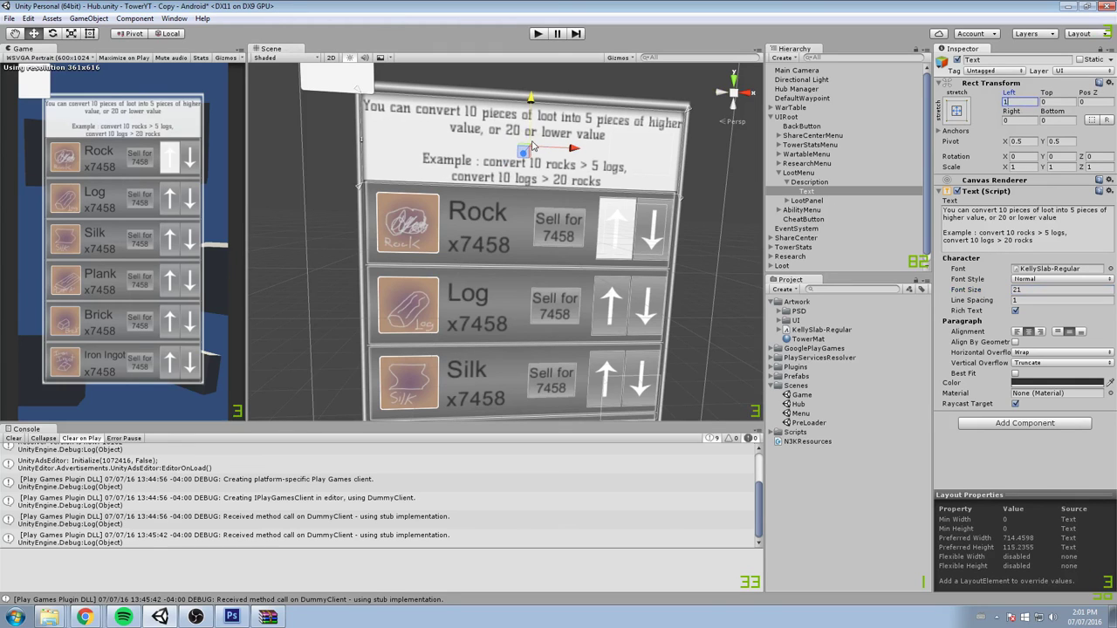
{"action": "key", "text": "Tab"}
{"action": "key", "text": "Tab"}
{"action": "key", "text": "Tab"}
{"action": "type", "text": "10"}
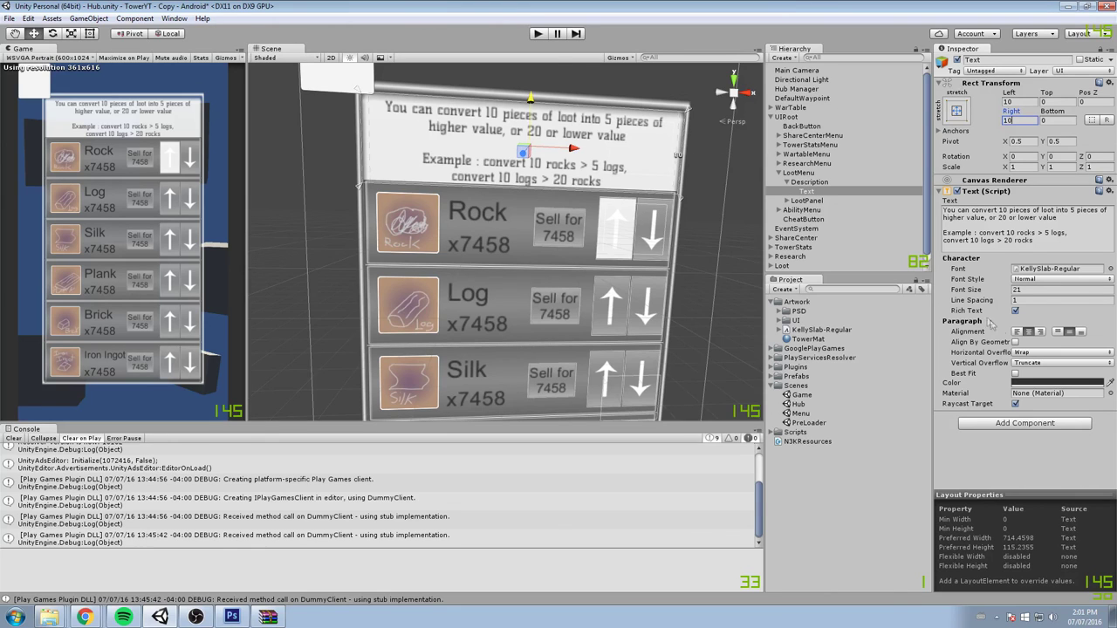
{"action": "left_click_drag", "start_coordinate": [978, 294], "coordinate": [956, 297]}
{"action": "left_click", "coordinate": [960, 225]}
{"action": "key", "text": "BackSpace"}
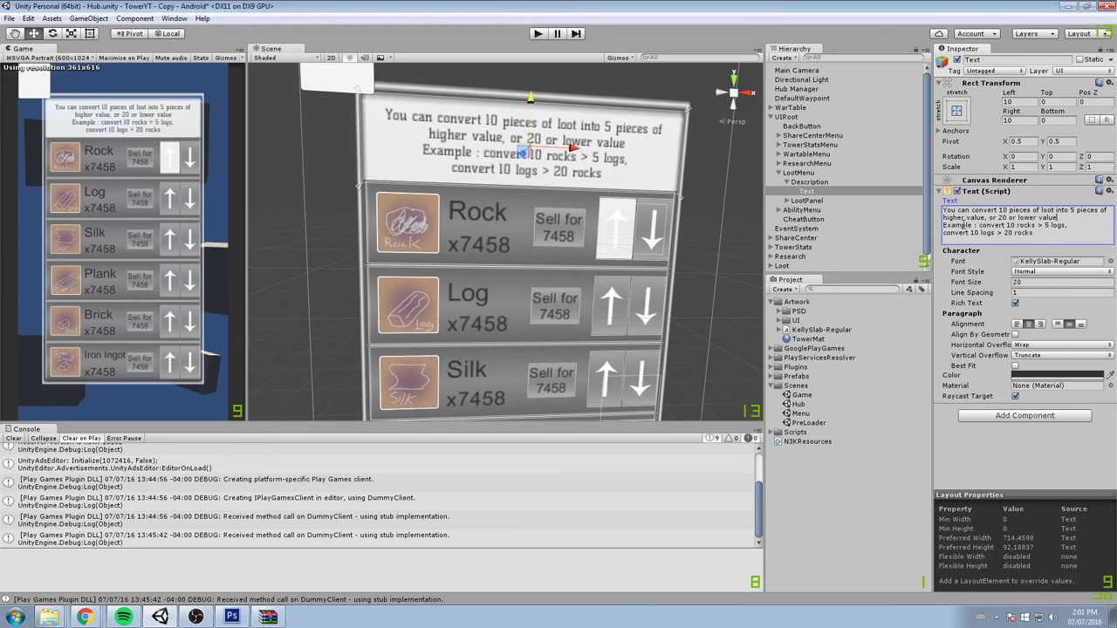
{"action": "key", "text": "Return"}
- Collapse the LootMenu's Description and expand LootPanel and its LootList
{"action": "scroll", "coordinate": [512, 152], "scroll_direction": "up", "scroll_amount": 3}
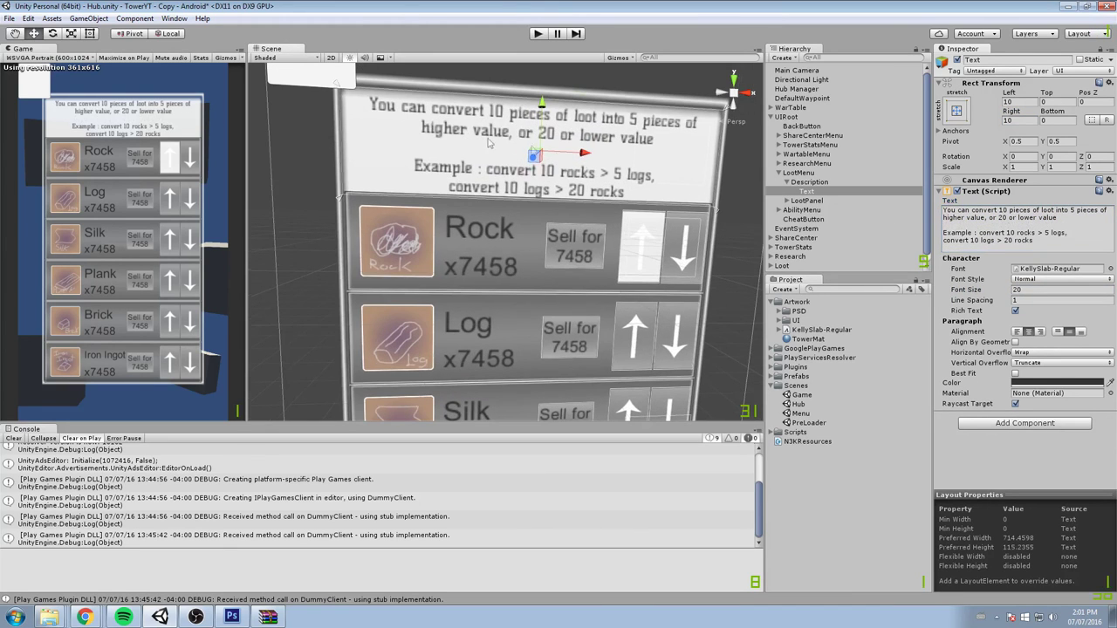
{"action": "middle_click_drag", "start_coordinate": [538, 209], "coordinate": [547, 178]}
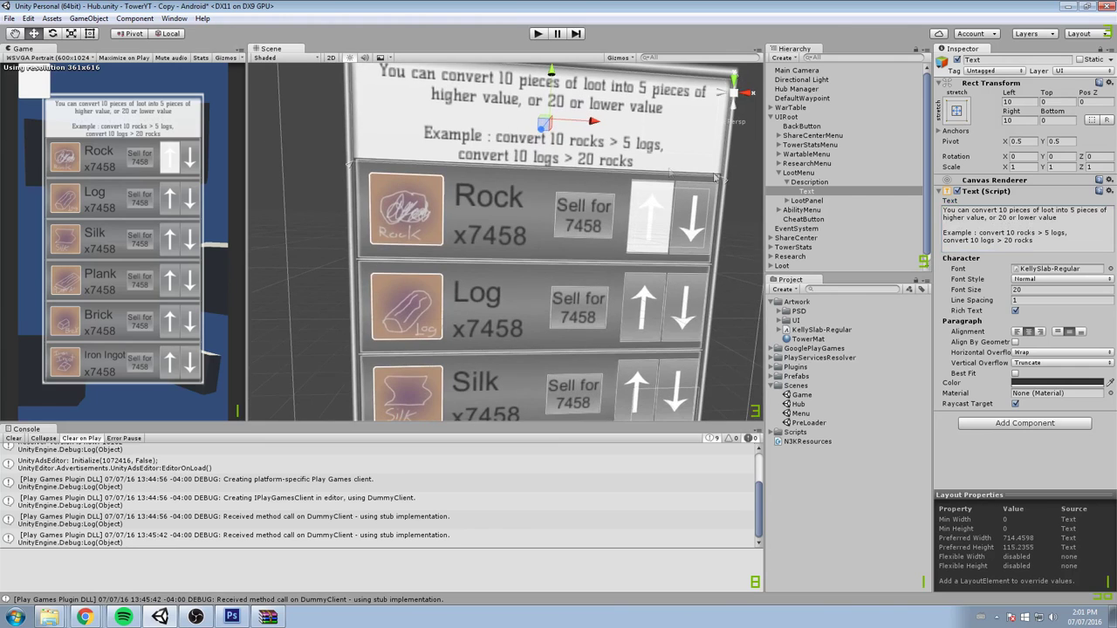
{"action": "left_click", "coordinate": [785, 181]}
{"action": "left_click", "coordinate": [787, 191]}
{"action": "left_click", "coordinate": [803, 201]}
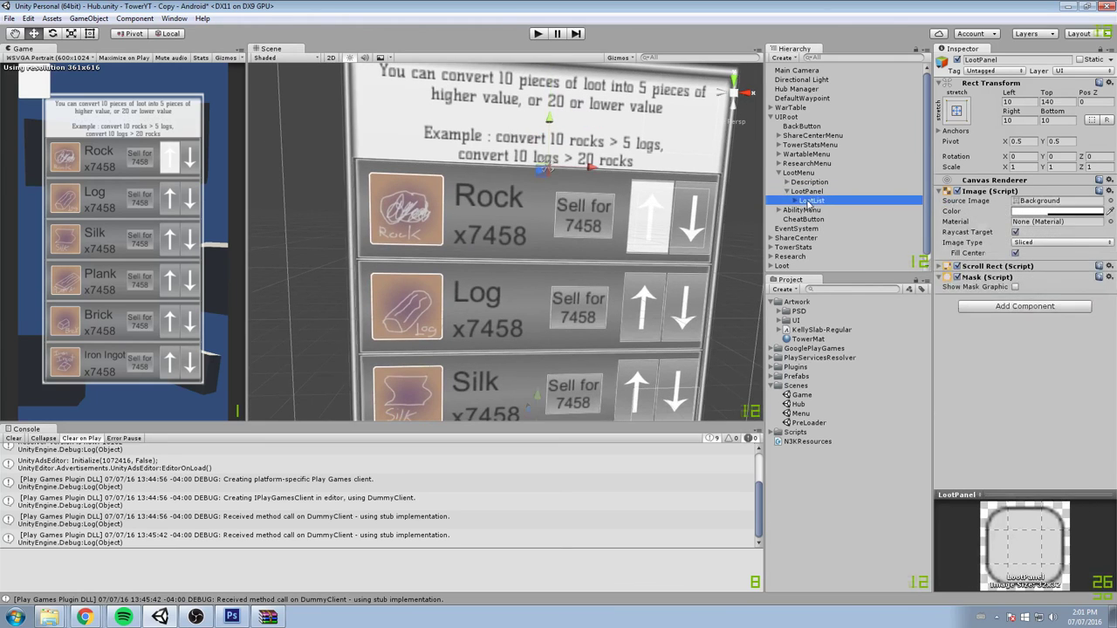
{"action": "left_click", "coordinate": [795, 201]}
- Select LootContainer through LootContainer (12) in LootList and expand them all
{"action": "left_click", "coordinate": [818, 214]}
{"action": "scroll", "coordinate": [816, 218], "scroll_direction": "down", "scroll_amount": 3}
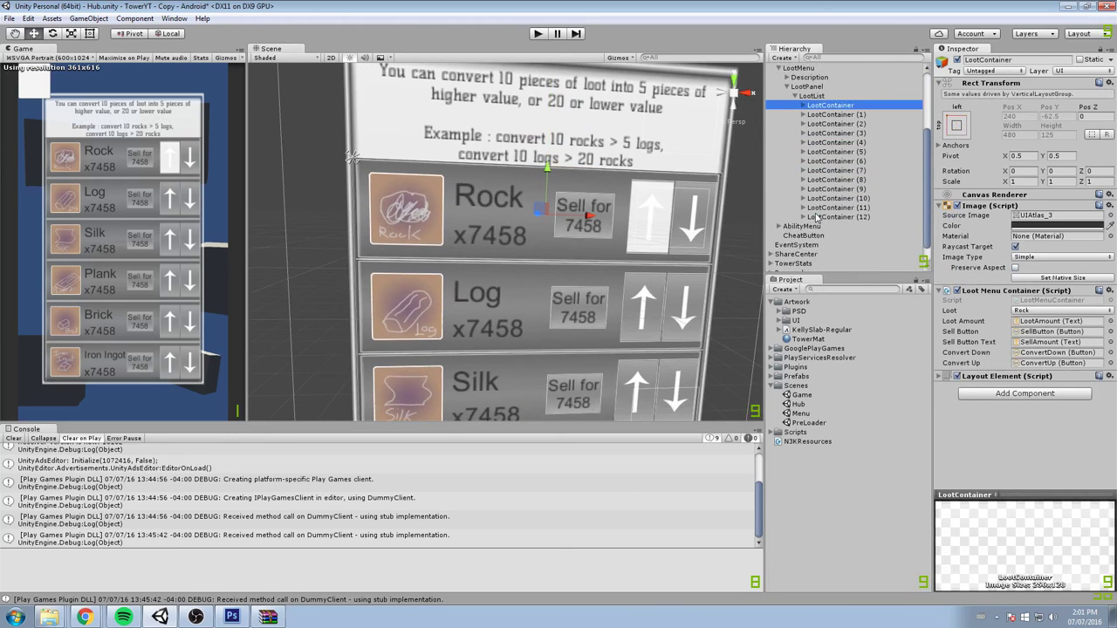
{"action": "left_click", "coordinate": [819, 217], "text": "shift"}
{"action": "key", "text": "Right"}
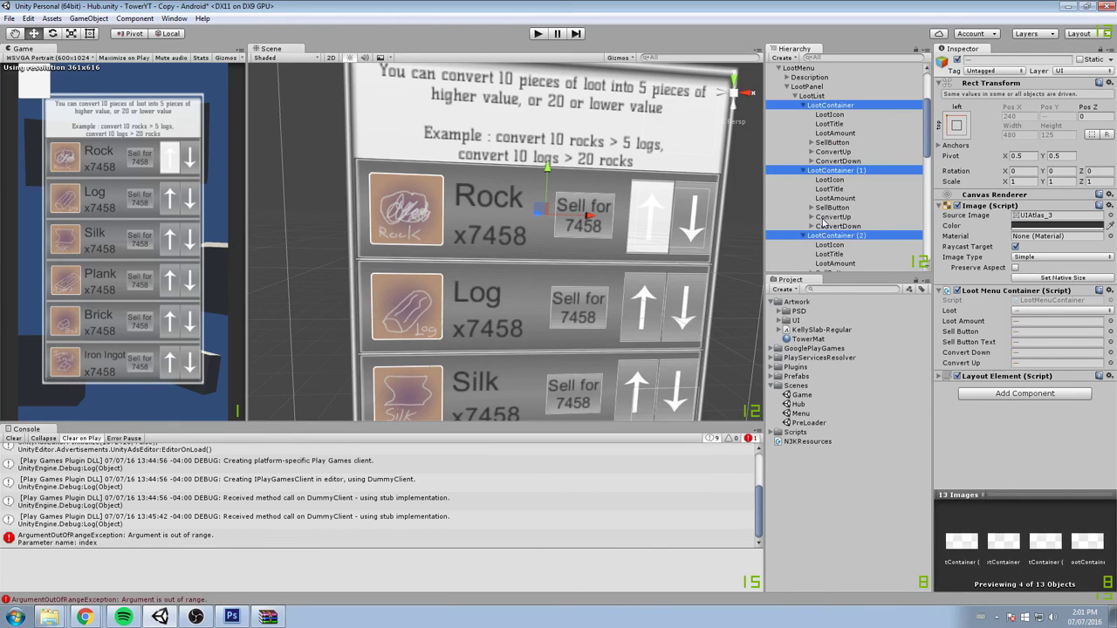
{"action": "key", "text": "Left"}
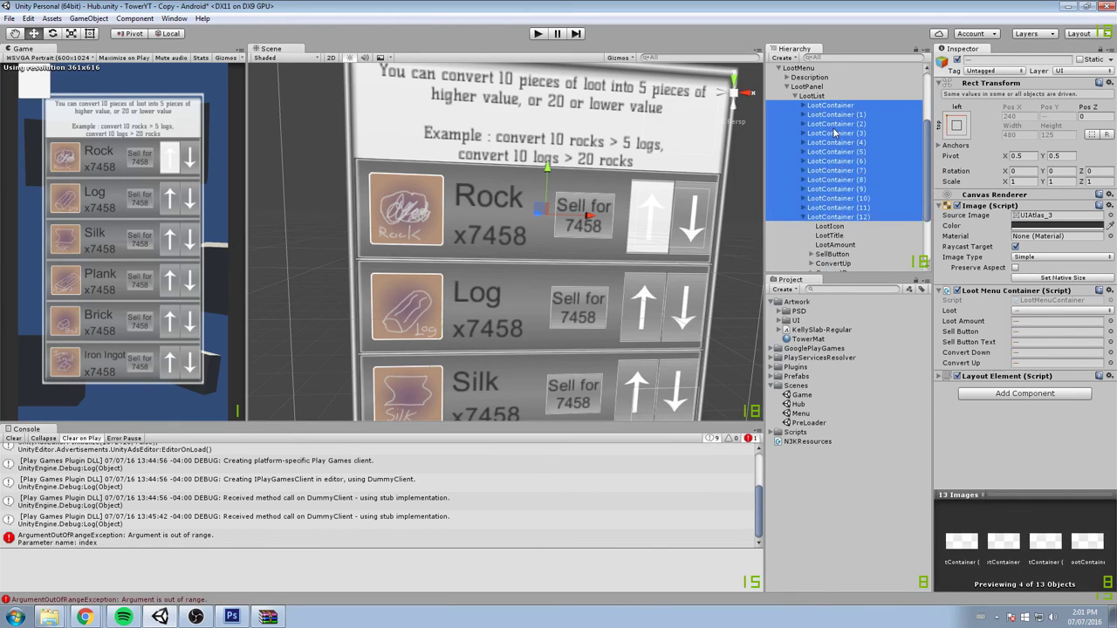
{"action": "left_click", "coordinate": [830, 106]}
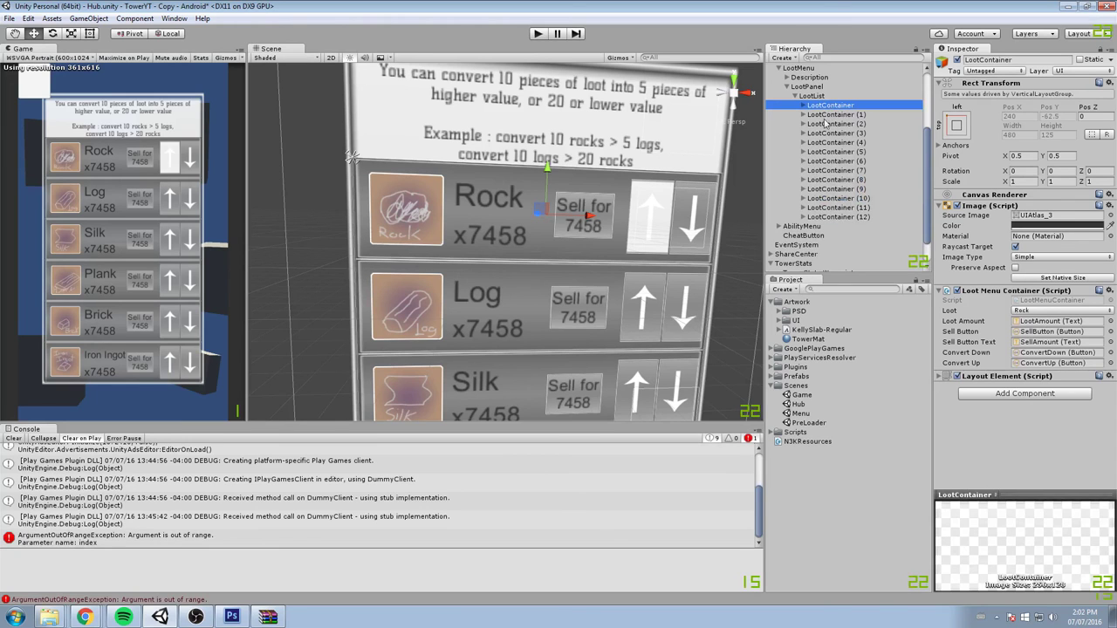
{"action": "left_click", "coordinate": [843, 217], "text": "shift"}
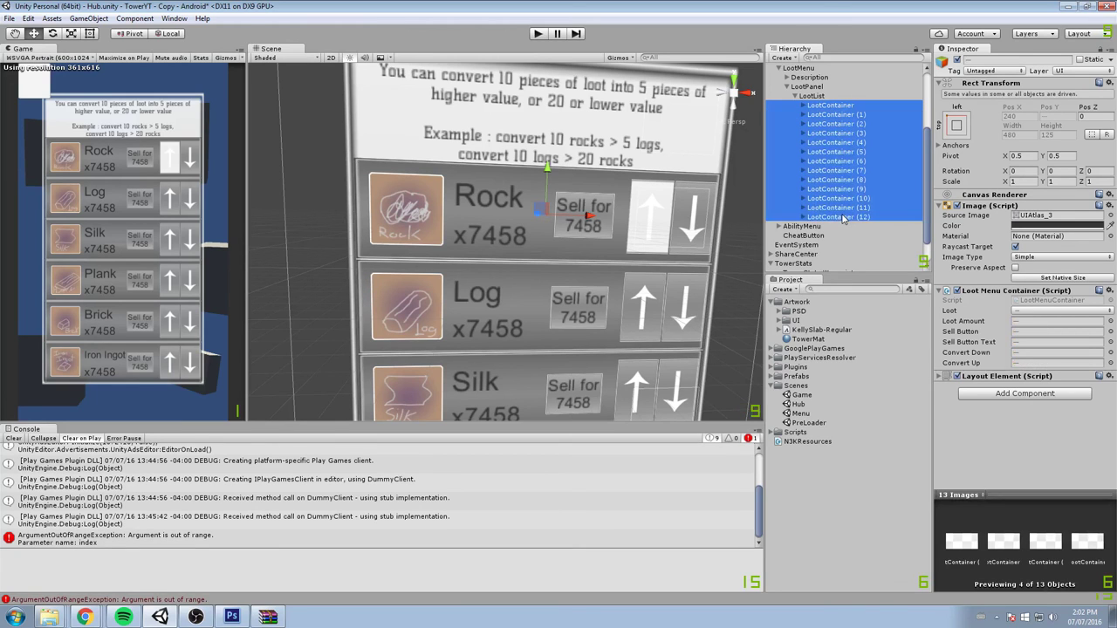
{"action": "key", "text": "Right"}
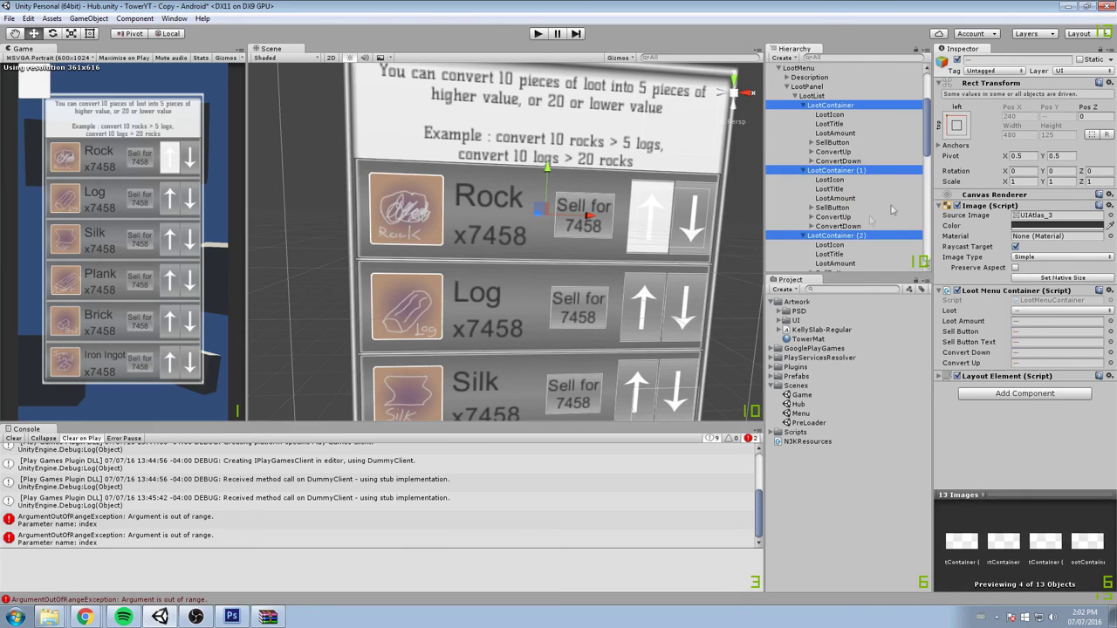
- Examine the first LootContainer's LootIcon, LootTitle and LootAmount to find which children hold text
{"action": "scroll", "coordinate": [843, 209], "scroll_direction": "down", "scroll_amount": 6}
{"action": "scroll", "coordinate": [844, 210], "scroll_direction": "down", "scroll_amount": 8}
{"action": "scroll", "coordinate": [830, 196], "scroll_direction": "down", "scroll_amount": 6}
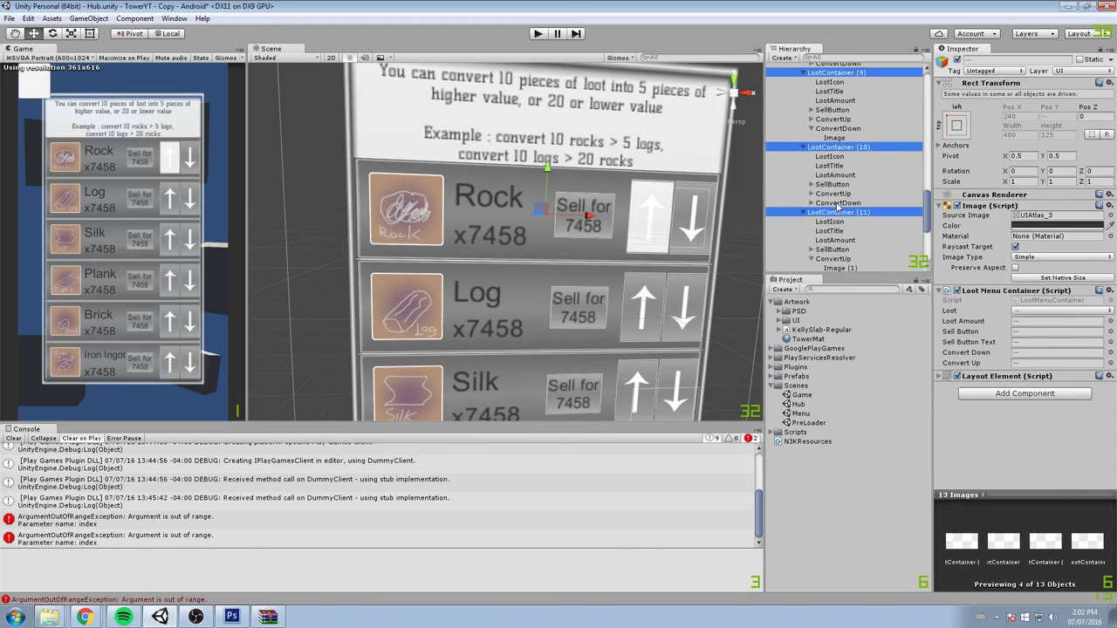
{"action": "scroll", "coordinate": [835, 207], "scroll_direction": "up", "scroll_amount": 20}
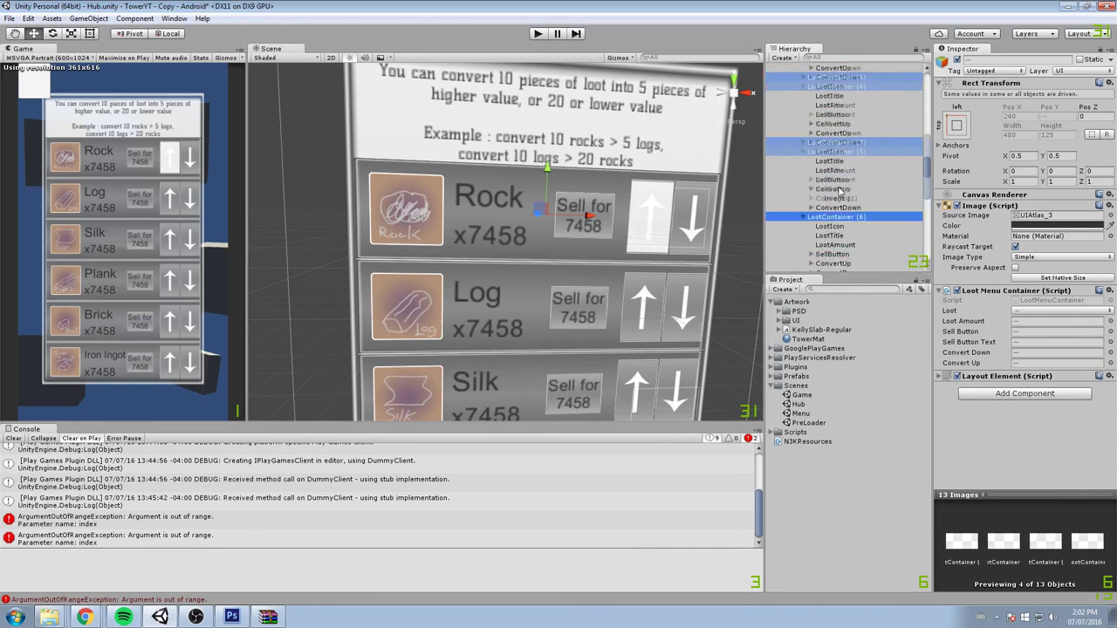
{"action": "left_click", "coordinate": [840, 114]}
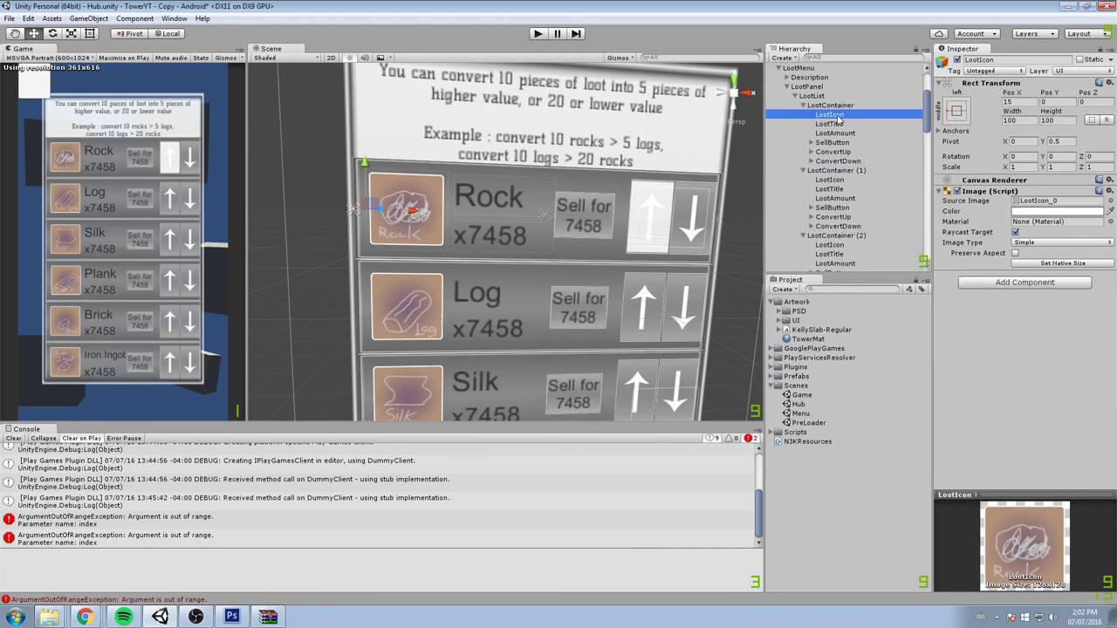
{"action": "left_click", "coordinate": [843, 123]}
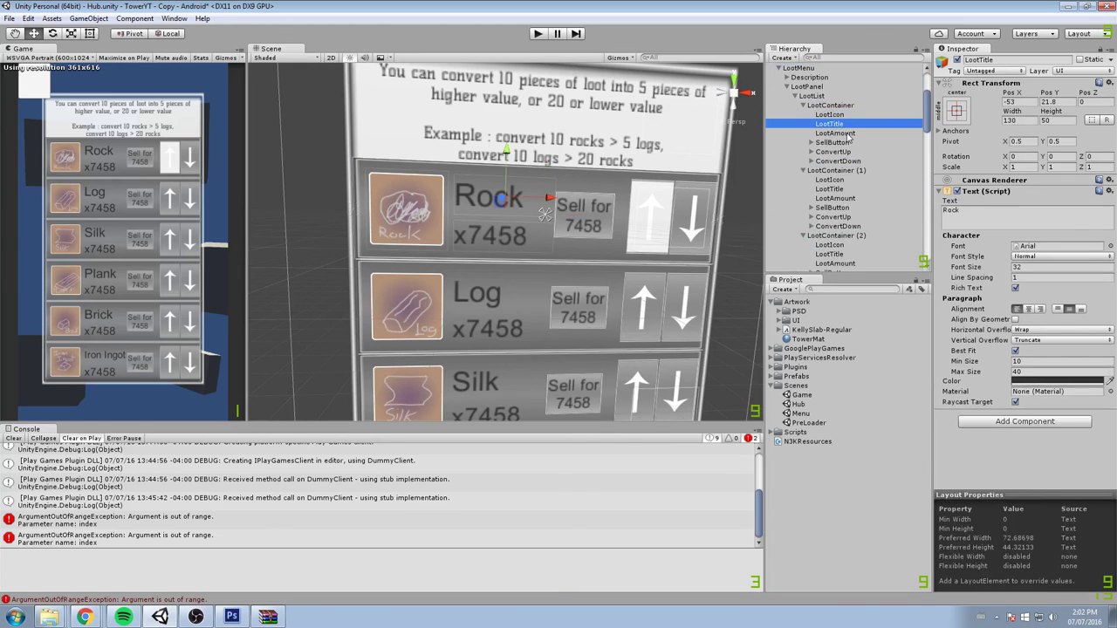
{"action": "left_click", "coordinate": [842, 133]}
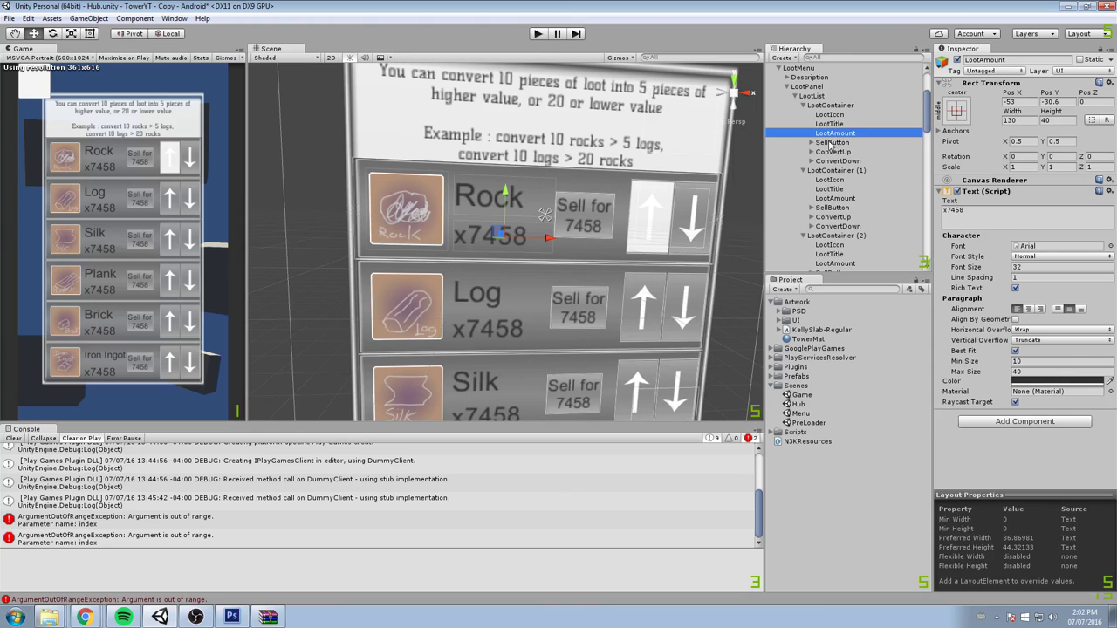
- Expand the SellButton, ConvertUp and ConvertDown children of every LootContainer in LootList
{"action": "left_click", "coordinate": [831, 142]}
{"action": "scroll", "coordinate": [828, 174], "scroll_direction": "down", "scroll_amount": 5}
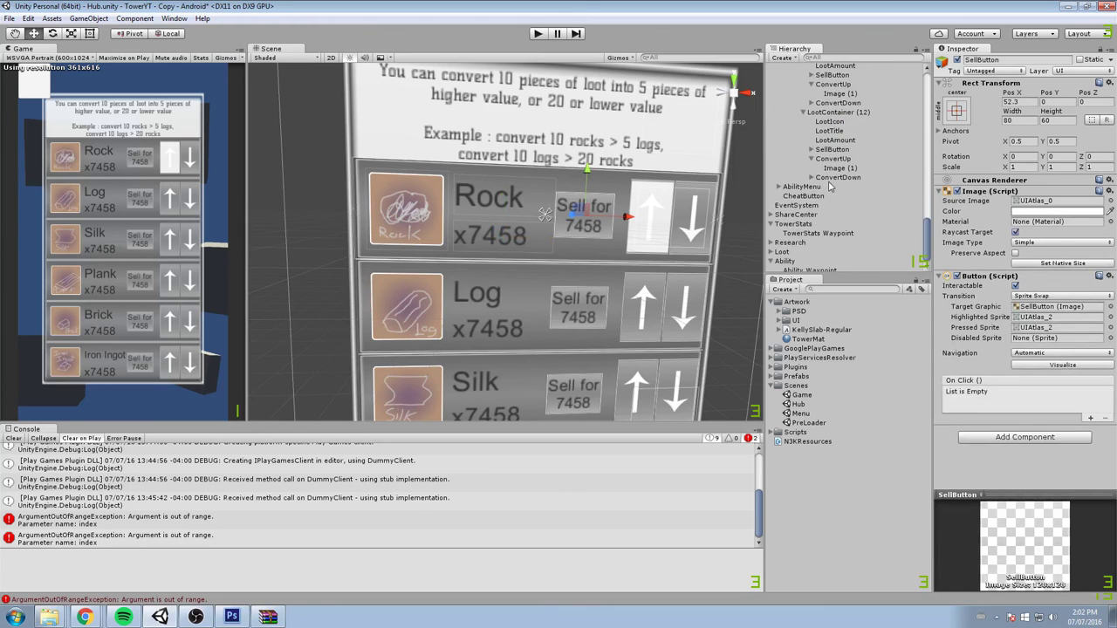
{"action": "left_click", "coordinate": [835, 177], "text": "shift"}
{"action": "scroll", "coordinate": [835, 179], "scroll_direction": "up", "scroll_amount": 10}
{"action": "scroll", "coordinate": [835, 179], "scroll_direction": "down", "scroll_amount": 6}
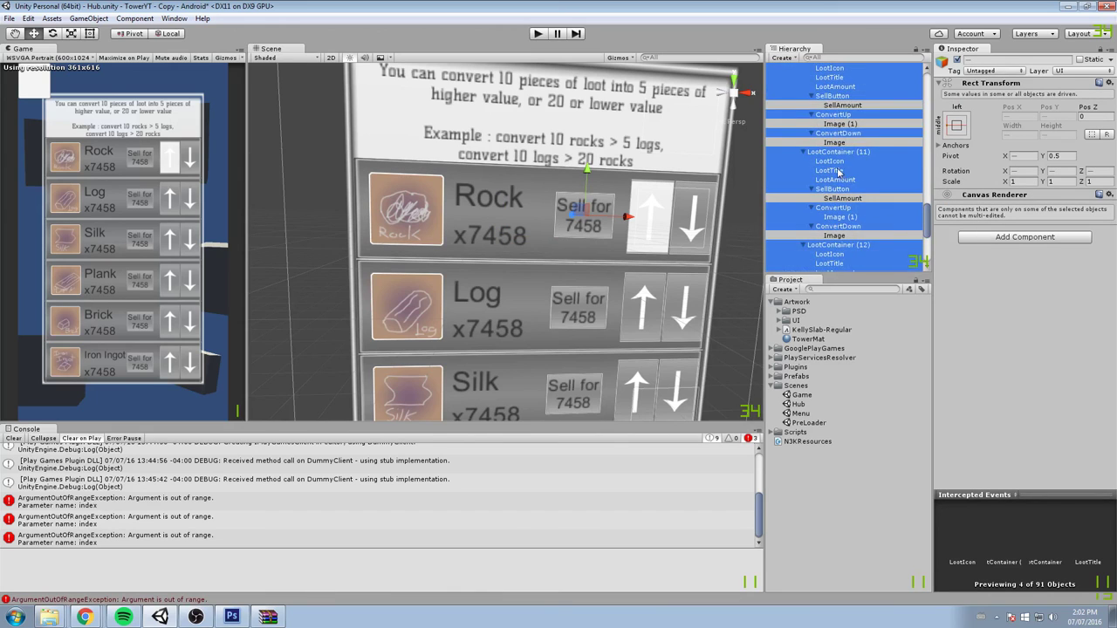
{"action": "scroll", "coordinate": [837, 172], "scroll_direction": "up", "scroll_amount": 6}
{"action": "scroll", "coordinate": [835, 172], "scroll_direction": "up", "scroll_amount": 5}
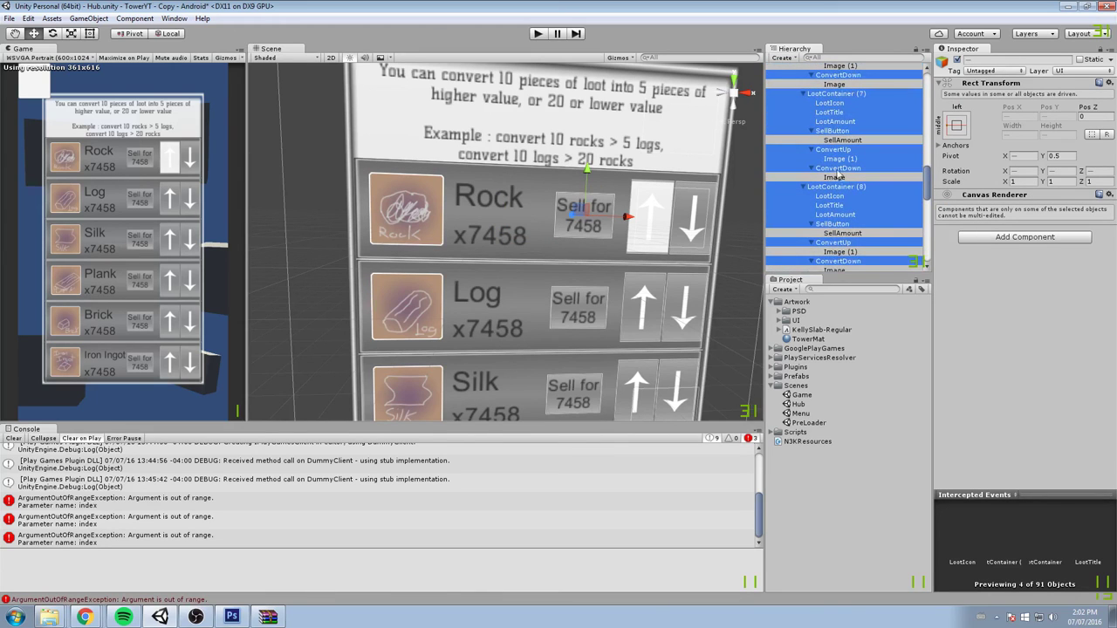
{"action": "scroll", "coordinate": [840, 175], "scroll_direction": "up", "scroll_amount": 4}
{"action": "left_click", "coordinate": [843, 141]}
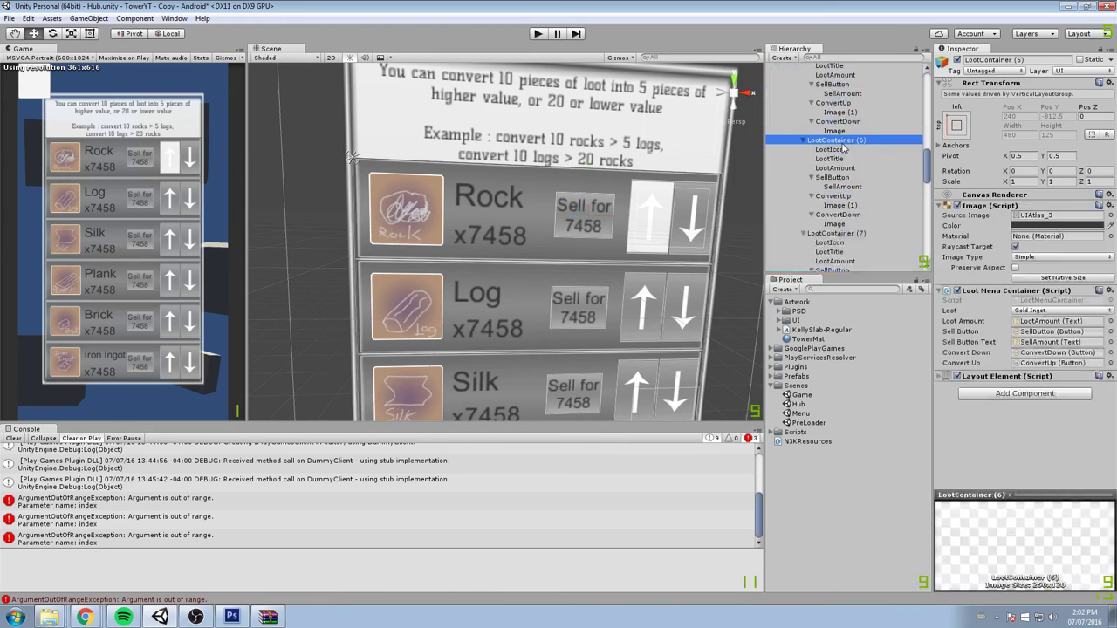
{"action": "scroll", "coordinate": [844, 143], "scroll_direction": "up", "scroll_amount": 2}
{"action": "left_click", "coordinate": [852, 127]}
- Select the LootTitle, LootAmount and SellAmount texts of the first LootContainer together
{"action": "scroll", "coordinate": [851, 138], "scroll_direction": "up", "scroll_amount": 8}
{"action": "scroll", "coordinate": [852, 146], "scroll_direction": "up", "scroll_amount": 7}
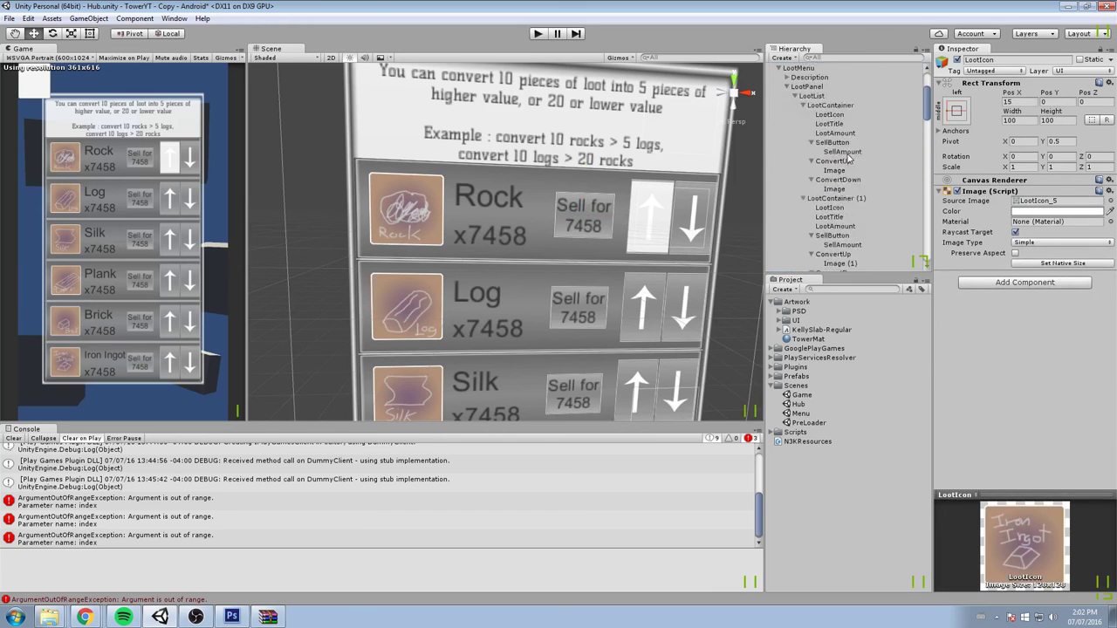
{"action": "left_click", "coordinate": [833, 184]}
{"action": "double_click", "coordinate": [834, 194]}
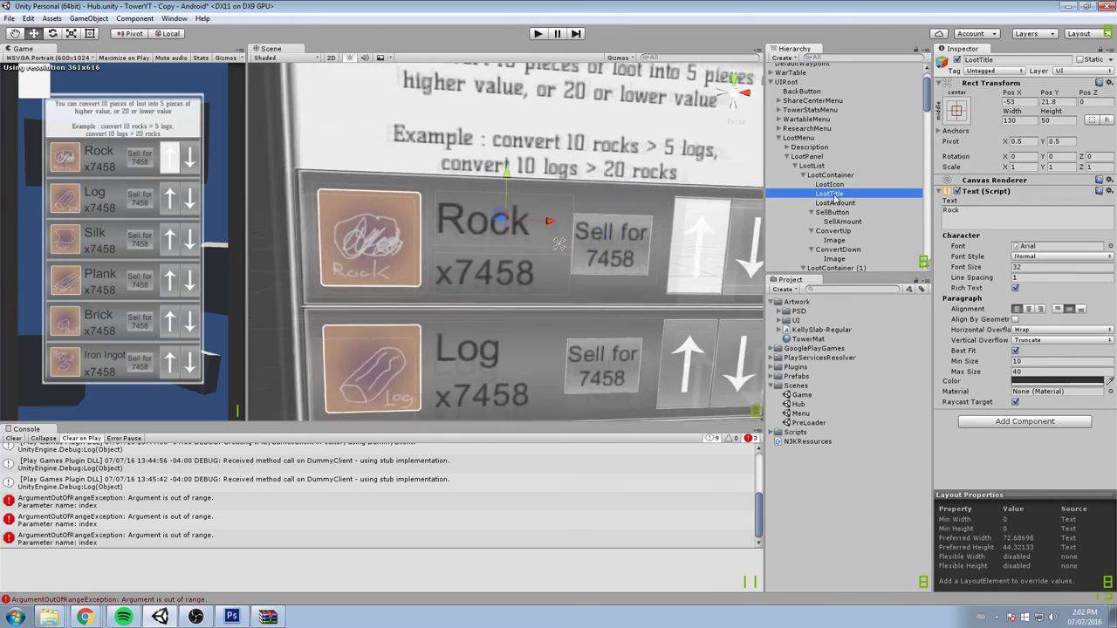
{"action": "left_click", "coordinate": [838, 184]}
{"action": "scroll", "coordinate": [839, 144], "scroll_direction": "down", "scroll_amount": 2}
{"action": "left_click", "coordinate": [838, 124]}
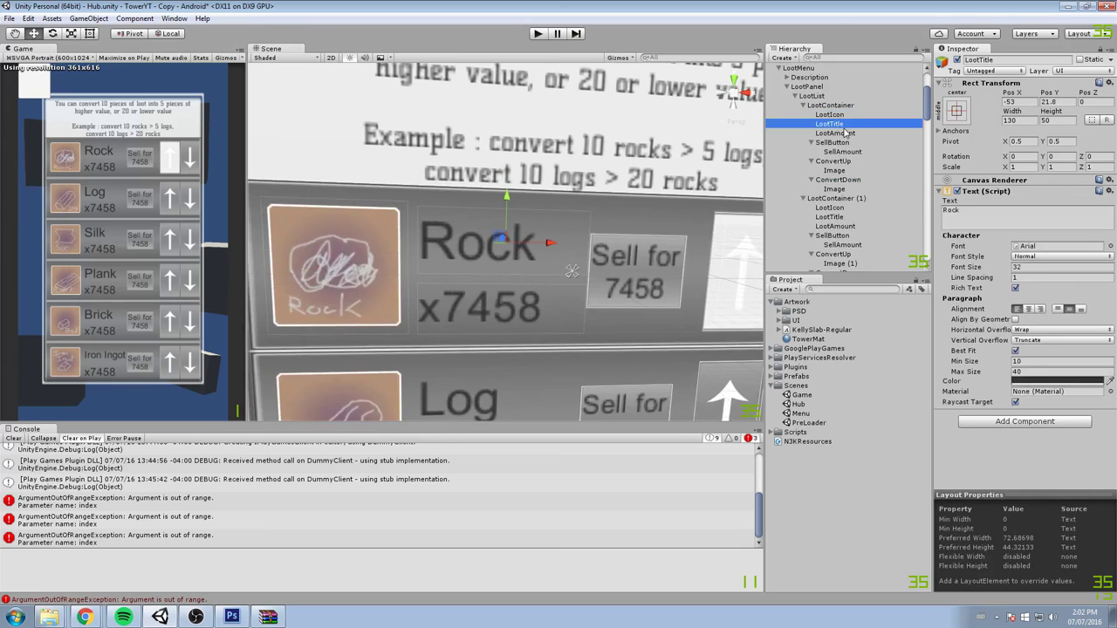
{"action": "left_click", "coordinate": [835, 133], "text": "ctrl"}
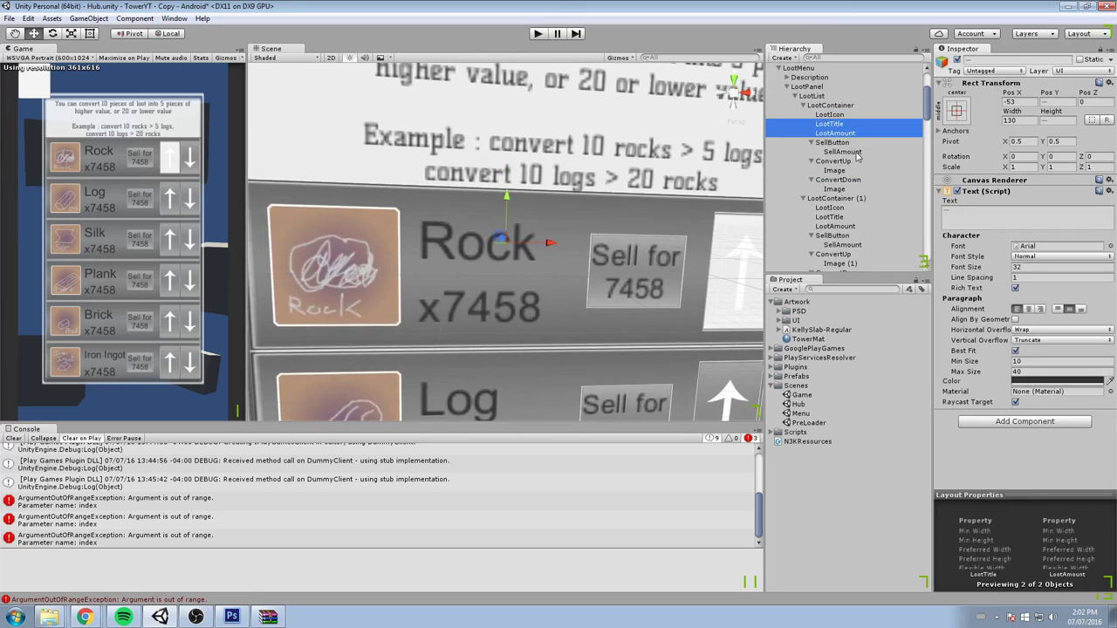
{"action": "left_click", "coordinate": [857, 153], "text": "ctrl"}
{"action": "scroll", "coordinate": [858, 154], "scroll_direction": "down", "scroll_amount": 2}
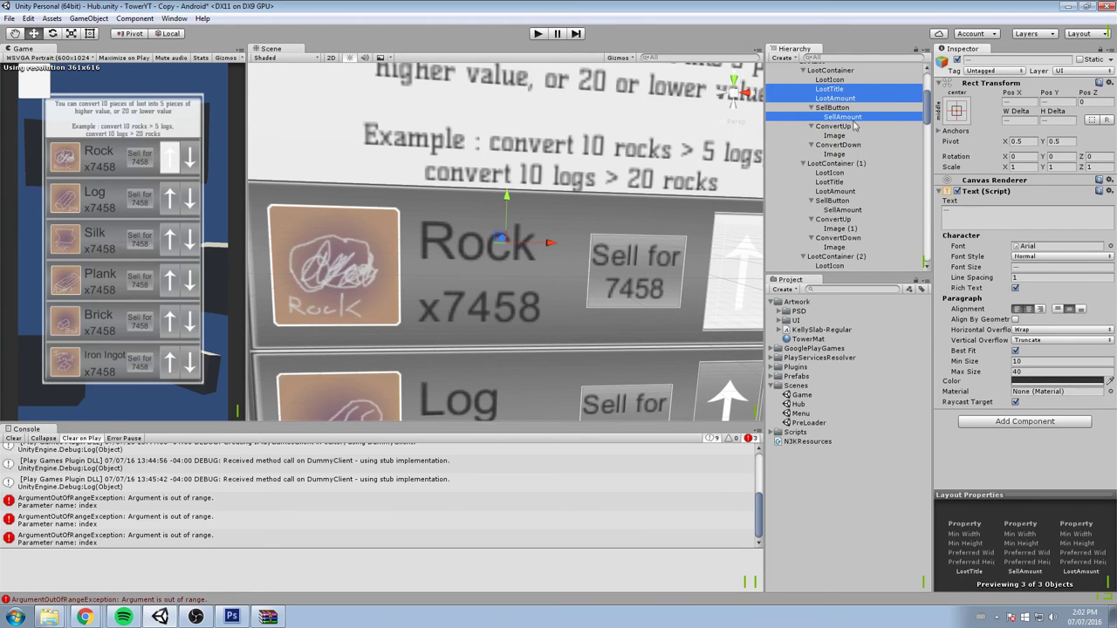
{"action": "middle_click_drag", "start_coordinate": [649, 260], "coordinate": [602, 223]}
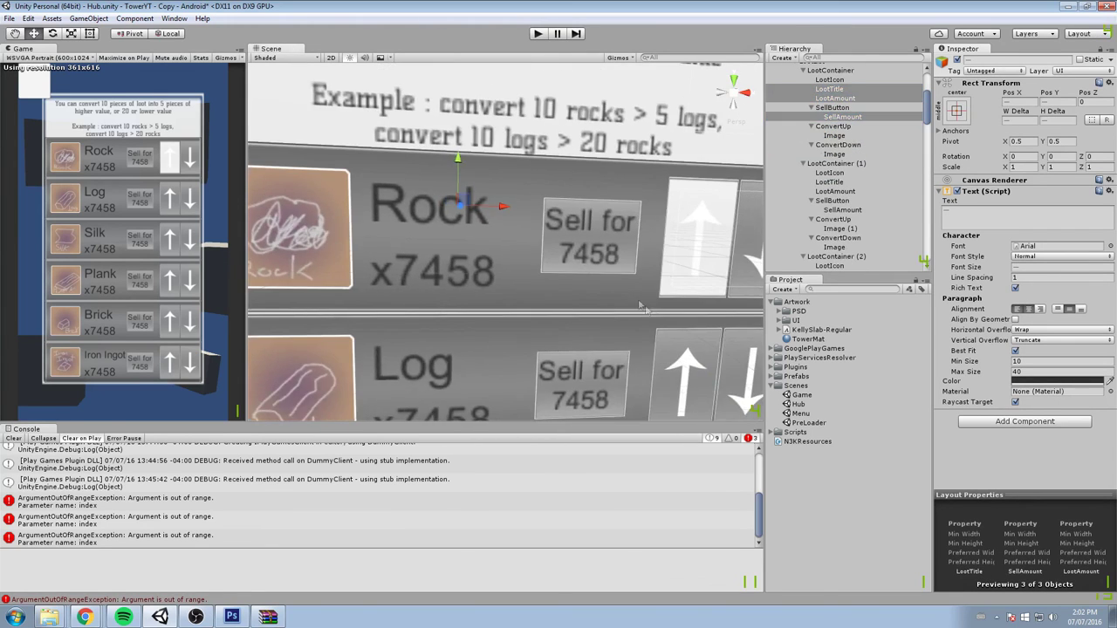
- Add the LootTitle, LootAmount and SellAmount texts of LootContainer (1) and LootContainer (2) to the selection
{"action": "left_click", "coordinate": [844, 182], "text": "ctrl"}
{"action": "left_click", "coordinate": [845, 192], "text": "ctrl"}
{"action": "left_click", "coordinate": [848, 210], "text": "ctrl"}
{"action": "scroll", "coordinate": [854, 206], "scroll_direction": "down", "scroll_amount": 4}
{"action": "scroll", "coordinate": [856, 203], "scroll_direction": "down", "scroll_amount": 2}
{"action": "left_click", "coordinate": [838, 170], "text": "ctrl"}
{"action": "left_click", "coordinate": [842, 179], "text": "ctrl"}
{"action": "left_click", "coordinate": [845, 198], "text": "ctrl"}
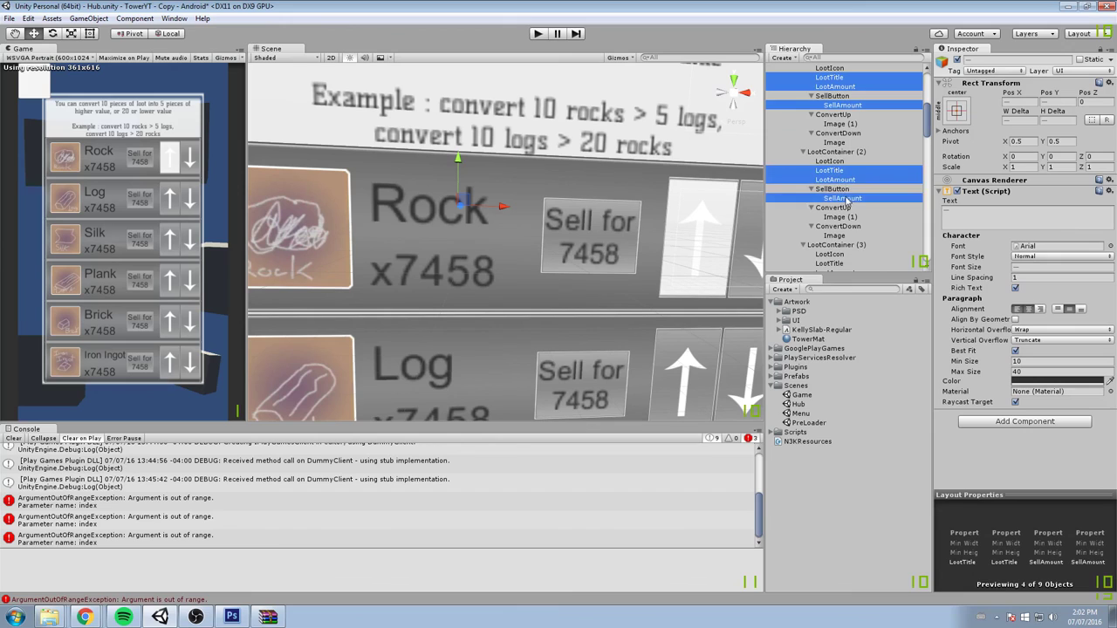
- Add the LootTitle, LootAmount and SellAmount texts of LootContainer (3) through LootContainer (7) to the selection
{"action": "scroll", "coordinate": [846, 197], "scroll_direction": "down", "scroll_amount": 9}
{"action": "left_click", "coordinate": [838, 90], "text": "ctrl"}
{"action": "left_click", "coordinate": [843, 99], "text": "ctrl"}
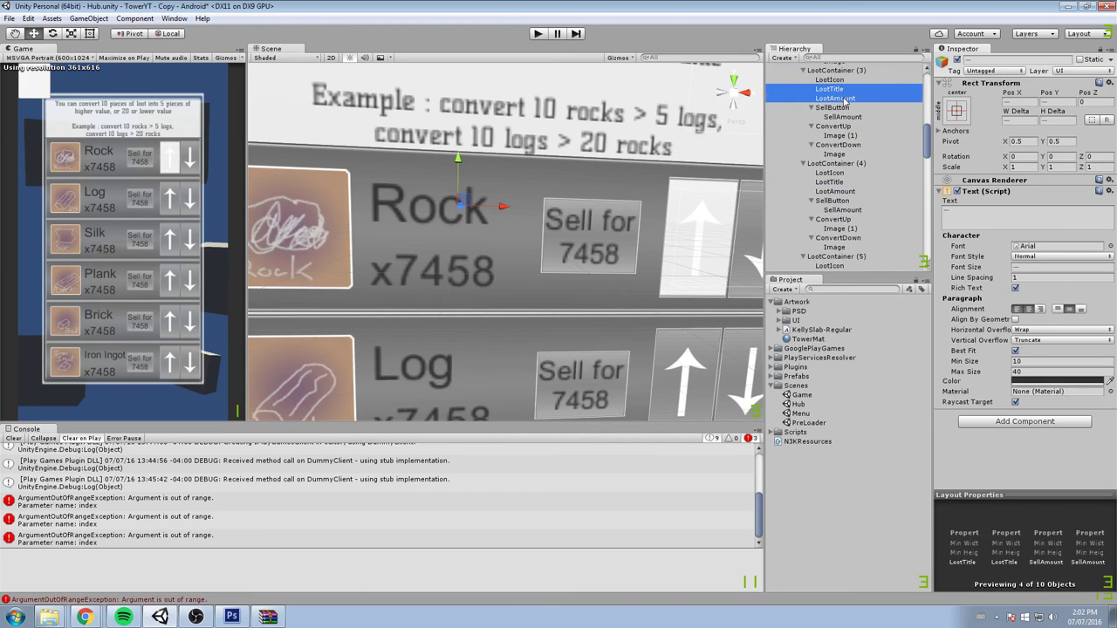
{"action": "left_click", "coordinate": [850, 117], "text": "ctrl"}
{"action": "left_click", "coordinate": [851, 182], "text": "ctrl"}
{"action": "left_click", "coordinate": [853, 191], "text": "ctrl"}
{"action": "left_click", "coordinate": [855, 209], "text": "ctrl"}
{"action": "scroll", "coordinate": [855, 209], "scroll_direction": "down", "scroll_amount": 3}
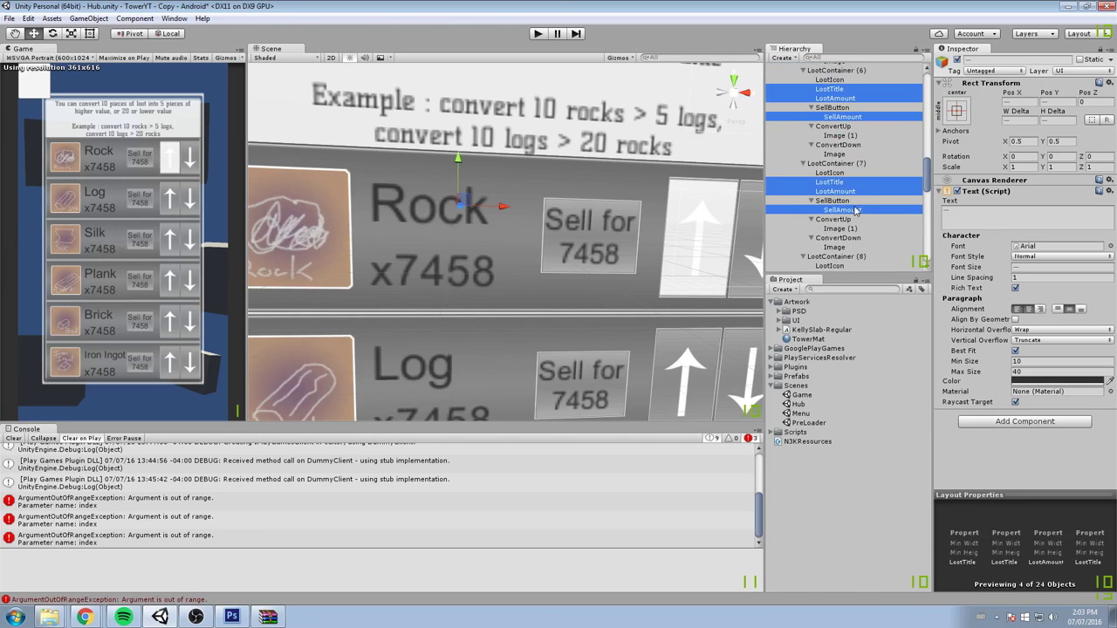
- Add the LootTitle, LootAmount and SellAmount texts of LootContainer (8) and LootContainer (9) to the selection
{"action": "scroll", "coordinate": [858, 206], "scroll_direction": "down", "scroll_amount": 2}
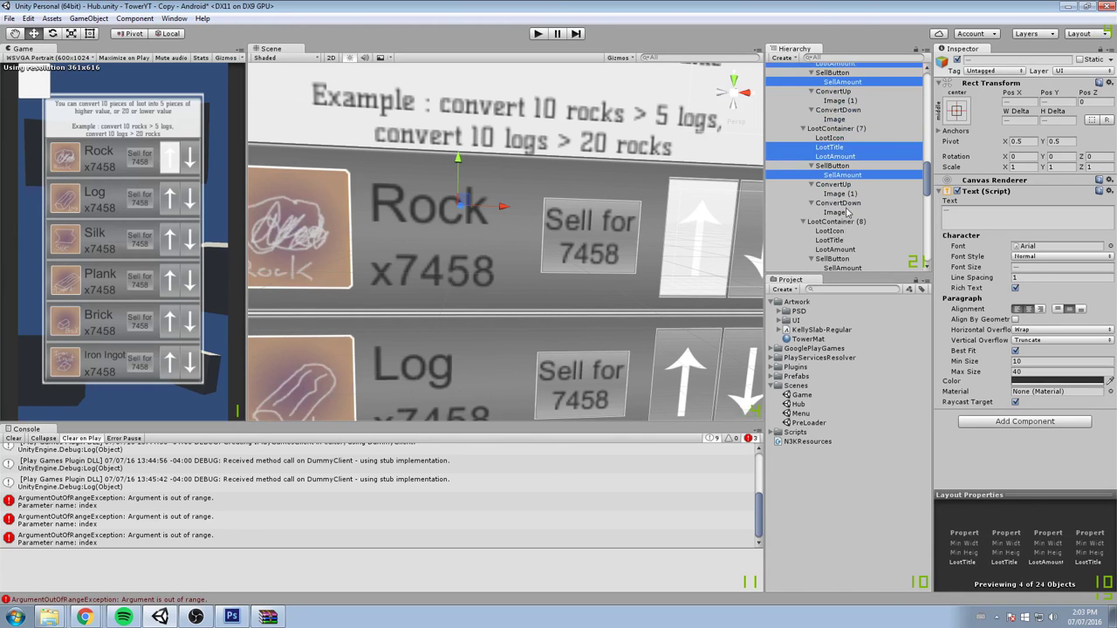
{"action": "left_click", "coordinate": [834, 240], "text": "ctrl"}
{"action": "left_click", "coordinate": [836, 249], "text": "ctrl"}
{"action": "scroll", "coordinate": [839, 248], "scroll_direction": "down", "scroll_amount": 2}
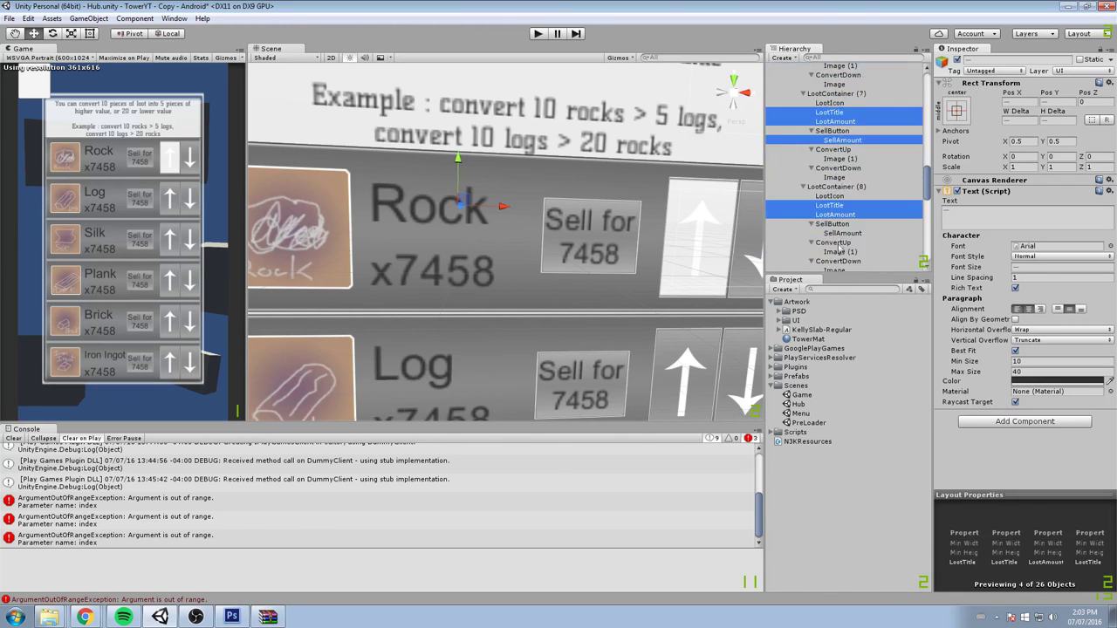
{"action": "left_click", "coordinate": [844, 233], "text": "ctrl"}
{"action": "scroll", "coordinate": [846, 229], "scroll_direction": "down", "scroll_amount": 6}
{"action": "left_click", "coordinate": [838, 193], "text": "ctrl"}
{"action": "left_click", "coordinate": [838, 202], "text": "ctrl"}
{"action": "left_click", "coordinate": [843, 222], "text": "ctrl"}
- Add the LootTitle, LootAmount and SellAmount texts of LootContainer (10), LootContainer (11) and LootContainer (12) to the selection
{"action": "scroll", "coordinate": [846, 223], "scroll_direction": "down", "scroll_amount": 4}
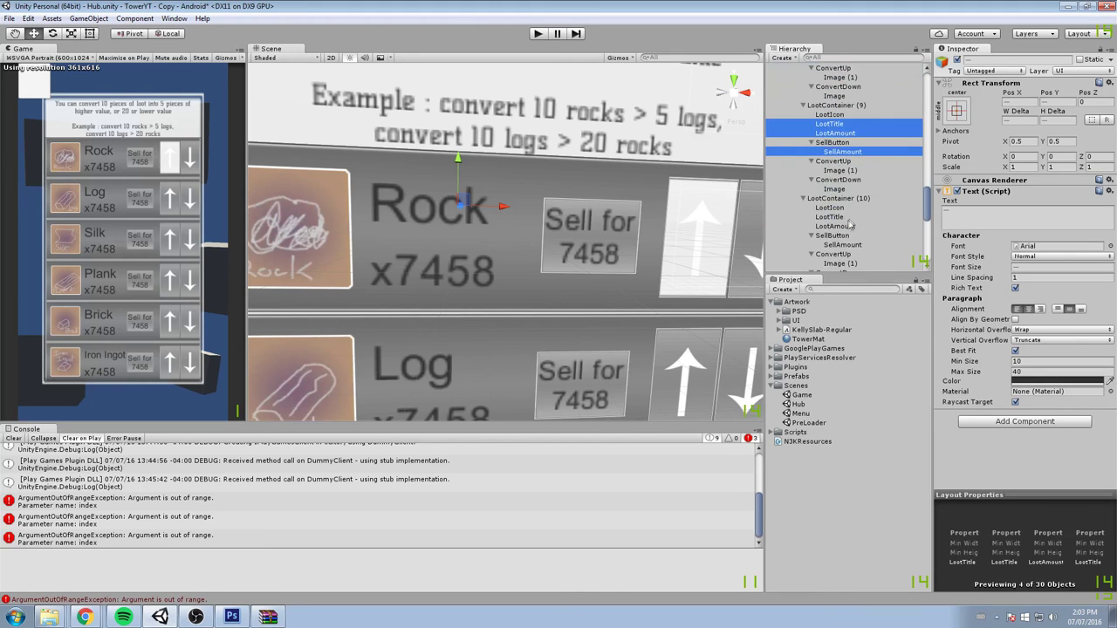
{"action": "left_click", "coordinate": [839, 217], "text": "ctrl"}
{"action": "left_click", "coordinate": [838, 226], "text": "ctrl"}
{"action": "left_click", "coordinate": [843, 245], "text": "ctrl"}
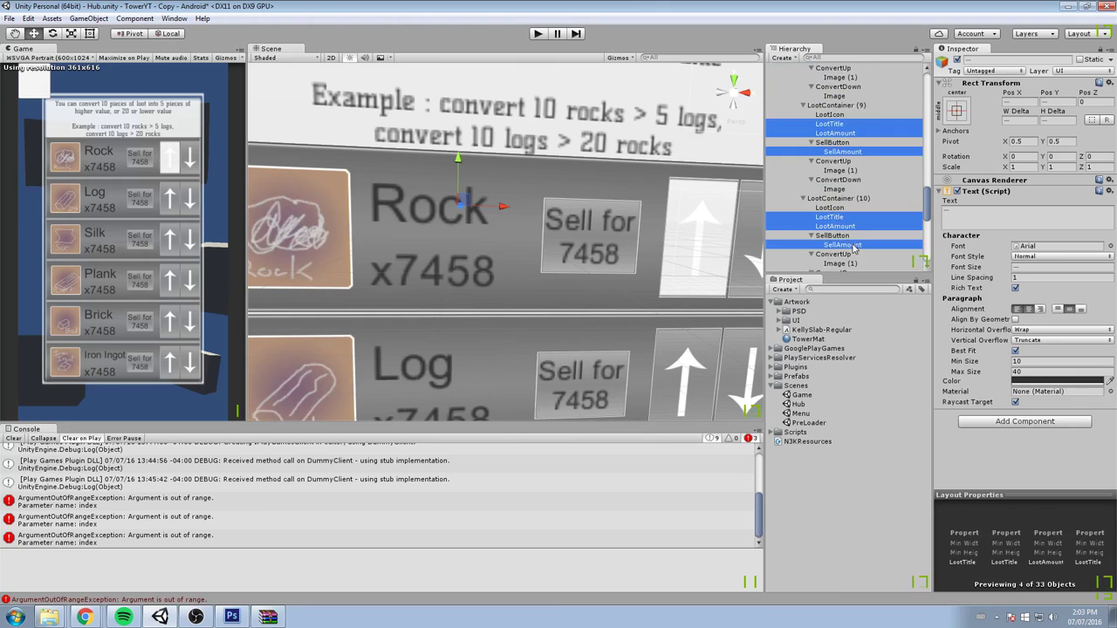
{"action": "scroll", "coordinate": [860, 231], "scroll_direction": "down", "scroll_amount": 4}
{"action": "scroll", "coordinate": [857, 232], "scroll_direction": "down", "scroll_amount": 2}
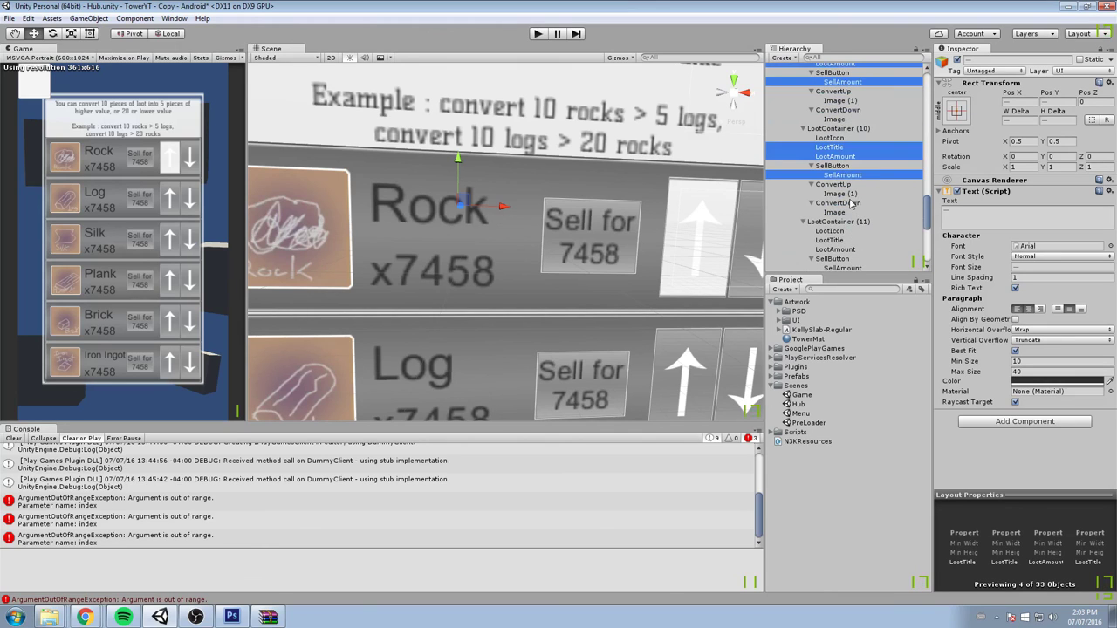
{"action": "scroll", "coordinate": [851, 204], "scroll_direction": "down", "scroll_amount": 2}
{"action": "left_click", "coordinate": [829, 205], "text": "ctrl"}
{"action": "left_click", "coordinate": [836, 214], "text": "ctrl"}
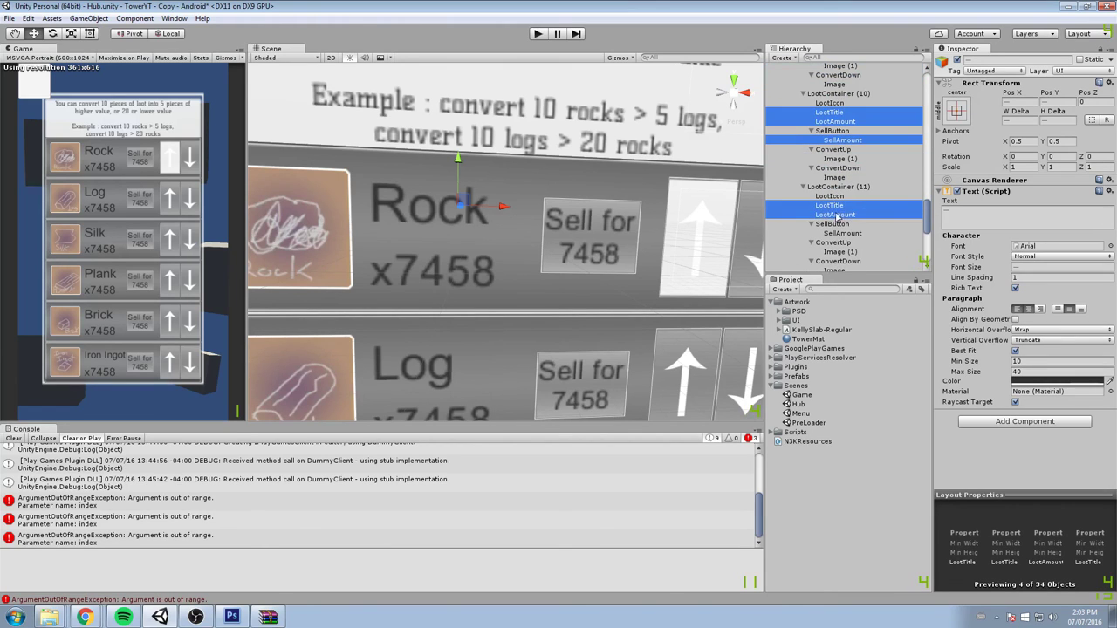
{"action": "left_click", "coordinate": [840, 233], "text": "ctrl"}
{"action": "scroll", "coordinate": [843, 225], "scroll_direction": "down", "scroll_amount": 6}
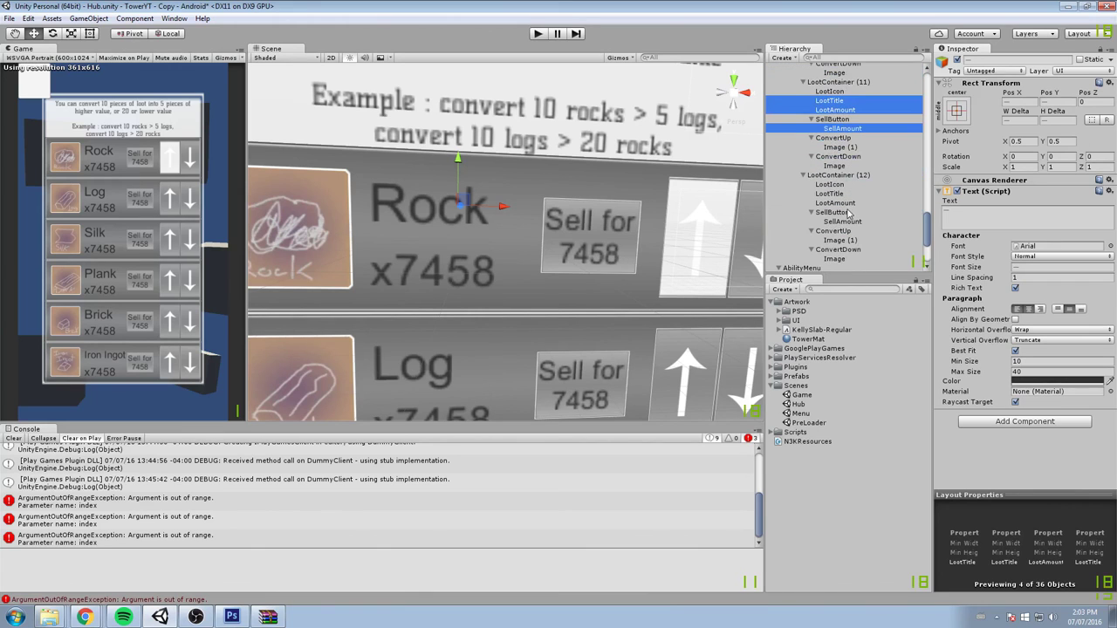
{"action": "left_click", "coordinate": [829, 193], "text": "ctrl"}
{"action": "left_click", "coordinate": [835, 203], "text": "ctrl"}
{"action": "left_click", "coordinate": [842, 220], "text": "ctrl"}
- Set the font of all selected loot texts to KellySlab-Regular
{"action": "scroll", "coordinate": [855, 223], "scroll_direction": "down", "scroll_amount": 2}
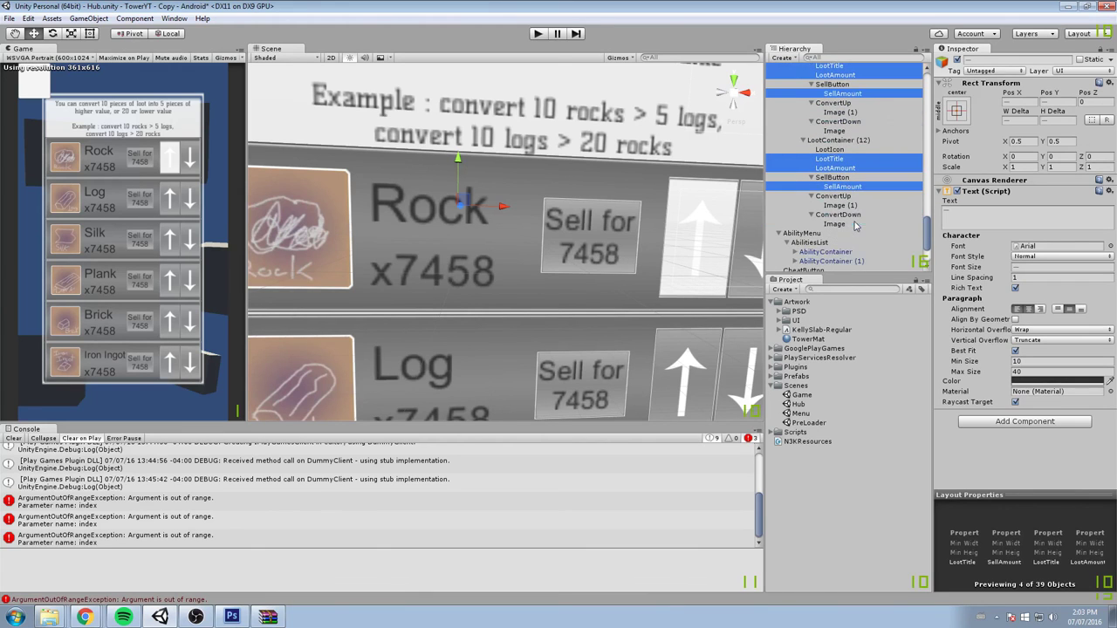
{"action": "left_click", "coordinate": [1110, 247]}
{"action": "left_click", "coordinate": [271, 293]}
{"action": "left_click", "coordinate": [850, 228]}
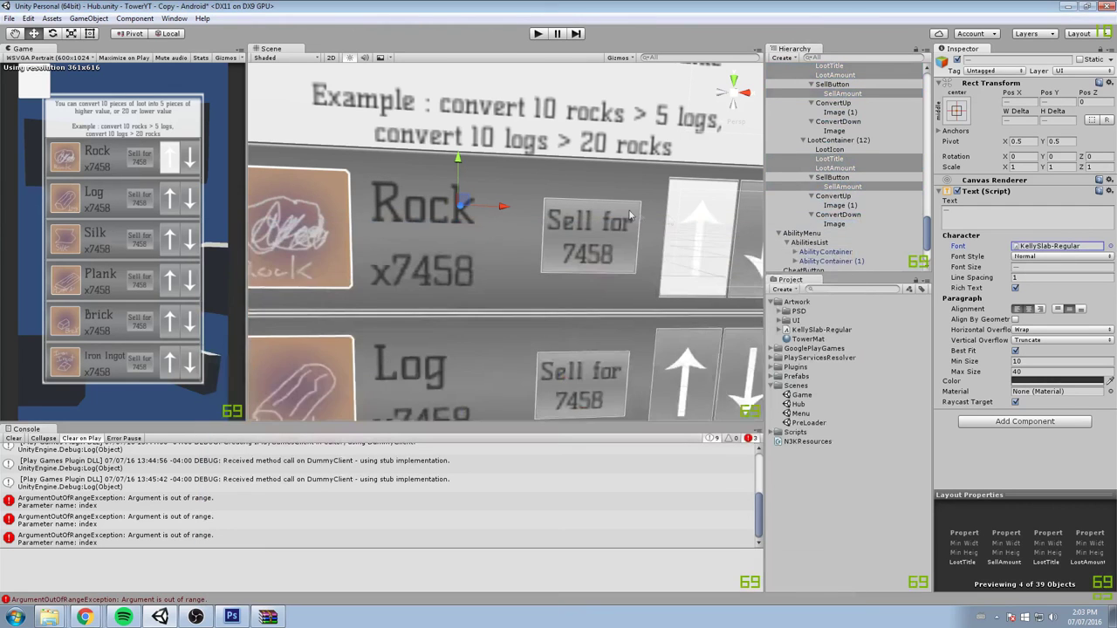
- Examine the font of the loot rows' titles, amounts and sell buttons in the scene
{"action": "scroll", "coordinate": [581, 274], "scroll_direction": "down", "scroll_amount": 5}
{"action": "middle_click_drag", "start_coordinate": [581, 274], "coordinate": [591, 181]}
{"action": "scroll", "coordinate": [502, 266], "scroll_direction": "down", "scroll_amount": 4}
{"action": "middle_click_drag", "start_coordinate": [503, 266], "coordinate": [573, 208]}
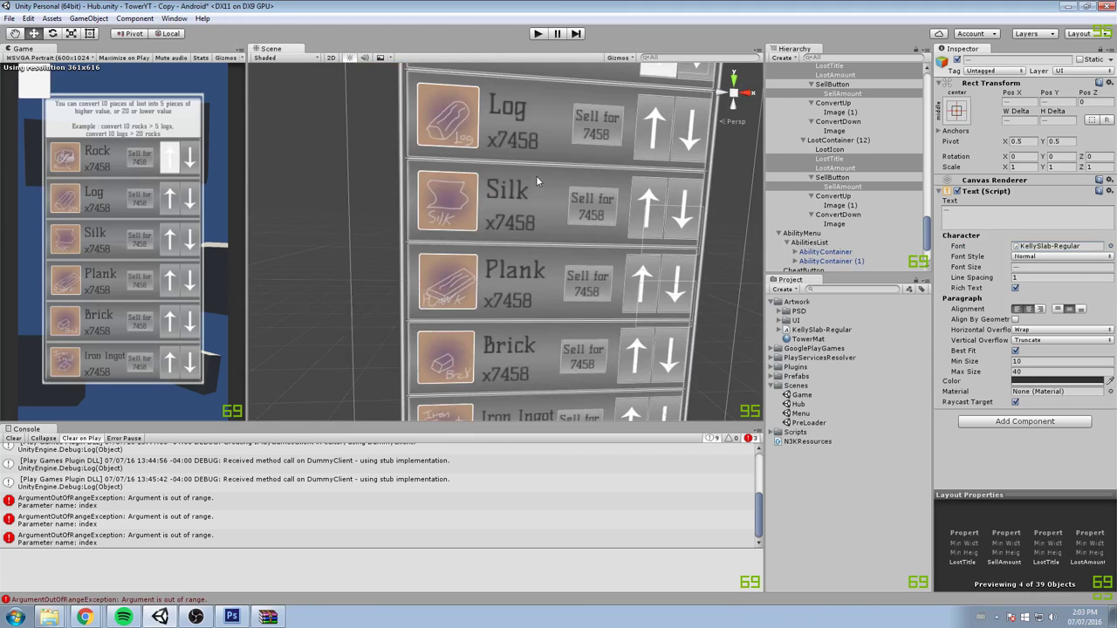
{"action": "scroll", "coordinate": [536, 175], "scroll_direction": "up", "scroll_amount": 5}
{"action": "scroll", "coordinate": [576, 229], "scroll_direction": "down", "scroll_amount": 8}
{"action": "middle_click_drag", "start_coordinate": [640, 182], "coordinate": [618, 222]}
- Collapse LootMenu in the hierarchy and hide it by setting its Canvas Group alpha to 0
{"action": "scroll", "coordinate": [831, 175], "scroll_direction": "up", "scroll_amount": 10}
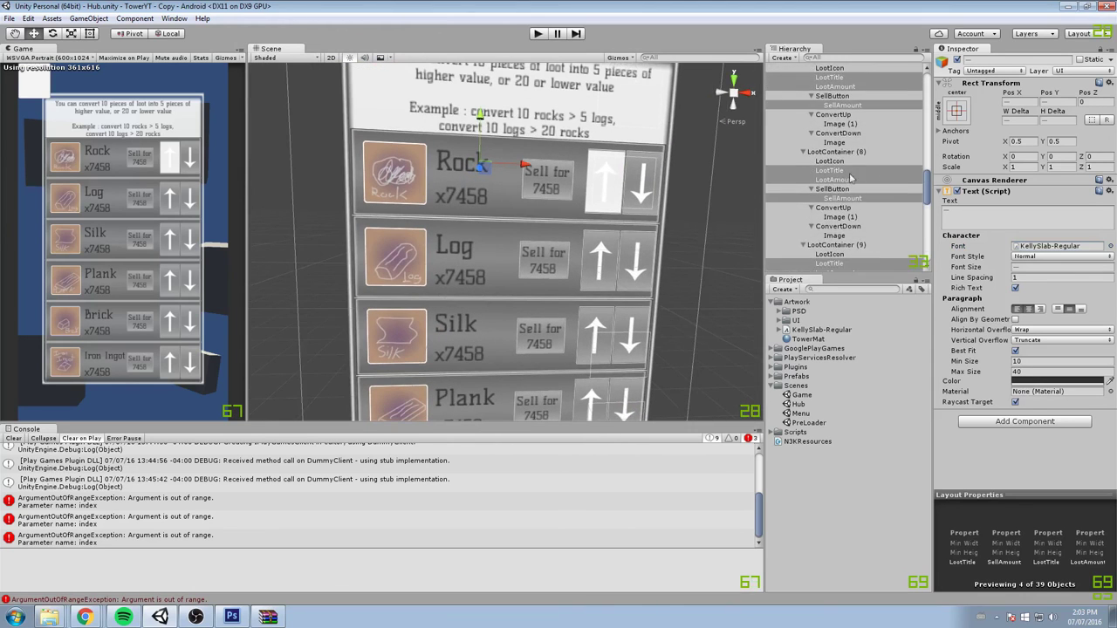
{"action": "left_click", "coordinate": [923, 97]}
{"action": "left_click", "coordinate": [839, 209]}
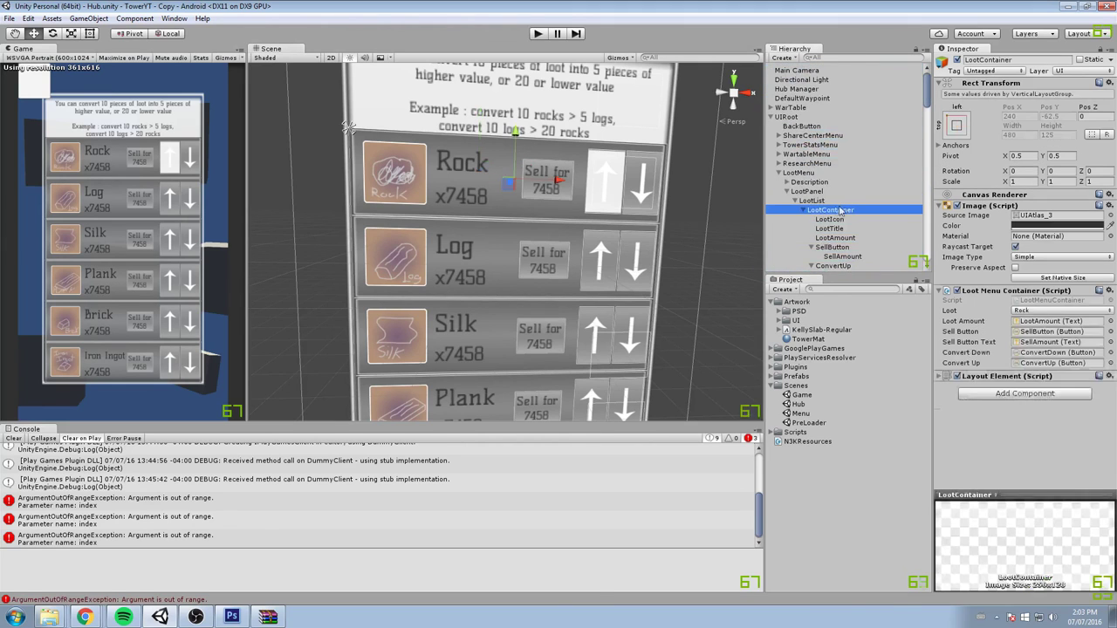
{"action": "left_click", "coordinate": [777, 173]}
{"action": "left_click", "coordinate": [817, 172]}
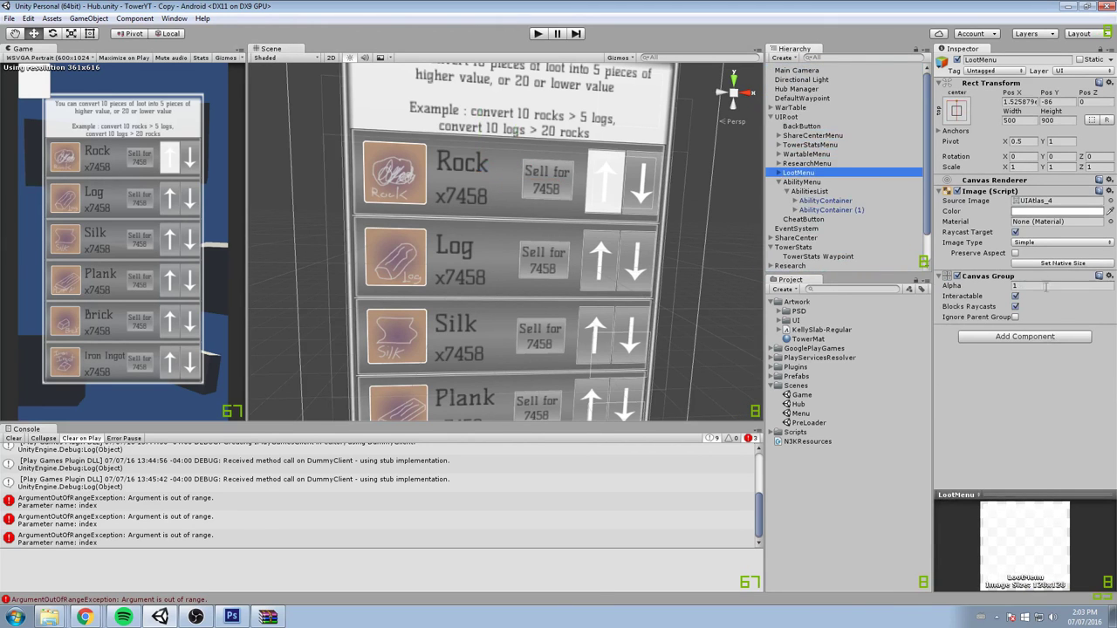
{"action": "left_click", "coordinate": [1045, 285]}
{"action": "type", "text": "0"}
- Set AbilityMenu's Canvas Group alpha to 1 and inspect its rewarded ad rows in the scene
{"action": "double_click", "coordinate": [804, 183]}
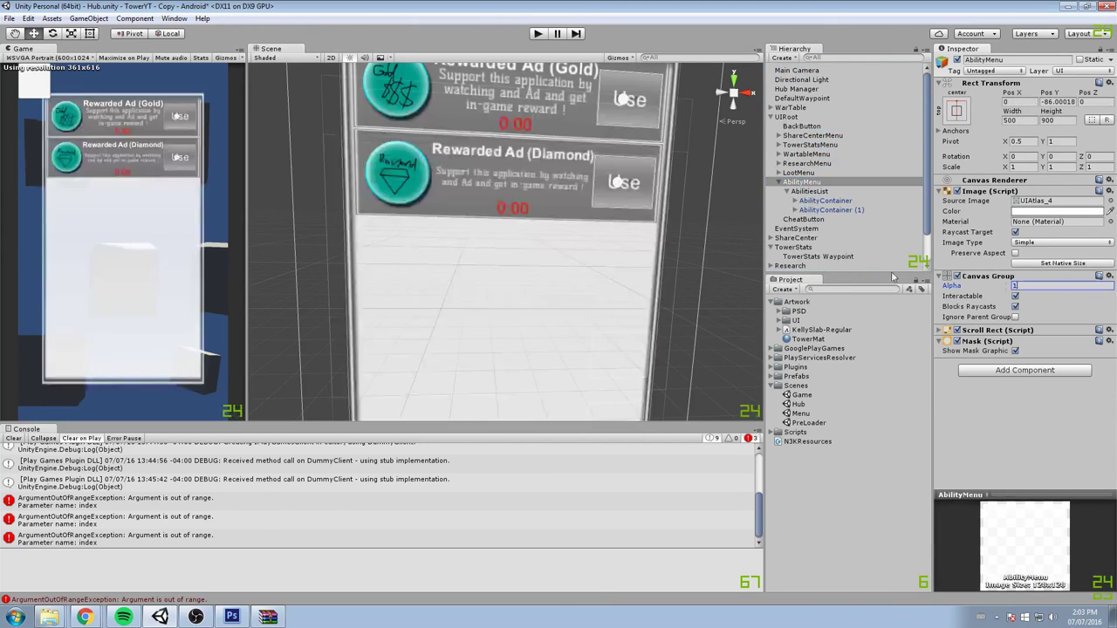
{"action": "middle_click_drag", "start_coordinate": [617, 231], "coordinate": [600, 236]}
{"action": "scroll", "coordinate": [600, 232], "scroll_direction": "down", "scroll_amount": 7}
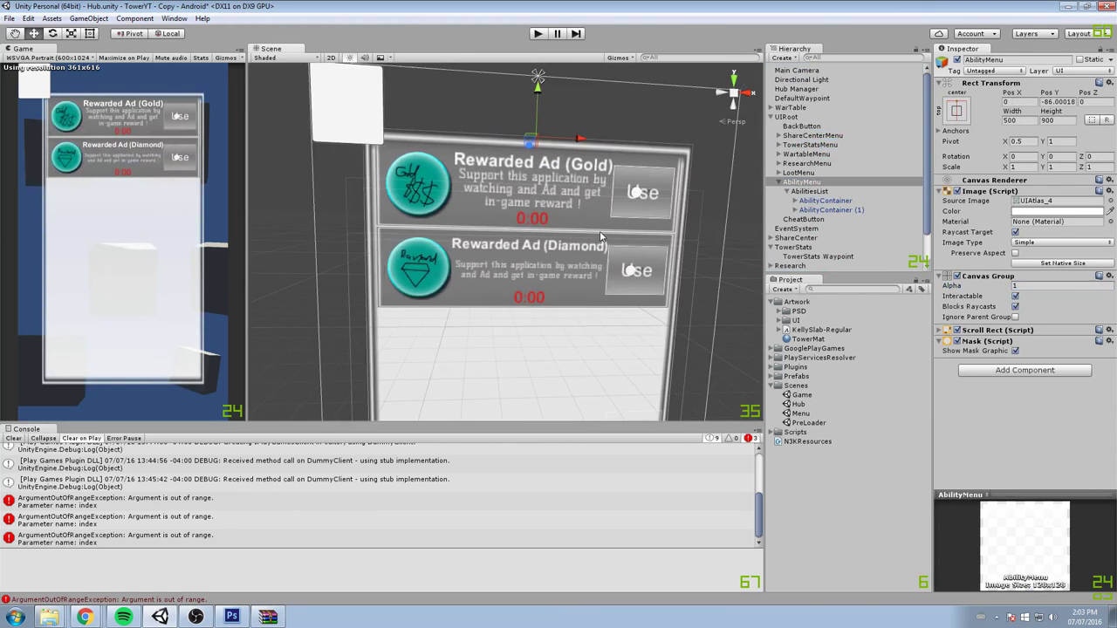
{"action": "scroll", "coordinate": [552, 226], "scroll_direction": "up", "scroll_amount": 3}
{"action": "scroll", "coordinate": [551, 225], "scroll_direction": "down", "scroll_amount": 3}
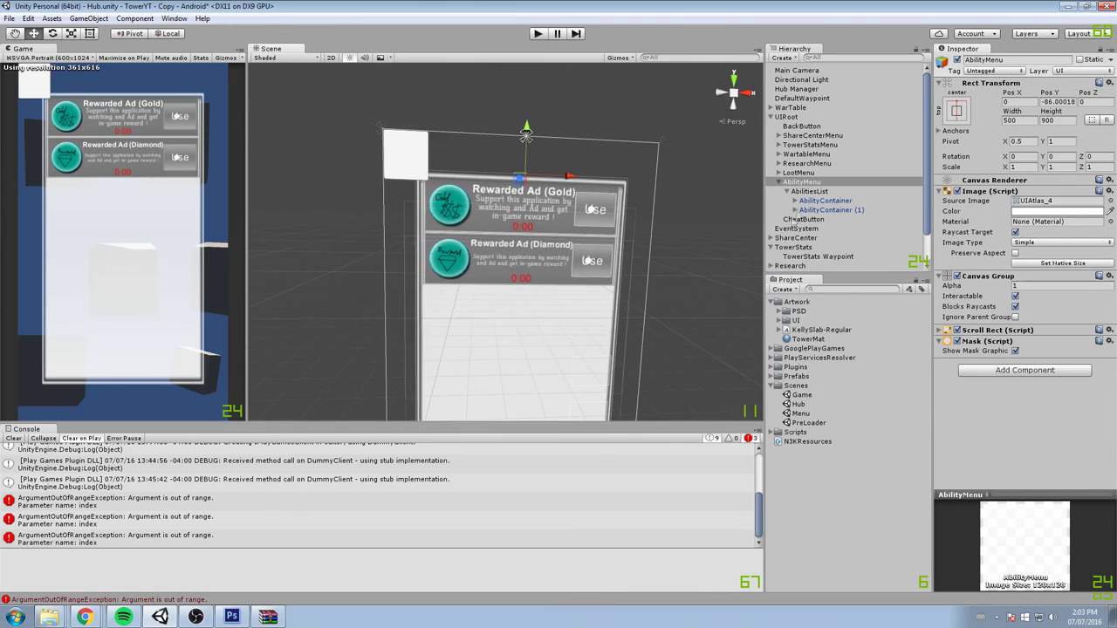
- Hide AbilityMenu by setting its Canvas Group alpha to 0 and collapse it in the hierarchy
{"action": "left_click", "coordinate": [1038, 285]}
{"action": "type", "text": "0"}
{"action": "left_click", "coordinate": [779, 182]}
- Open the PreLoader scene, saving the modified Hub scene
{"action": "scroll", "coordinate": [610, 253], "scroll_direction": "down", "scroll_amount": 3}
{"action": "double_click", "coordinate": [834, 422]}
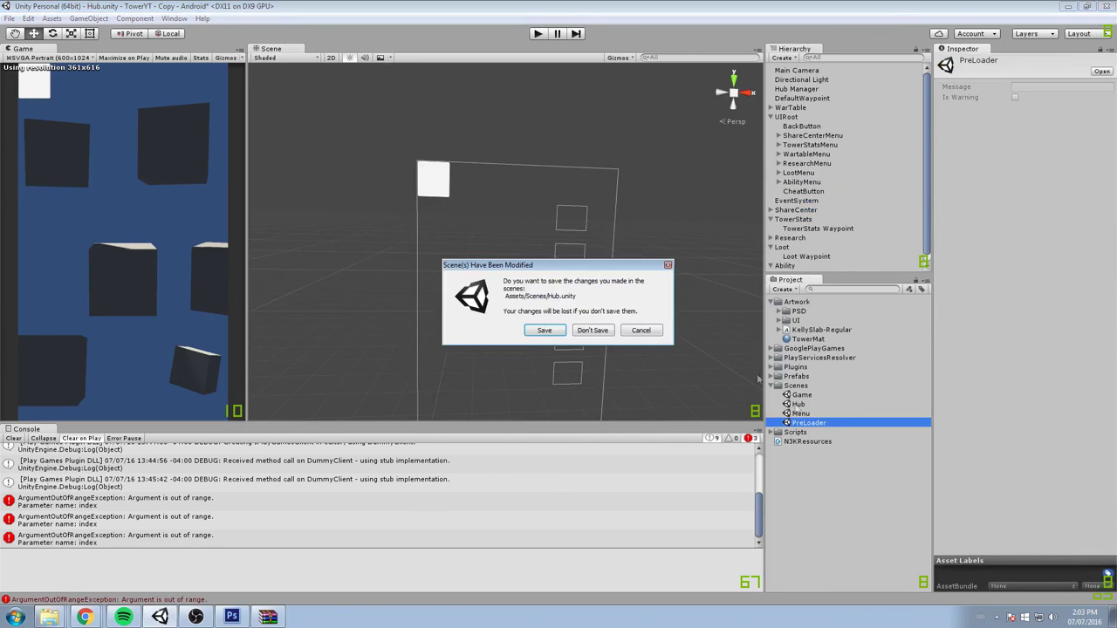
{"action": "left_click", "coordinate": [544, 330]}
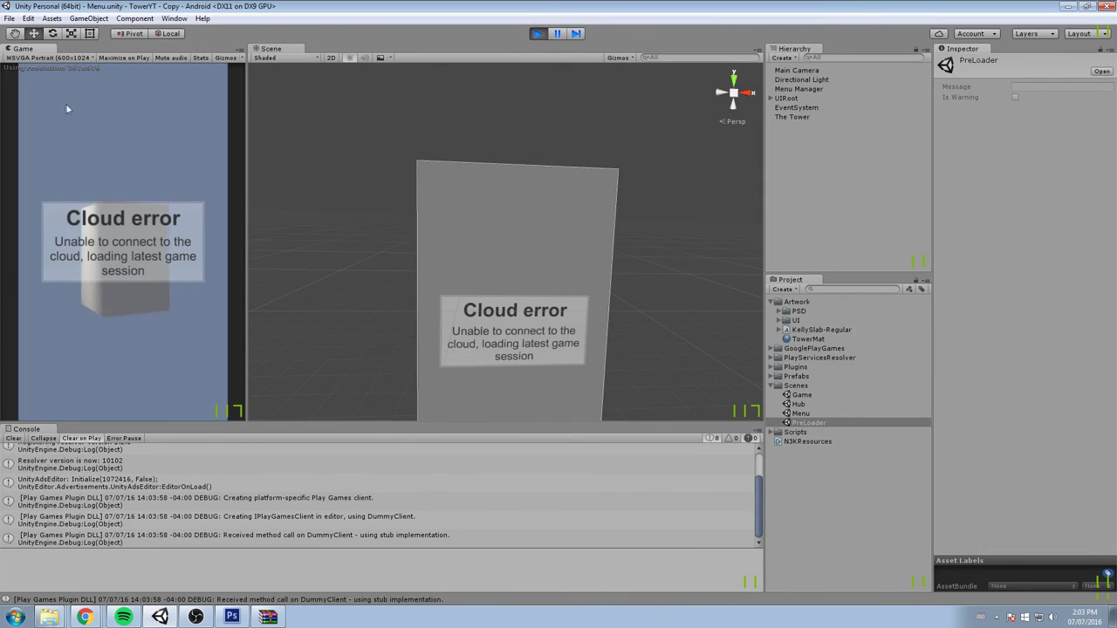
- Restart the game in play mode, enter the Hub from the touch-to-start screen, dismiss the Cloud error popup and stop playing
{"action": "left_click", "coordinate": [538, 34]}
{"action": "key", "text": "ctrl+p"}
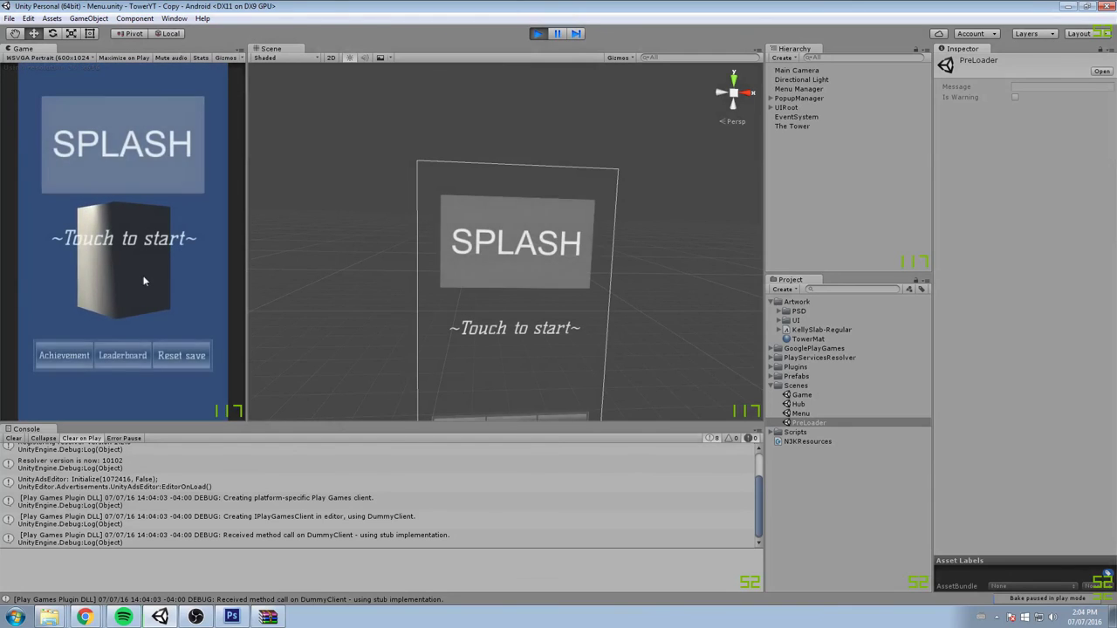
{"action": "left_click", "coordinate": [179, 244]}
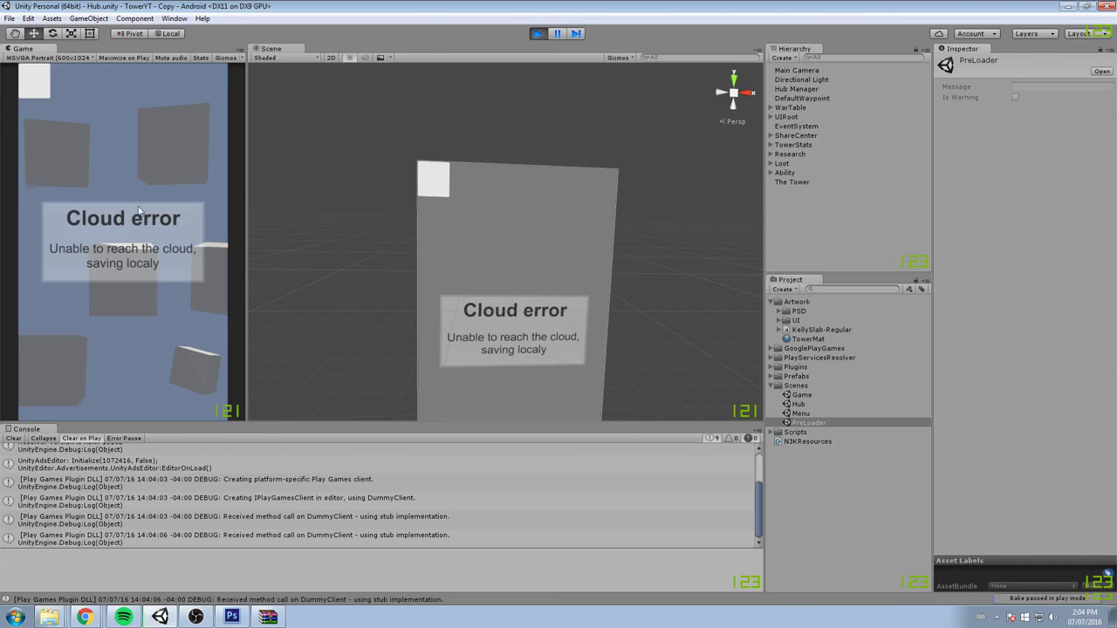
{"action": "left_click", "coordinate": [135, 233]}
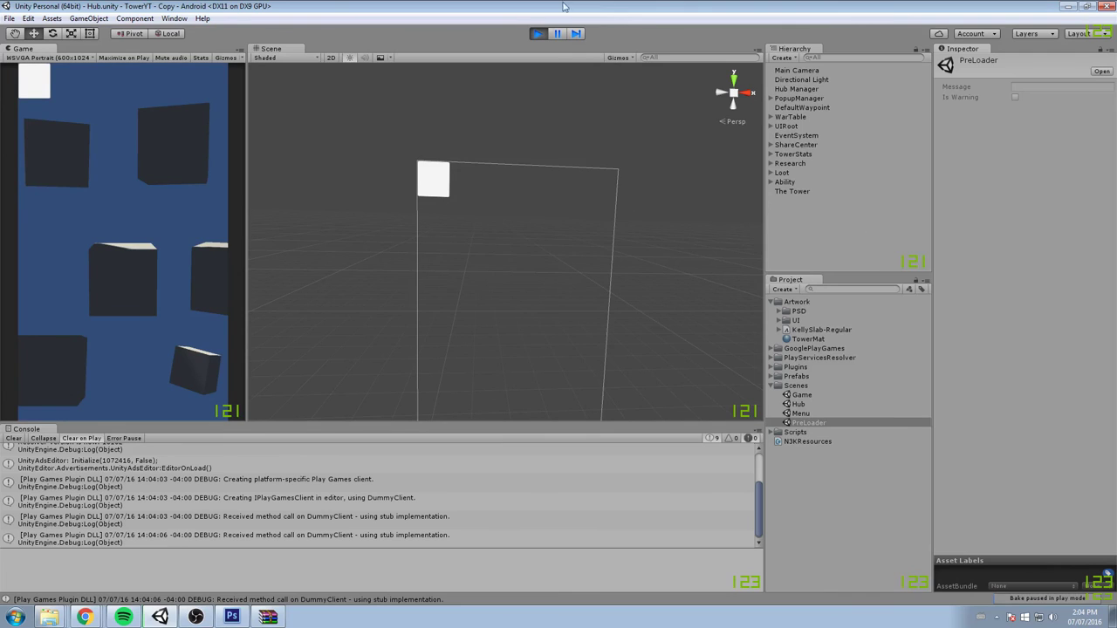
{"action": "key", "text": "ctrl+p"}
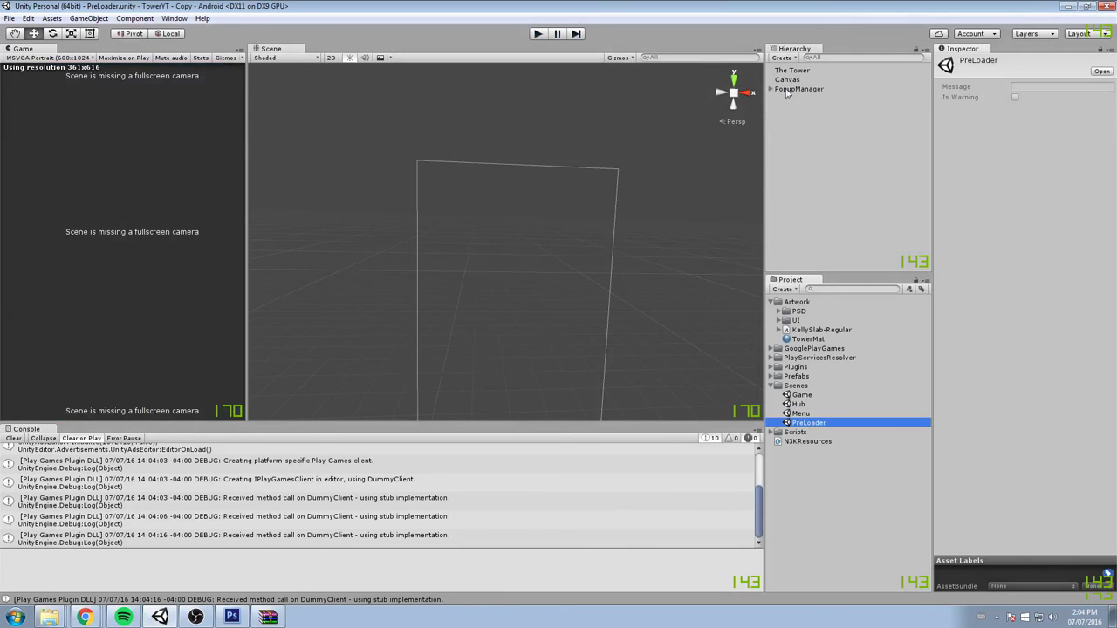
- Nest PopupManager under Canvas, expand it and focus the scene view on its Window object
{"action": "left_click", "coordinate": [799, 88]}
{"action": "left_click_drag", "start_coordinate": [798, 88], "coordinate": [793, 92]}
{"action": "left_click", "coordinate": [813, 111]}
{"action": "left_click", "coordinate": [778, 89]}
{"action": "double_click", "coordinate": [803, 97]}
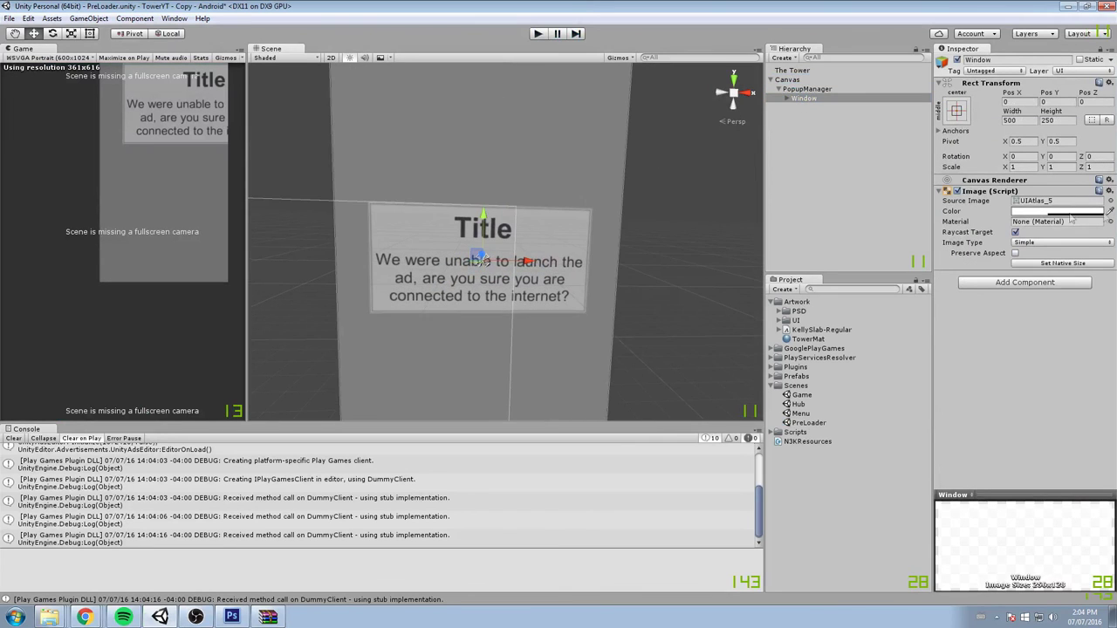
- Set the font of the popup Window's Title text to KellySlab-Regular
{"action": "left_click", "coordinate": [787, 97]}
{"action": "left_click", "coordinate": [807, 107]}
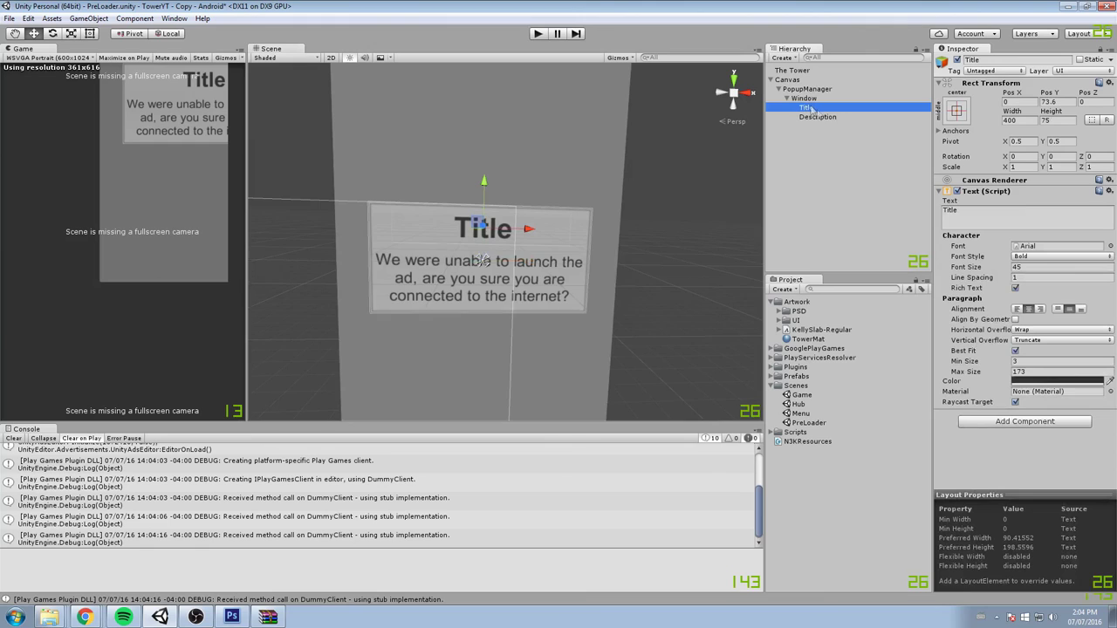
{"action": "left_click", "coordinate": [1110, 247]}
{"action": "left_click", "coordinate": [275, 292]}
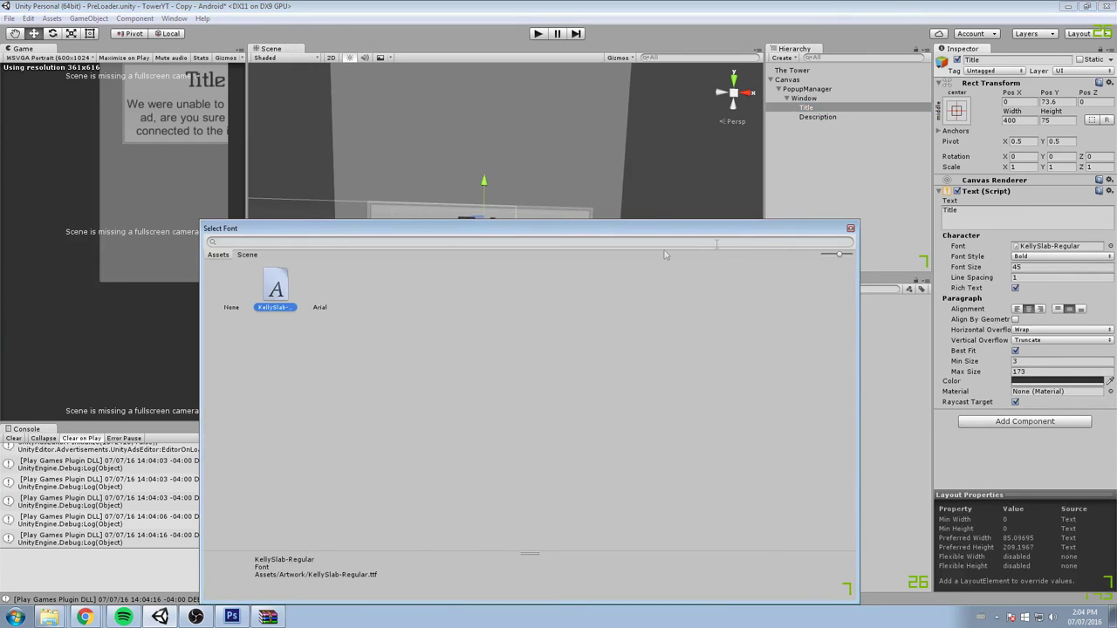
{"action": "left_click", "coordinate": [851, 229]}
{"action": "left_click", "coordinate": [995, 225]}
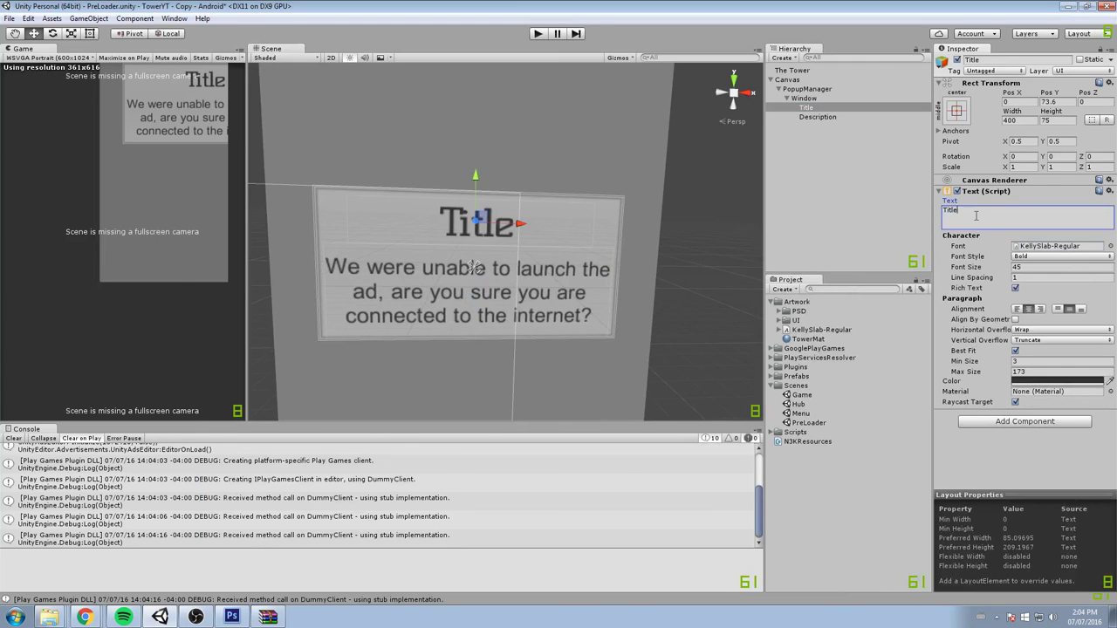
- Set the font of the popup Window's Description text to KellySlab-Regular
{"action": "left_click", "coordinate": [820, 117]}
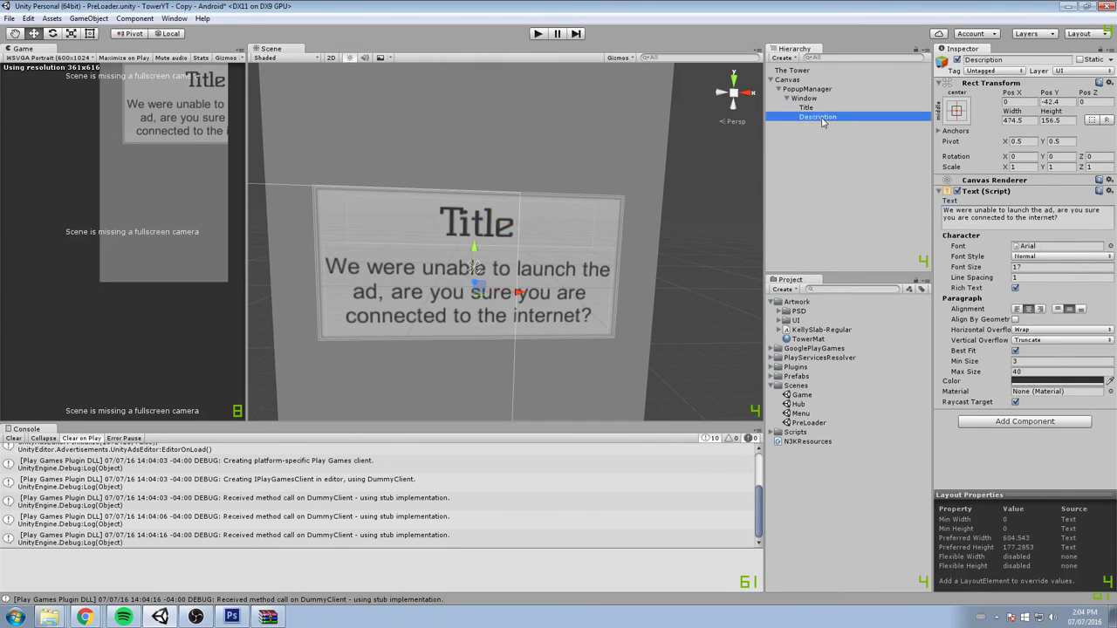
{"action": "left_click", "coordinate": [1110, 247]}
{"action": "left_click", "coordinate": [292, 304]}
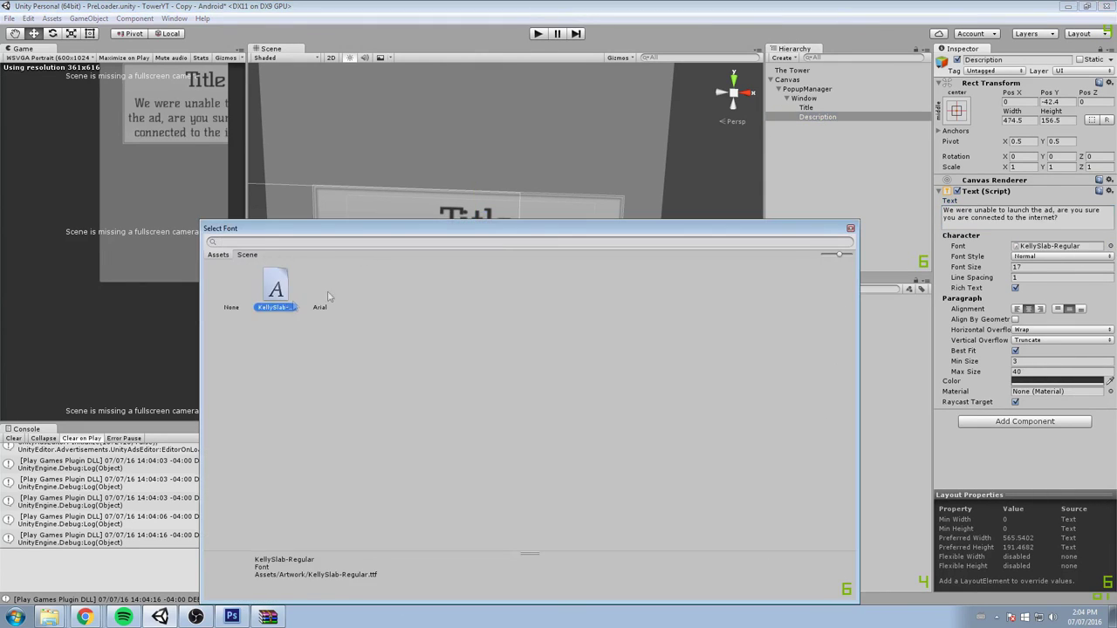
{"action": "left_click", "coordinate": [851, 231]}
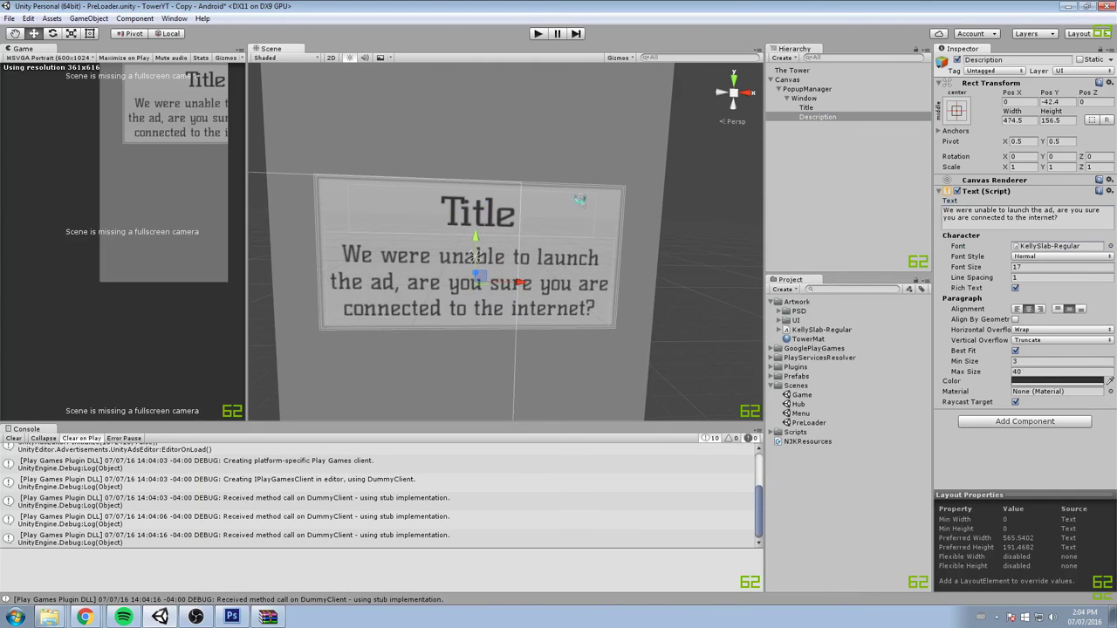
- Reopen the PreLoader scene, test the game in play mode and stop it
{"action": "left_click", "coordinate": [822, 424]}
{"action": "double_click", "coordinate": [821, 426]}
{"action": "left_click", "coordinate": [537, 33]}
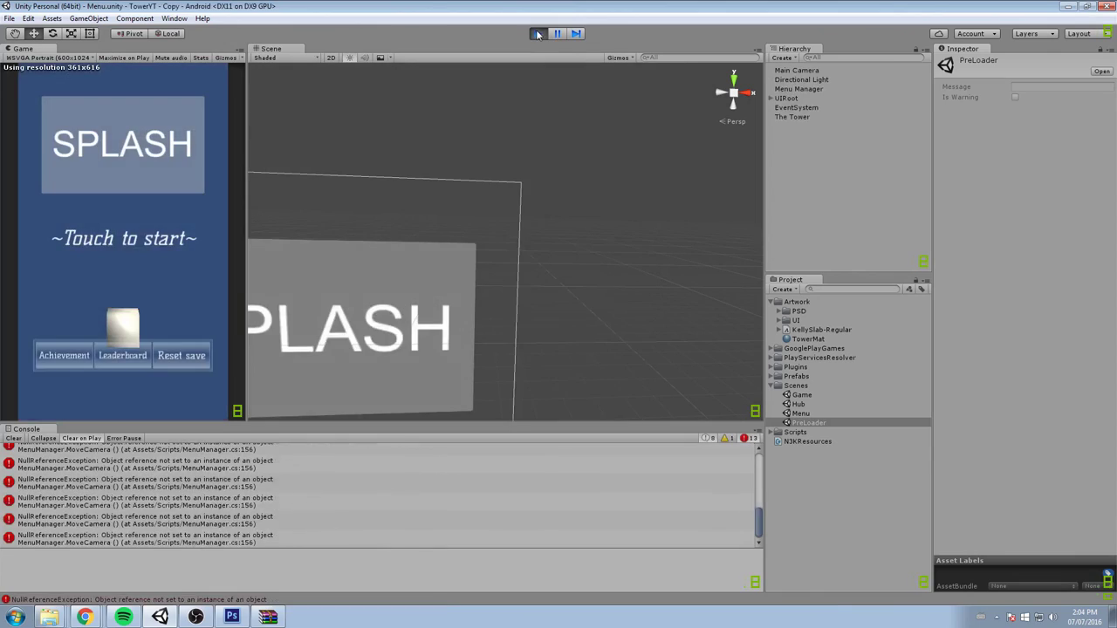
{"action": "left_click", "coordinate": [538, 33]}
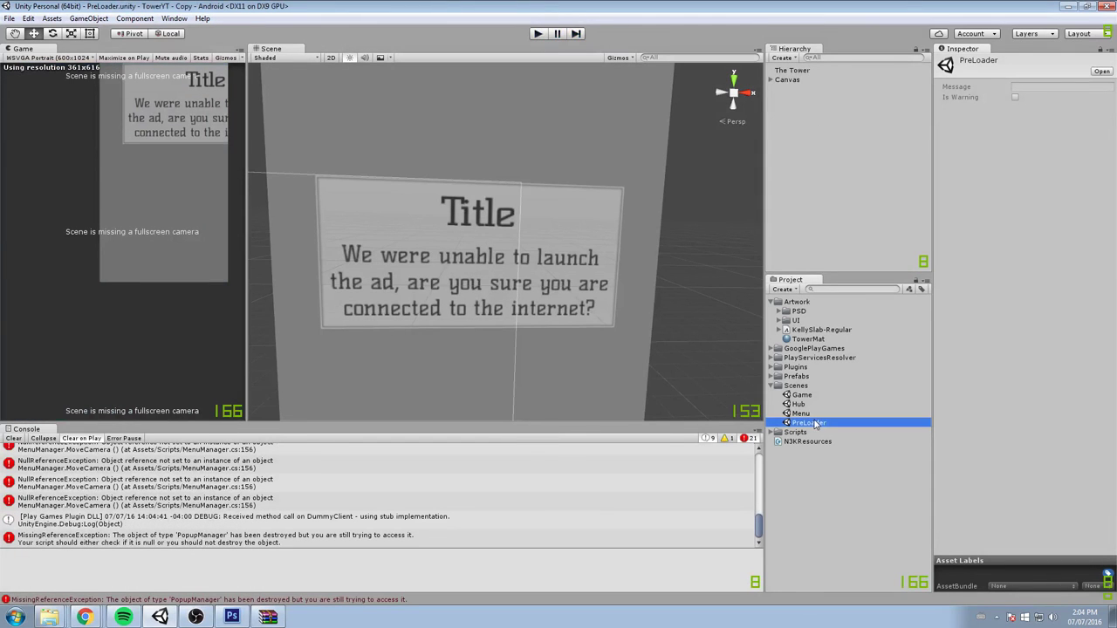
- Move PopupManager out of Canvas to the root level of the PreLoader hierarchy
{"action": "left_click", "coordinate": [815, 144]}
{"action": "left_click", "coordinate": [772, 81]}
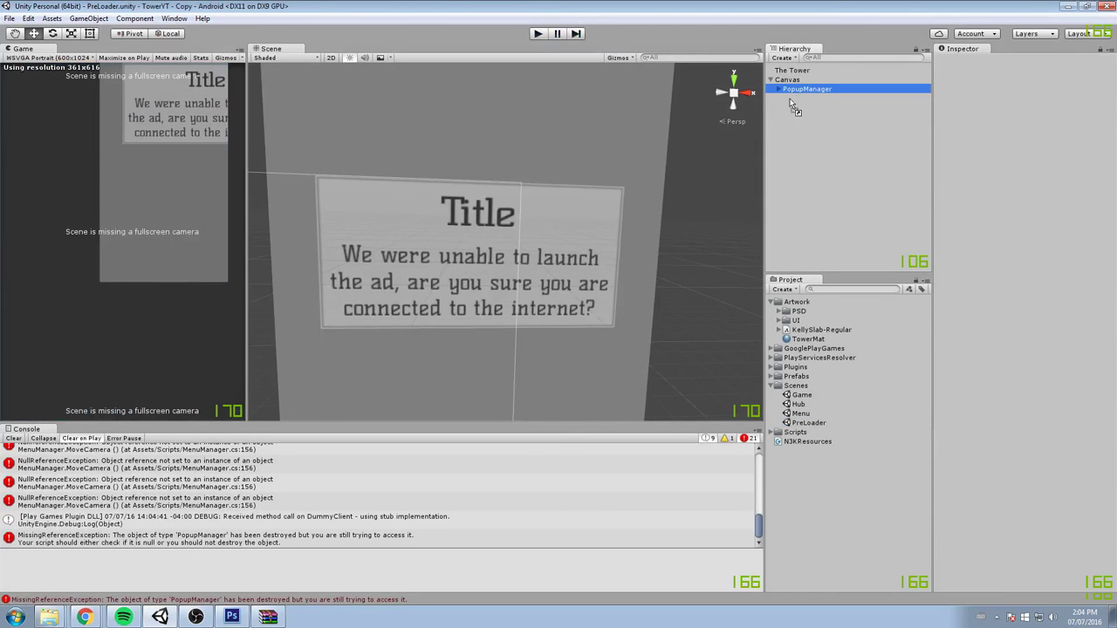
{"action": "left_click_drag", "start_coordinate": [796, 89], "coordinate": [803, 147]}
- Run the game and enter the Hub from the touch-to-start screen to check the Cloud error popup's font
{"action": "left_click", "coordinate": [538, 33]}
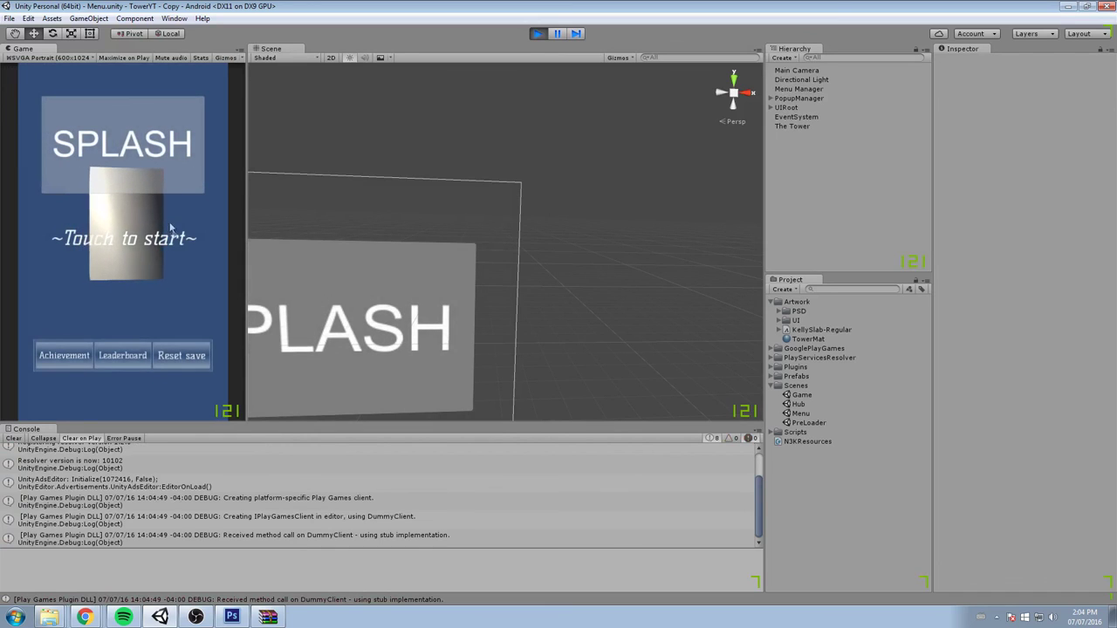
{"action": "left_click", "coordinate": [167, 254]}
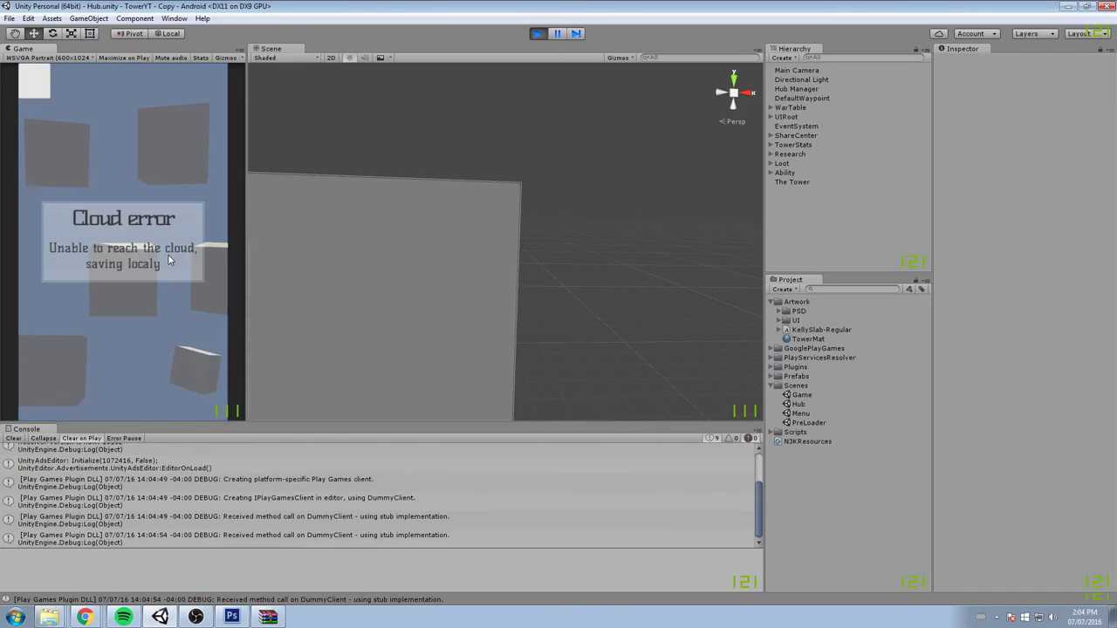